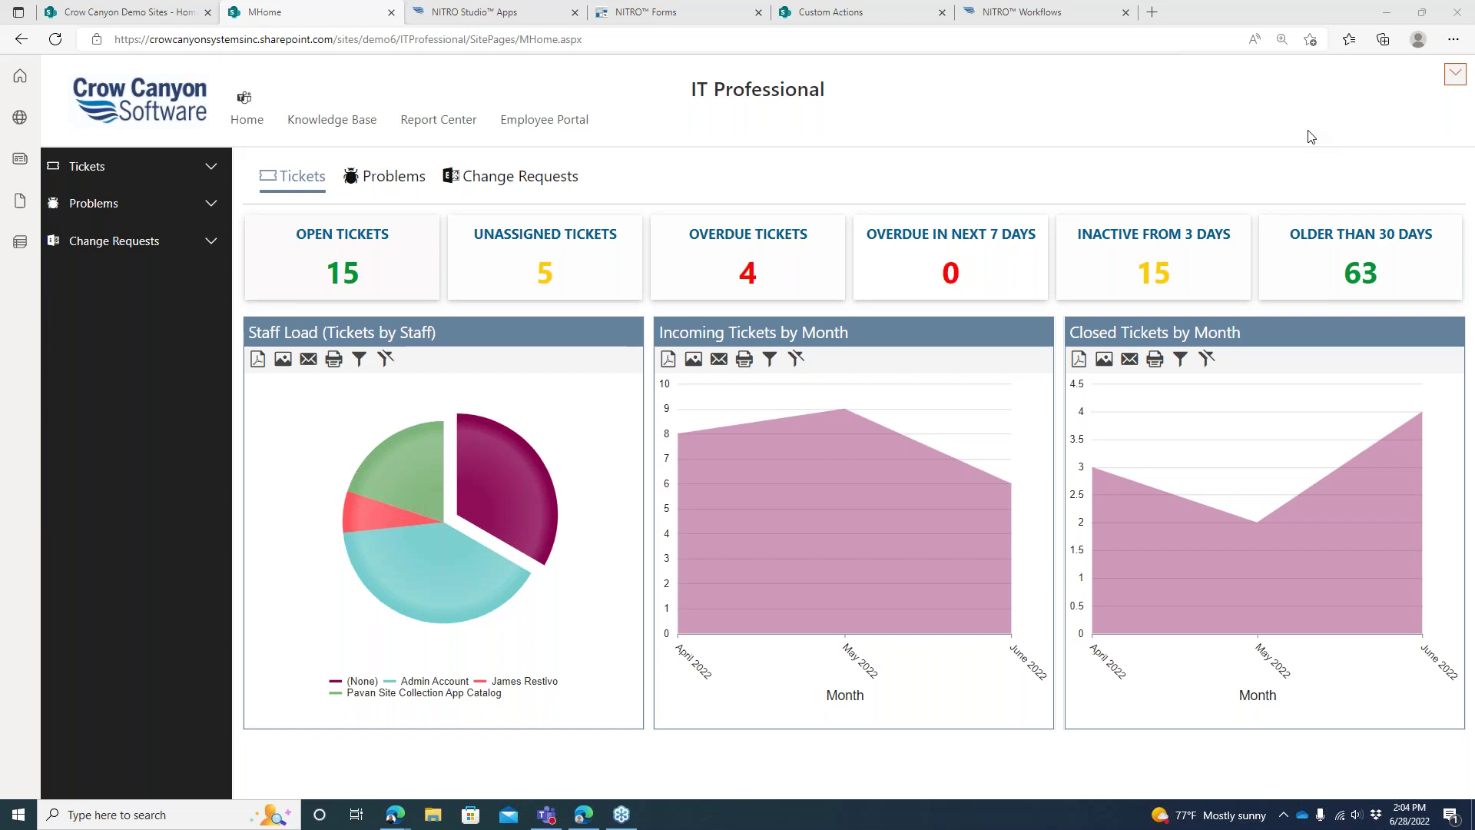
# Go to the IT Professional site's Application Administration page from the Settings gear, then close Settings
pyautogui.click(1448, 77)
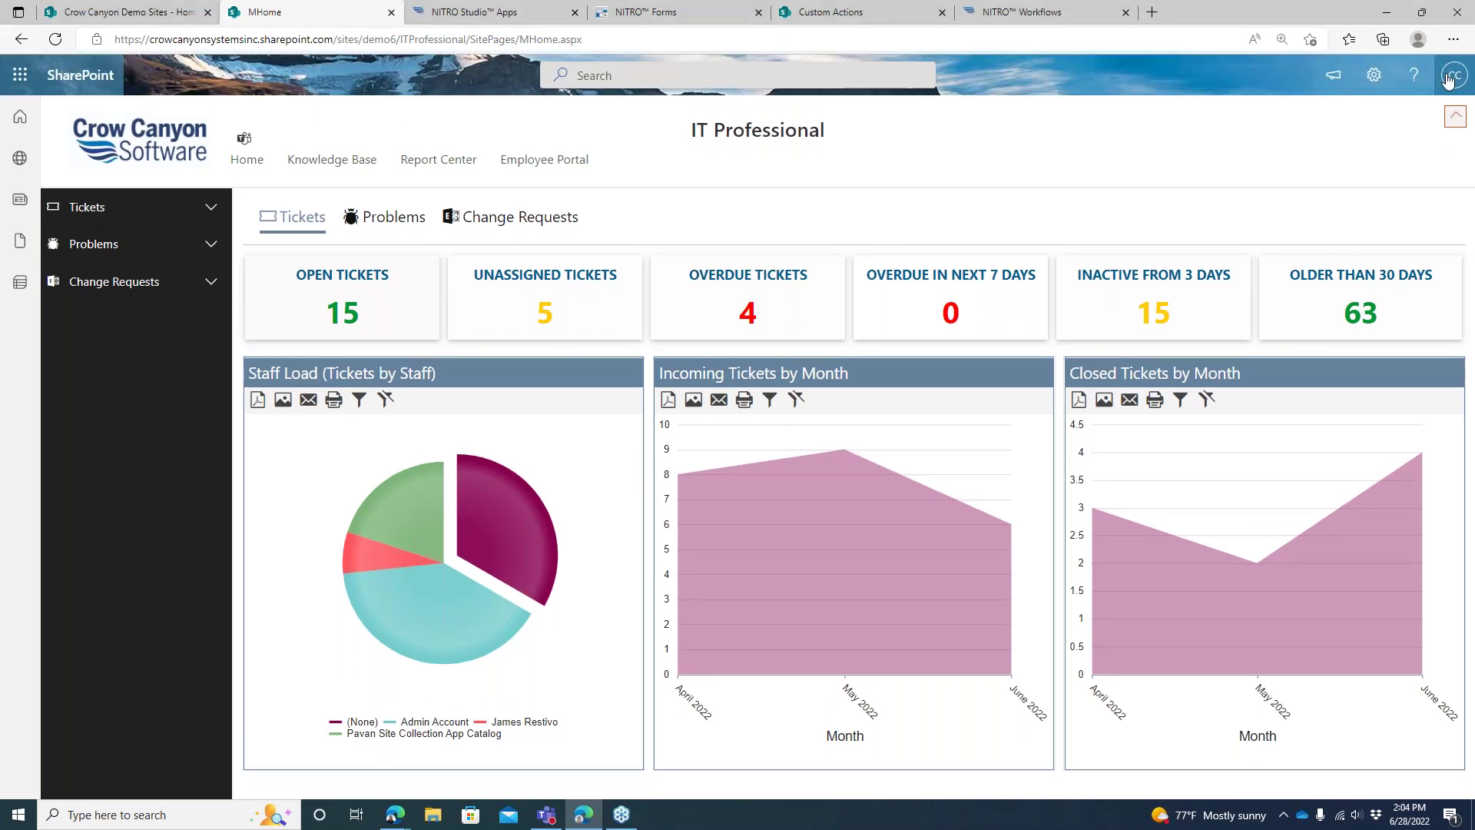
pyautogui.click(1372, 76)
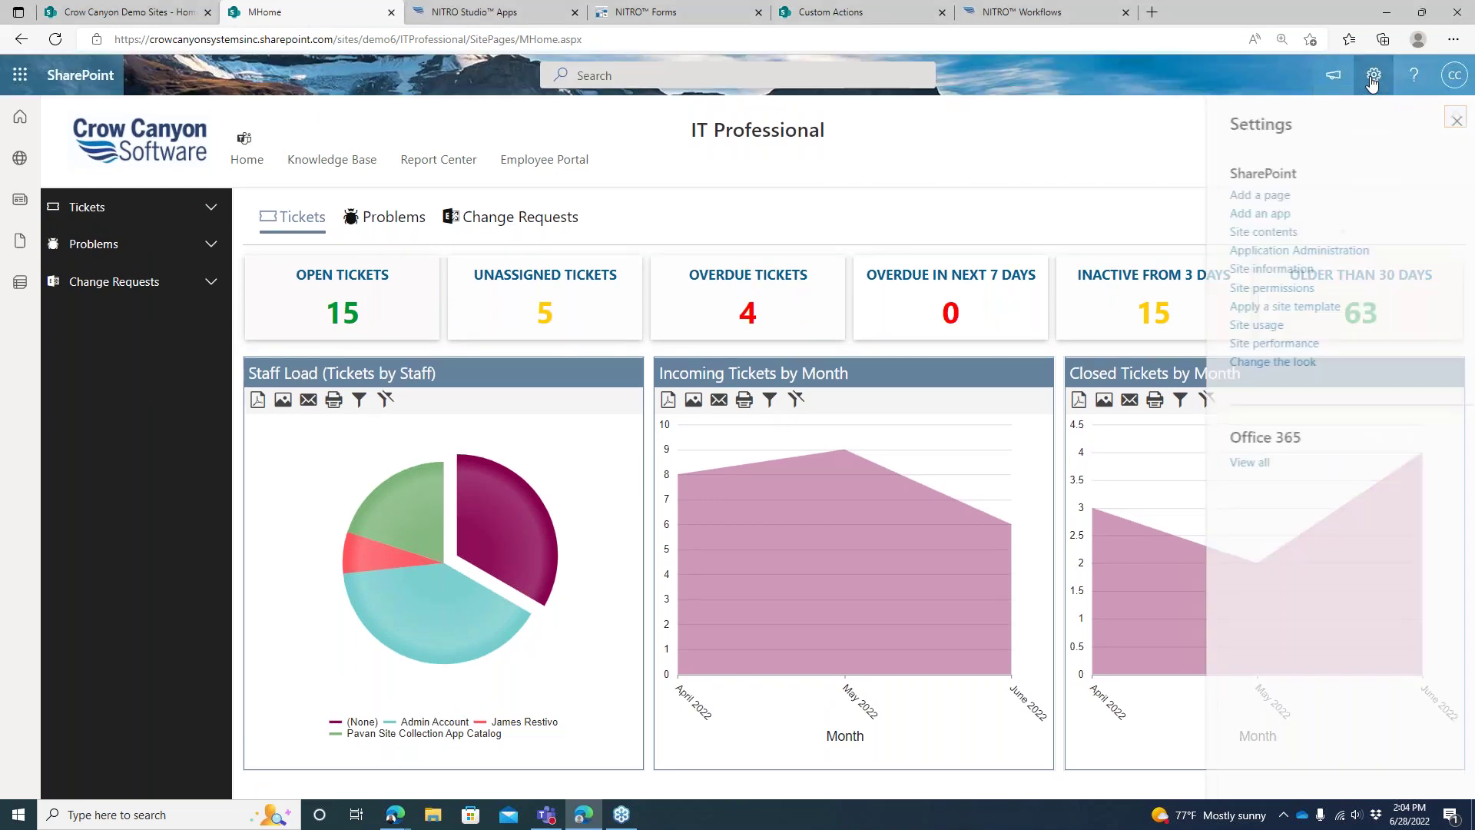
pyautogui.click(1330, 255)
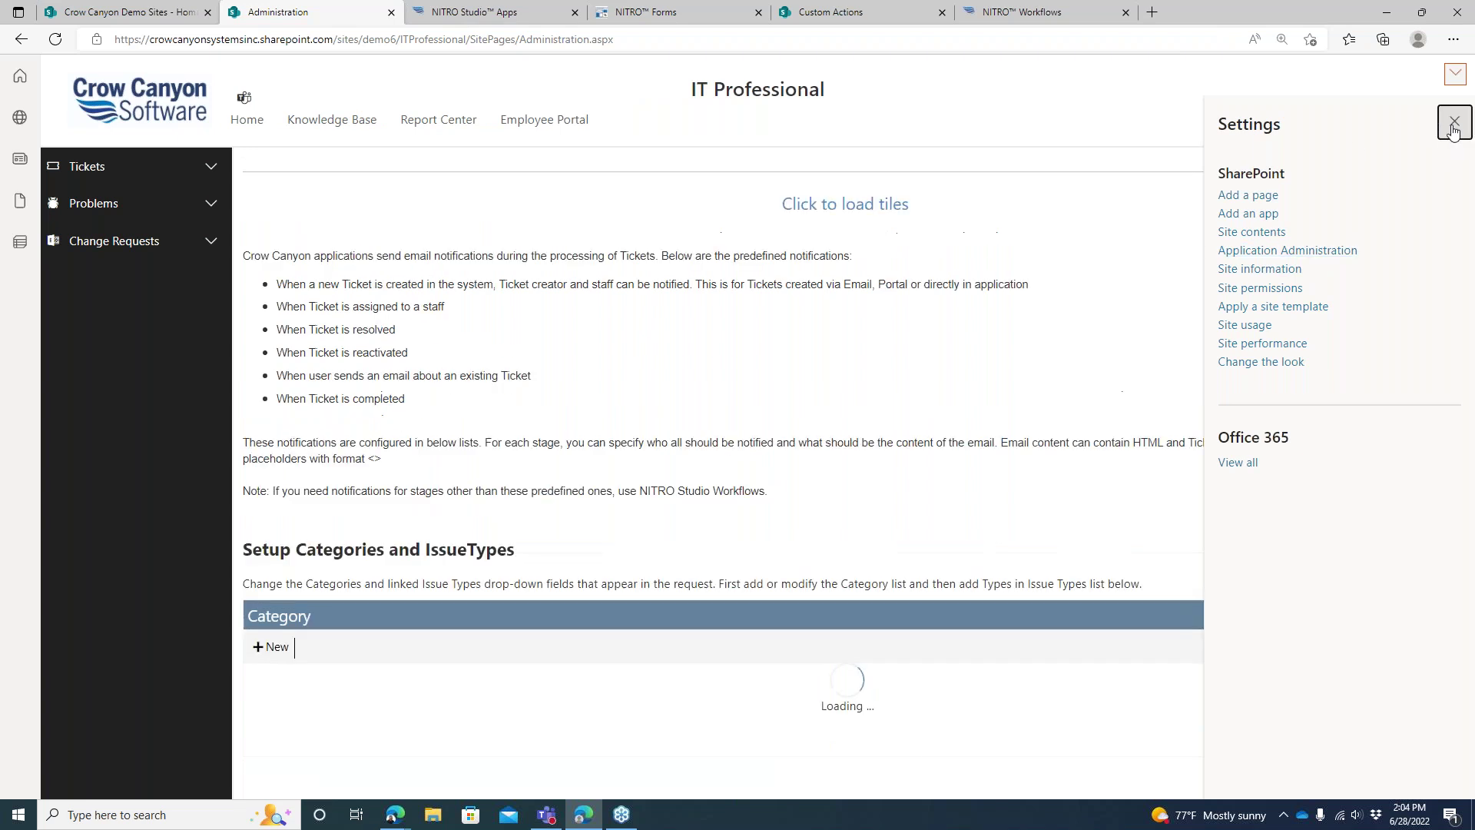
pyautogui.click(1453, 124)
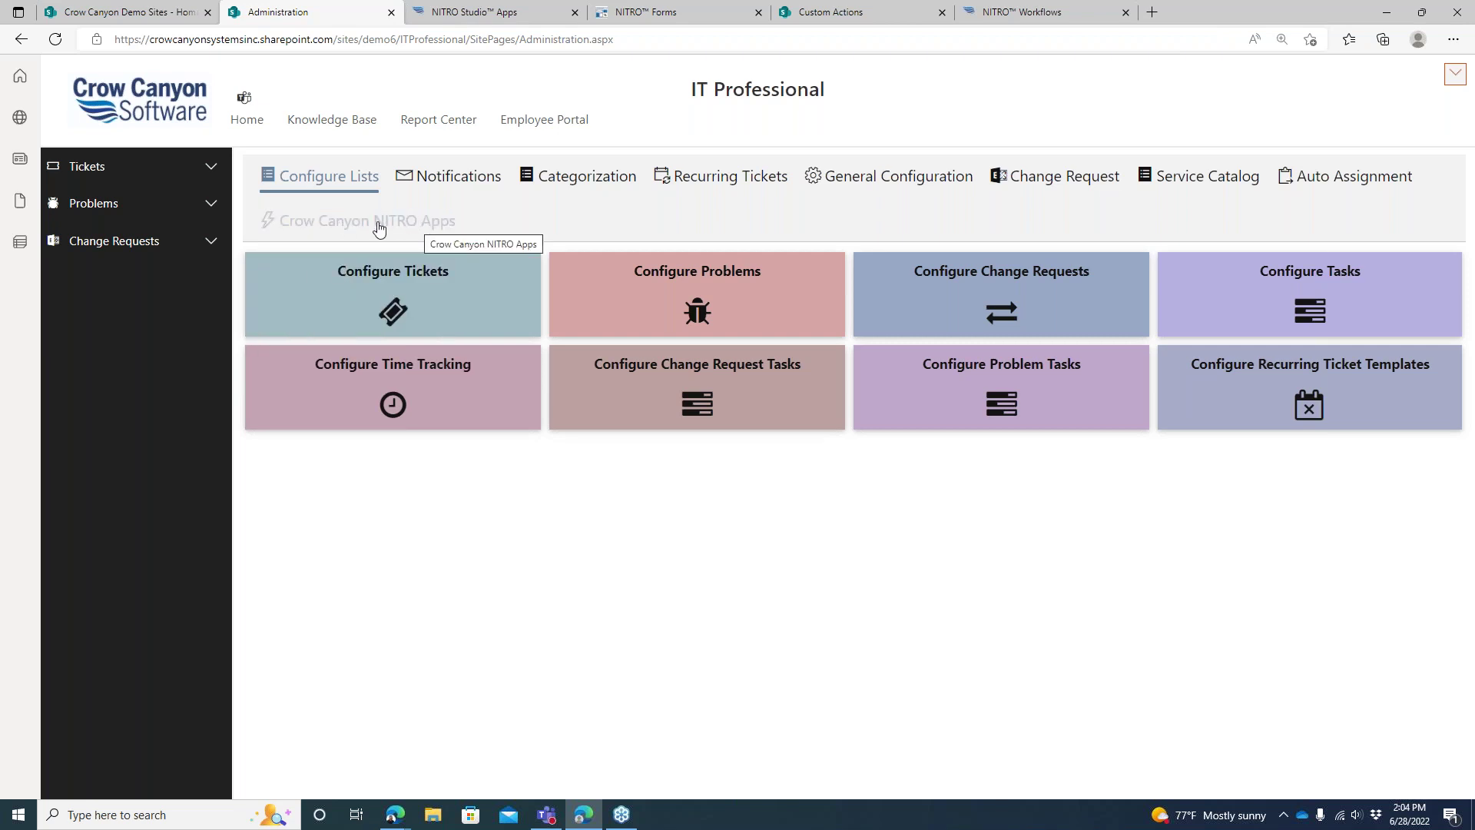
# Show the Crow Canyon NITRO Apps Configure Lists tiles on the Administration page
pyautogui.click(379, 223)
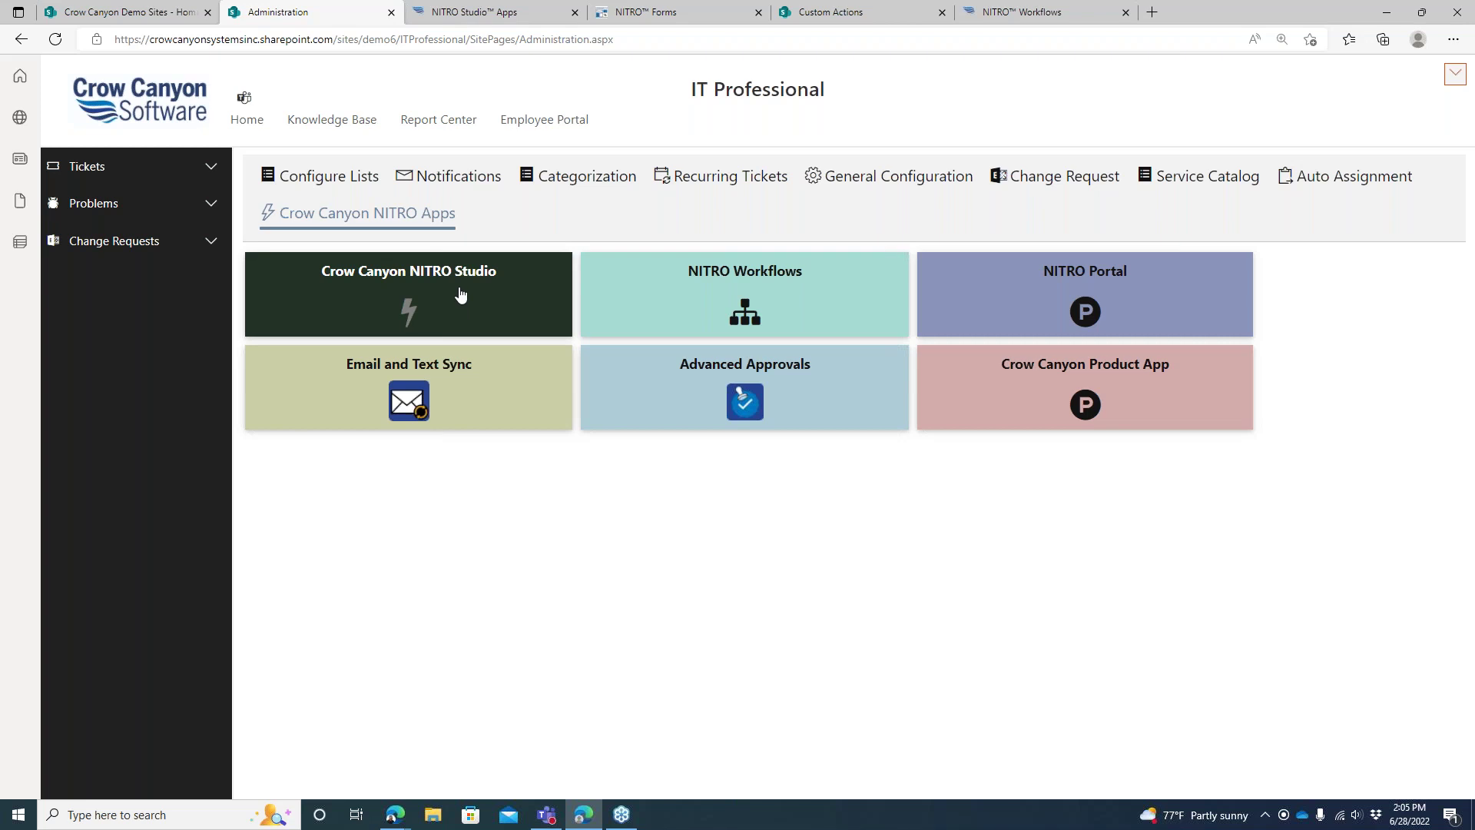
# Browse the IT Professional NITRO Studio Apps tiles, then switch to the Tickets Forms Designer
pyautogui.click(477, 20)
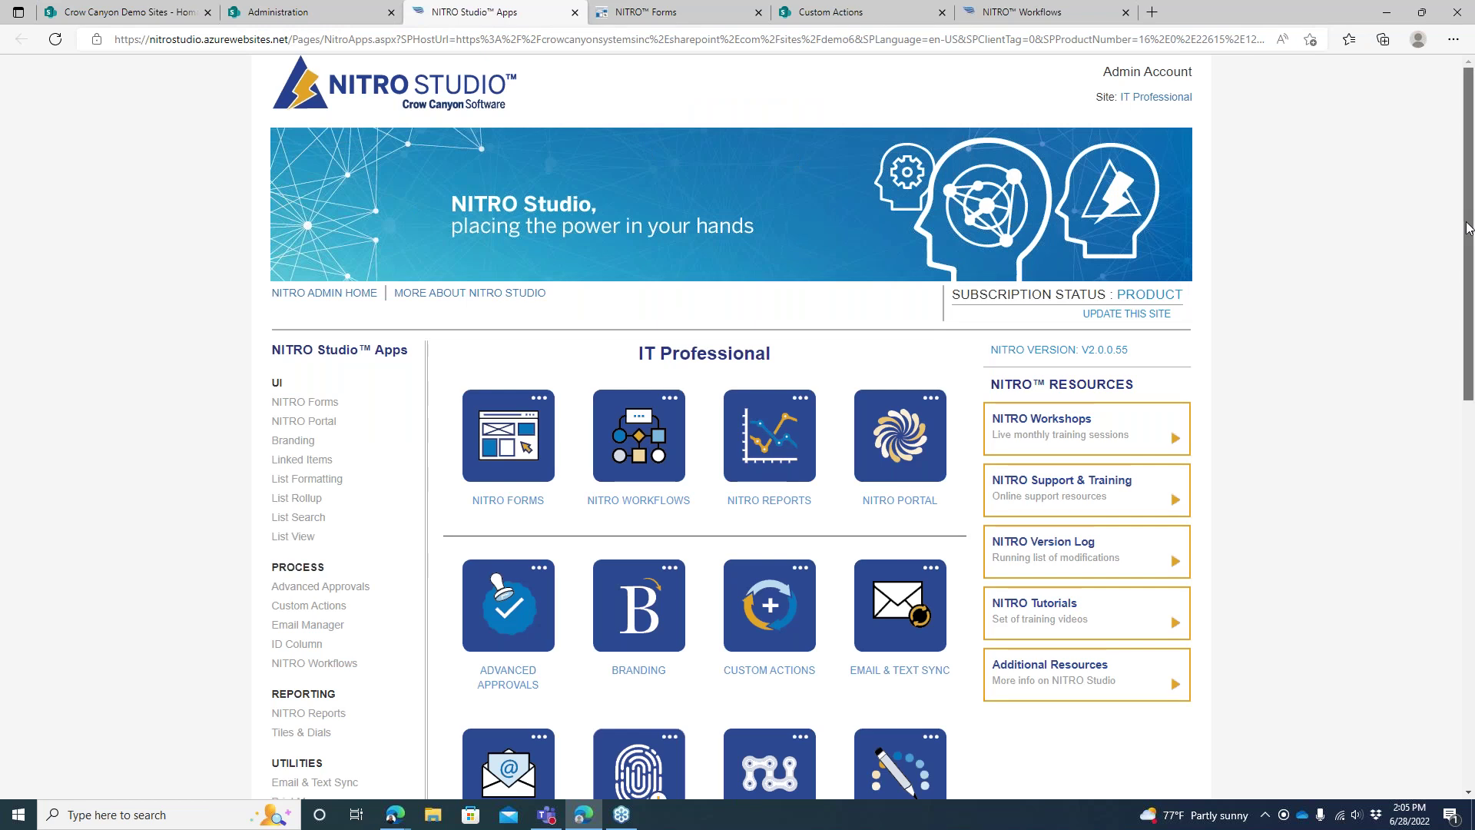
pyautogui.scroll(-1, 1075, 307)
pyautogui.moveTo(628, 315); pyautogui.dragTo(825, 320)
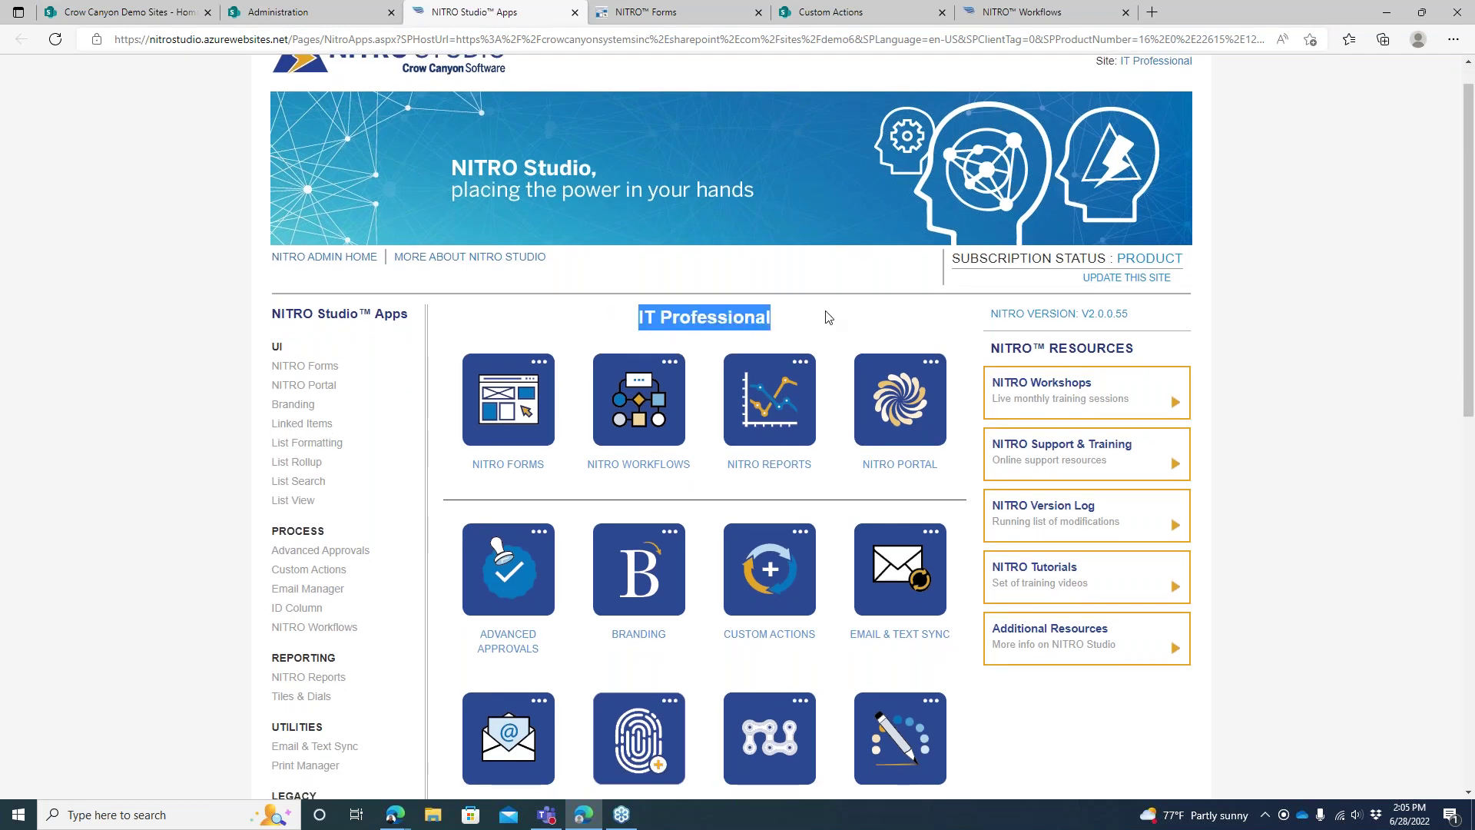
pyautogui.click(828, 321)
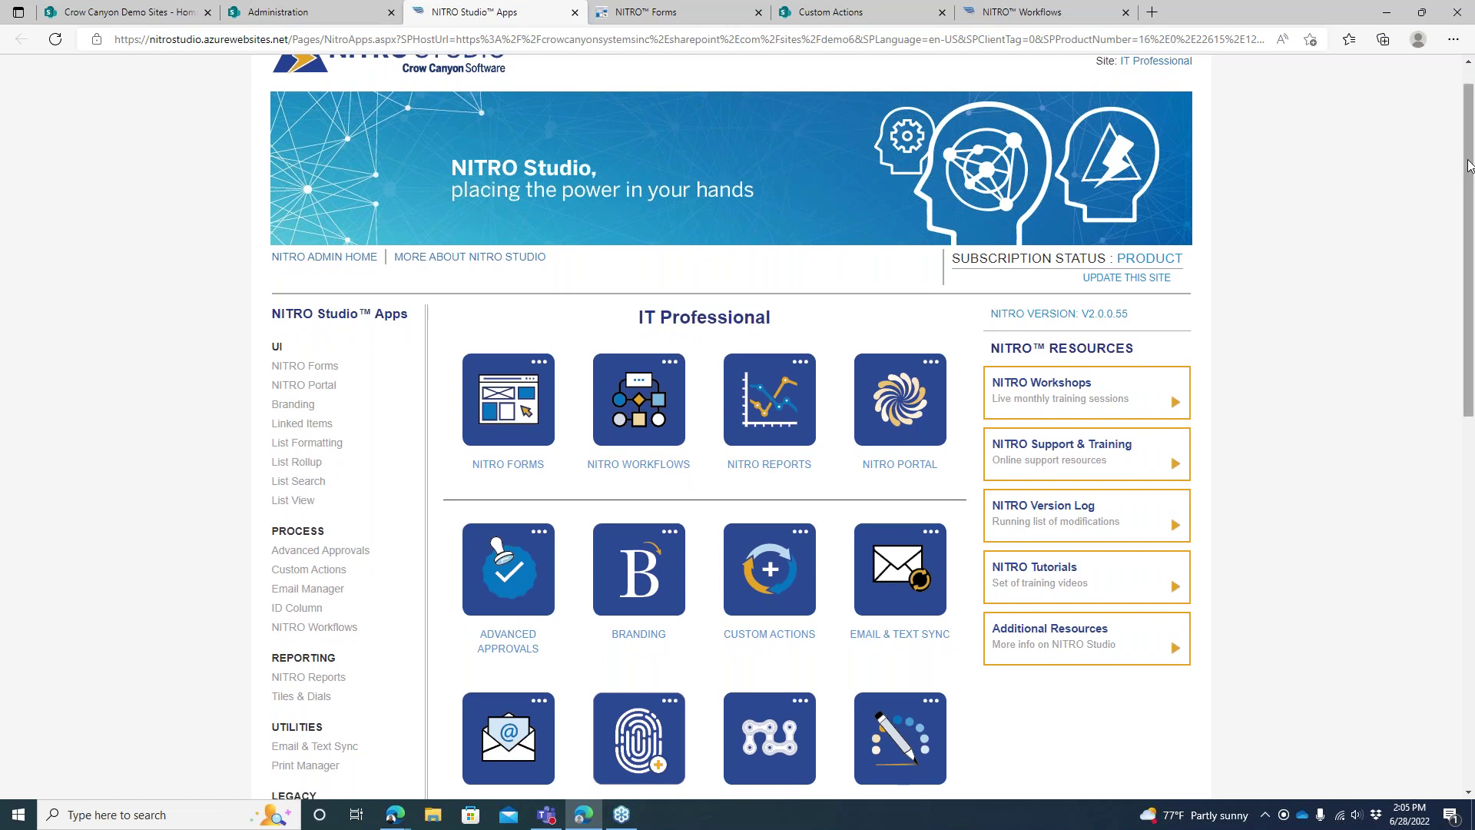
pyautogui.moveTo(1467, 168); pyautogui.dragTo(1467, 261)
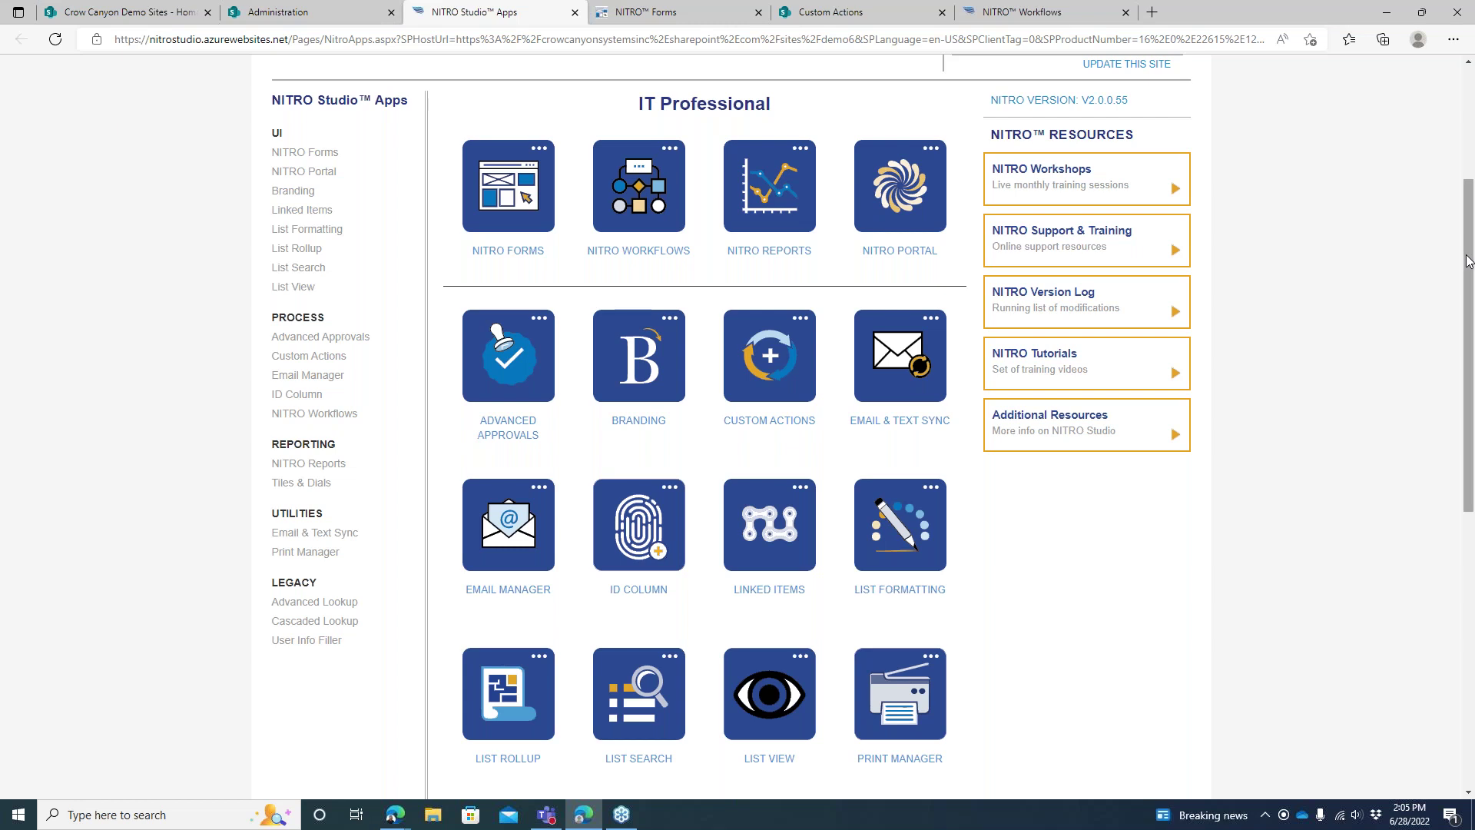
pyautogui.moveTo(1468, 261); pyautogui.dragTo(1467, 220)
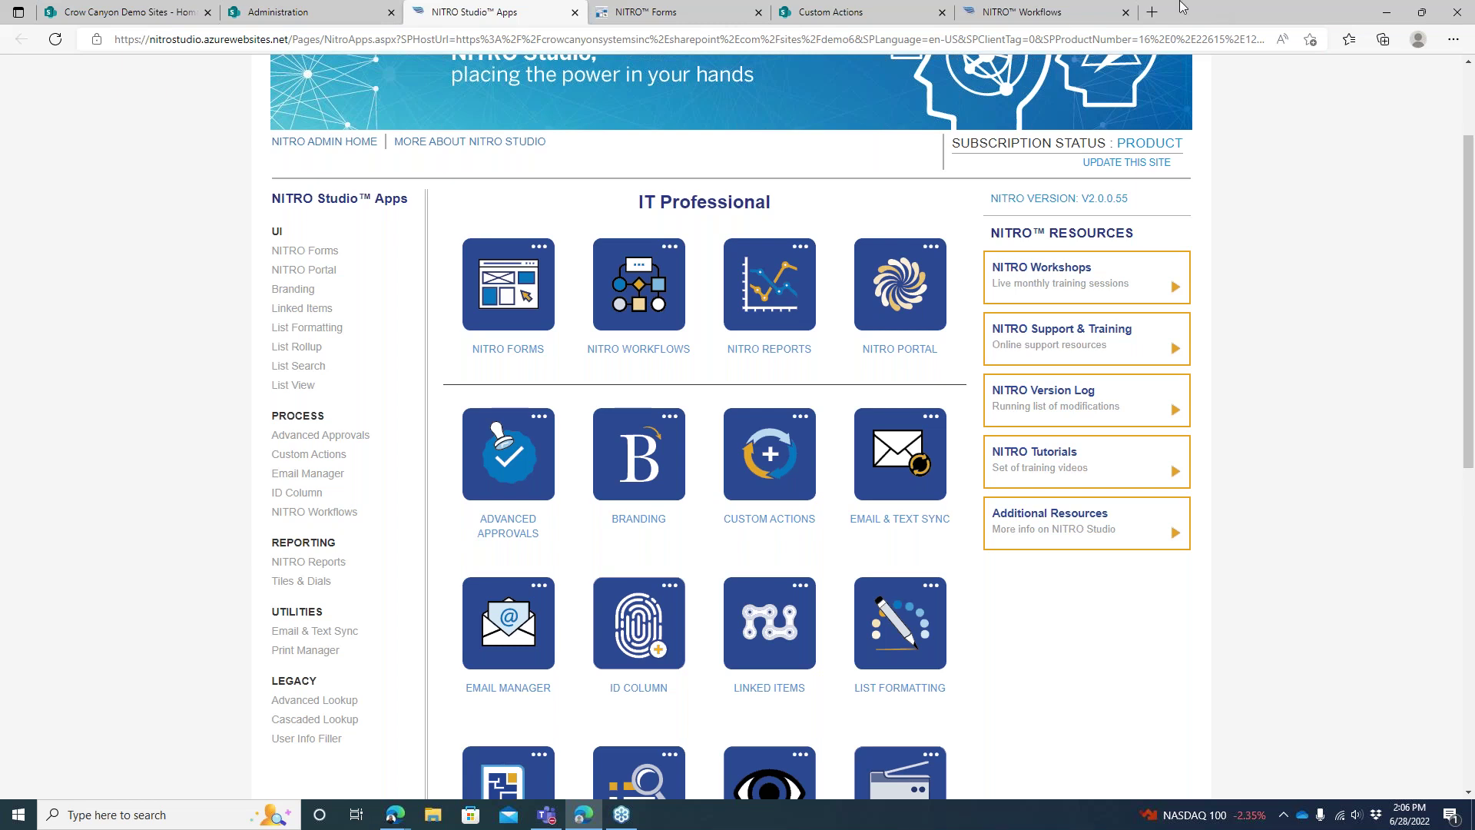
pyautogui.click(683, 10)
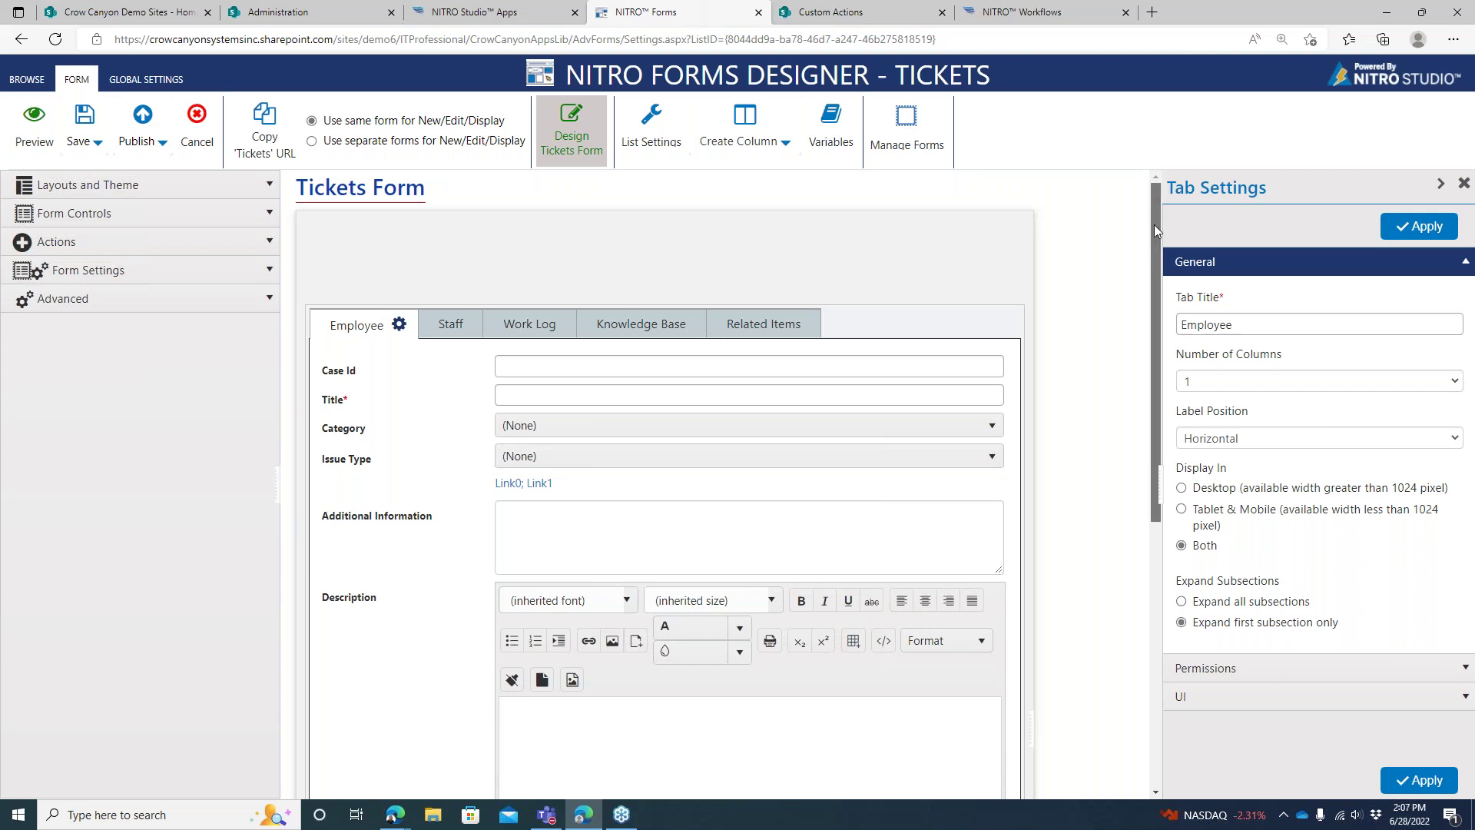
# Open Manage Forms to list the Tickets list's Tickets and PortalTicket forms
pyautogui.moveTo(1153, 228); pyautogui.dragTo(1154, 226)
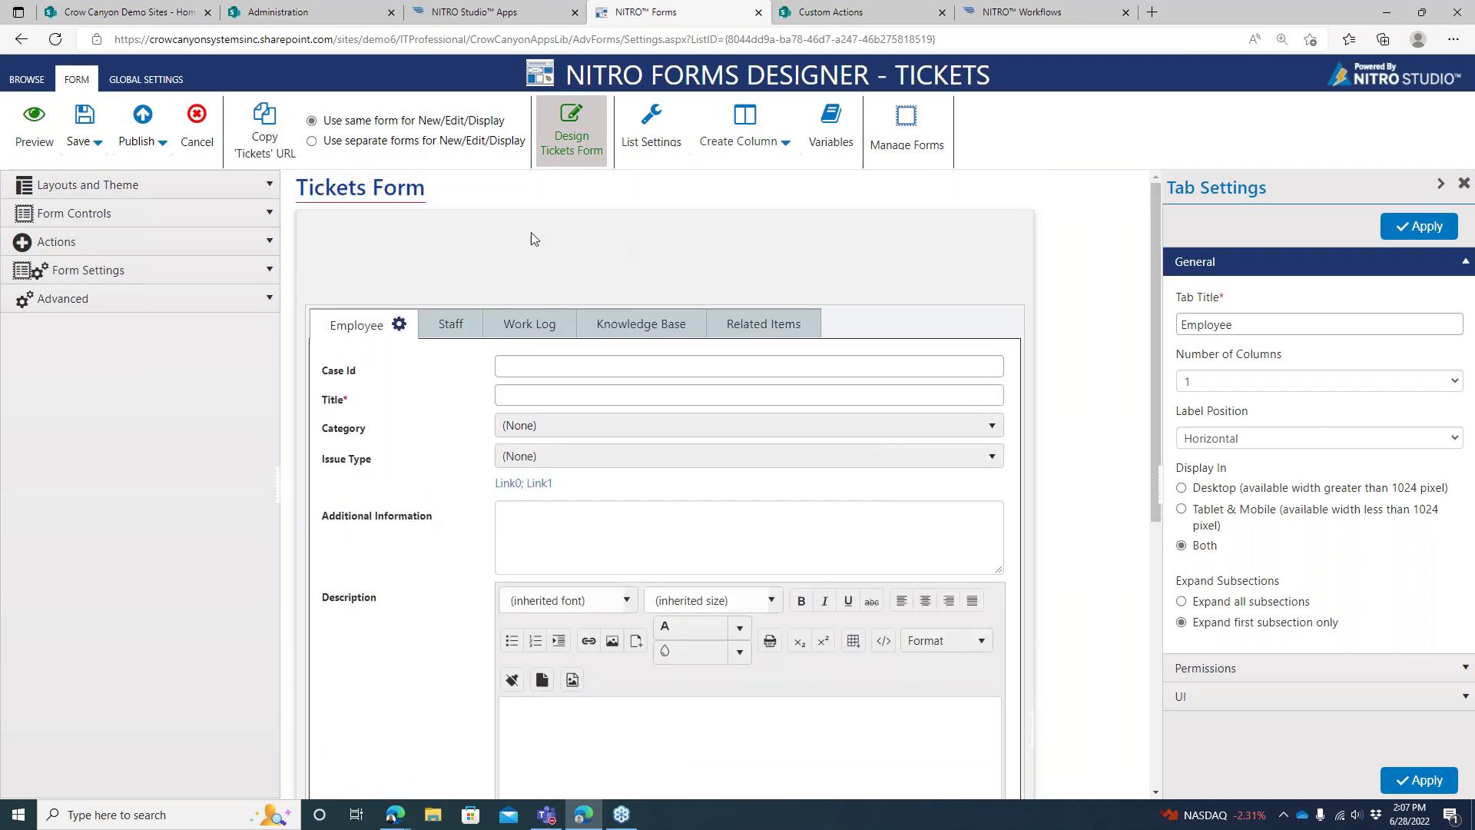
pyautogui.click(905, 123)
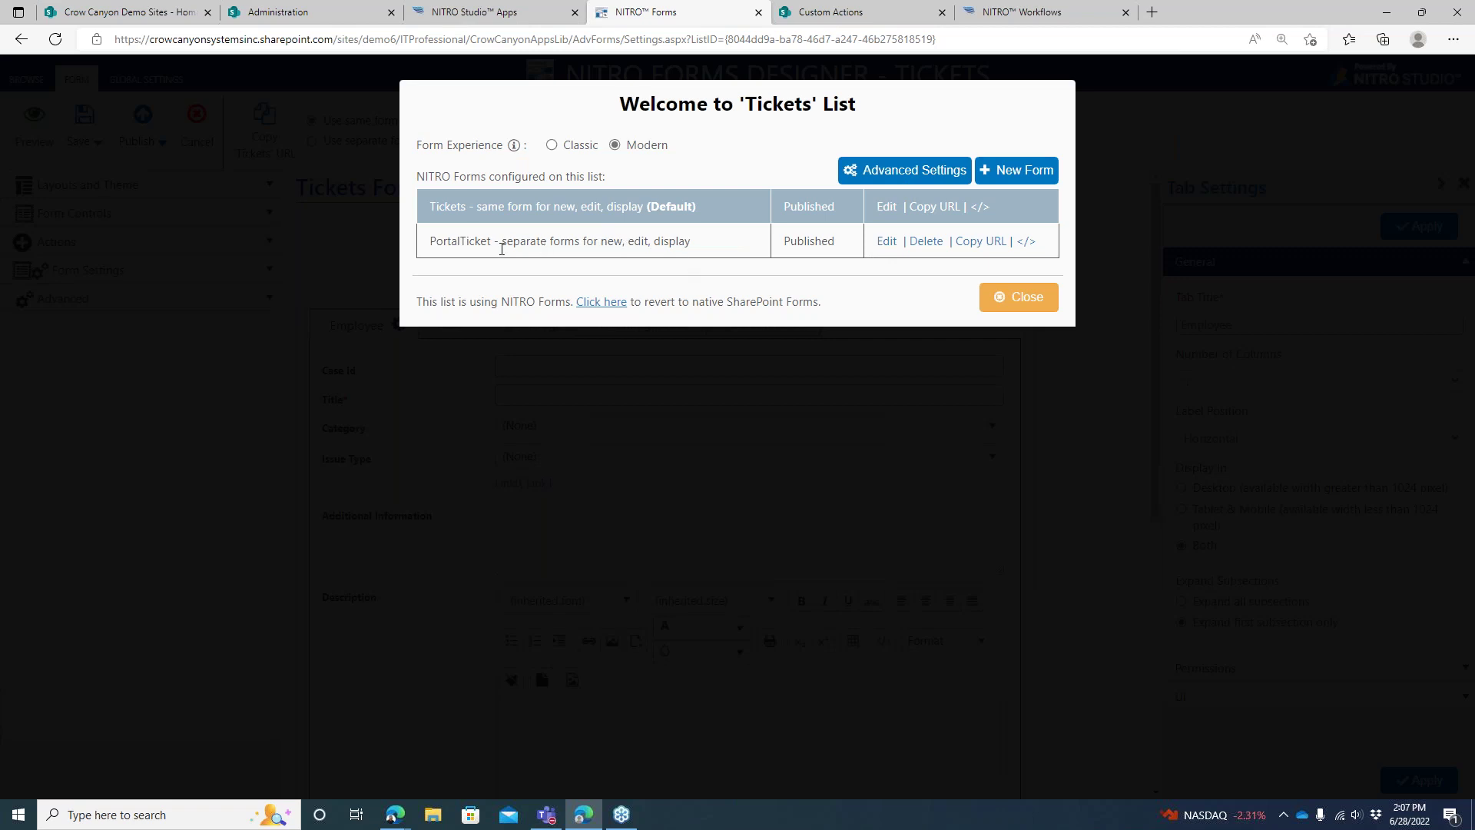
# Edit the PortalTicket form from the Tickets forms list
pyautogui.moveTo(430, 244); pyautogui.dragTo(670, 241)
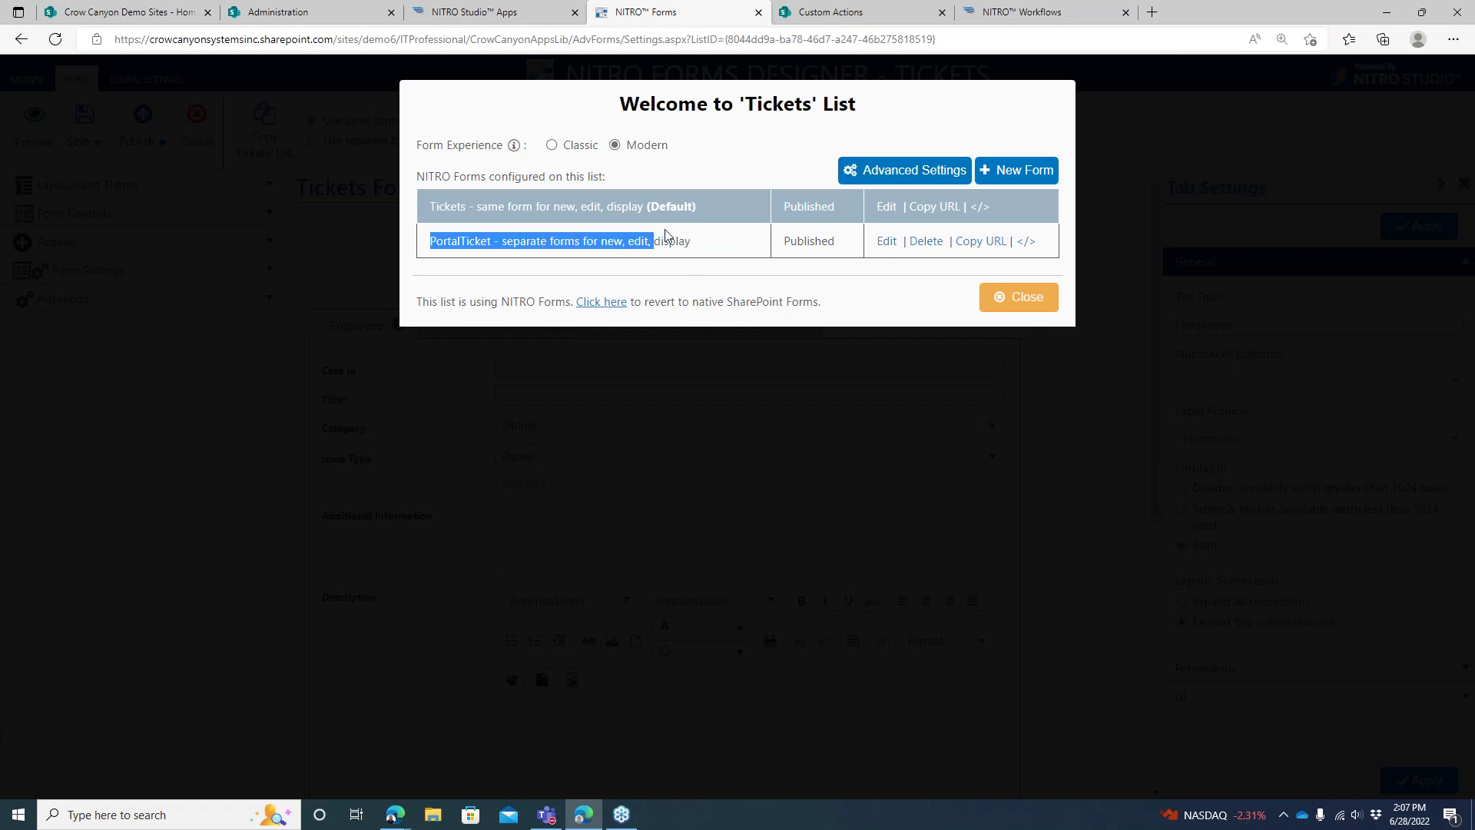
pyautogui.click(884, 244)
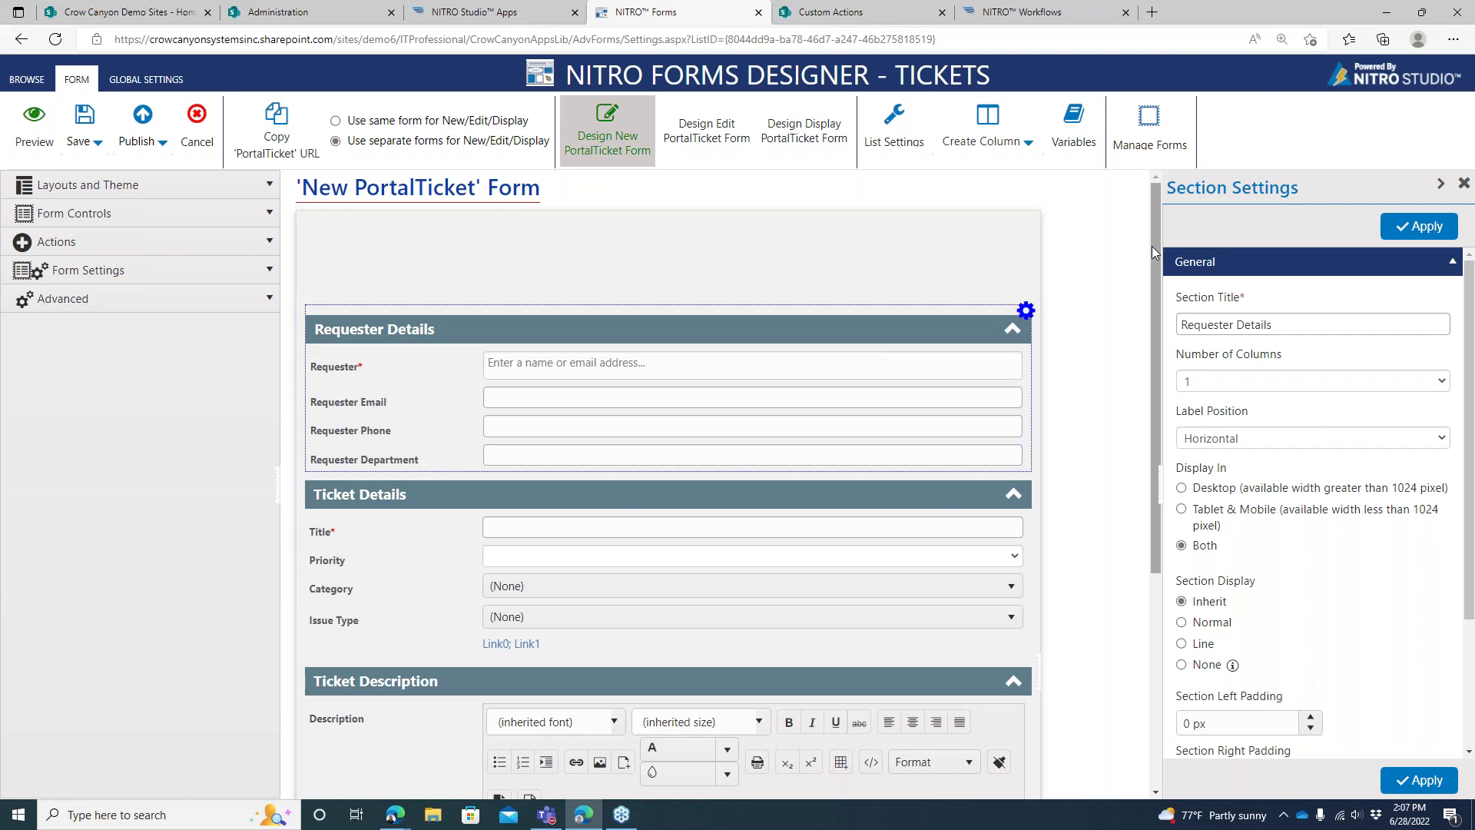
# Expand Form Controls and search the column list for 'prior'
pyautogui.scroll(-1, 1151, 246)
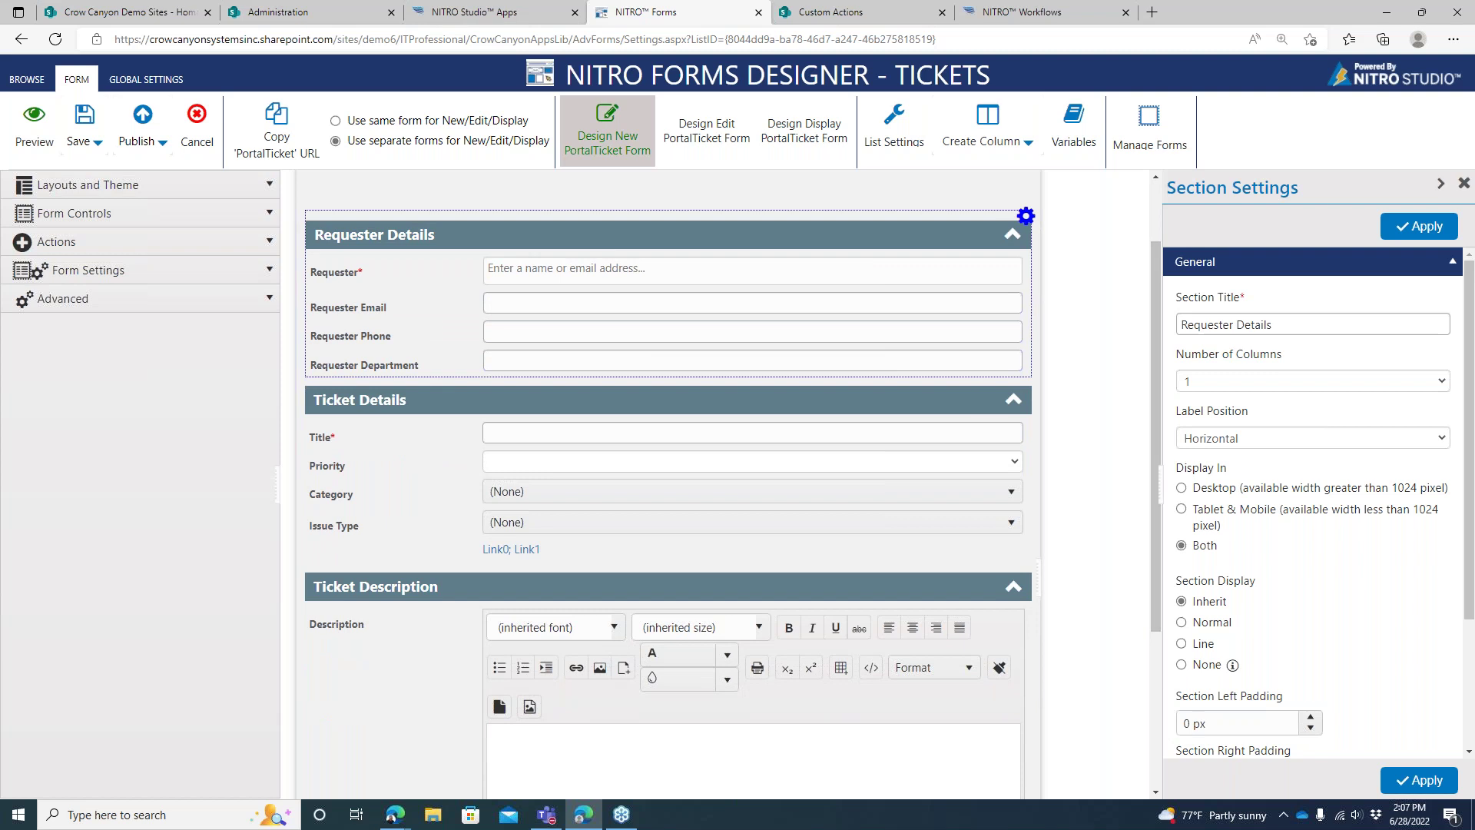
pyautogui.moveTo(364, 467); pyautogui.dragTo(349, 454)
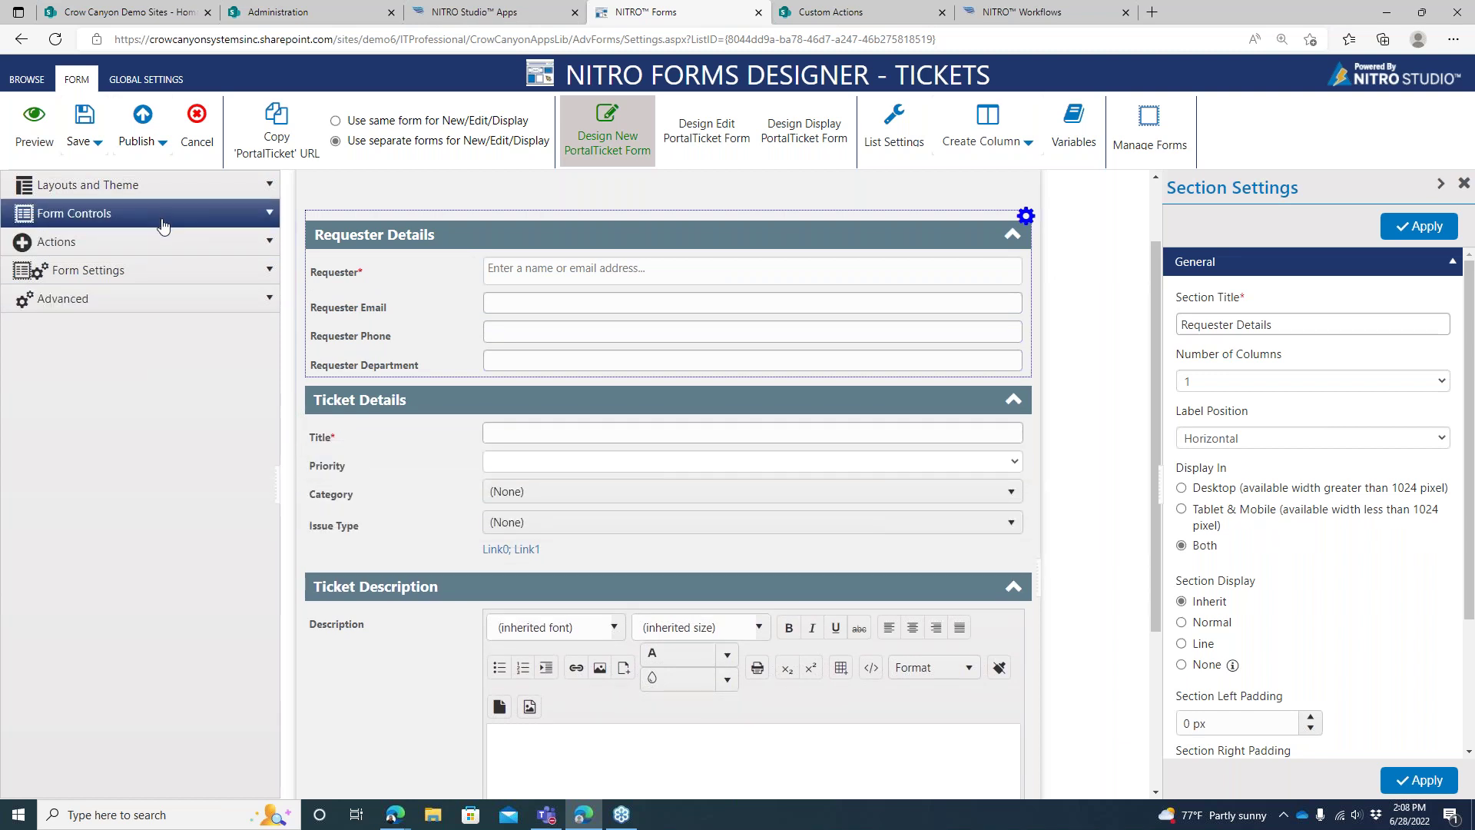
pyautogui.click(161, 216)
pyautogui.scroll(-3, 274, 376)
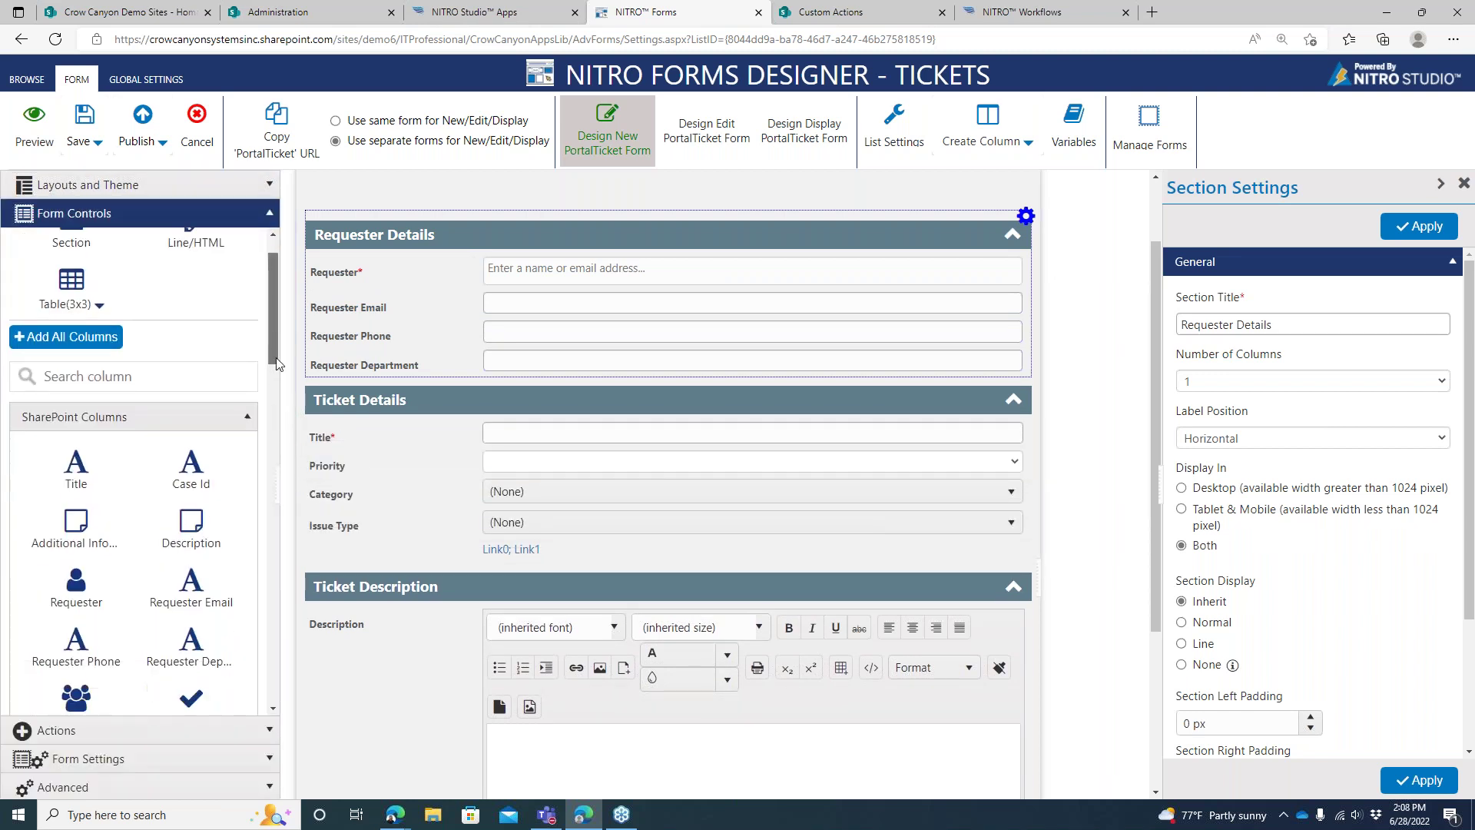
pyautogui.scroll(3, 273, 384)
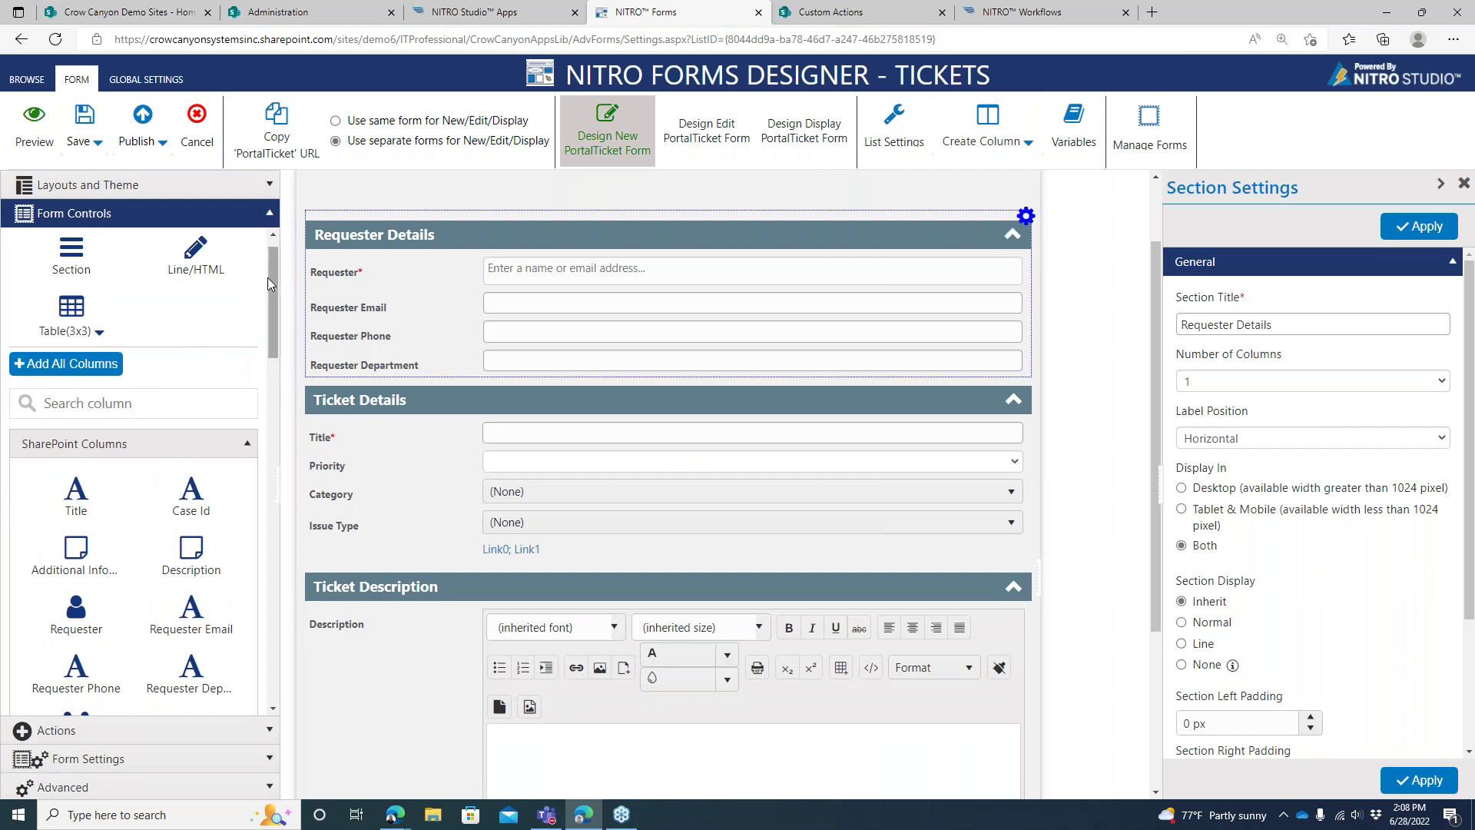
pyautogui.scroll(1, 268, 261)
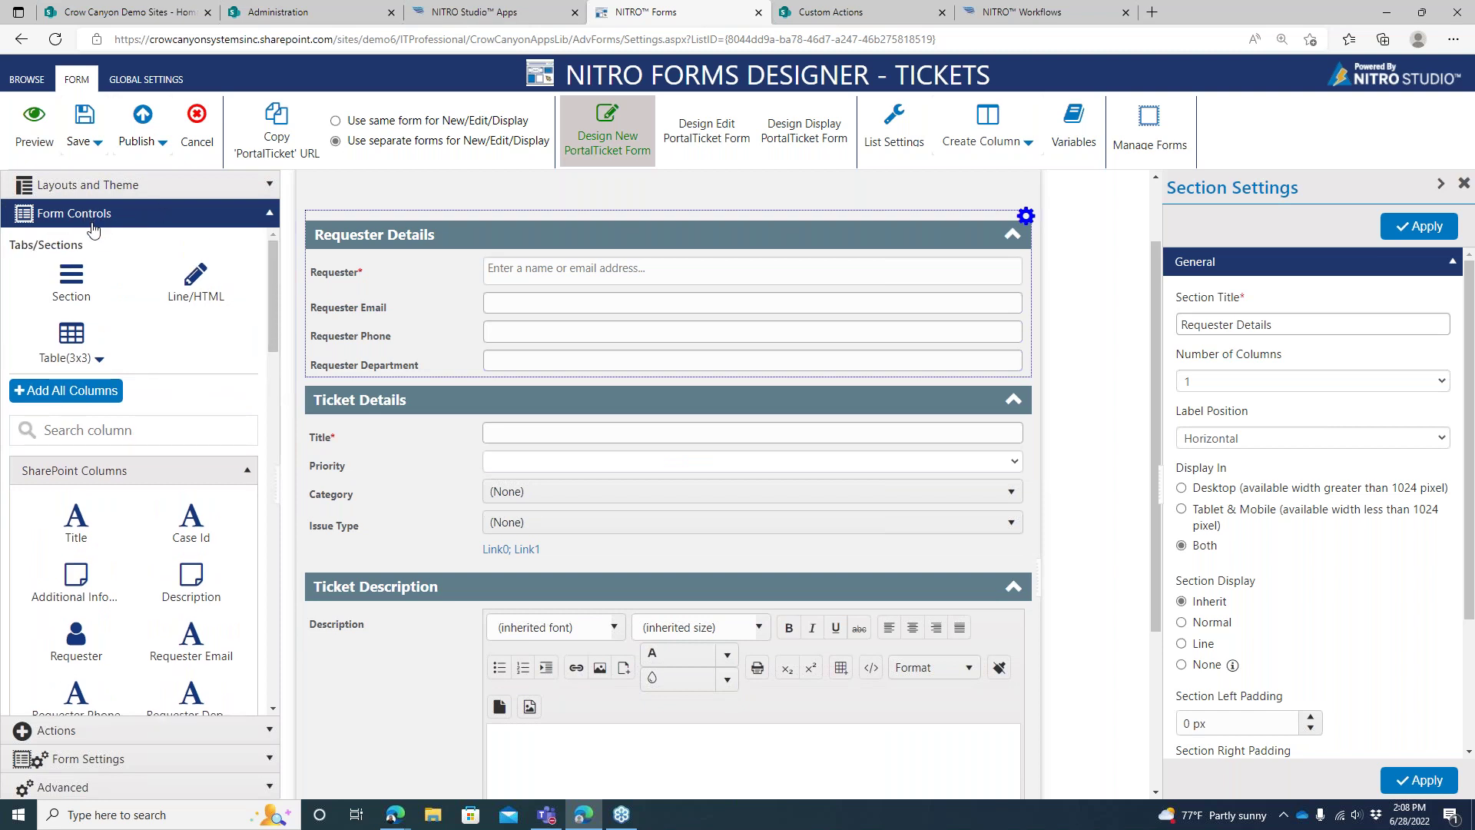
pyautogui.click(162, 434)
pyautogui.write('prior')
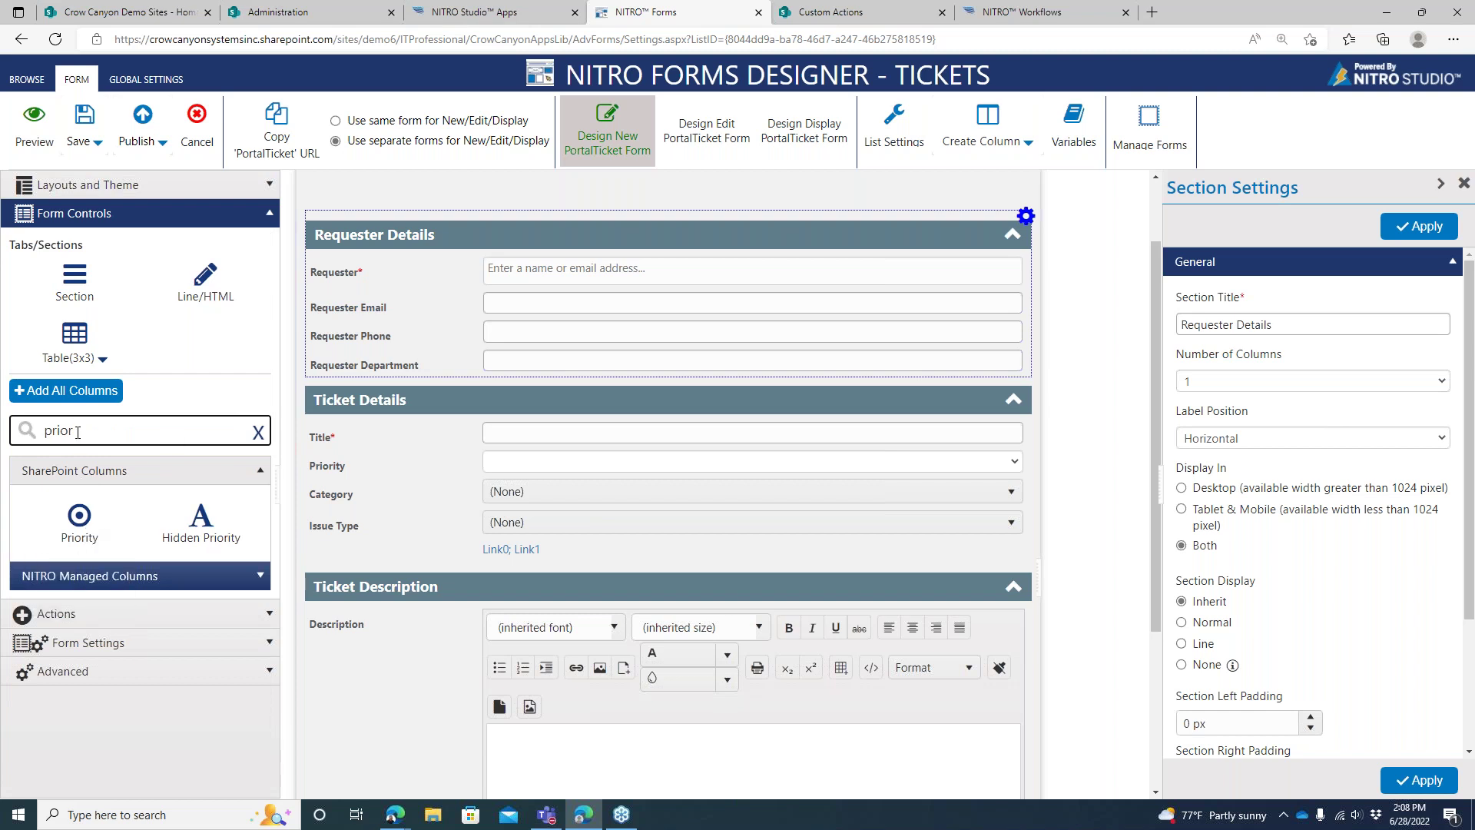
# Place Priority between Requester Email and Requester Phone and save the form
pyautogui.click(81, 526)
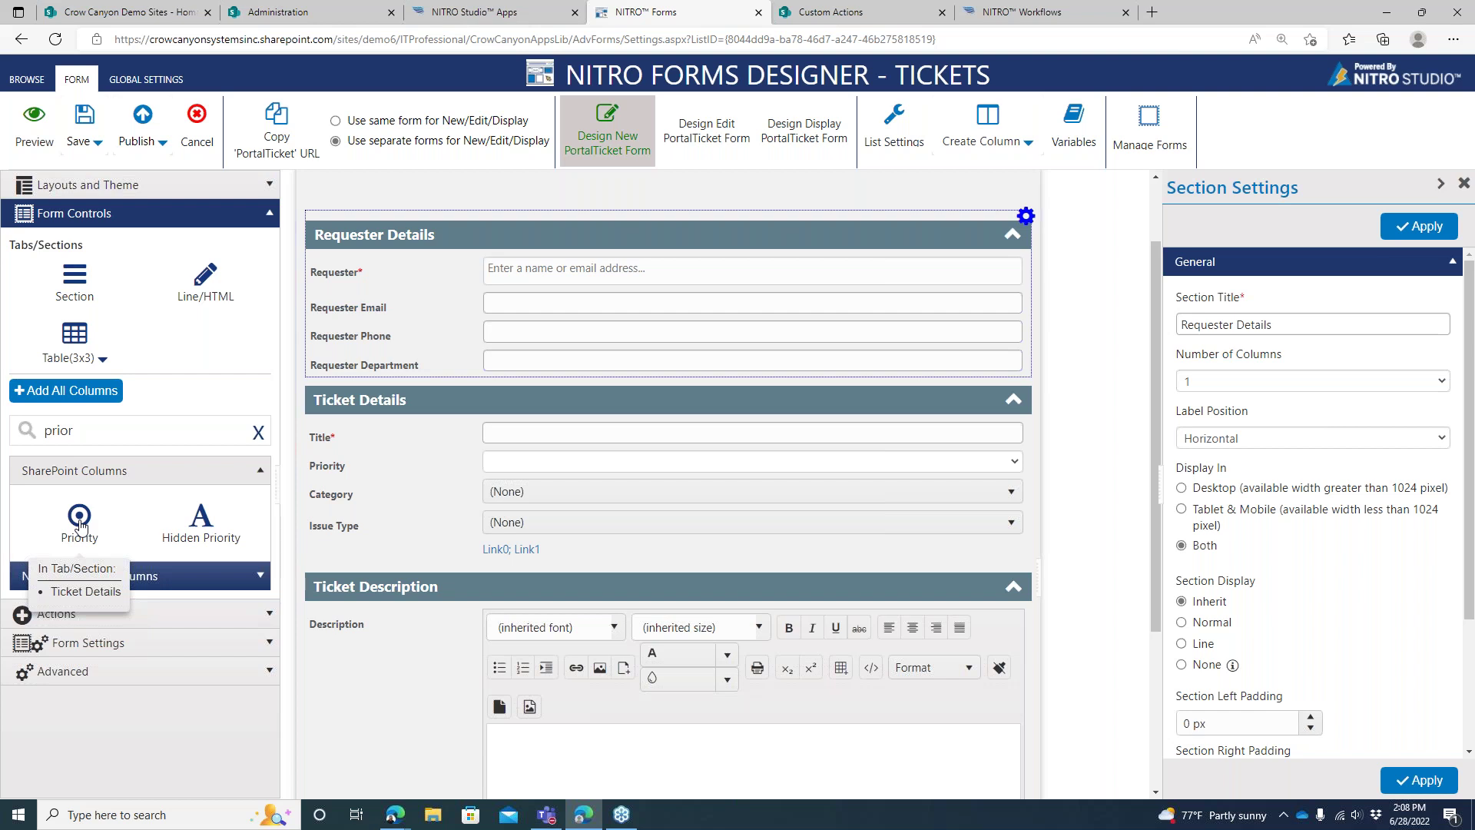
pyautogui.moveTo(81, 526); pyautogui.dragTo(357, 317)
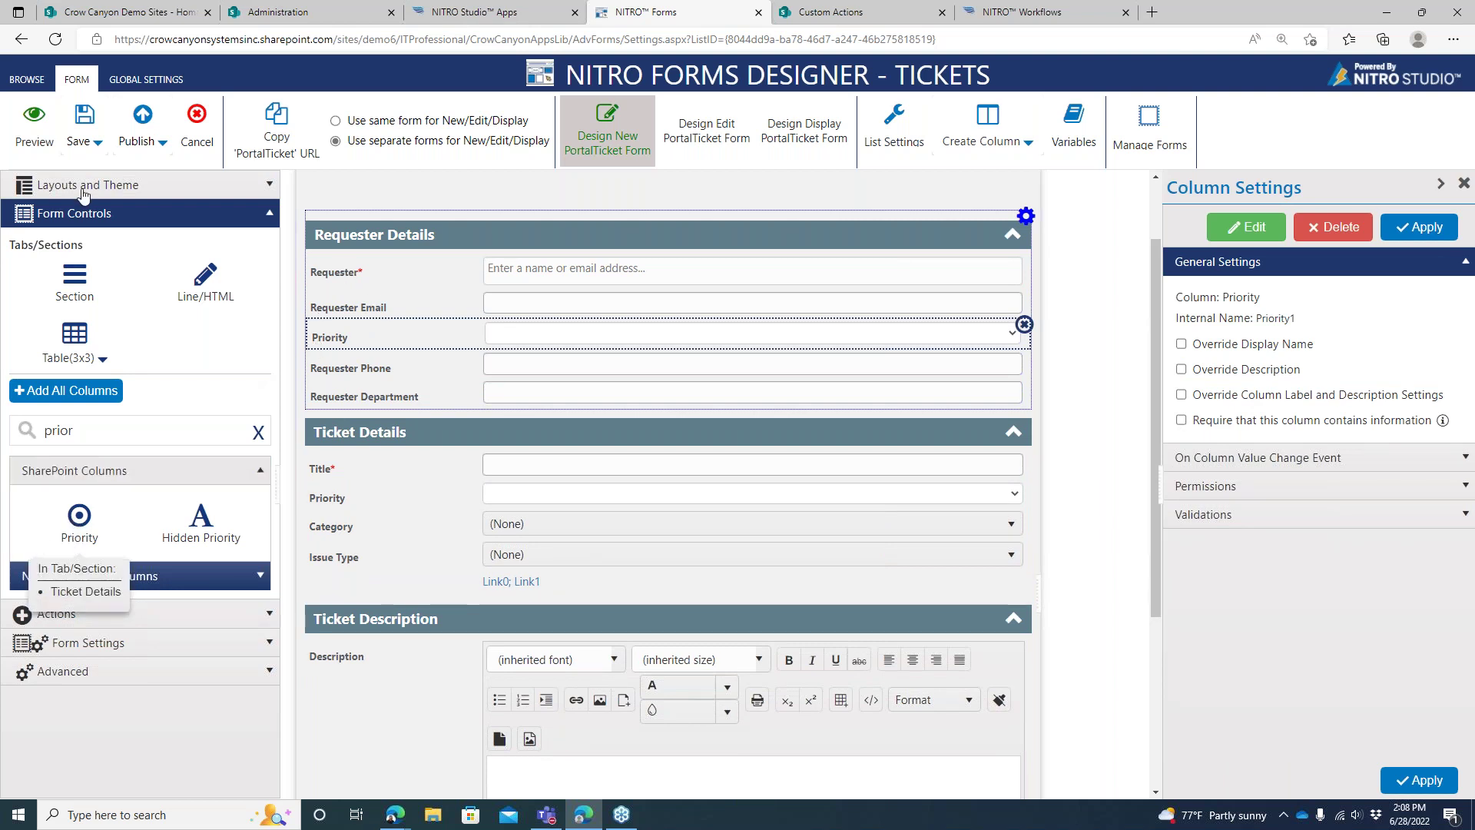
pyautogui.click(88, 127)
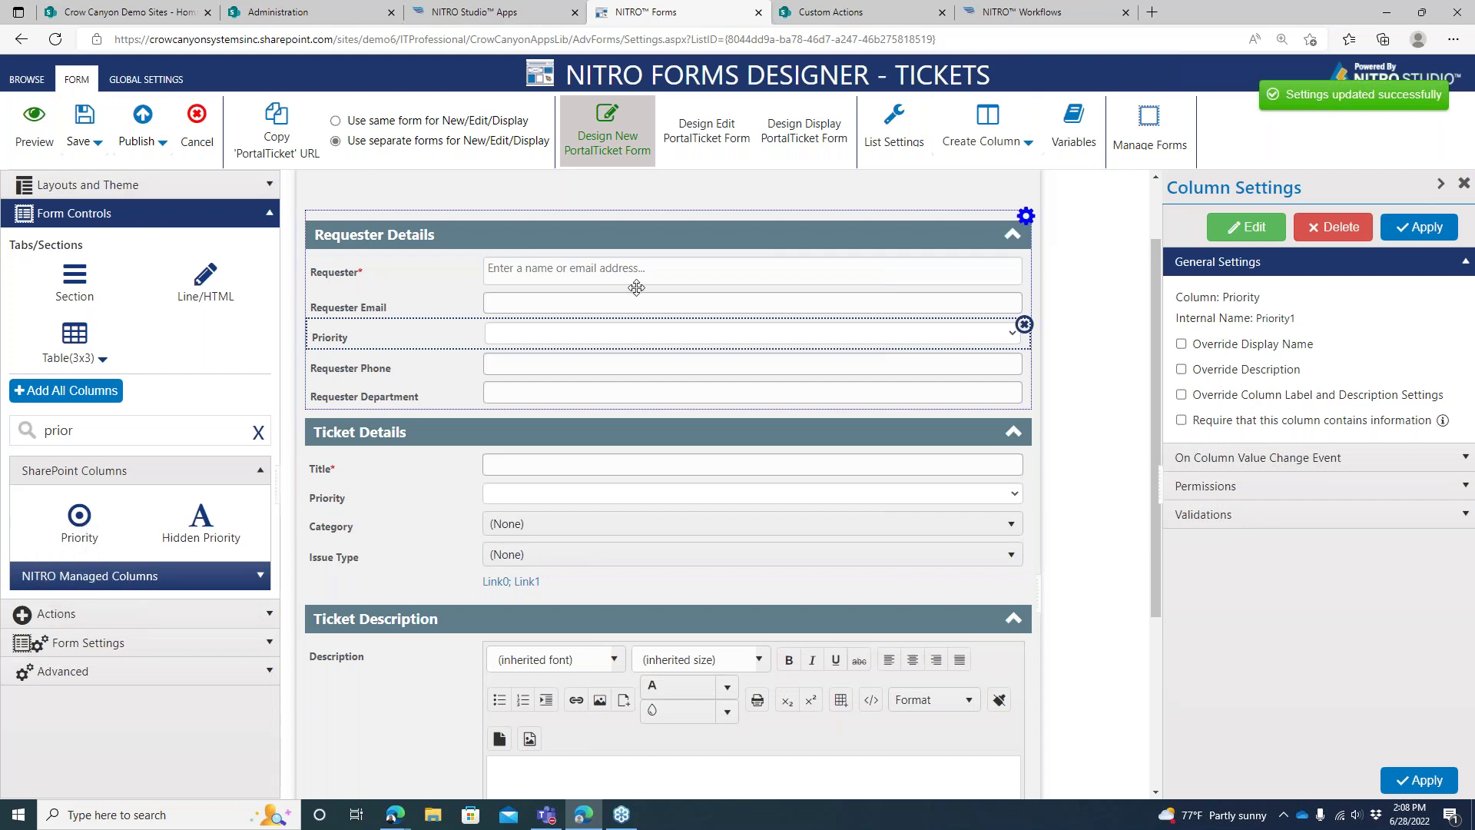
# Delete the Priority field from both Requester Details and Ticket Details
pyautogui.click(1023, 324)
pyautogui.click(779, 463)
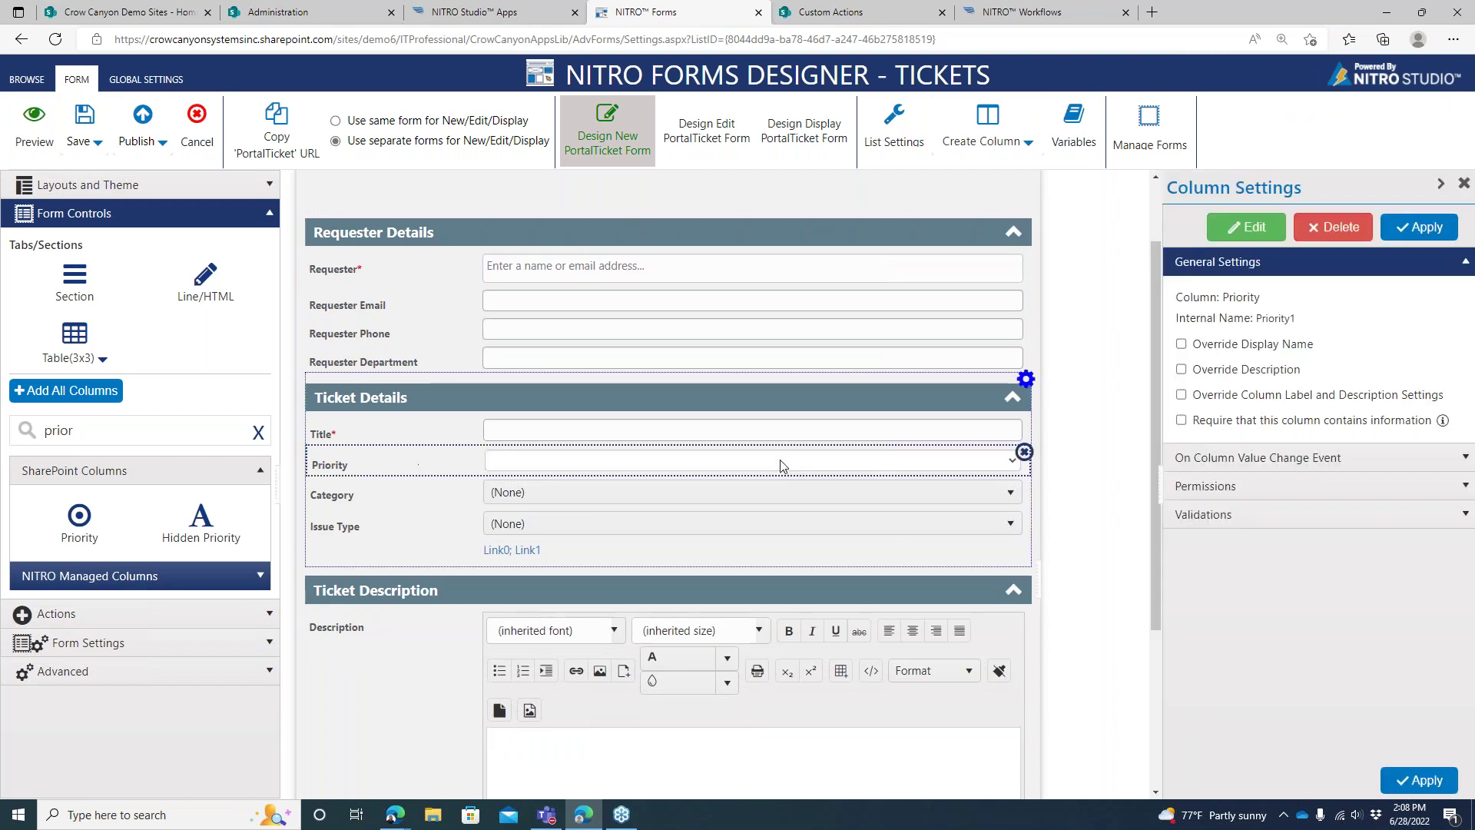
pyautogui.click(1023, 454)
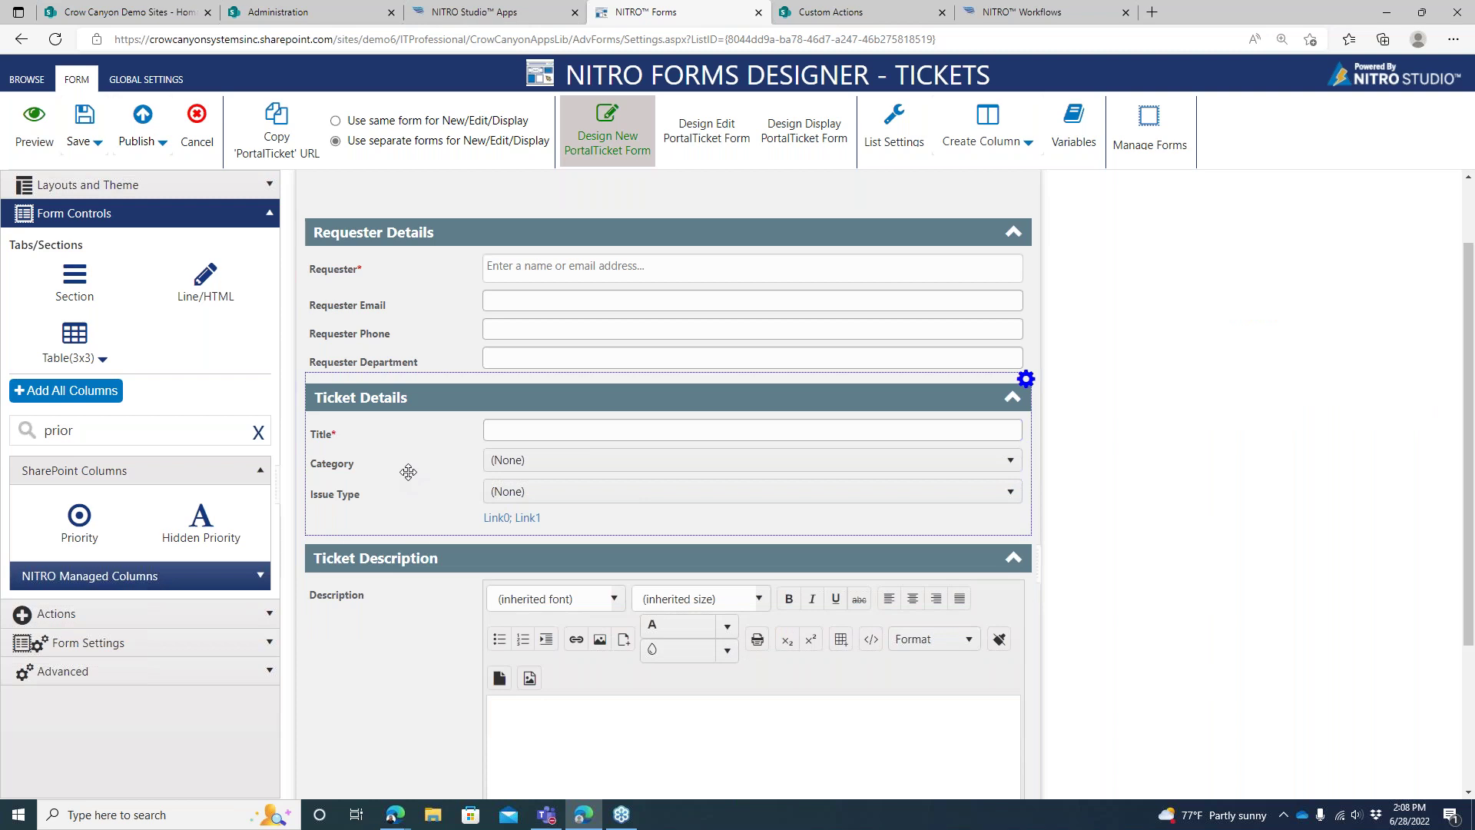
# Review the Category and Issue Type fields' column settings
pyautogui.click(408, 472)
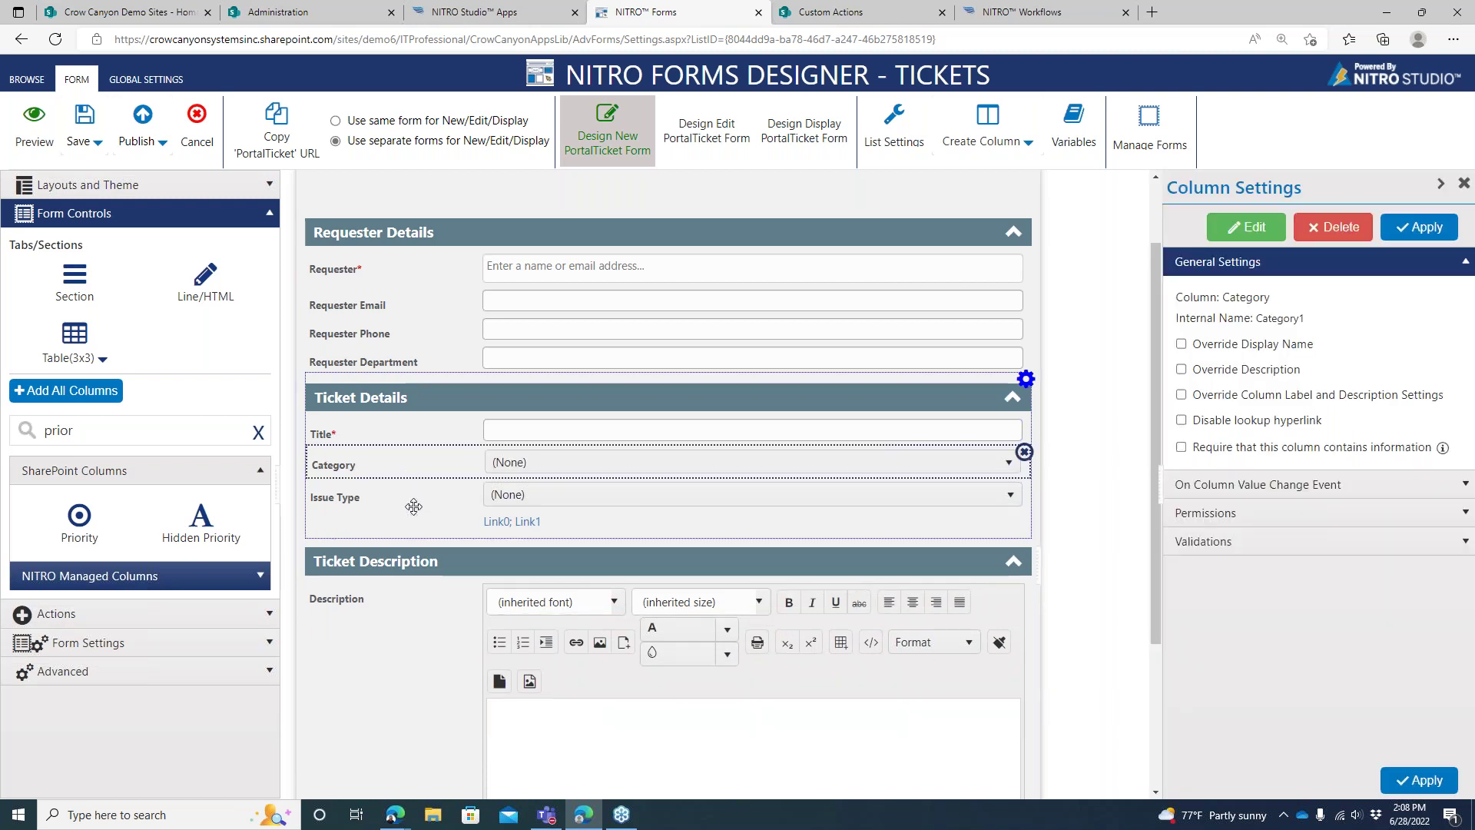
pyautogui.click(413, 507)
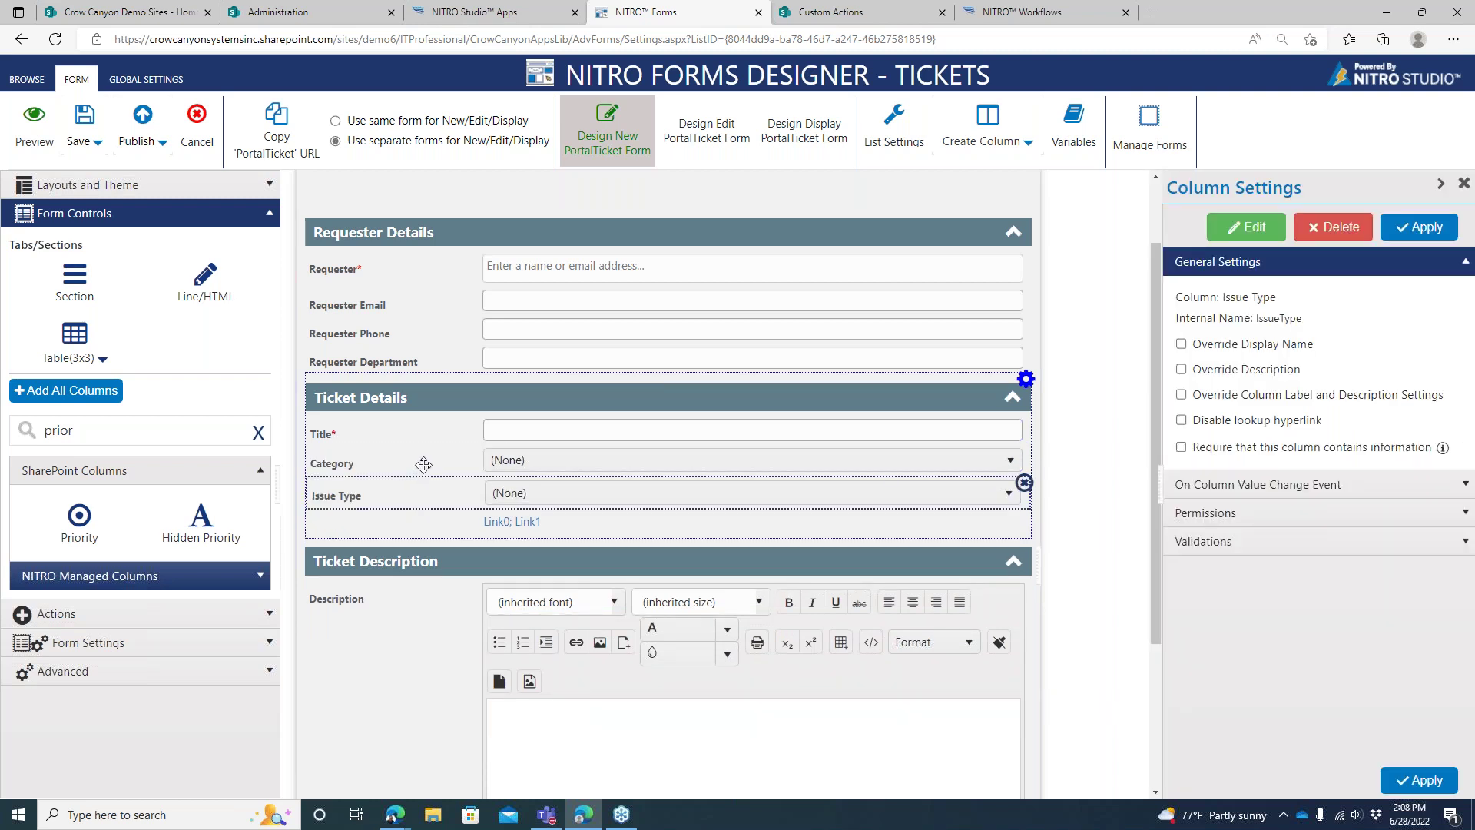
pyautogui.click(423, 464)
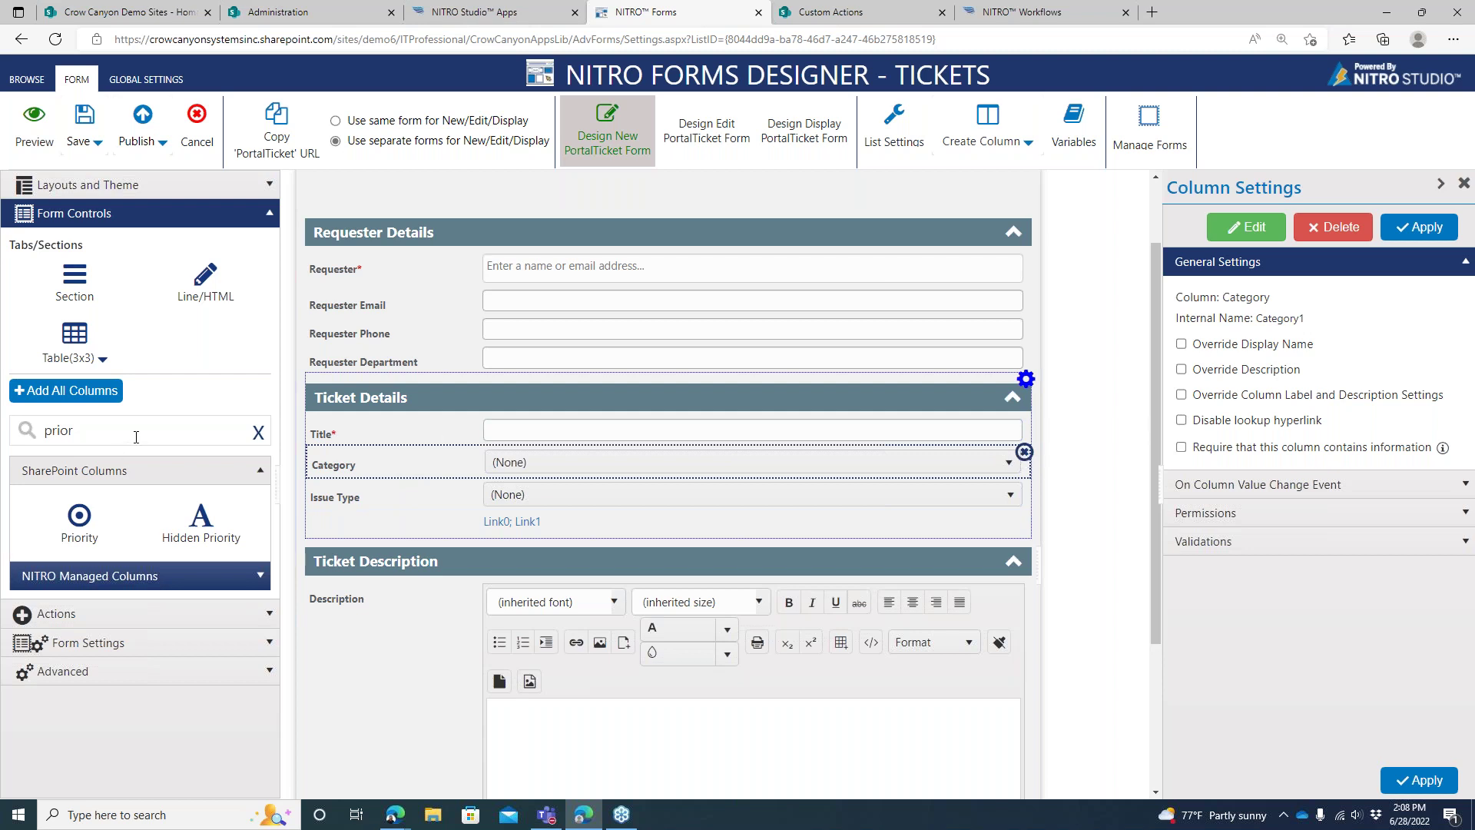
# Browse the Create Column type list, dismiss it, and expand Layouts and Theme
pyautogui.click(1010, 142)
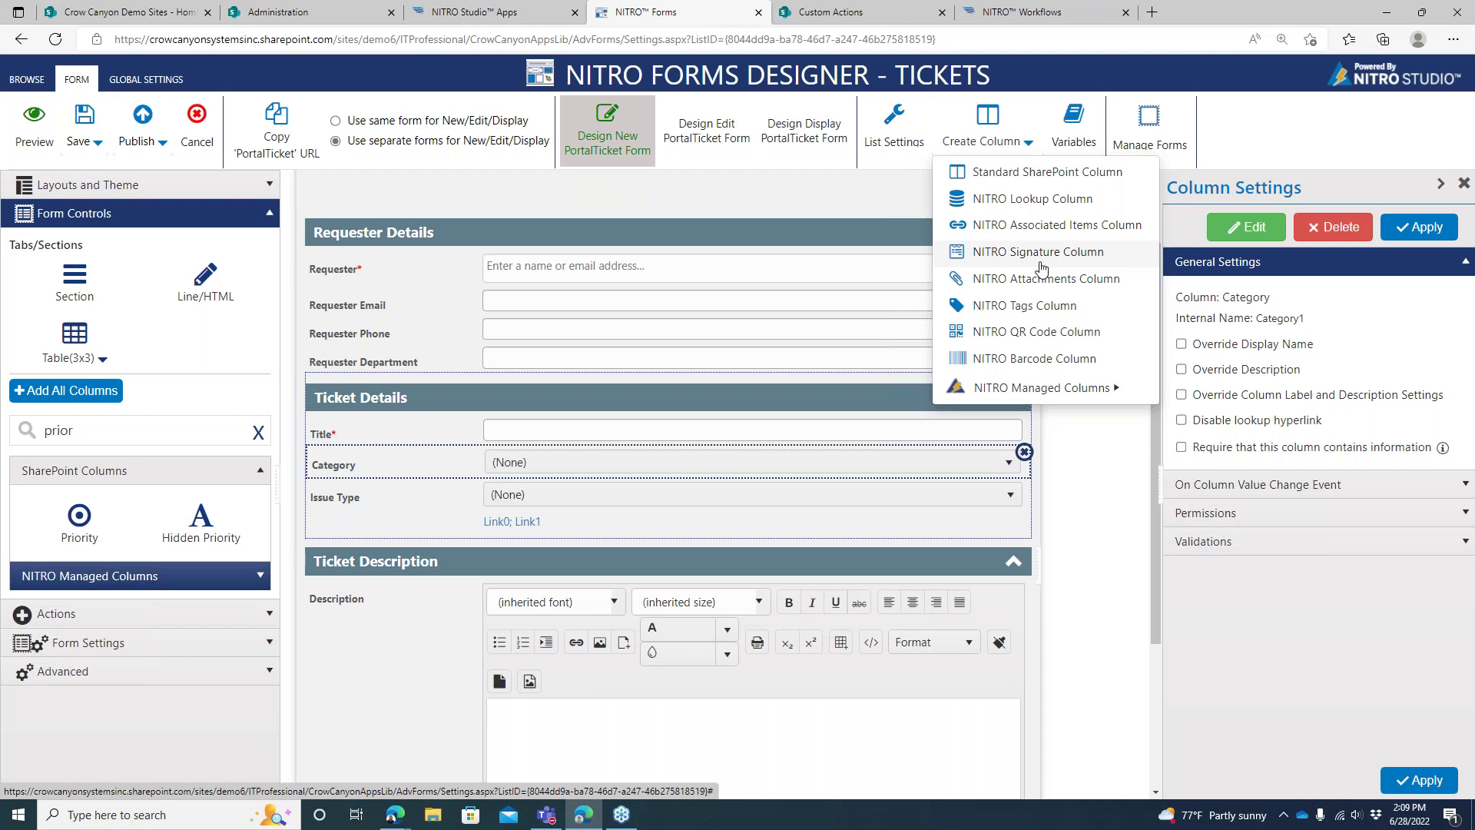
pyautogui.moveTo(1066, 386)
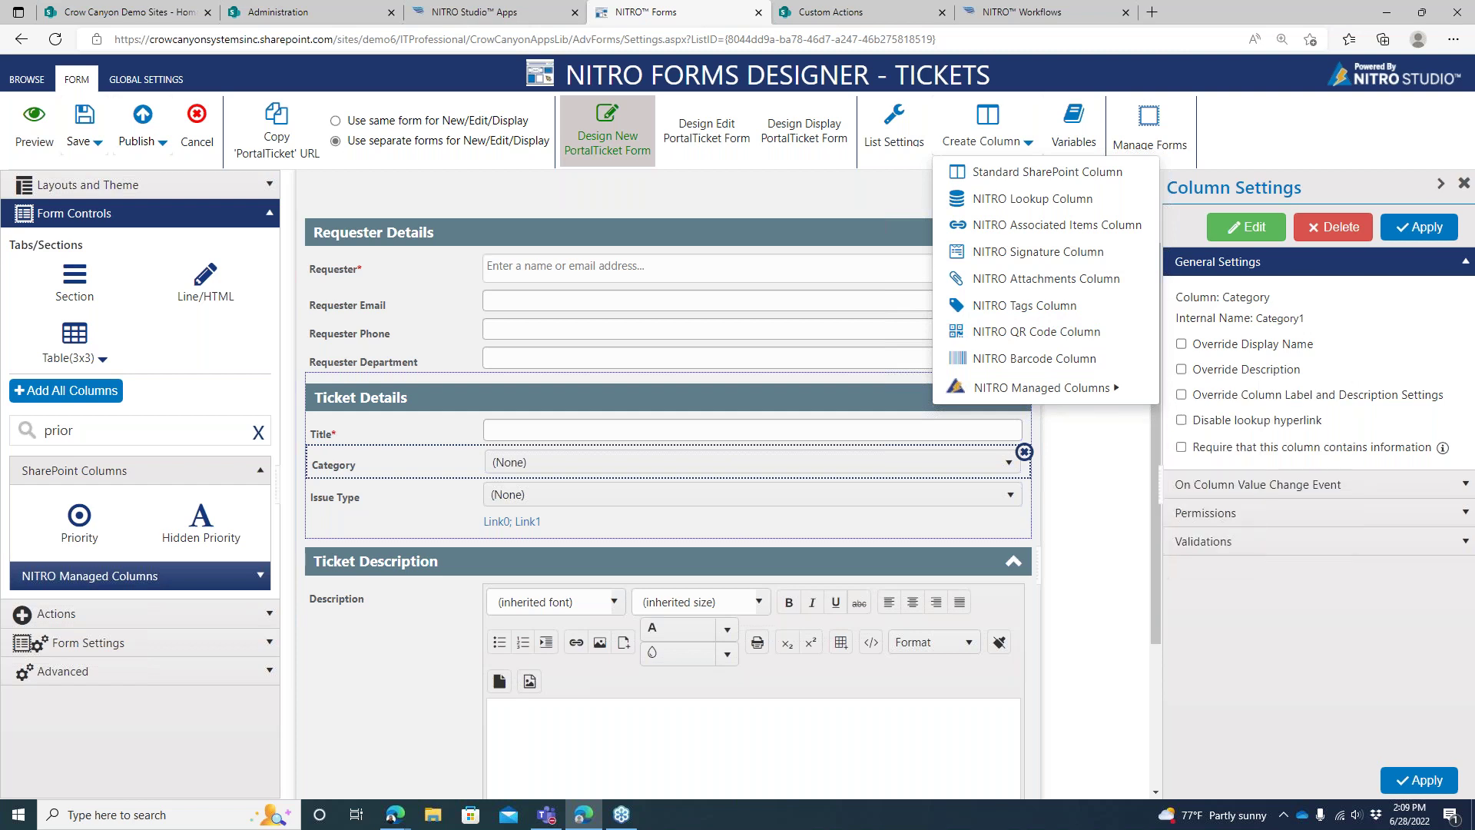
pyautogui.moveTo(1115, 399)
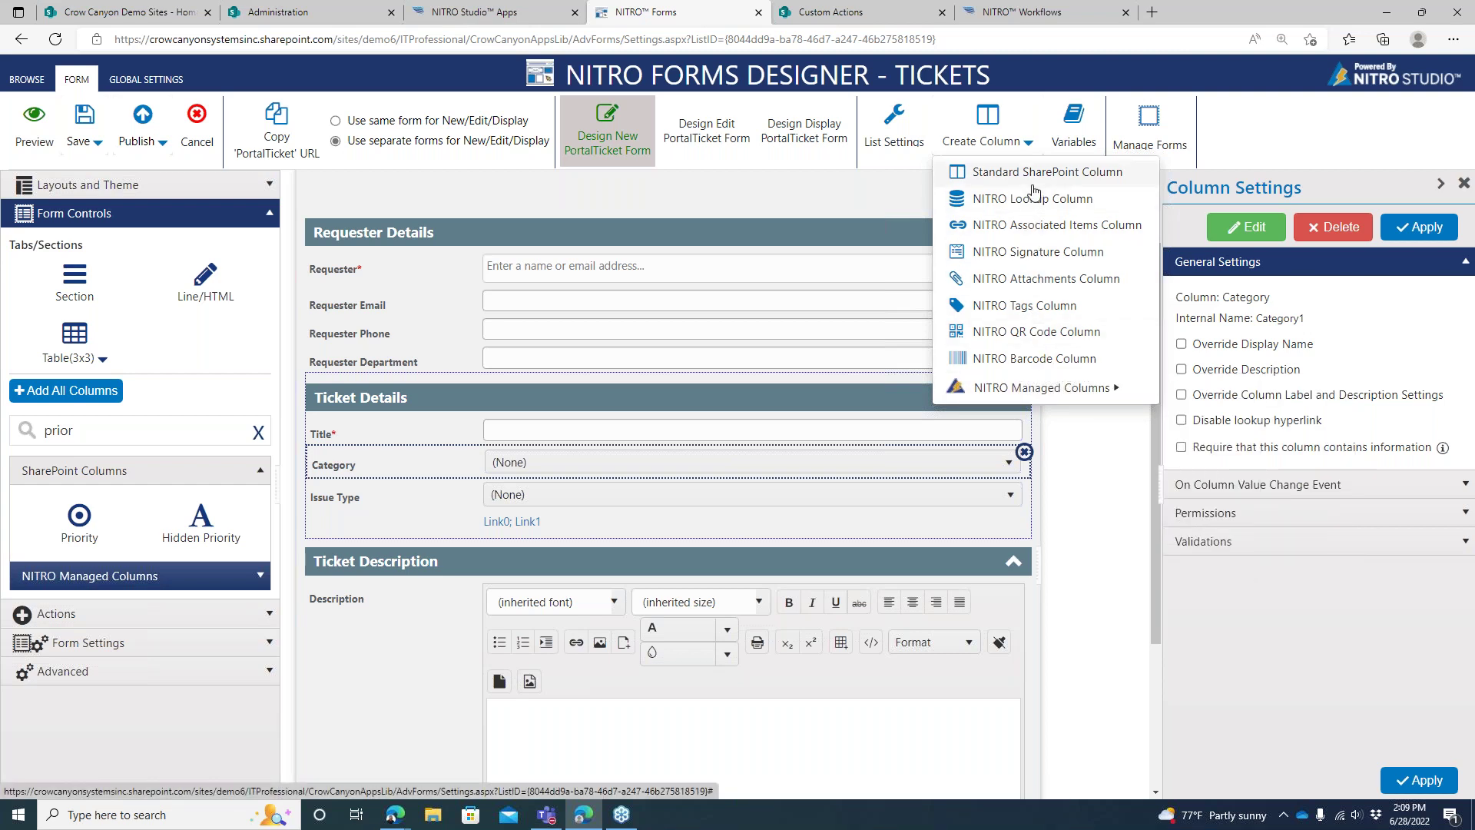
pyautogui.click(891, 201)
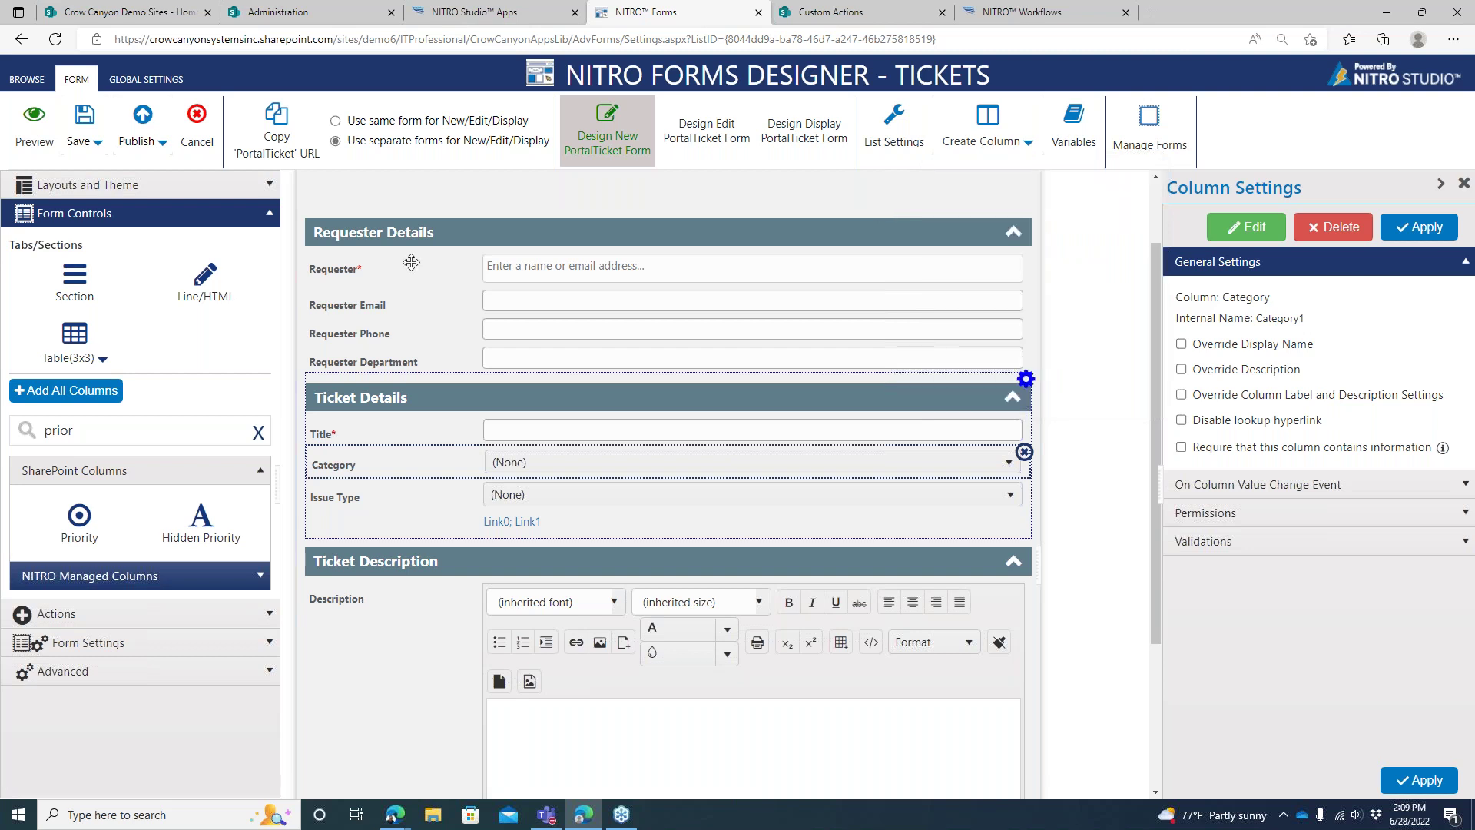
pyautogui.click(274, 193)
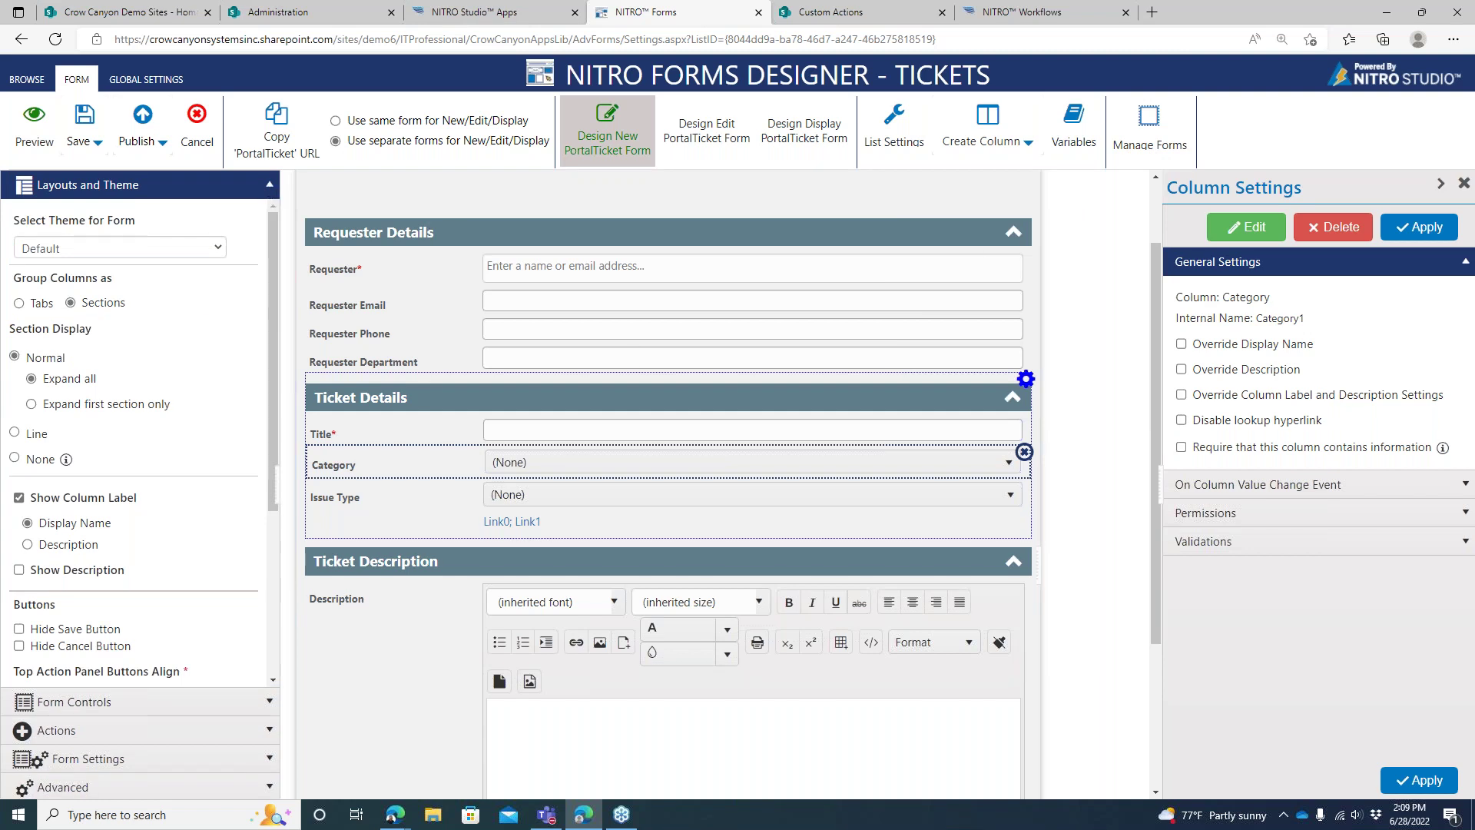
pyautogui.click(1014, 234)
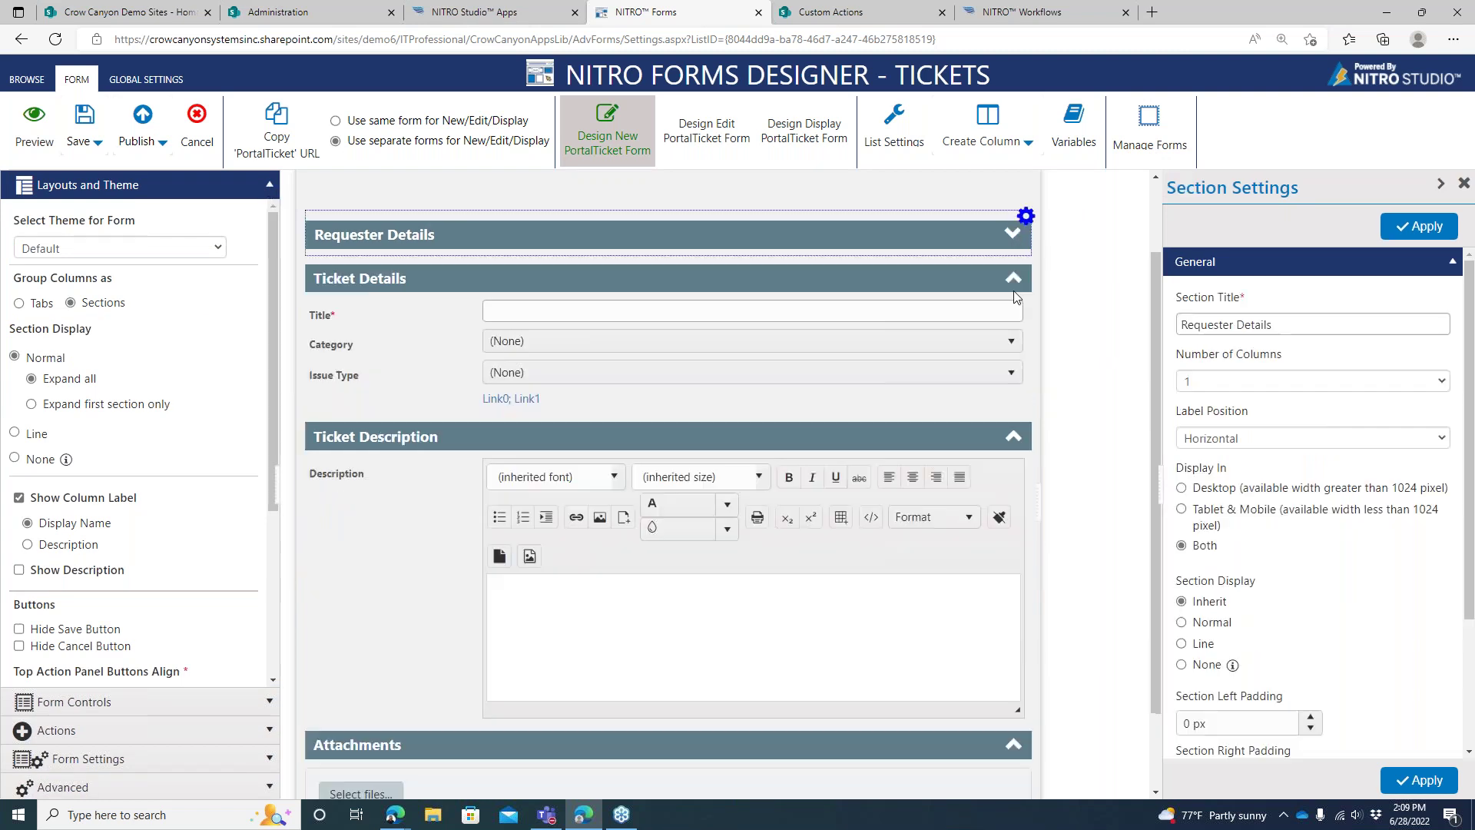
pyautogui.click(1014, 237)
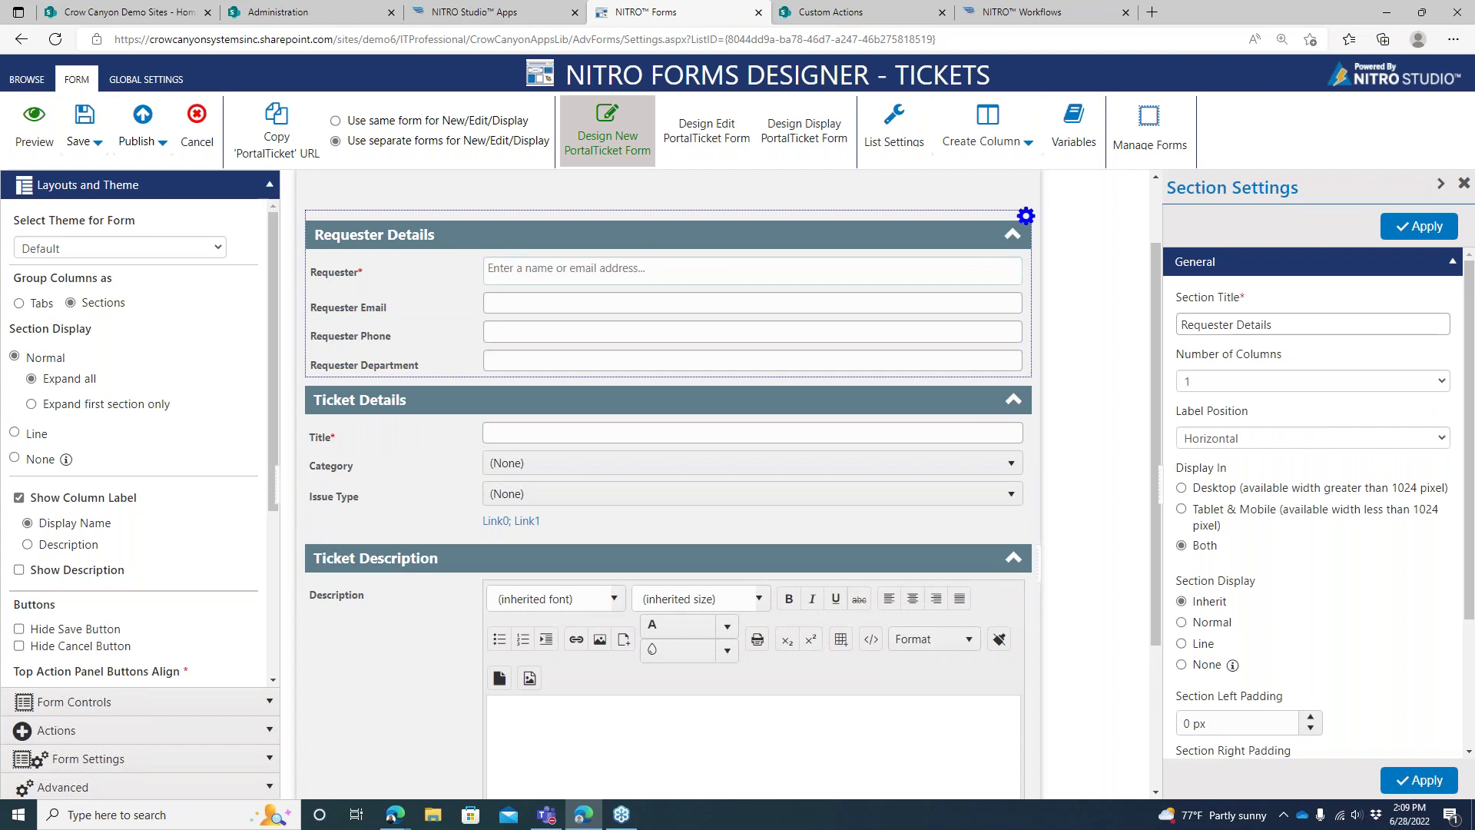
pyautogui.click(20, 304)
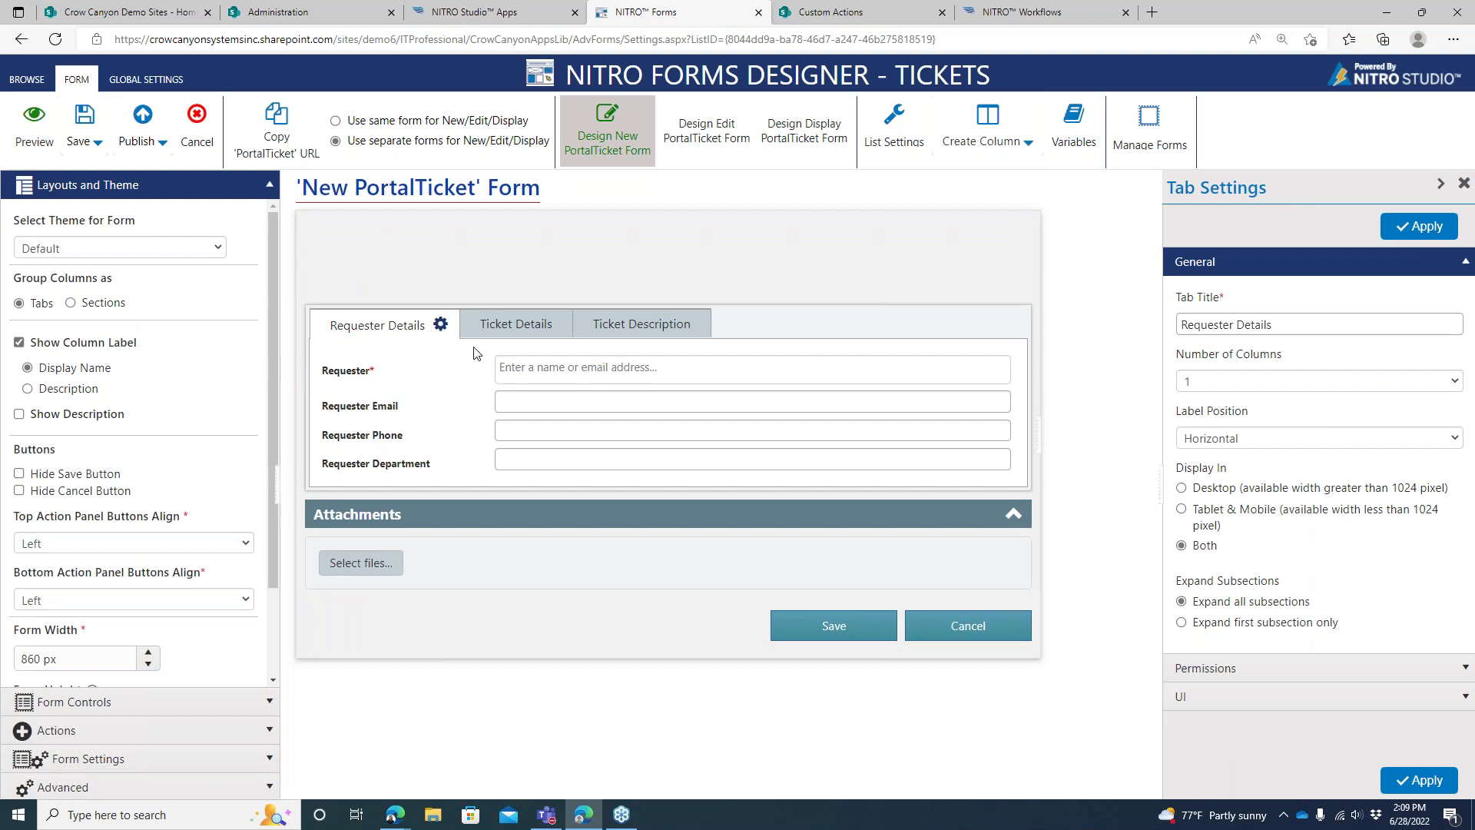
pyautogui.click(529, 325)
pyautogui.click(612, 332)
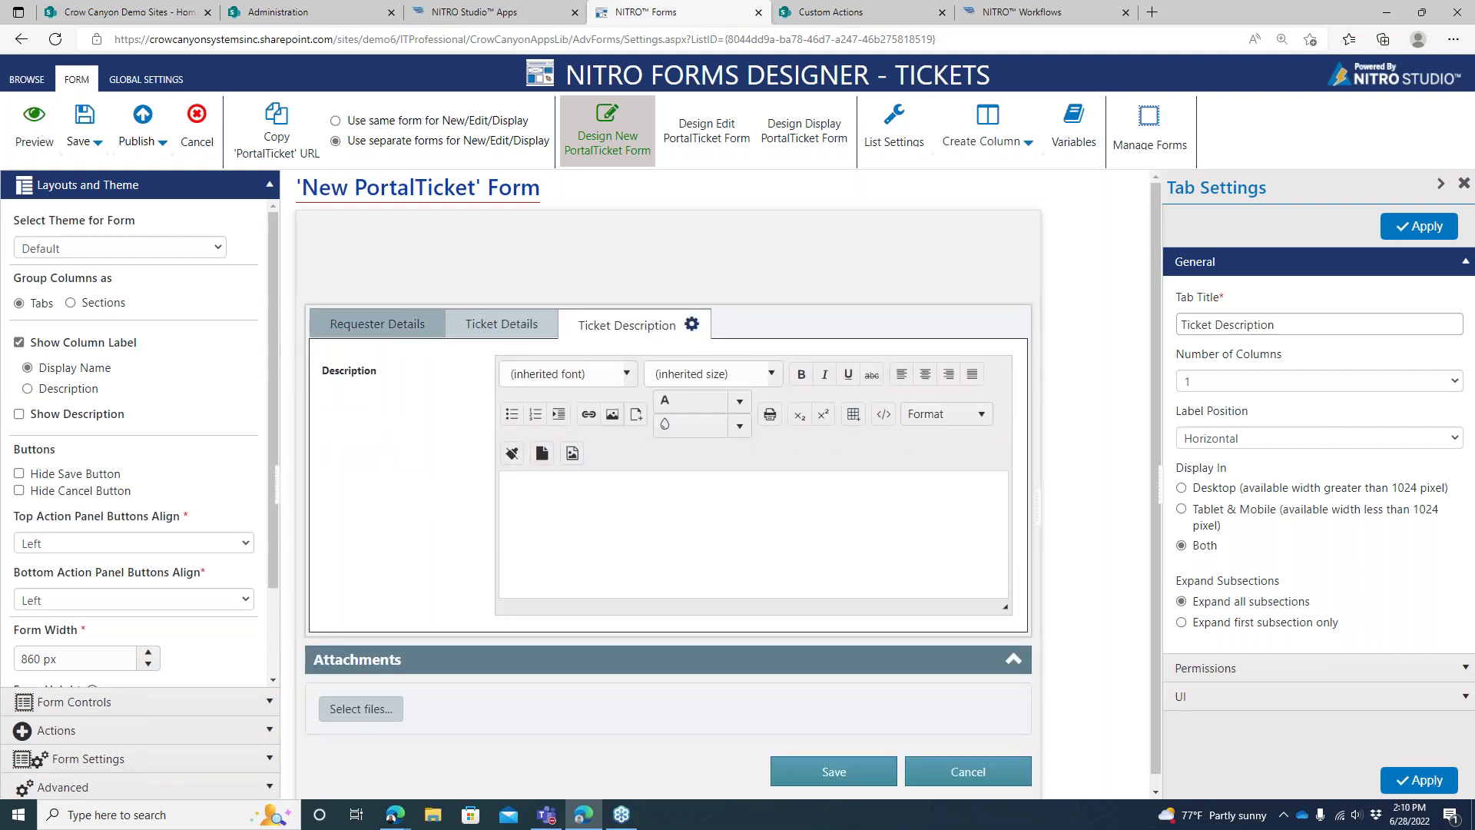
pyautogui.click(408, 334)
pyautogui.click(113, 304)
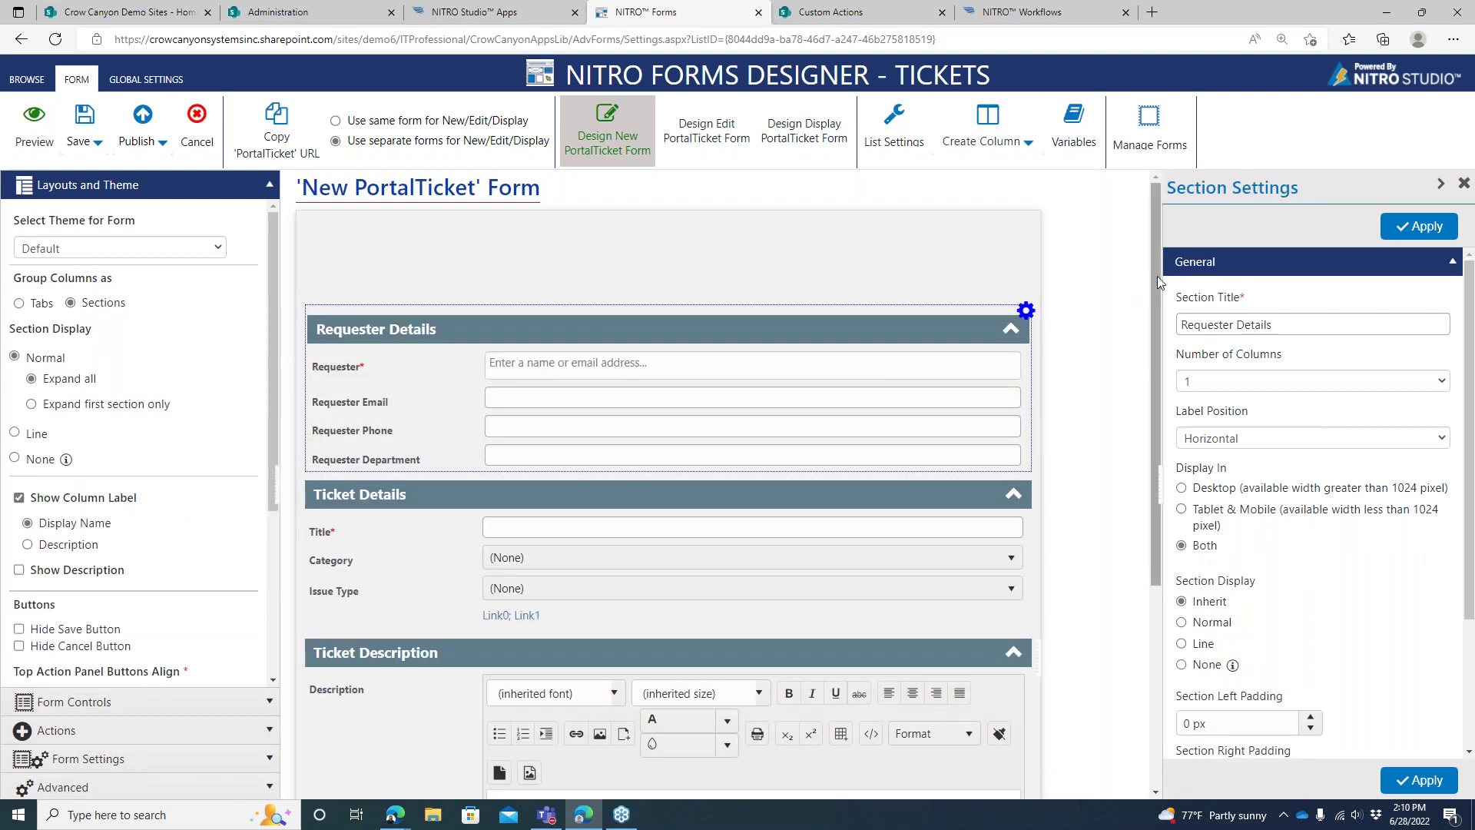
# Add a trial one-column section at the top of the form from Form Controls
pyautogui.moveTo(1157, 275); pyautogui.dragTo(1168, 457)
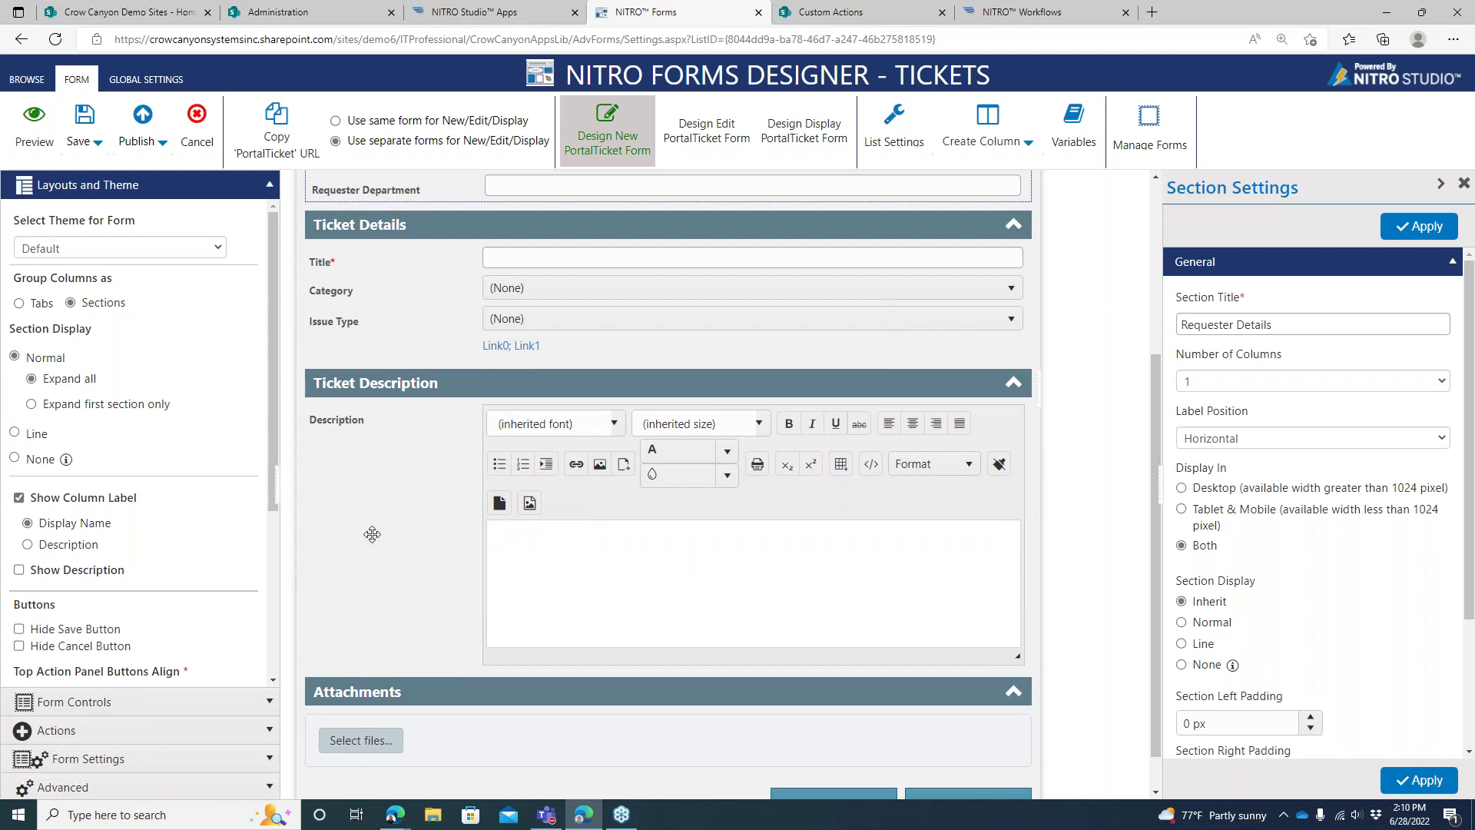
pyautogui.click(372, 534)
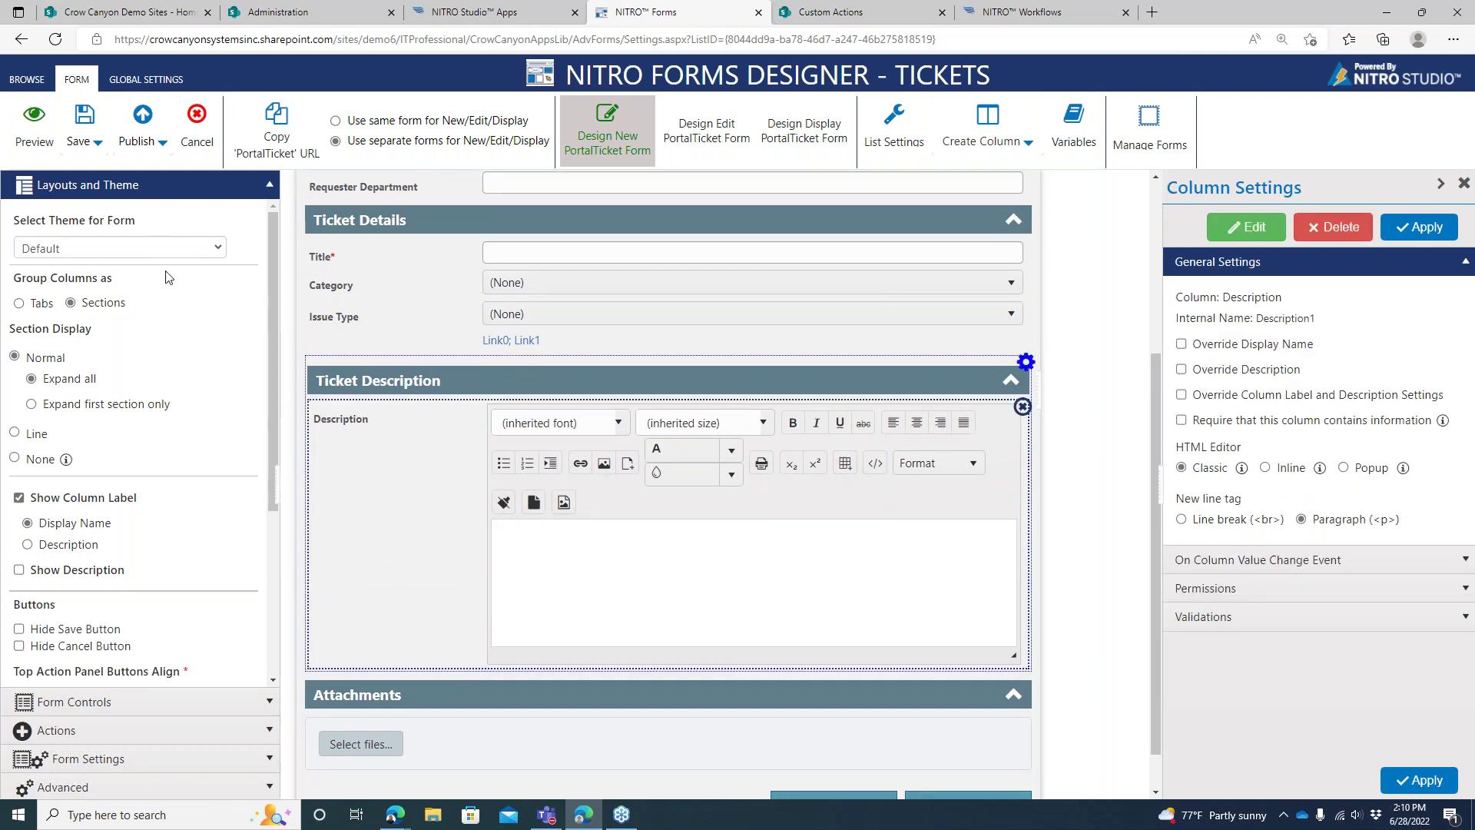
pyautogui.click(207, 702)
pyautogui.moveTo(75, 278); pyautogui.dragTo(603, 322)
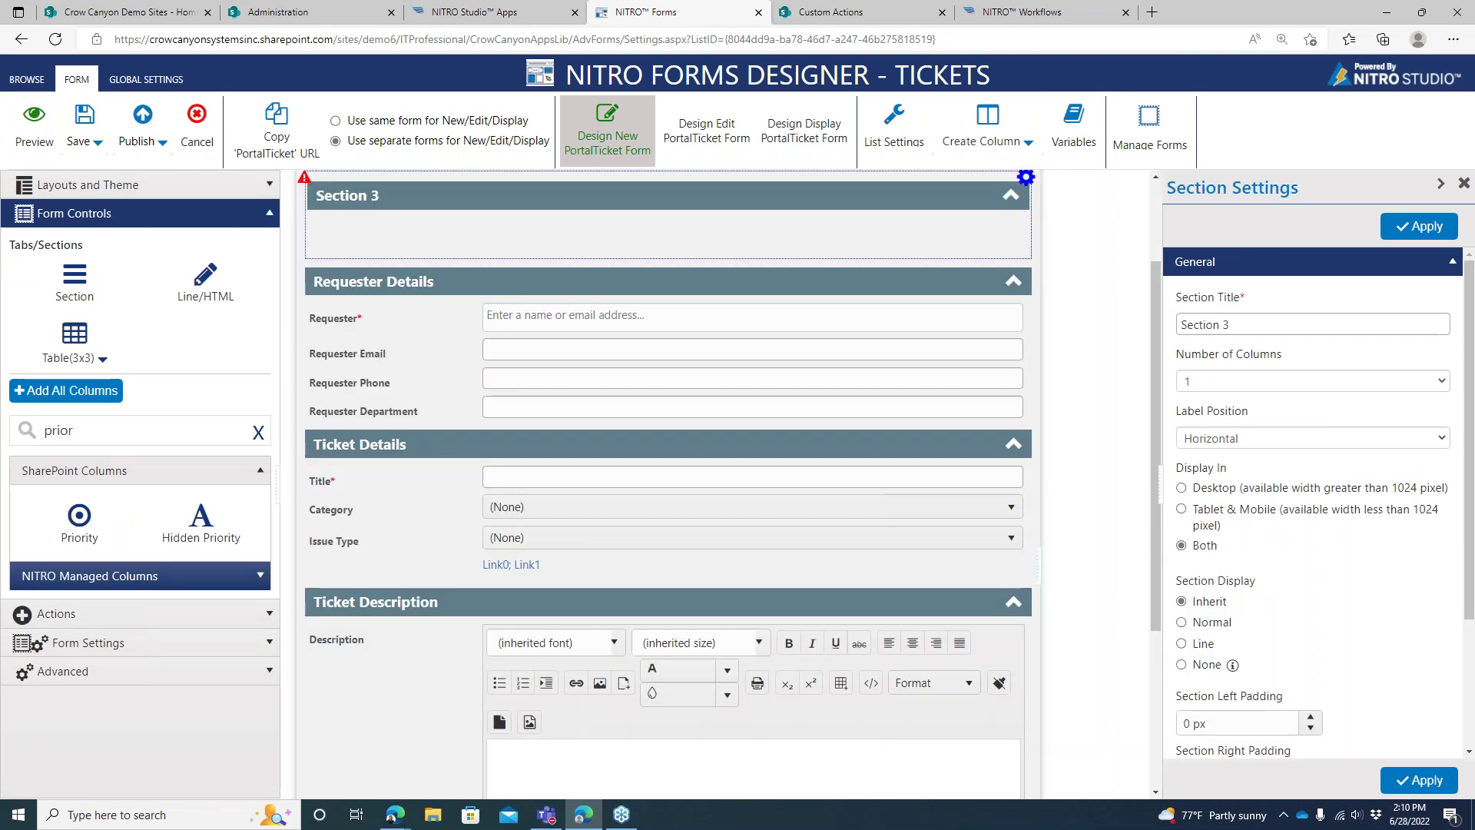
pyautogui.tripleClick(1227, 325)
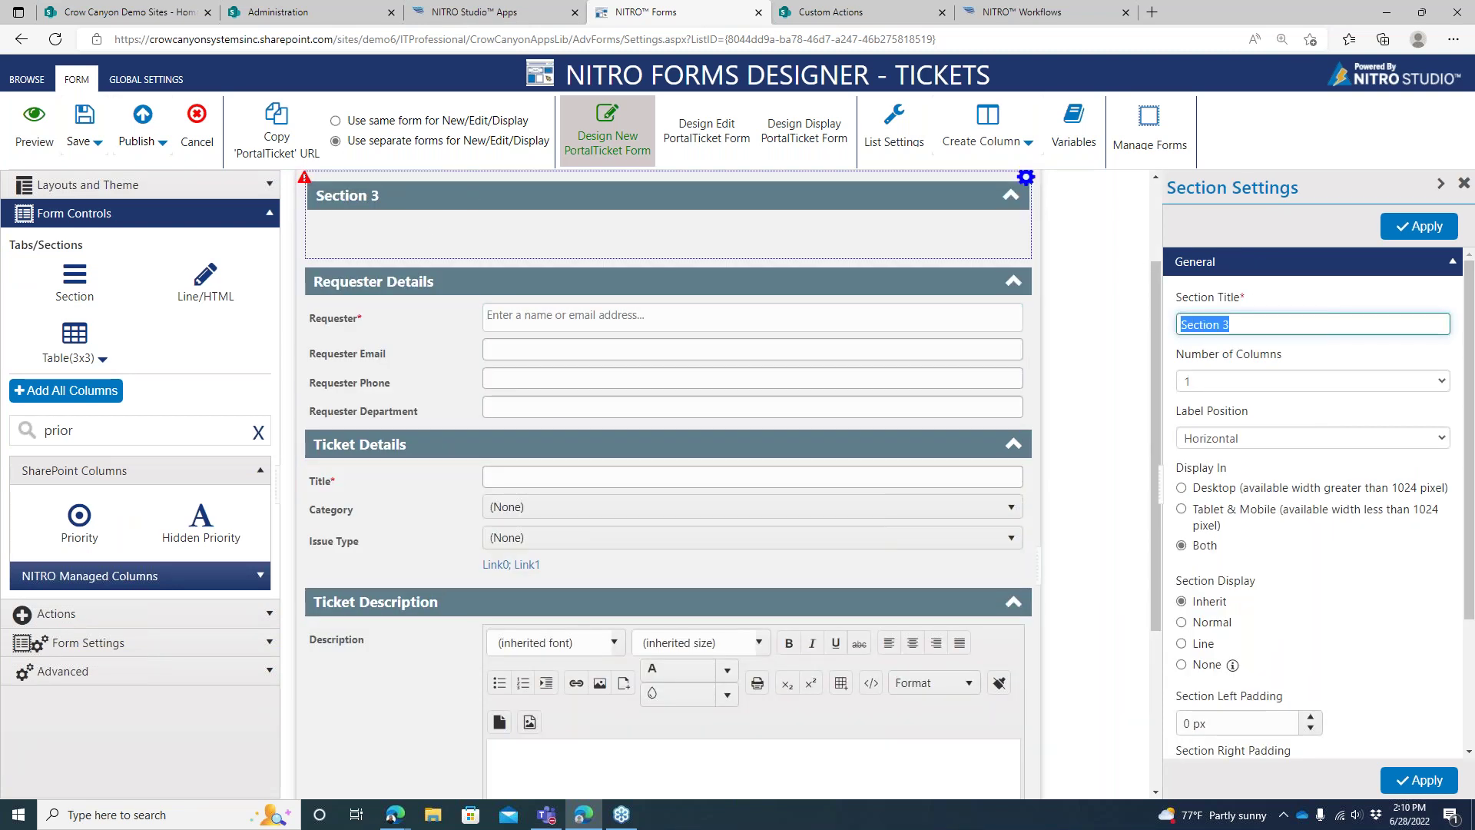
pyautogui.click(1255, 384)
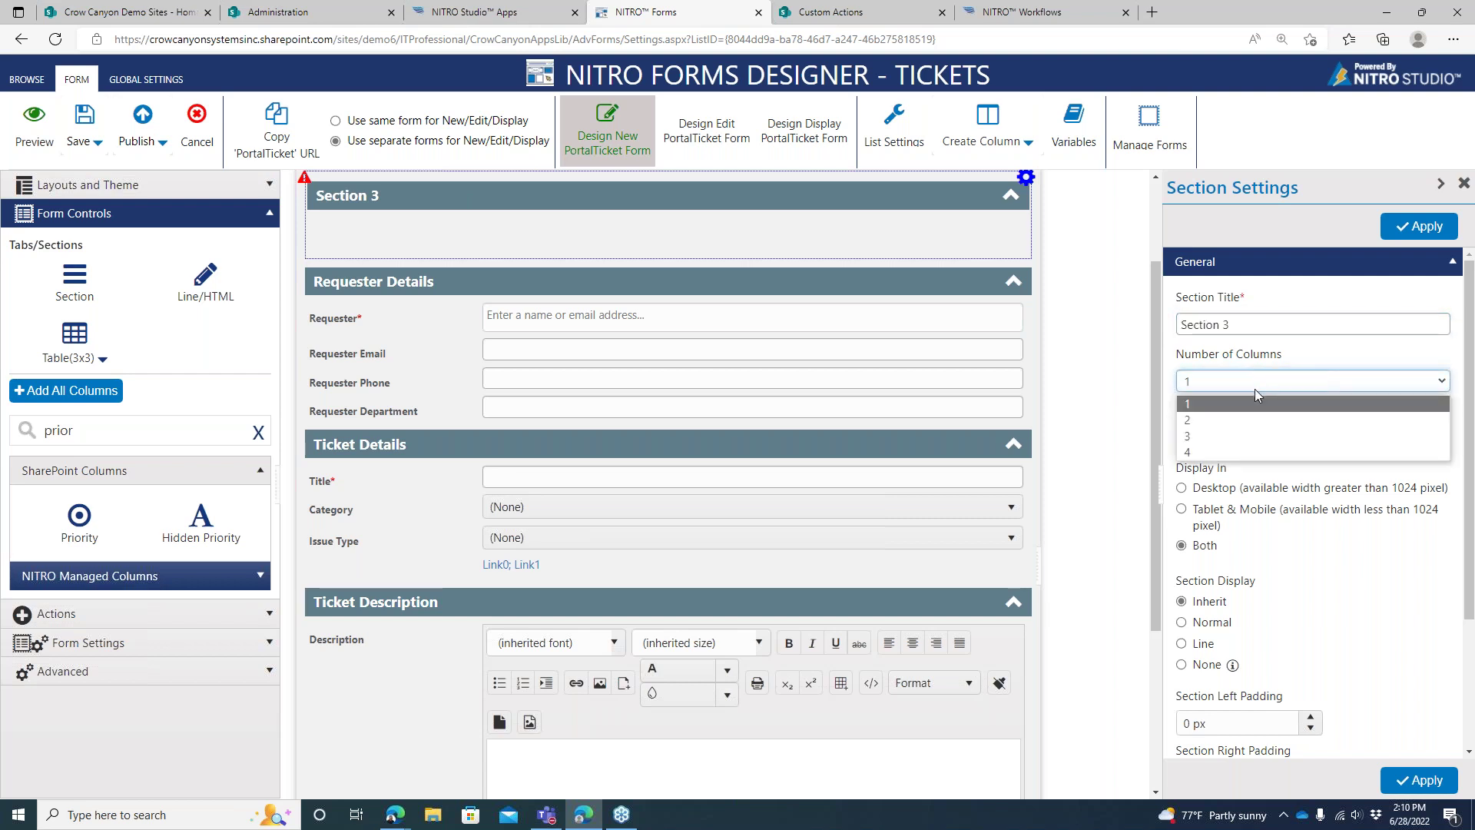
pyautogui.click(1258, 378)
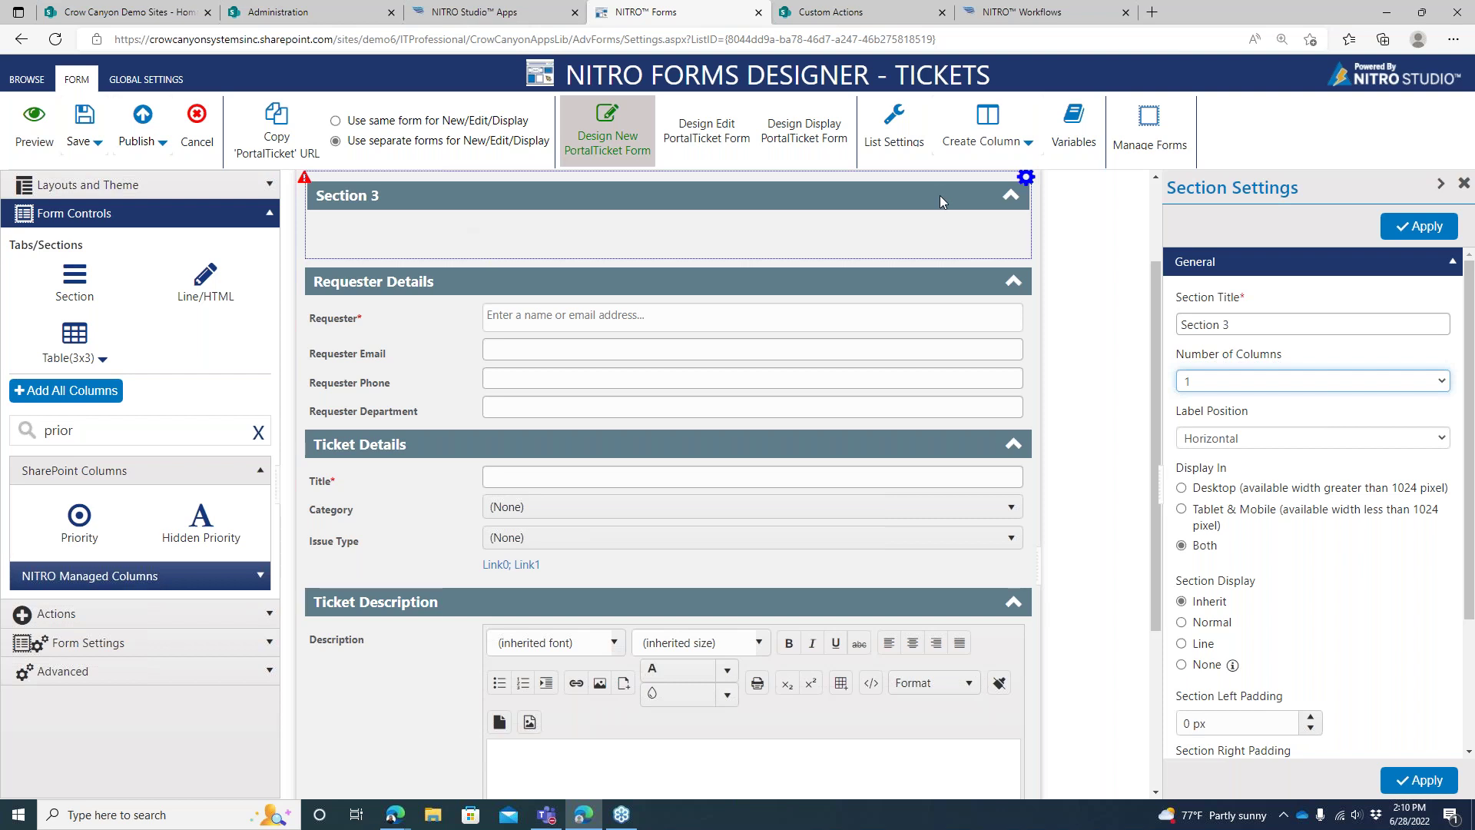
# Delete the added Section 3 from its gear menu
pyautogui.click(1028, 181)
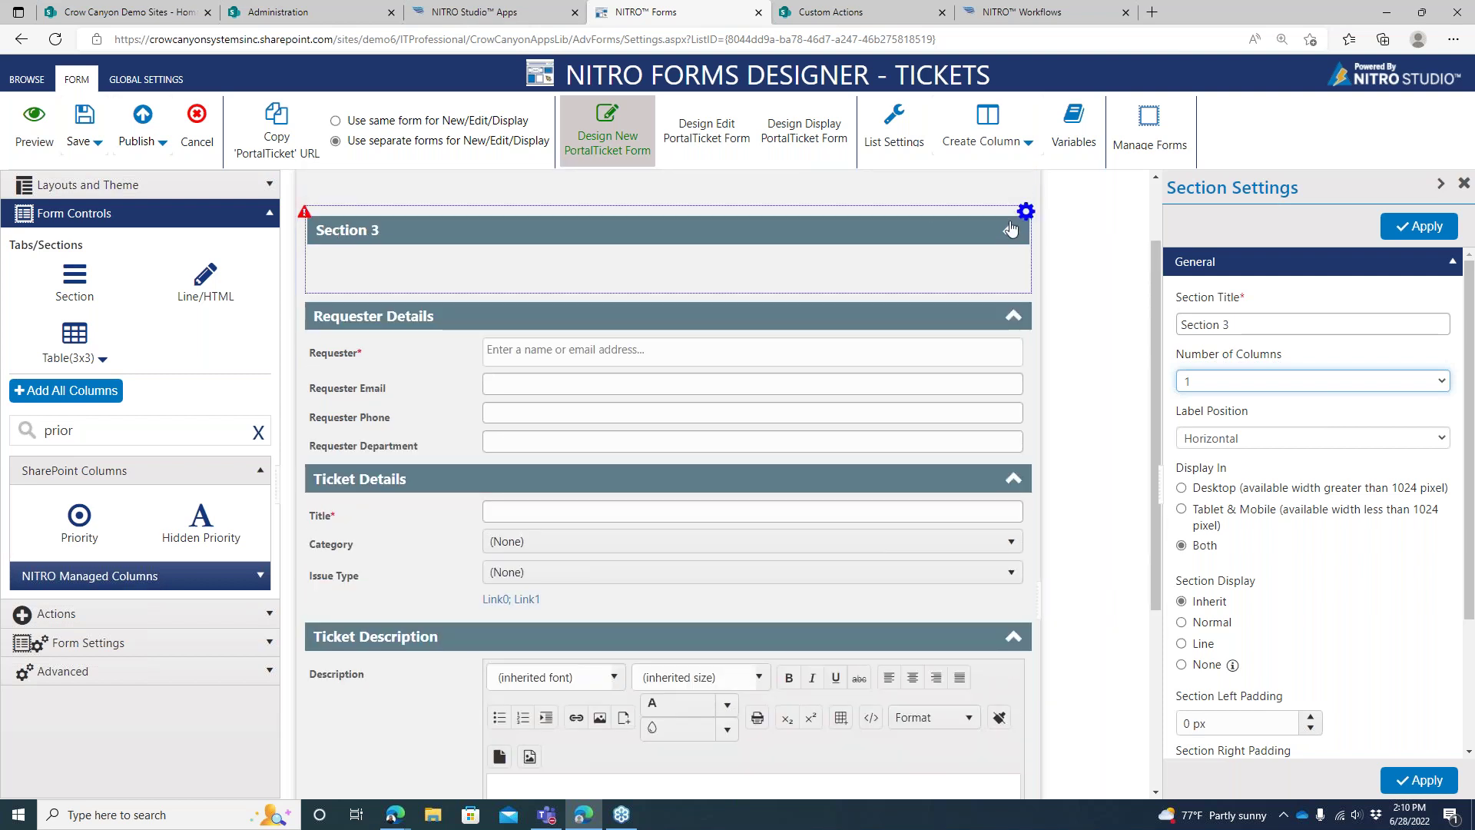
pyautogui.click(1025, 212)
pyautogui.click(1074, 378)
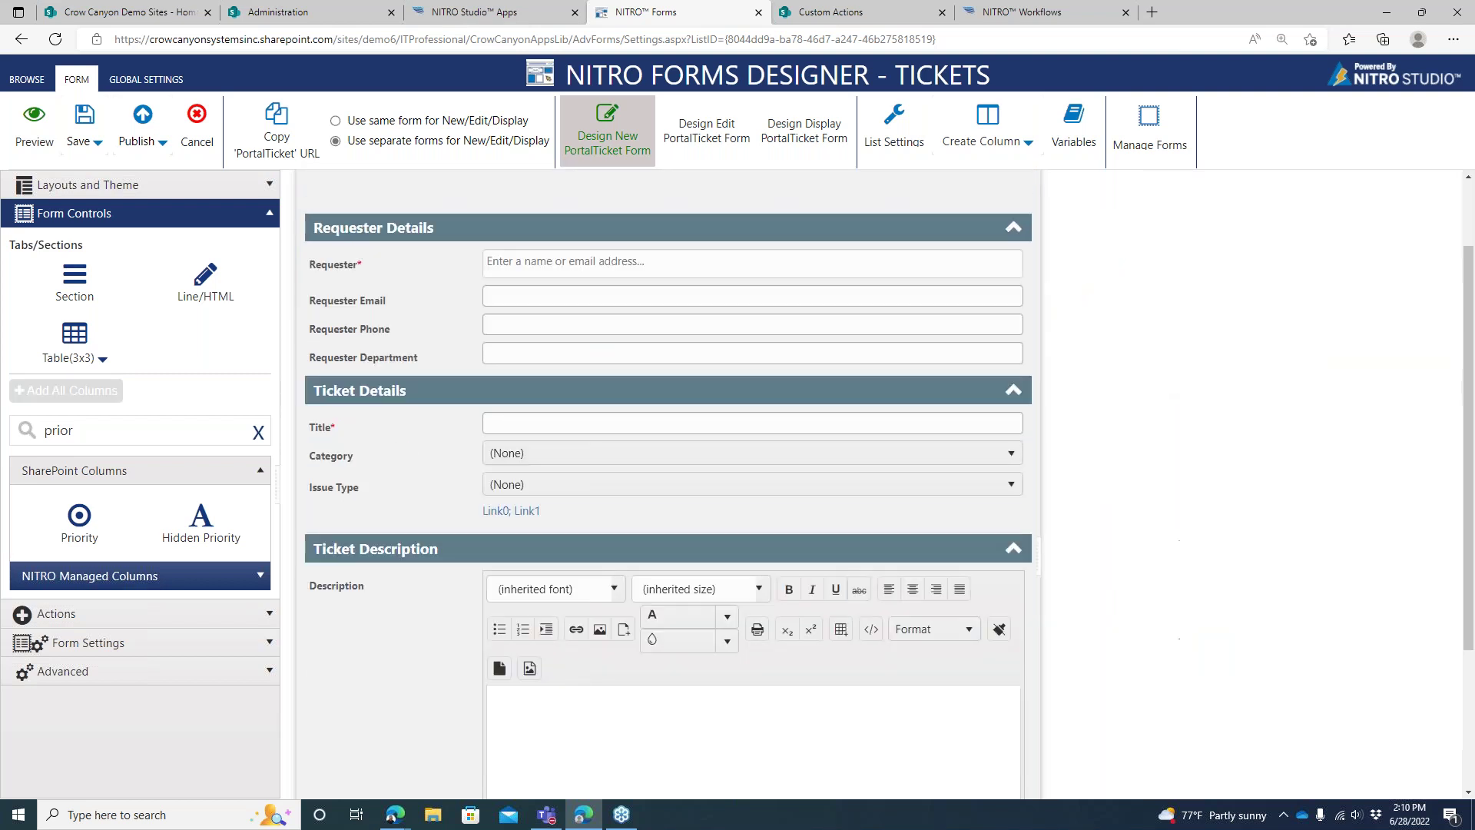
# Drag Priority from SharePoint Columns into Ticket Details between Title and Category
pyautogui.click(878, 228)
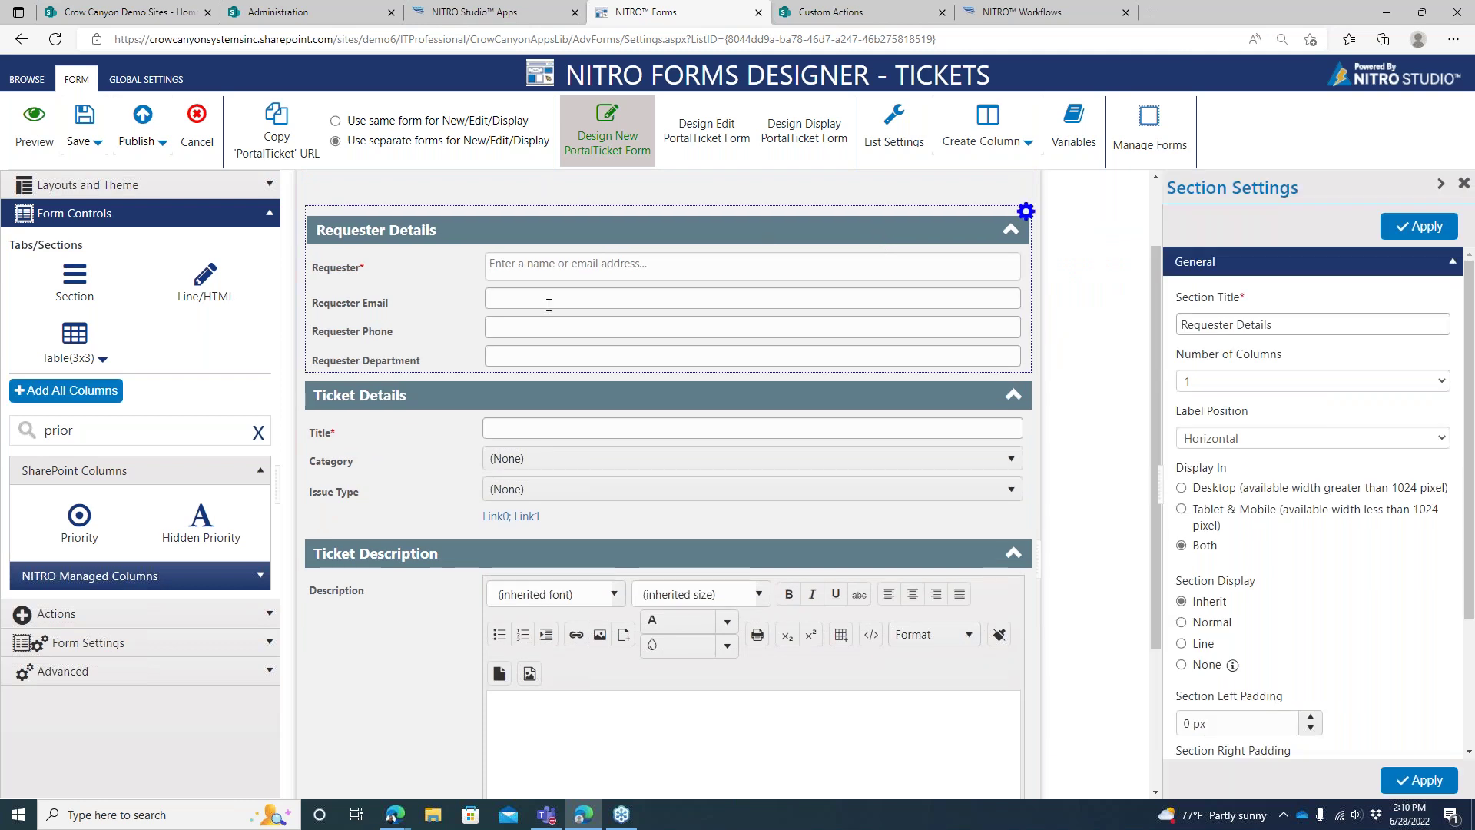
pyautogui.click(432, 299)
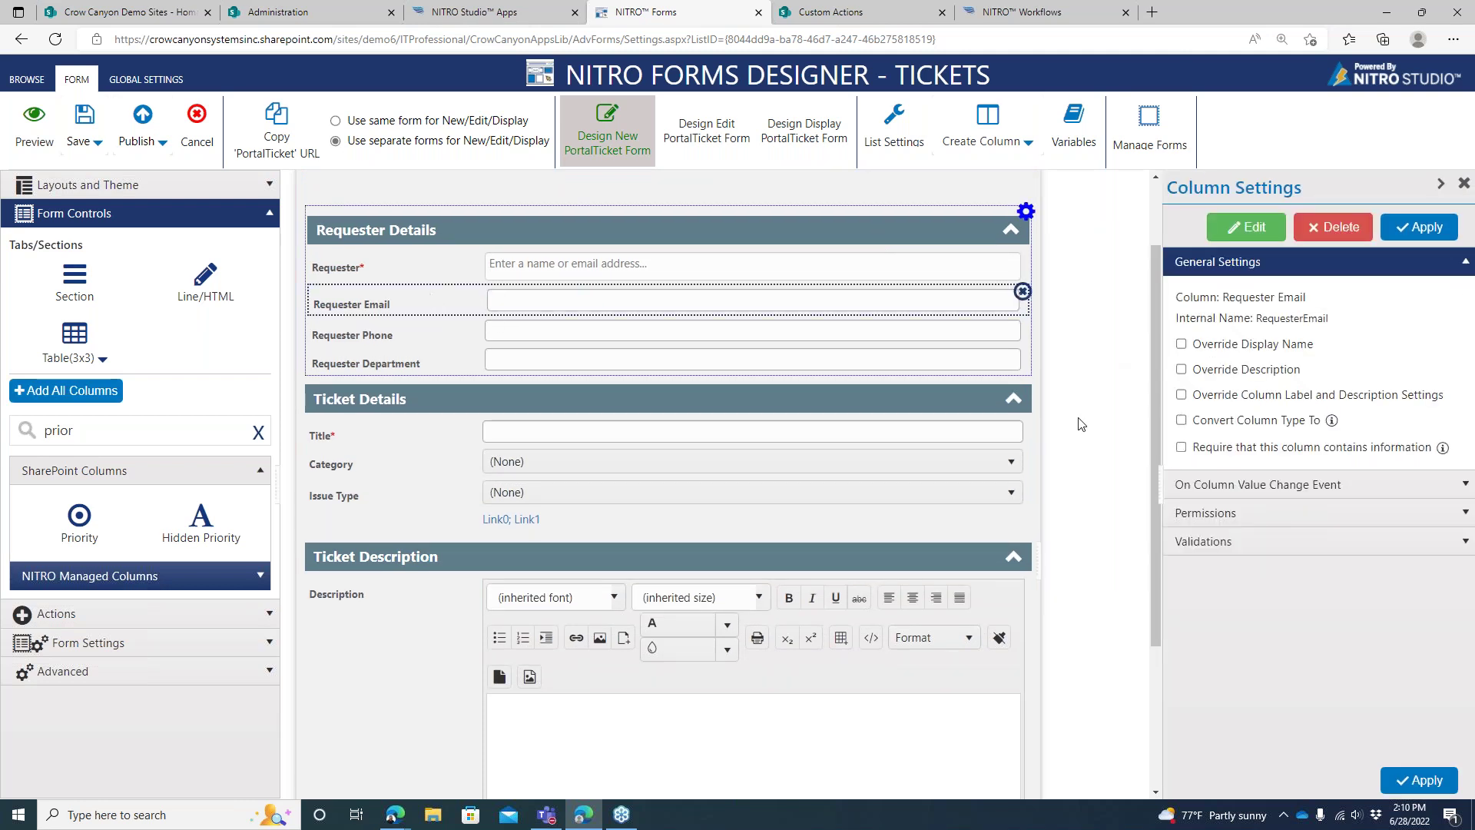
pyautogui.click(473, 401)
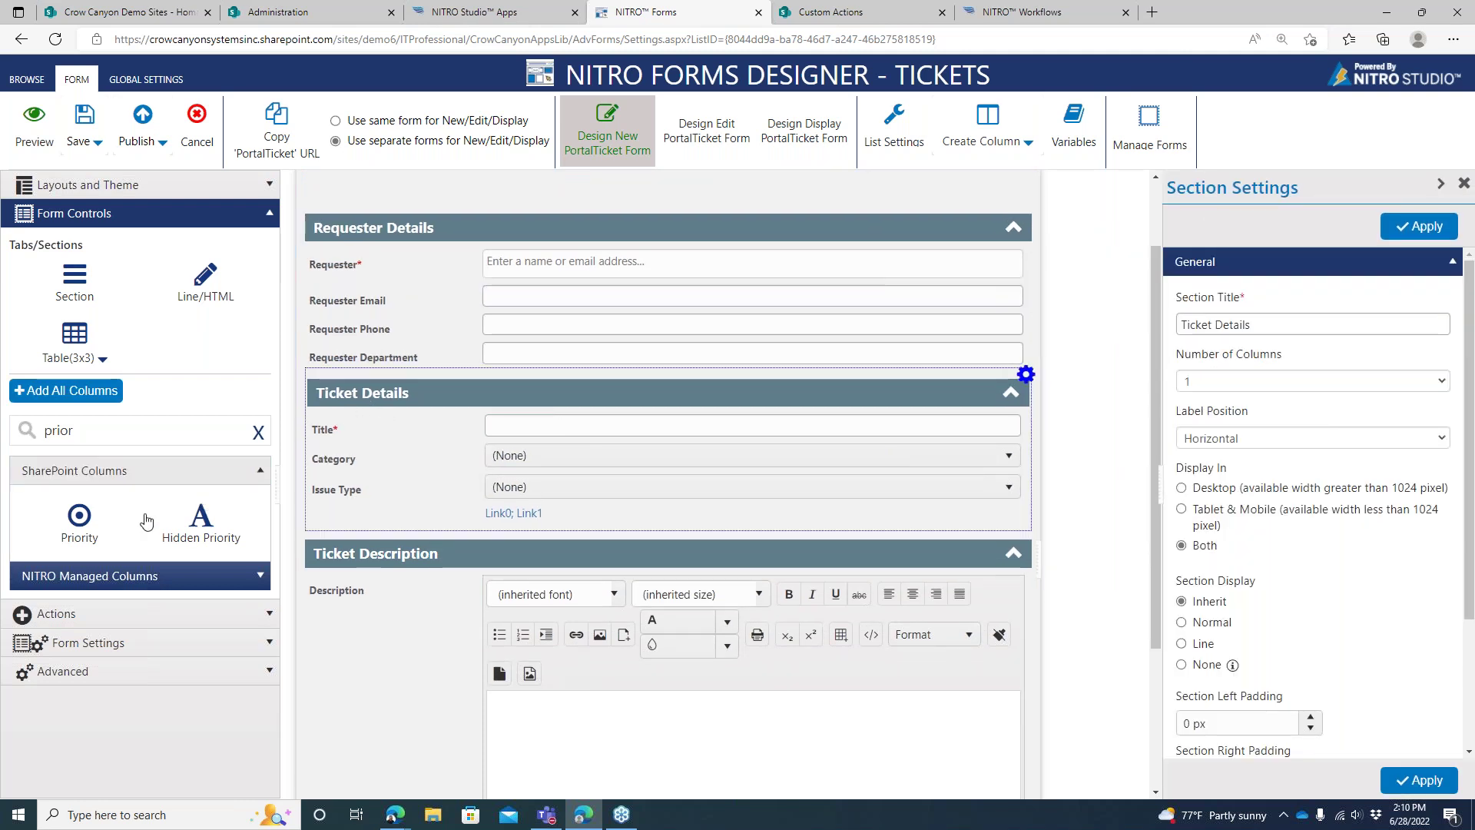
pyautogui.moveTo(90, 528); pyautogui.dragTo(439, 457)
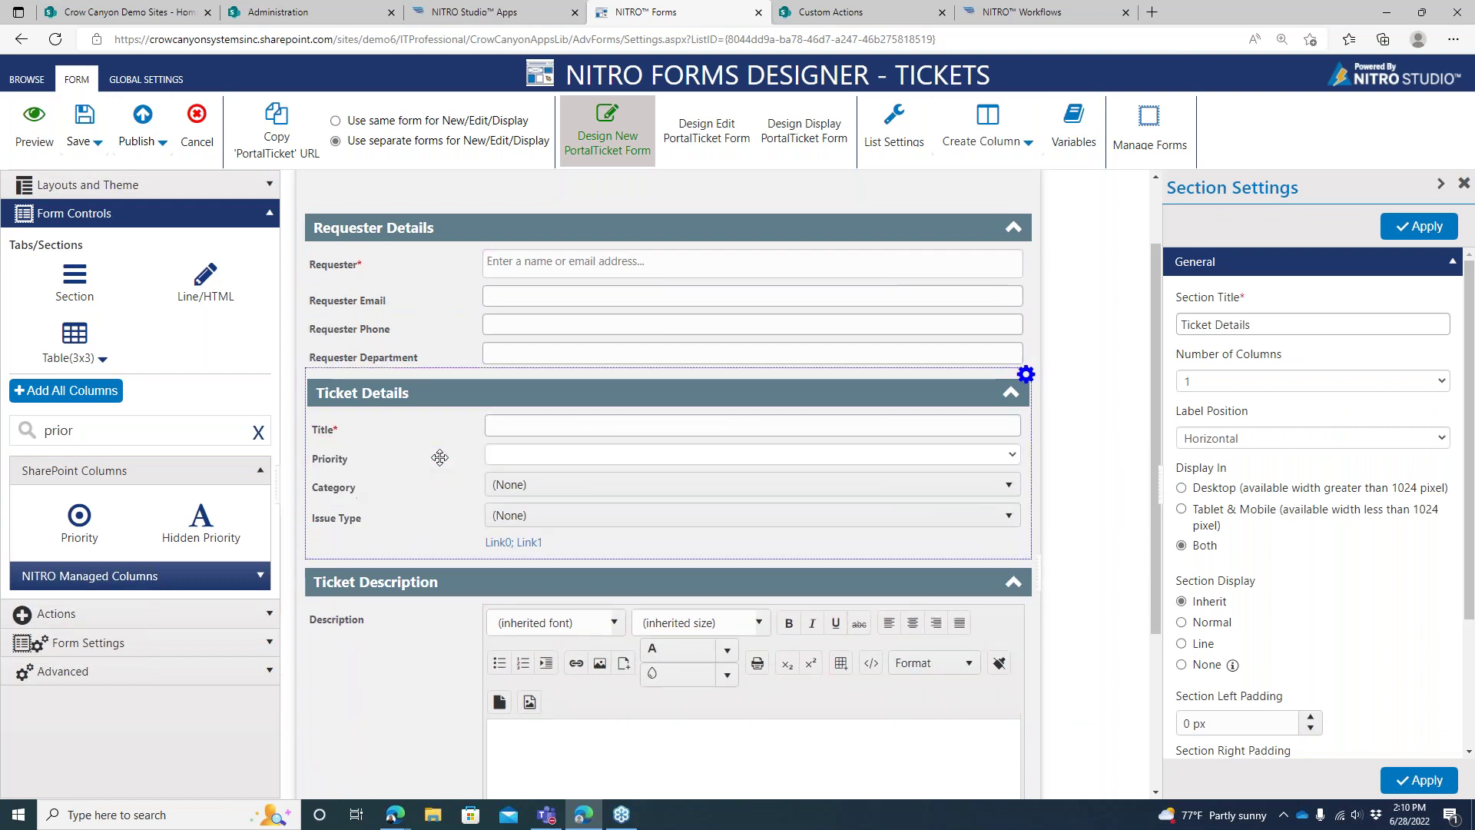
pyautogui.click(439, 457)
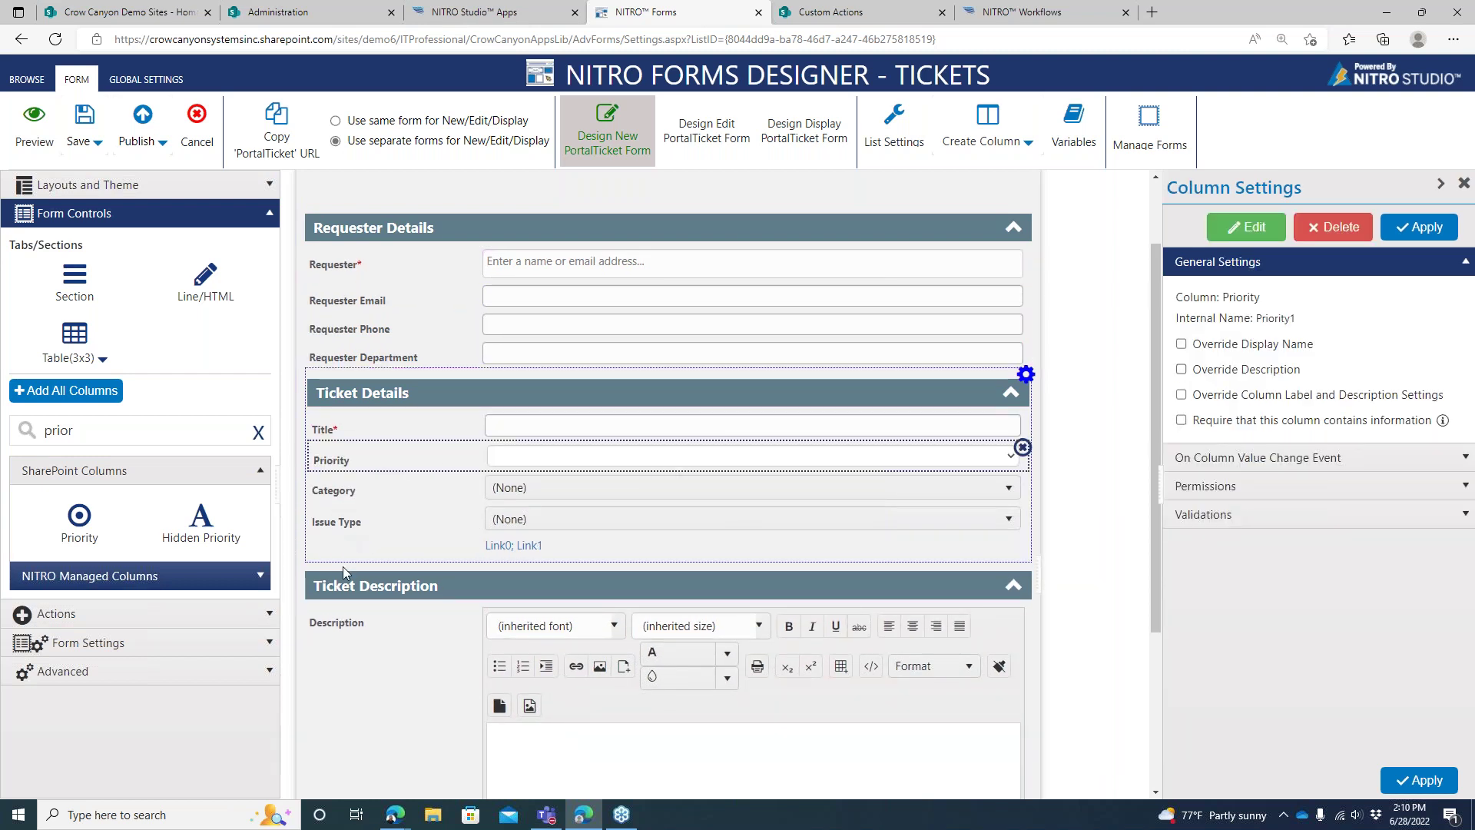
pyautogui.click(415, 645)
pyautogui.click(1024, 560)
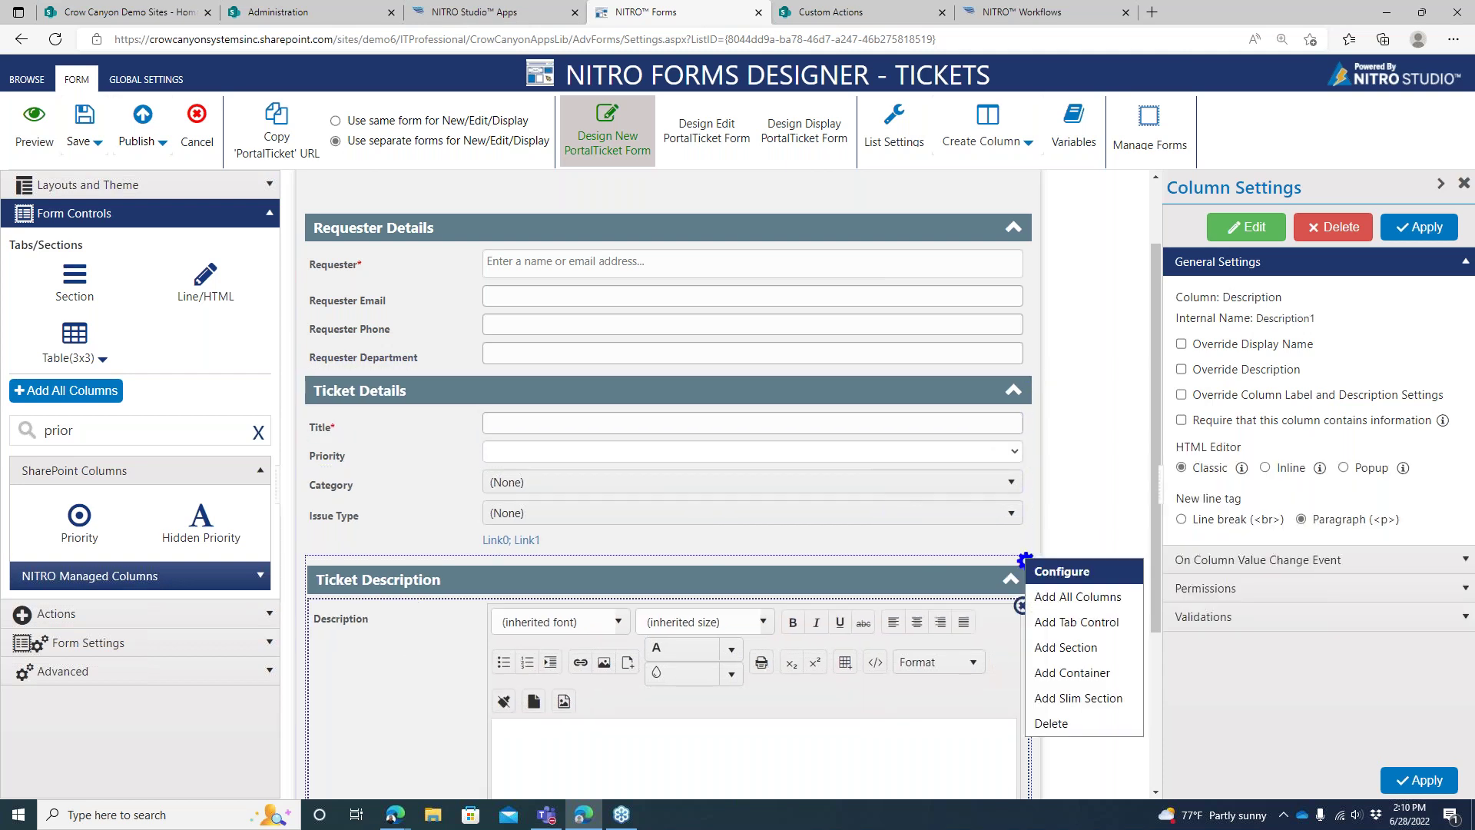
# Set the Ticket Description section's label position to Vertical and apply it
pyautogui.click(1038, 573)
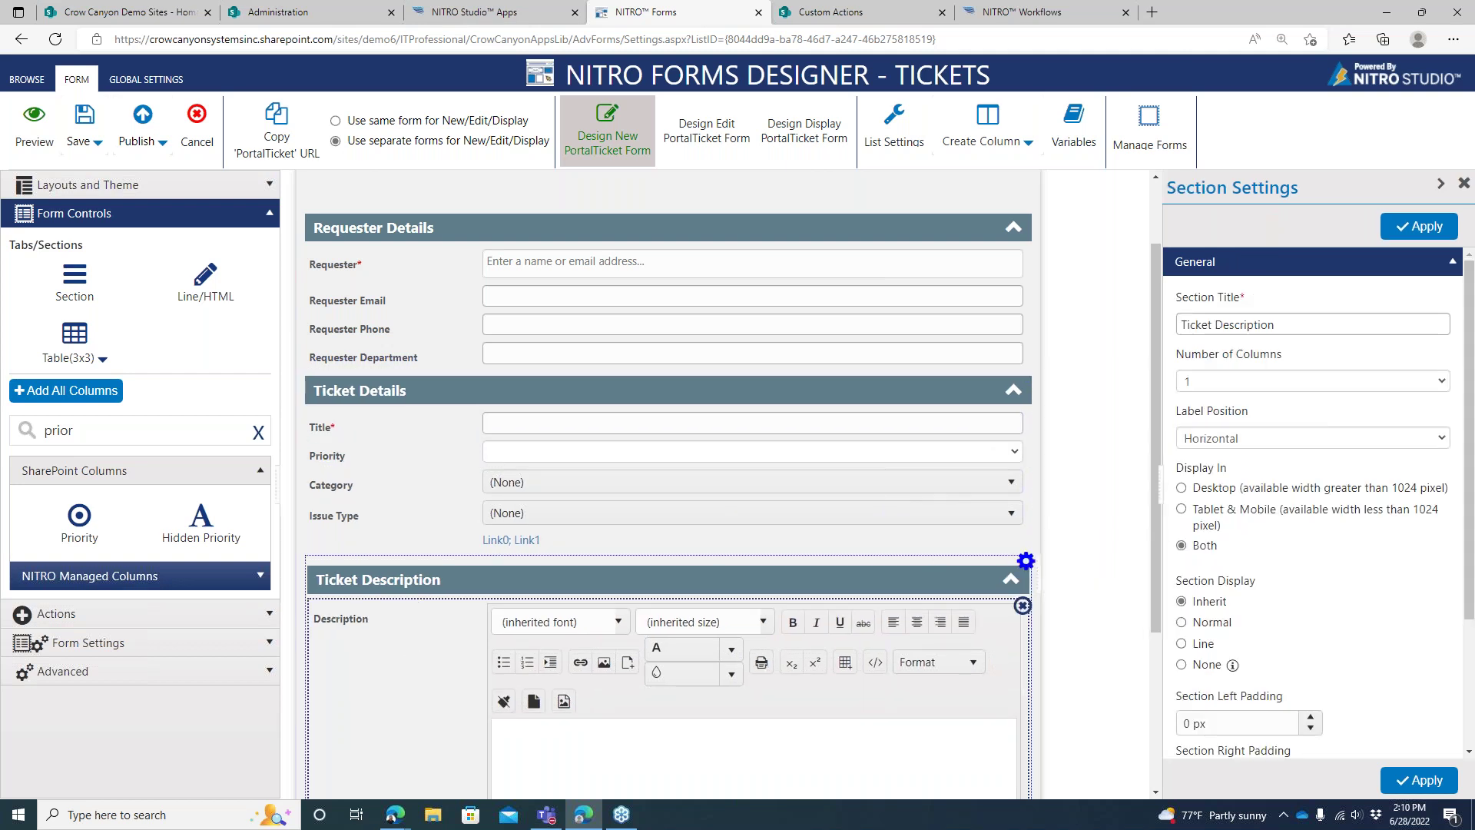
pyautogui.click(1262, 439)
pyautogui.click(1255, 458)
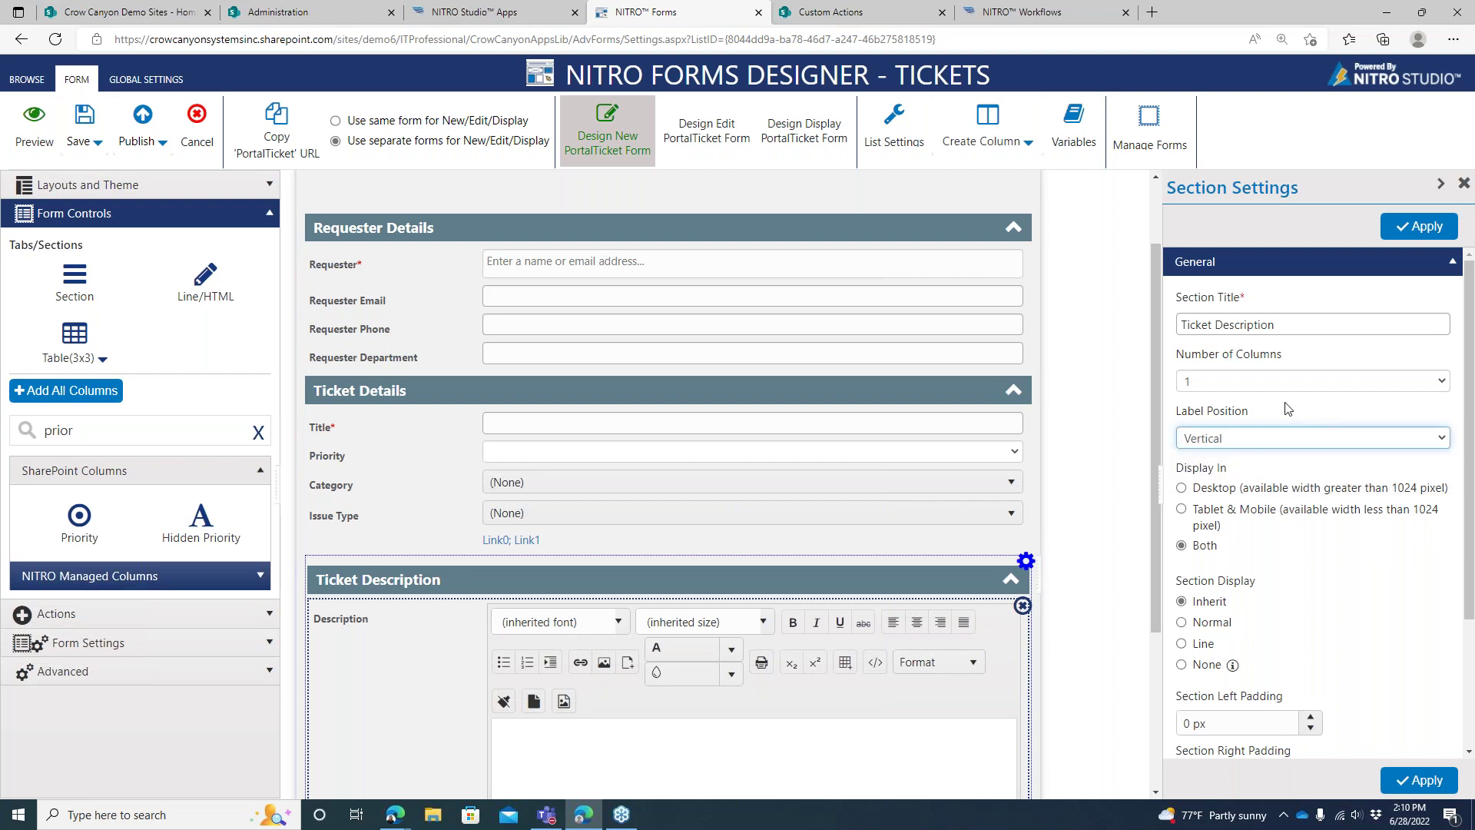
pyautogui.click(1403, 229)
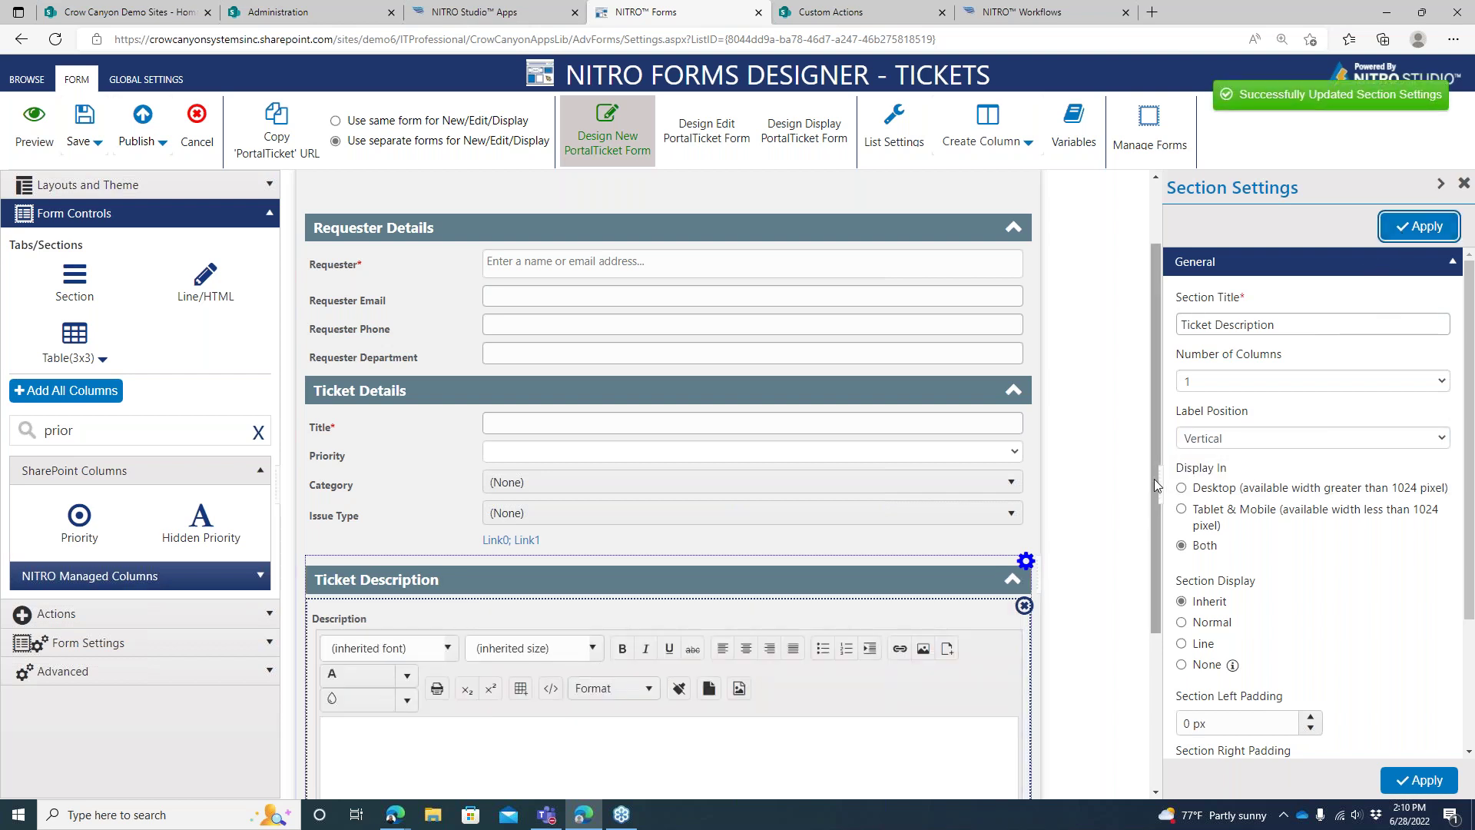
# Switch the Ticket Description label position back to Horizontal and apply again
pyautogui.scroll(-3, 1154, 478)
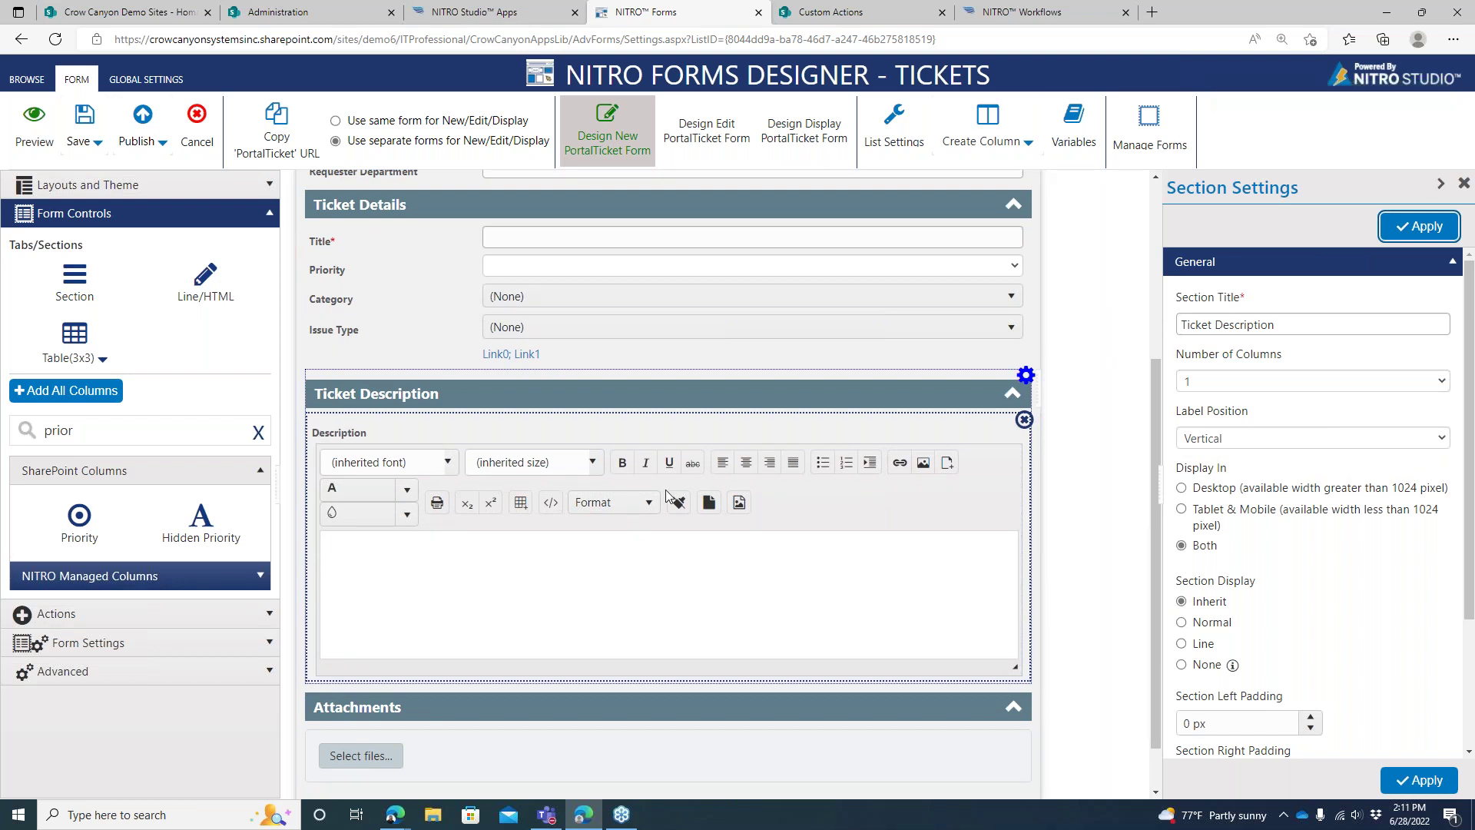
pyautogui.click(1299, 434)
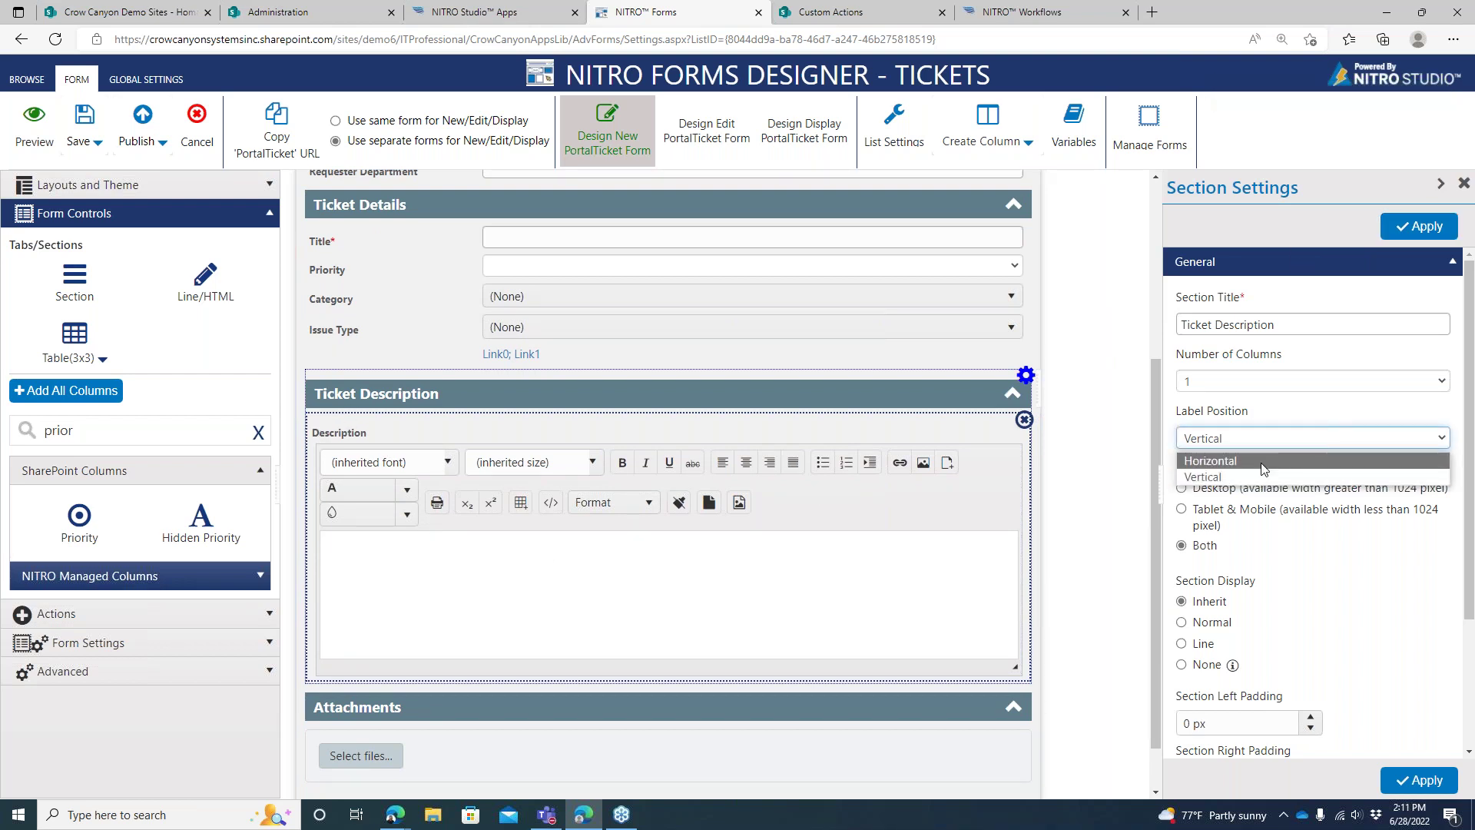
pyautogui.click(1298, 477)
pyautogui.click(1400, 239)
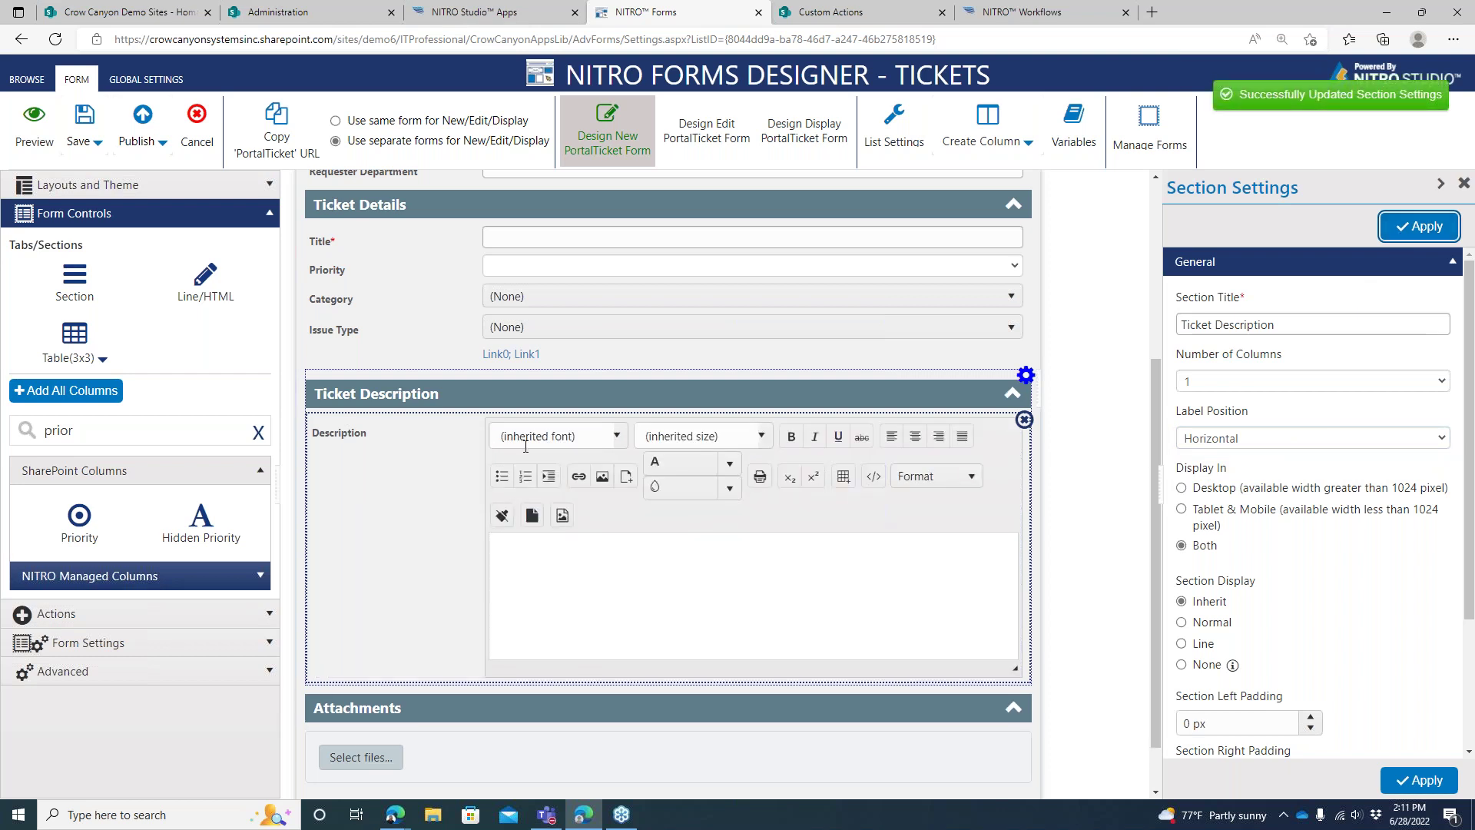
# Preview the New PortalTicket form, confirming the prompt with no user groups selected
pyautogui.click(32, 140)
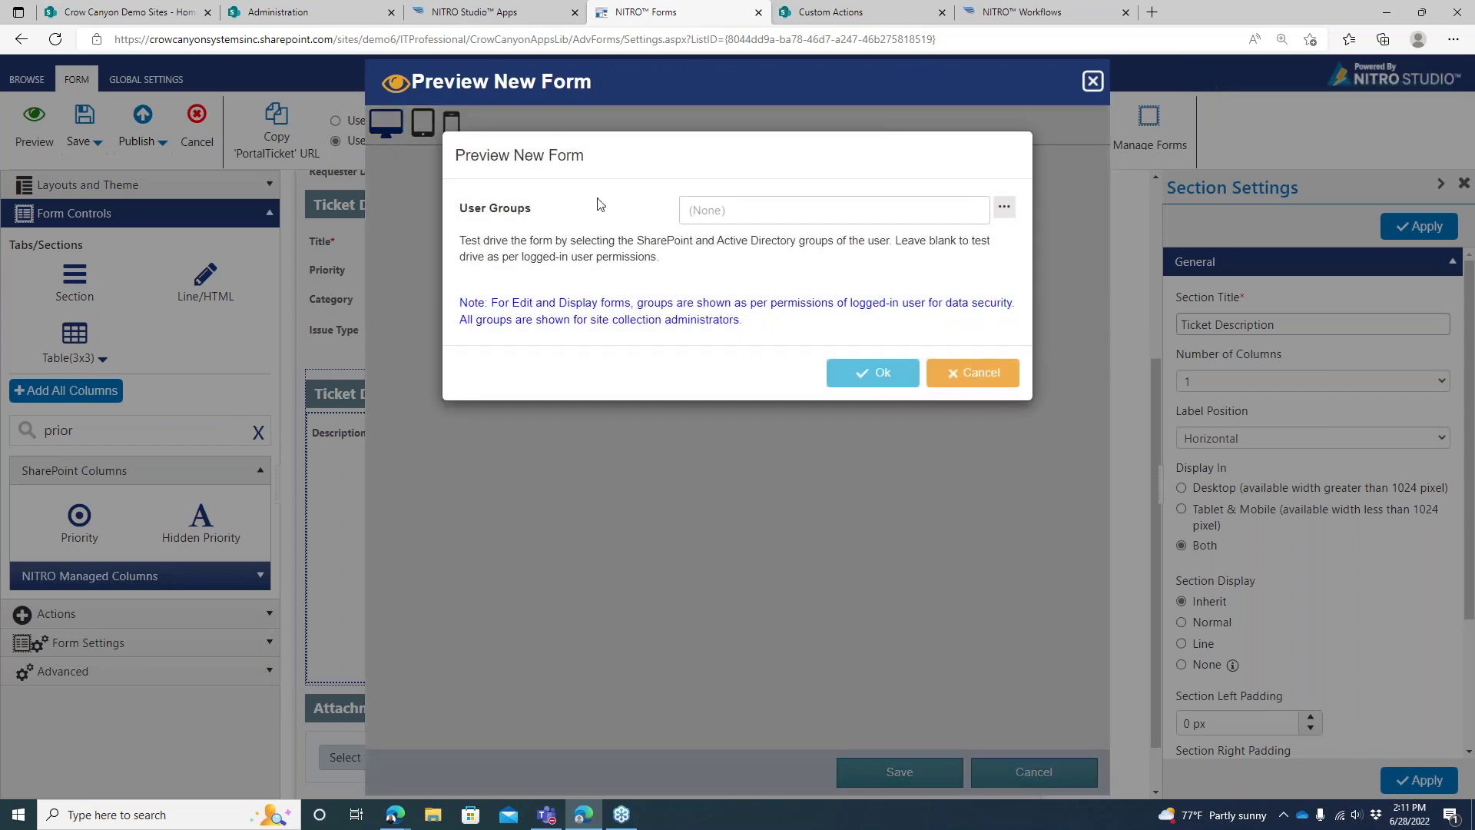
pyautogui.click(876, 373)
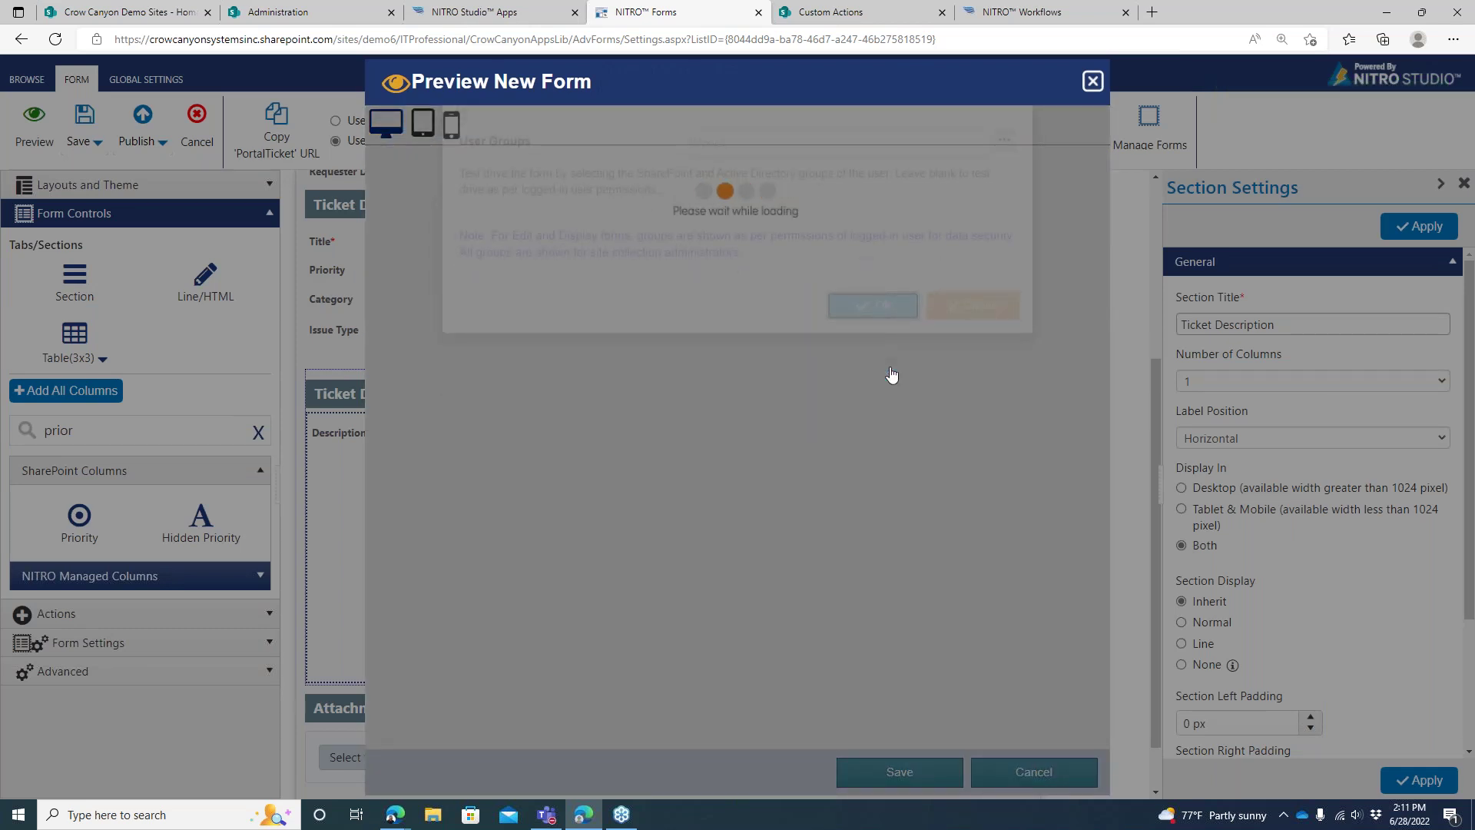
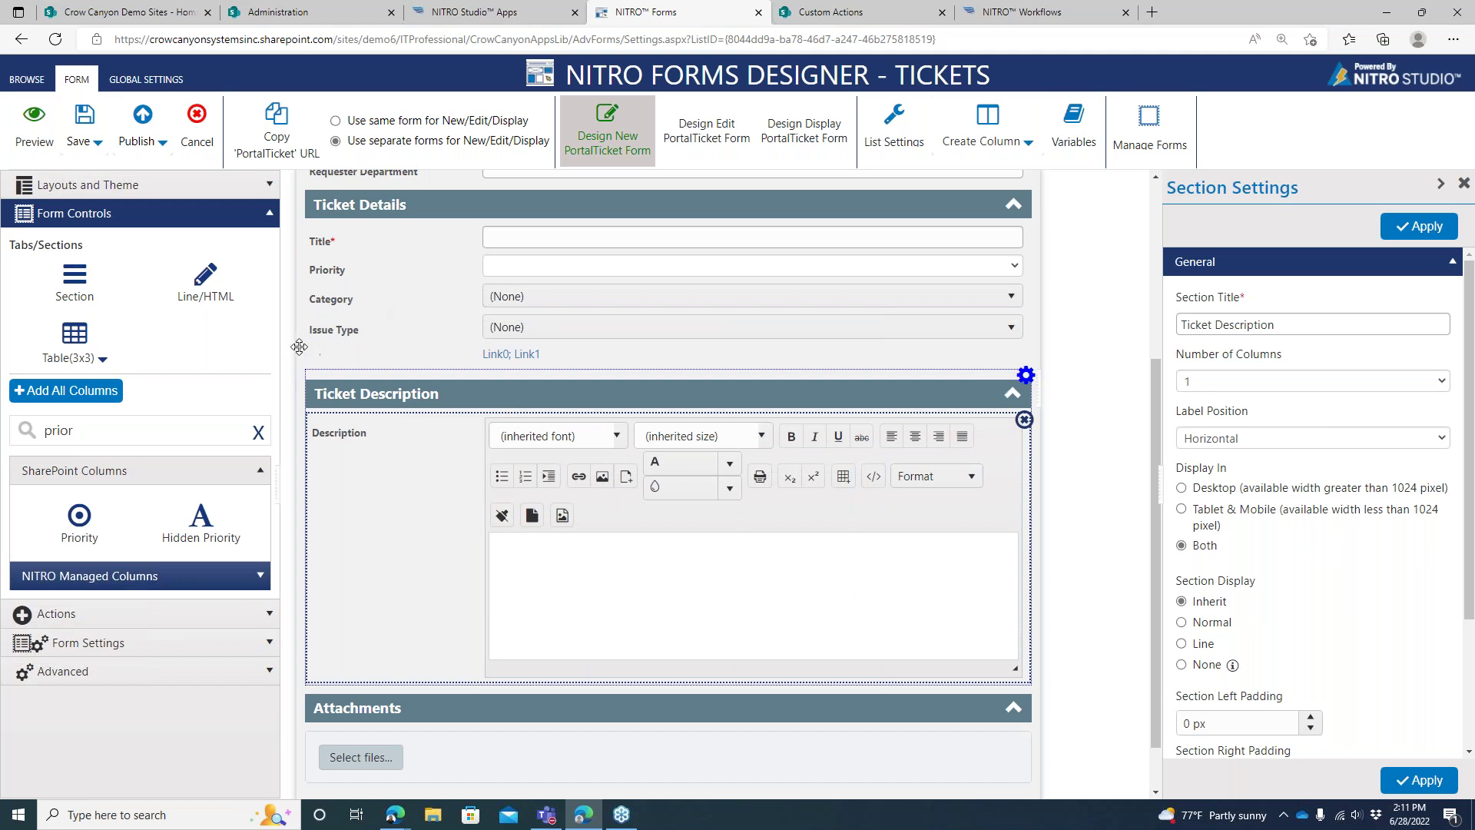
# Add a Line/HTML control below Issue Type reading 'Put whatever text you want into the field'
pyautogui.moveTo(188, 284); pyautogui.dragTo(449, 376)
pyautogui.click(621, 375)
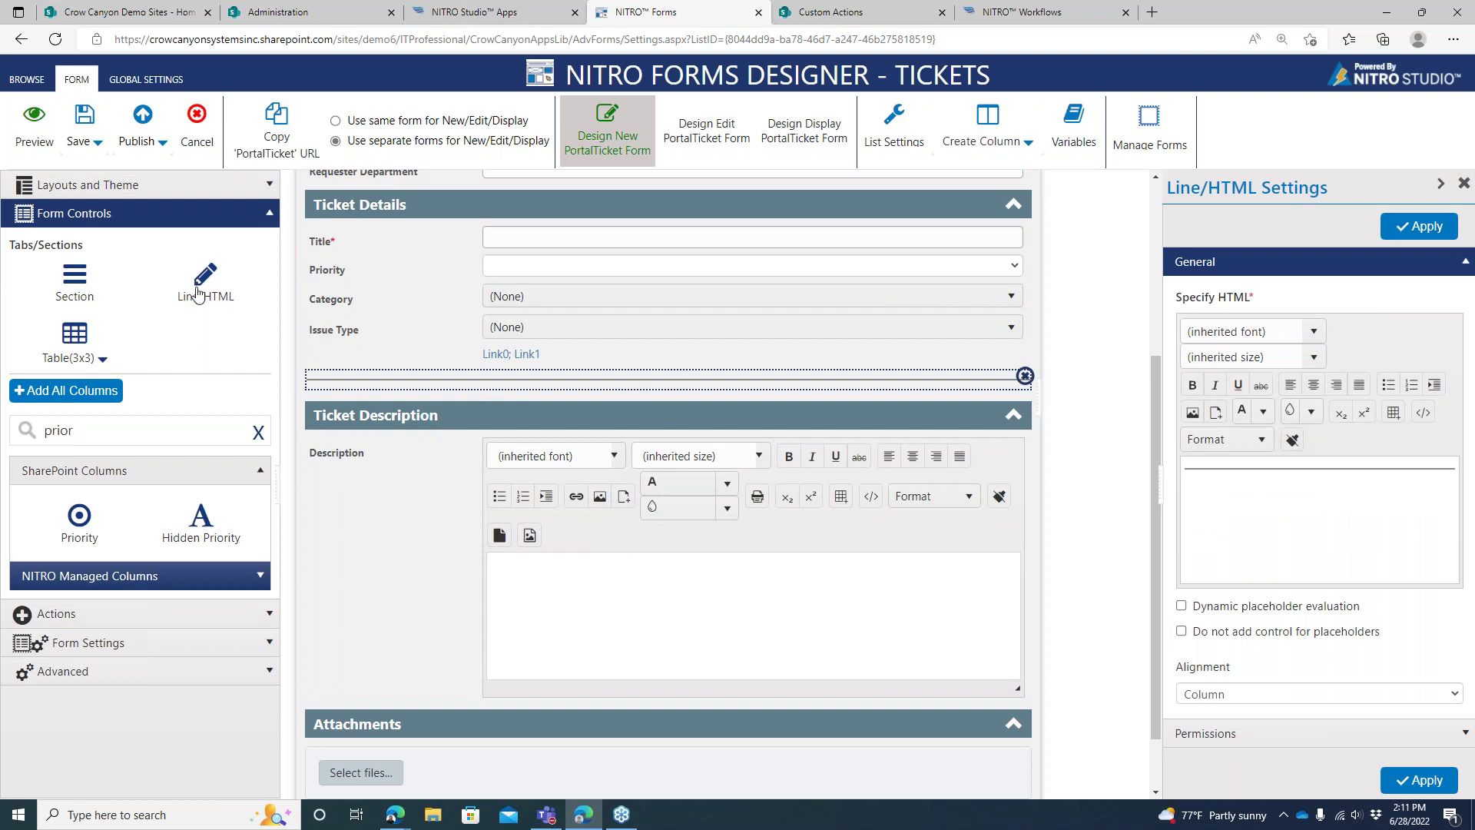
pyautogui.click(1246, 502)
pyautogui.press('BackSpace')
pyautogui.write('PUt whatever text you want into the field')
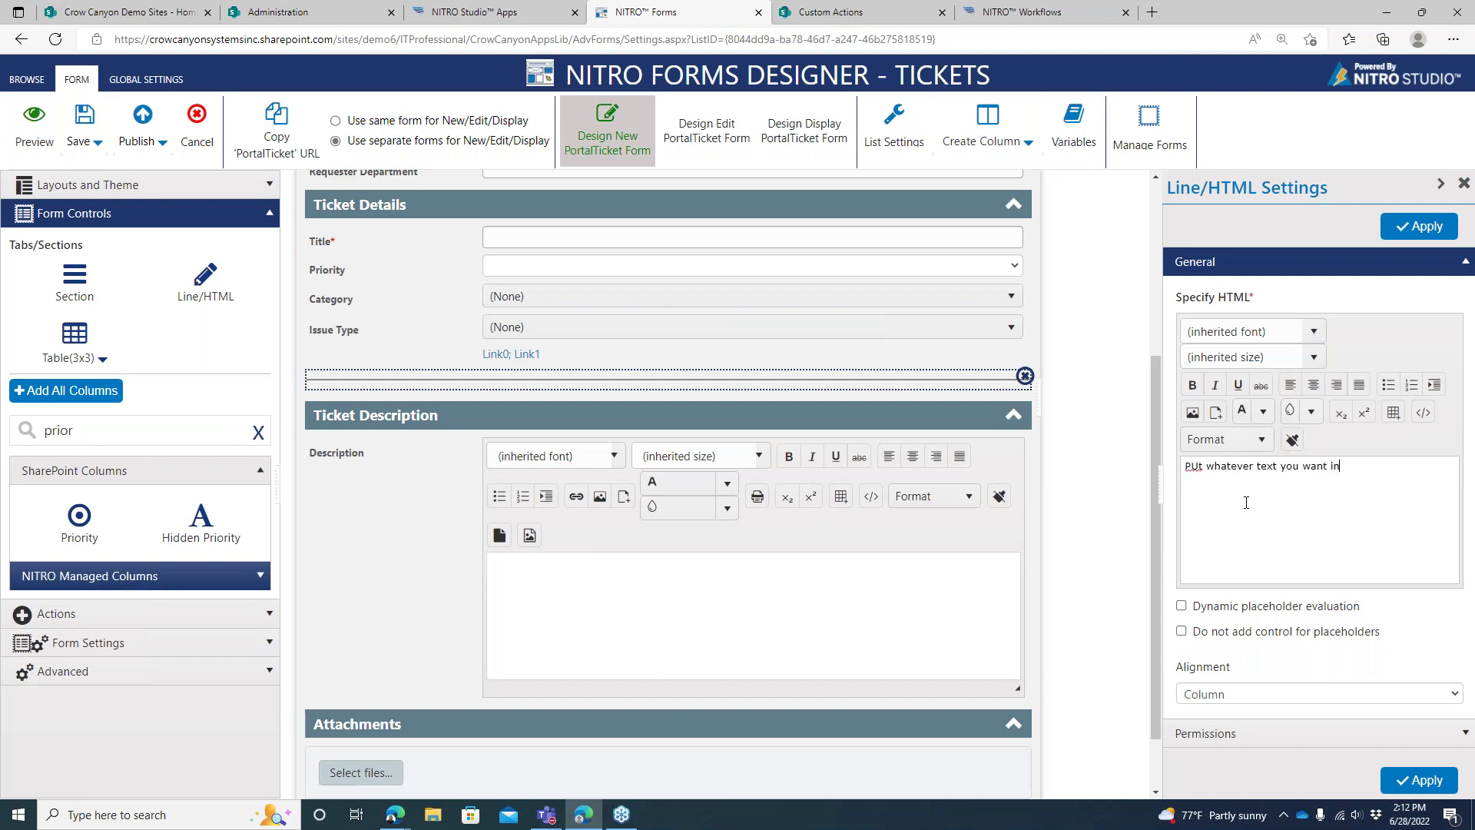
pyautogui.click(1399, 234)
pyautogui.moveTo(1189, 466); pyautogui.dragTo(1201, 465)
pyautogui.write('ut')
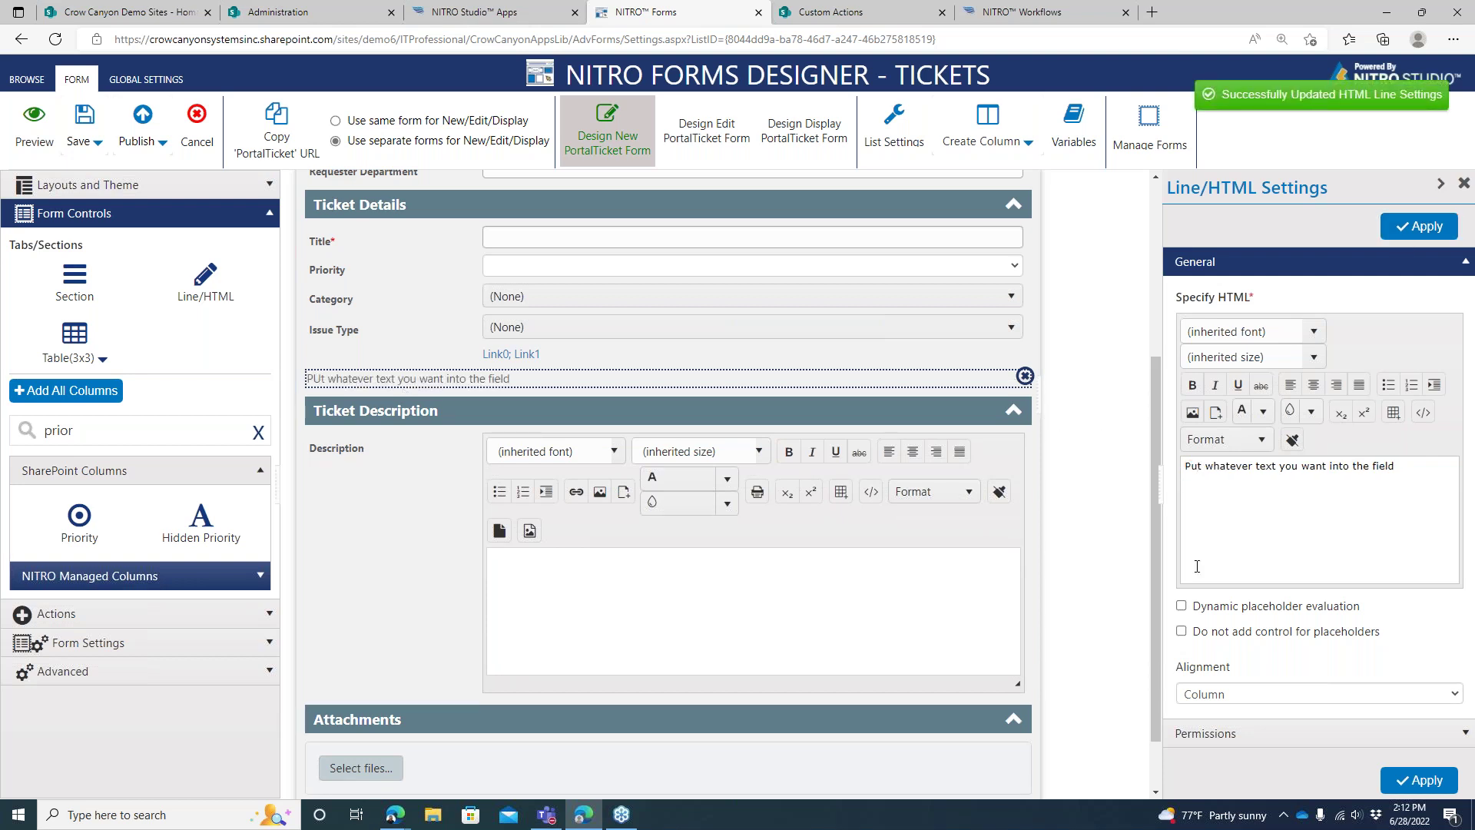
# Make the line's text bold and underlined
pyautogui.click(1229, 733)
pyautogui.click(1290, 481)
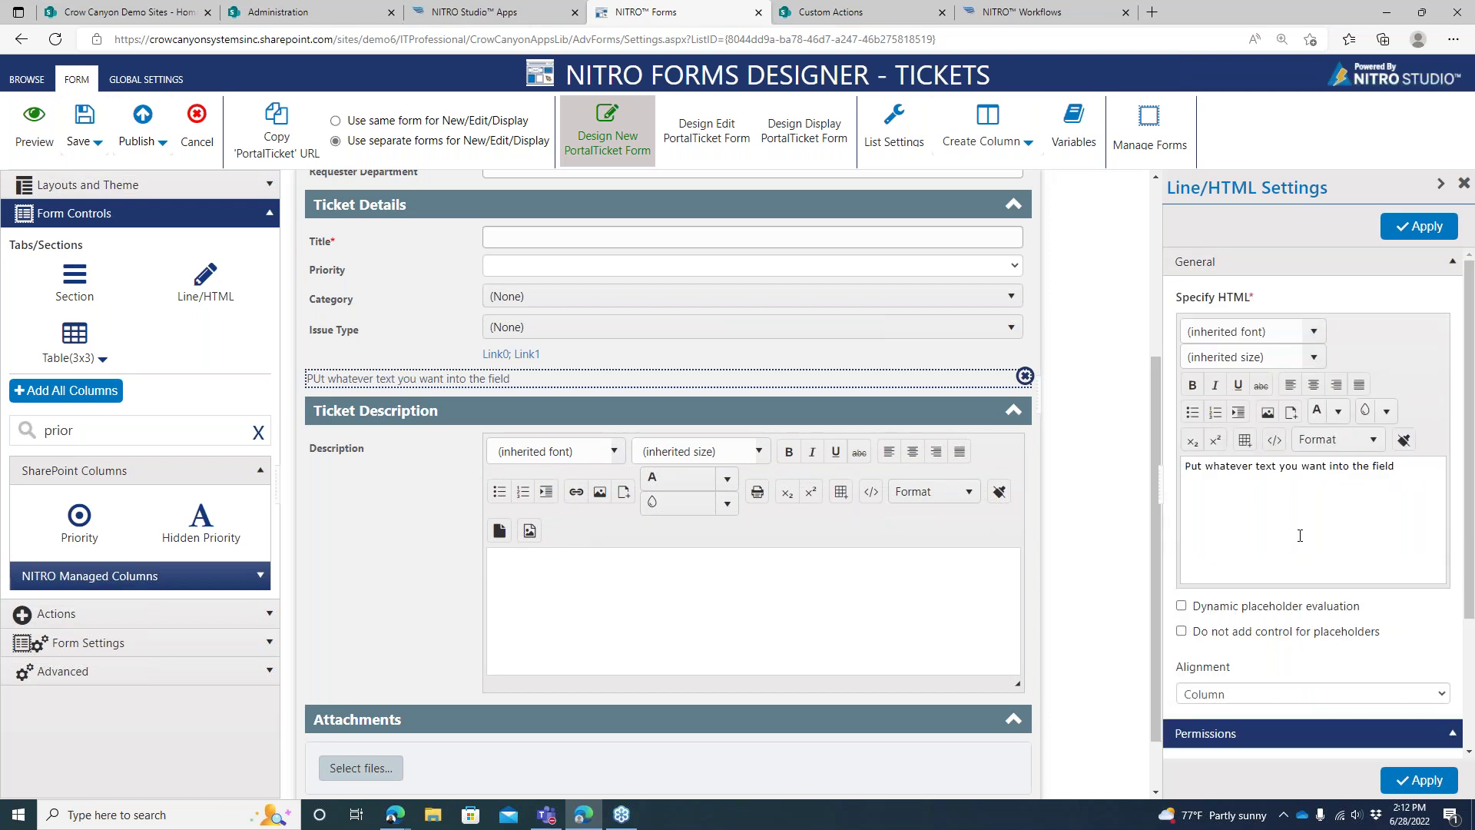
pyautogui.tripleClick(1261, 468)
pyautogui.click(1192, 384)
pyautogui.click(1236, 386)
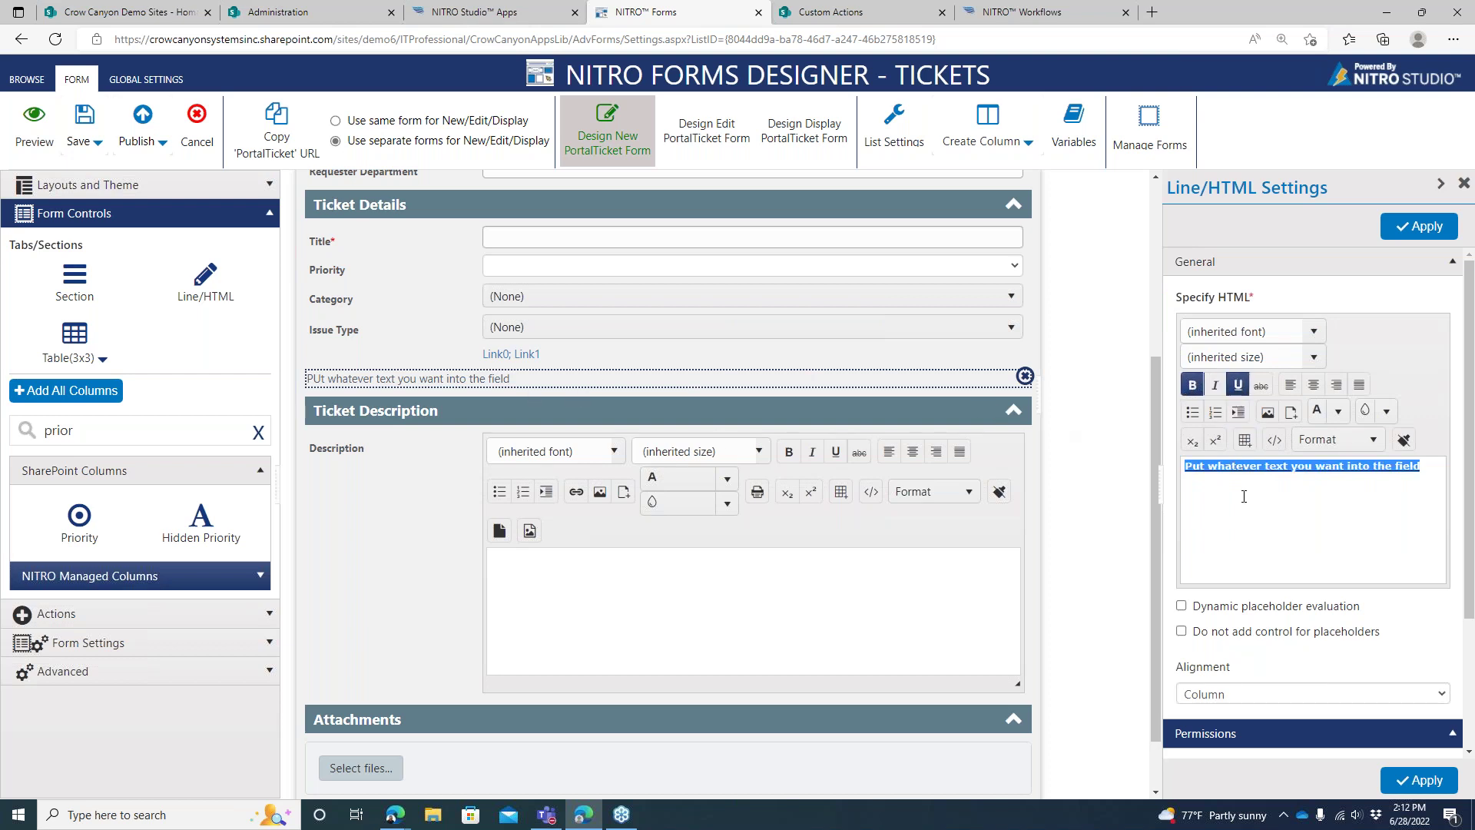
pyautogui.click(1398, 230)
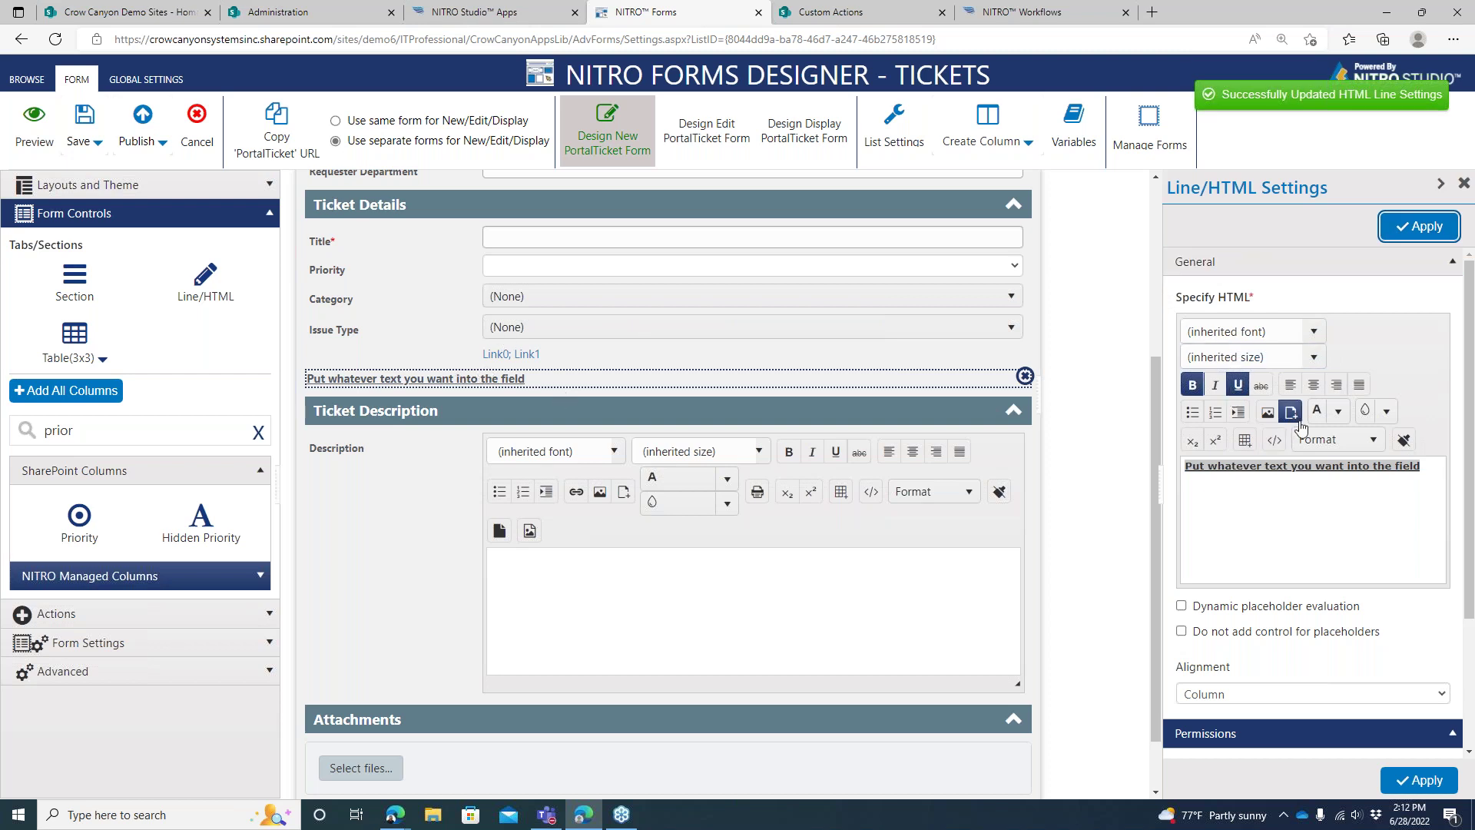
# Colour the line's text red and centre it
pyautogui.click(1338, 411)
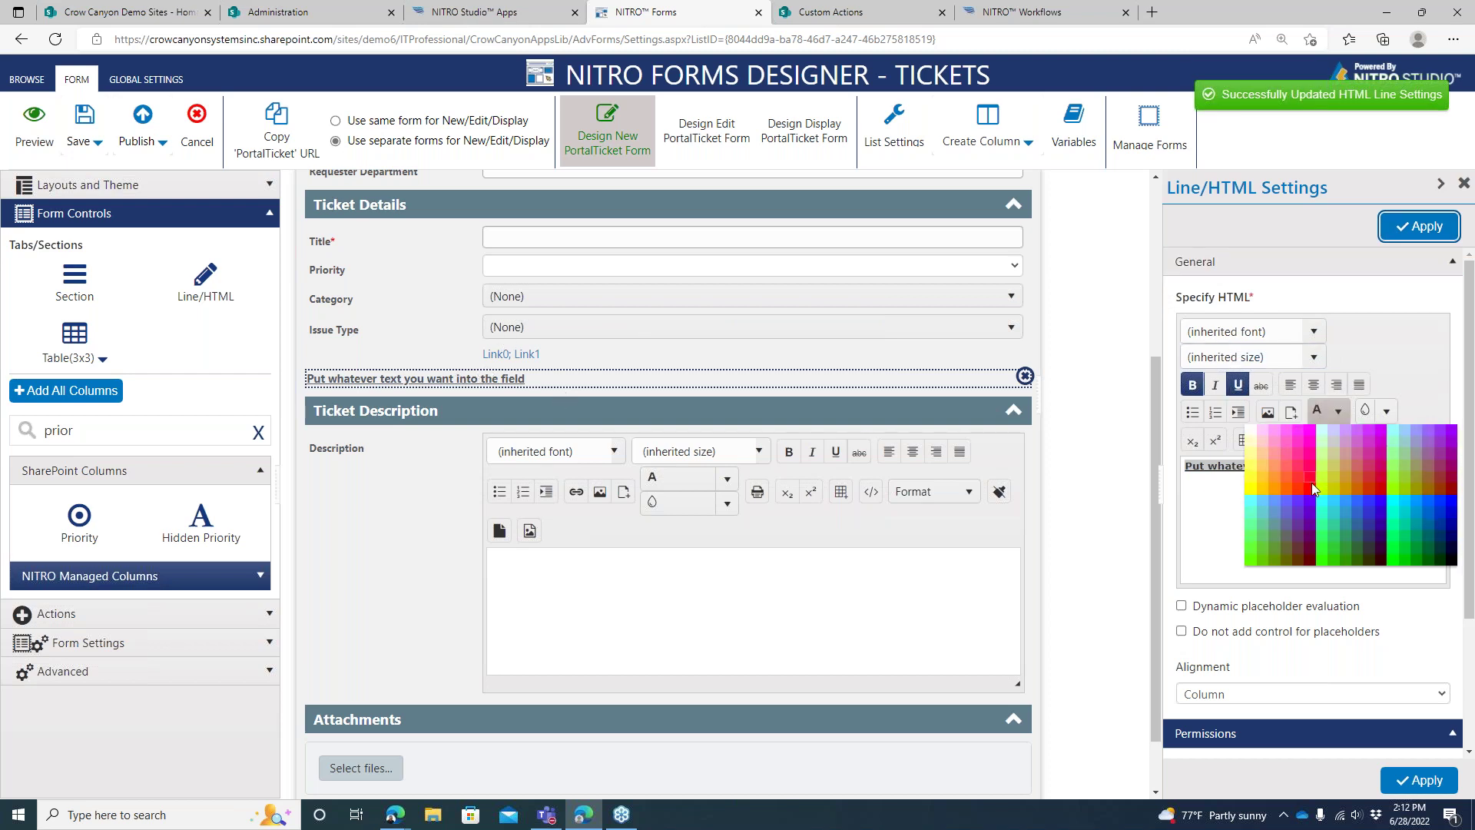
pyautogui.click(1313, 488)
pyautogui.click(1427, 233)
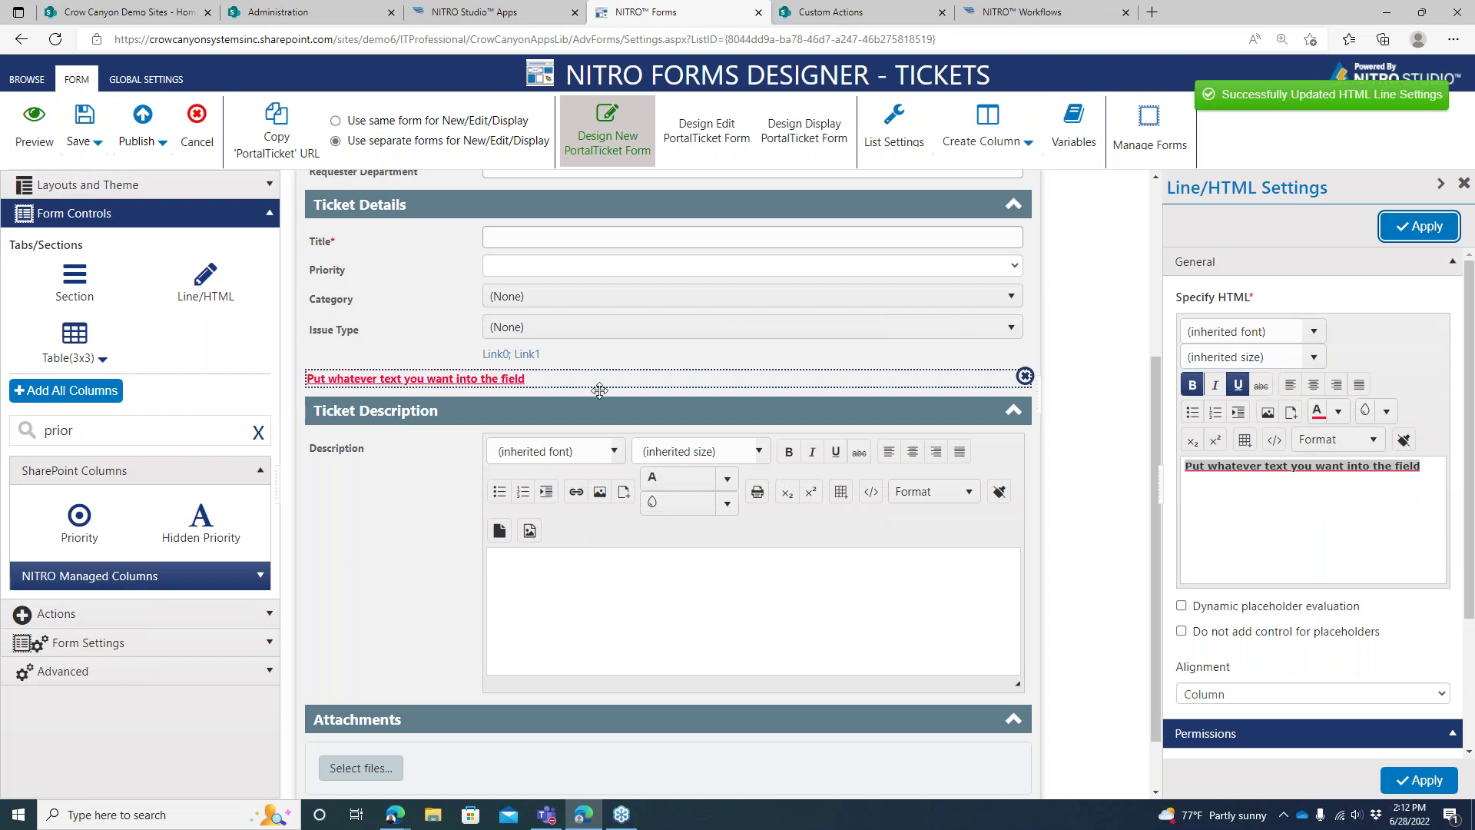
pyautogui.click(1314, 385)
pyautogui.click(1406, 230)
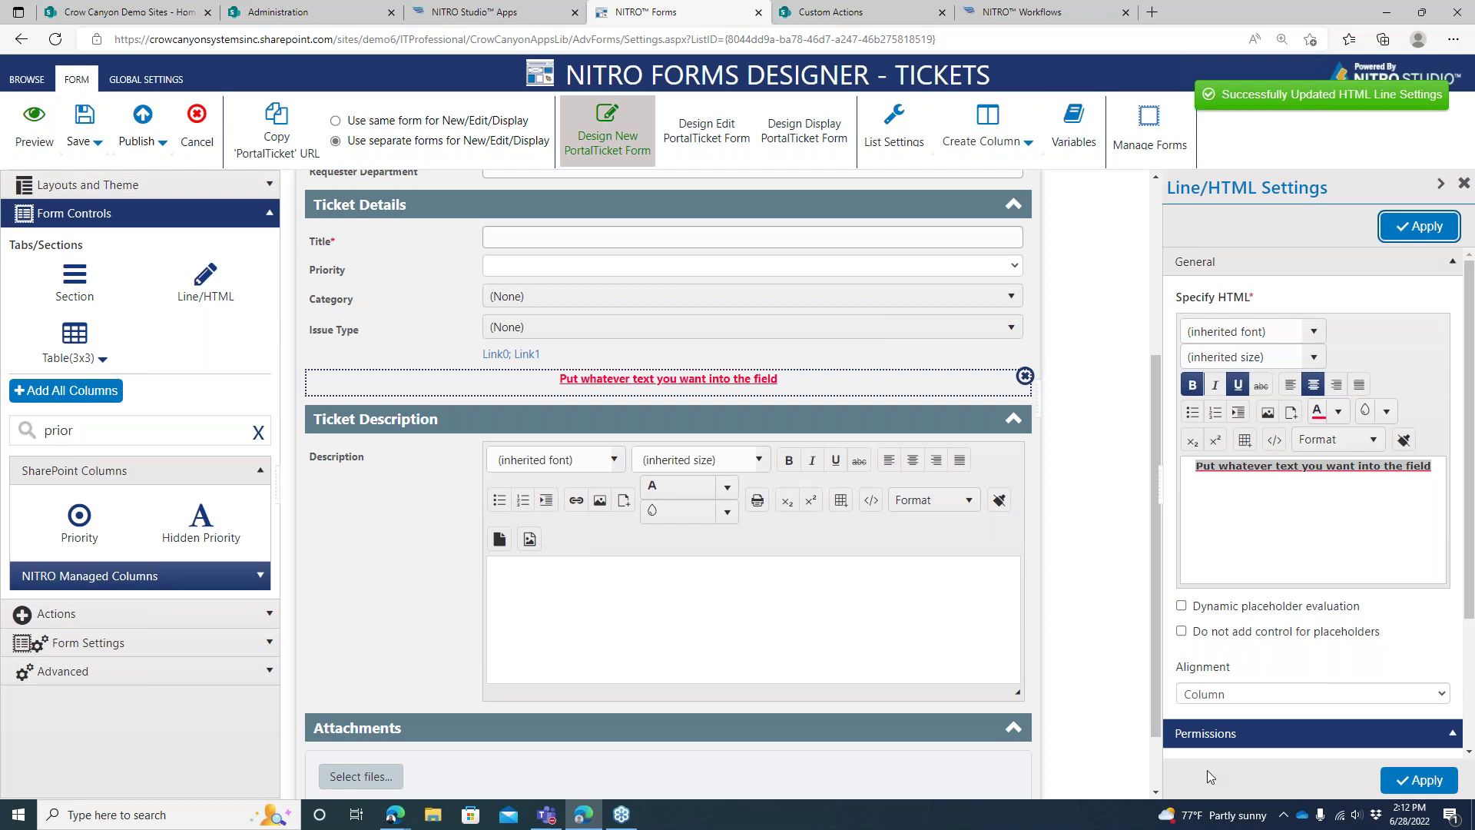
pyautogui.click(1235, 739)
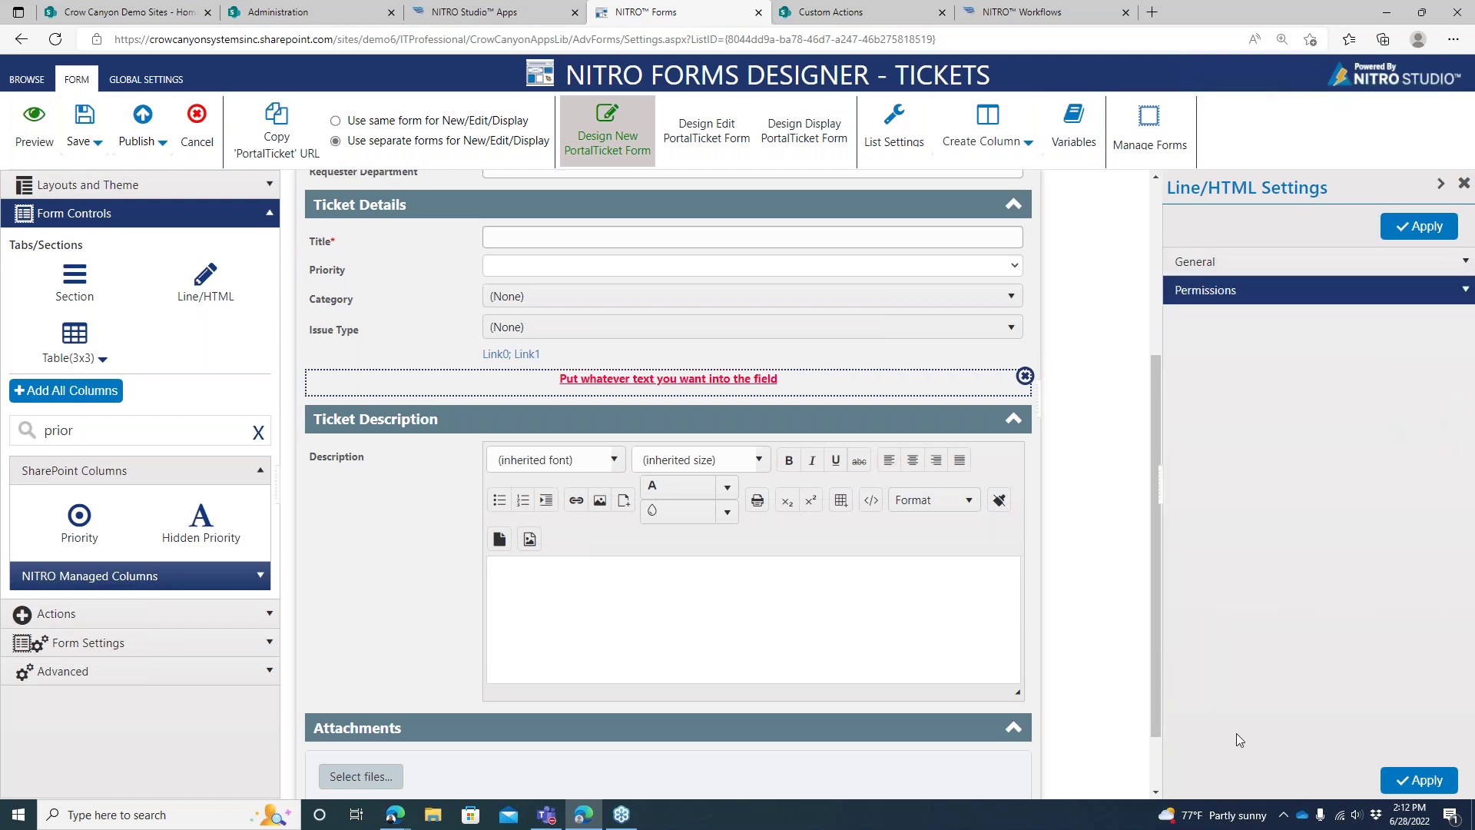
pyautogui.click(1385, 301)
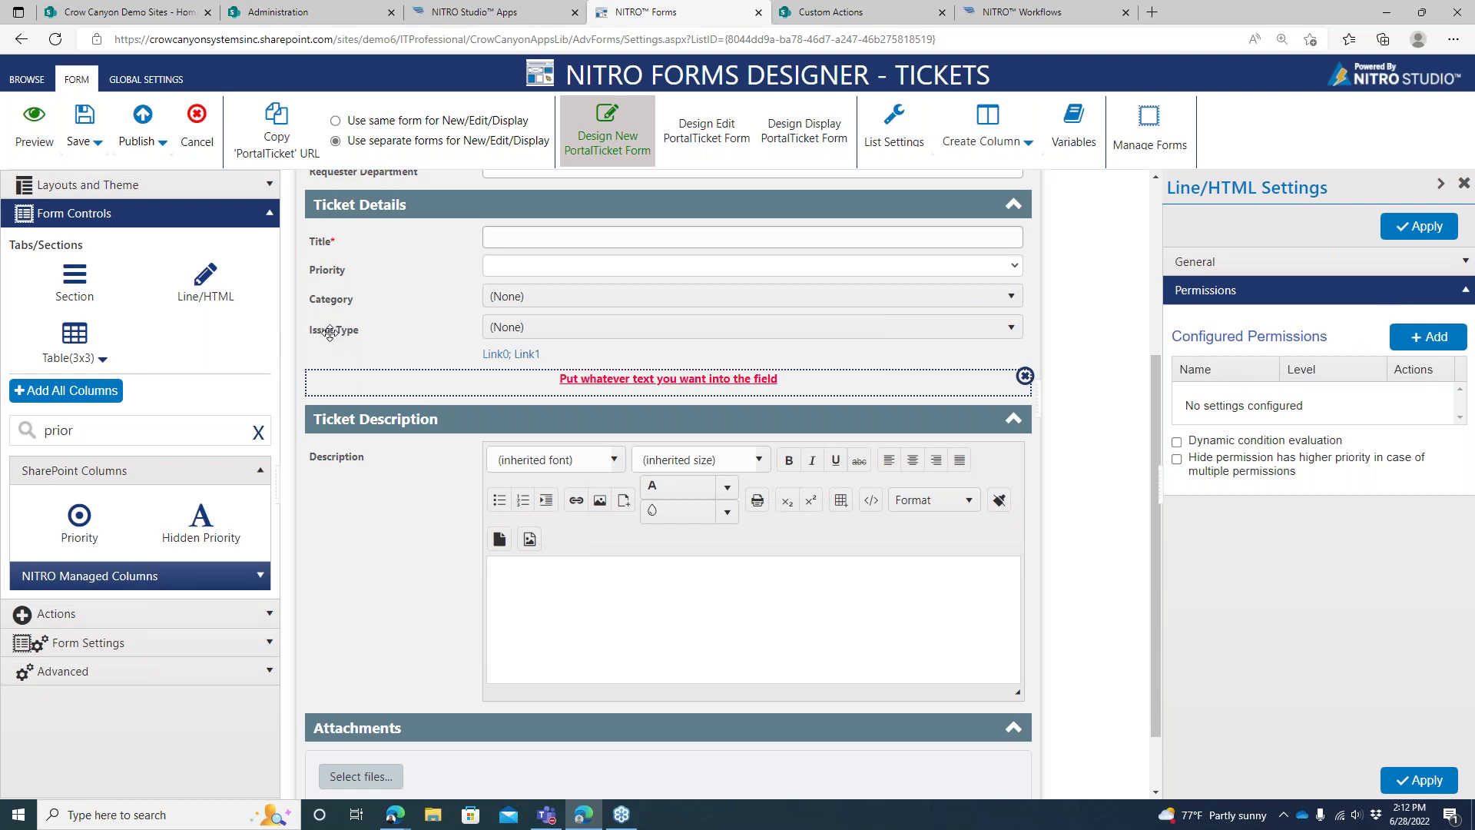
# Enable dynamic condition evaluation, delete the text line, and go to the IT Professional Administration page
pyautogui.click(1297, 444)
pyautogui.click(1024, 376)
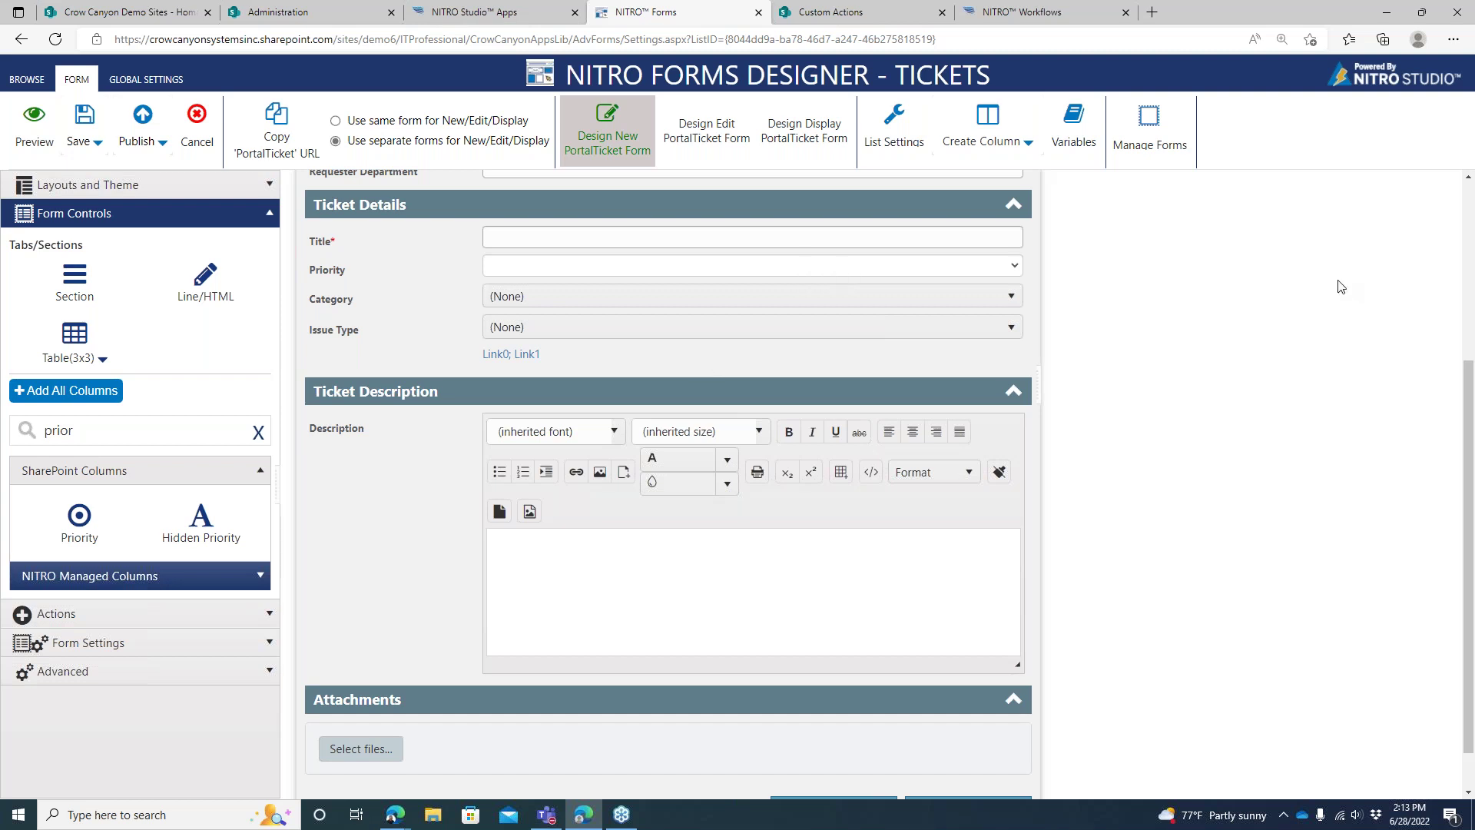
pyautogui.scroll(2, 1451, 320)
pyautogui.scroll(2, 1452, 320)
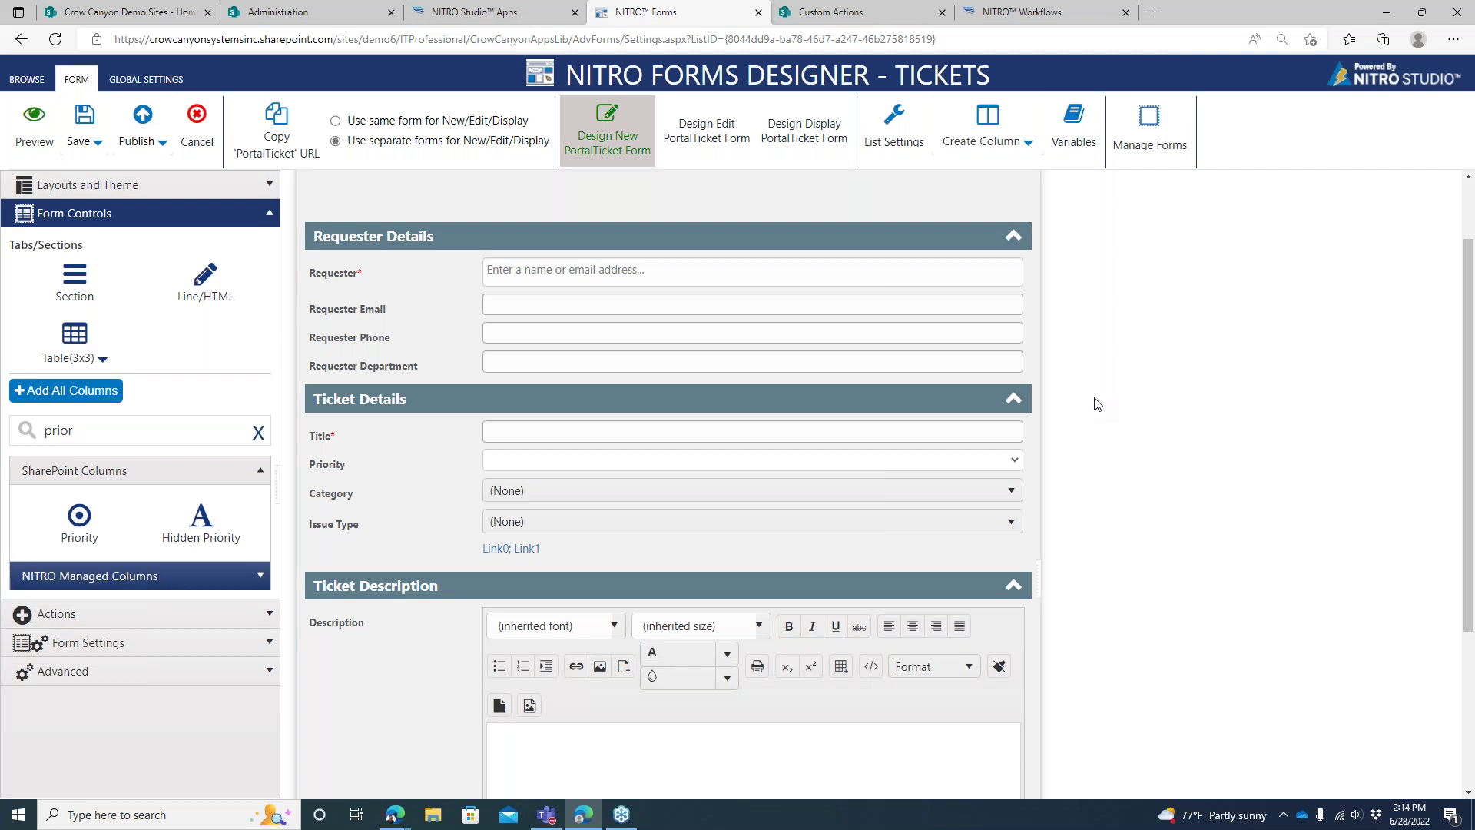
pyautogui.click(280, 11)
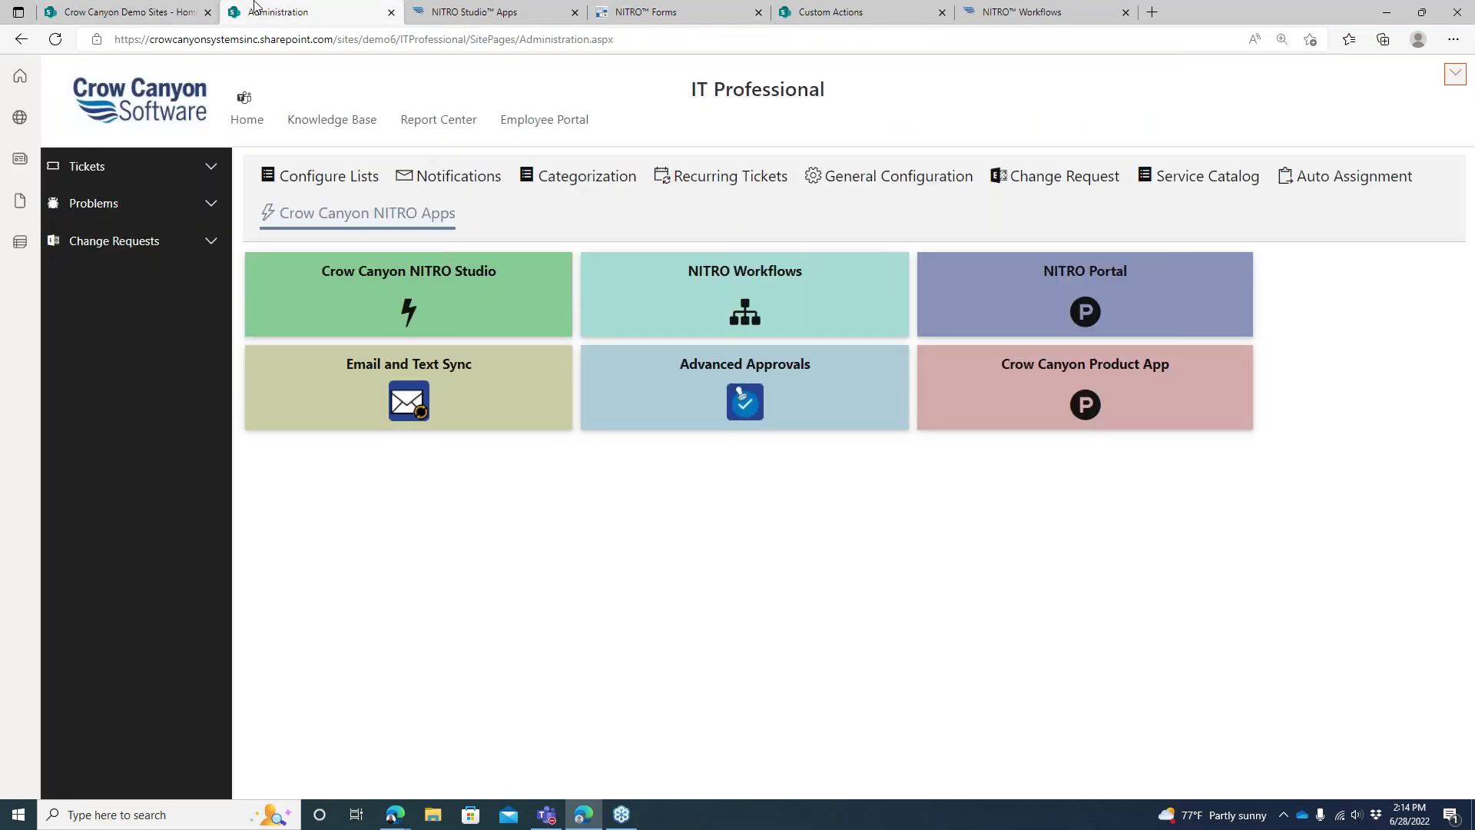
# In All Tickets, self-assign ticket 94 and dismiss the result dialog
pyautogui.click(197, 173)
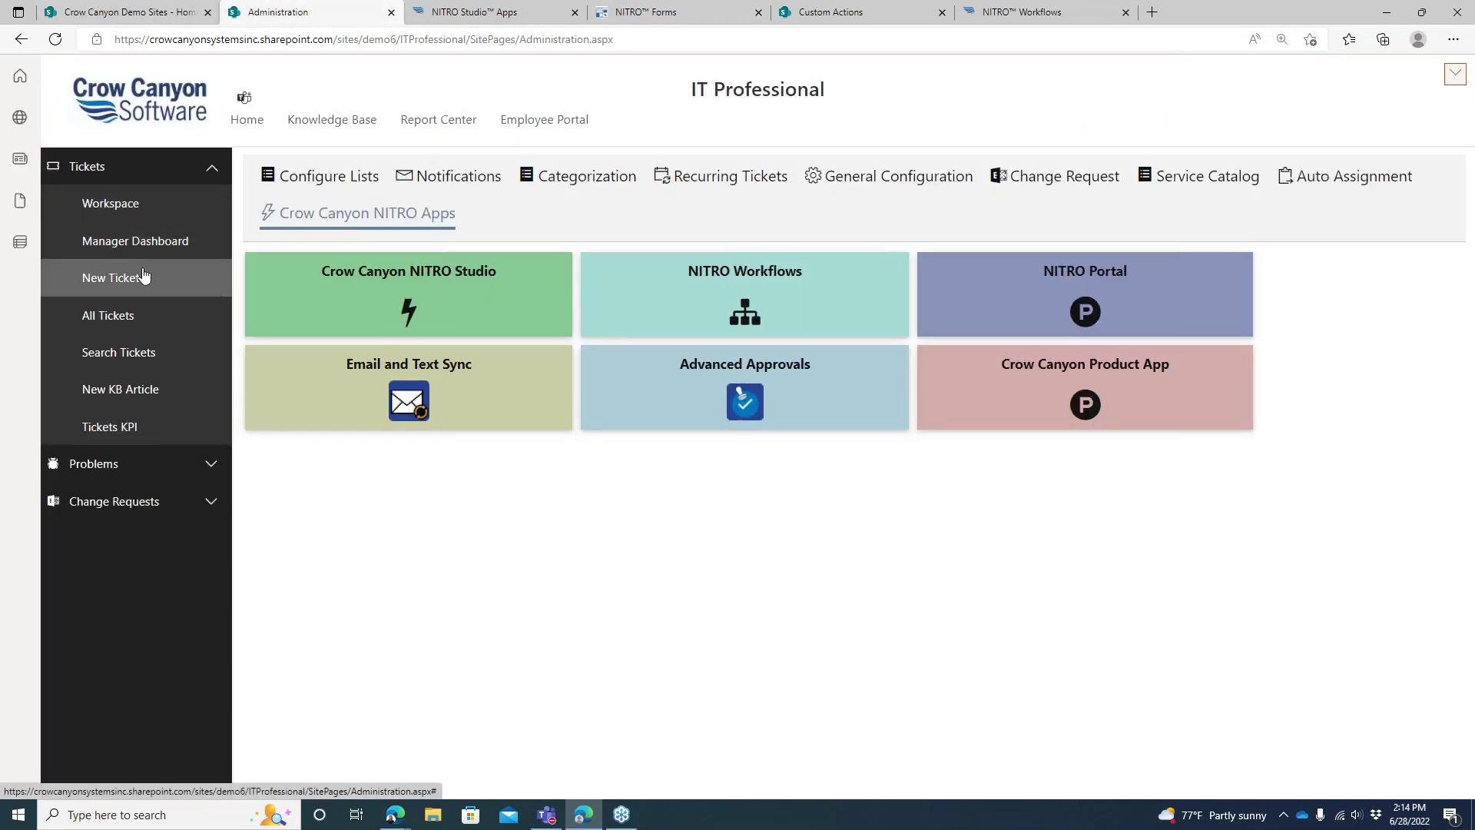
pyautogui.click(130, 315)
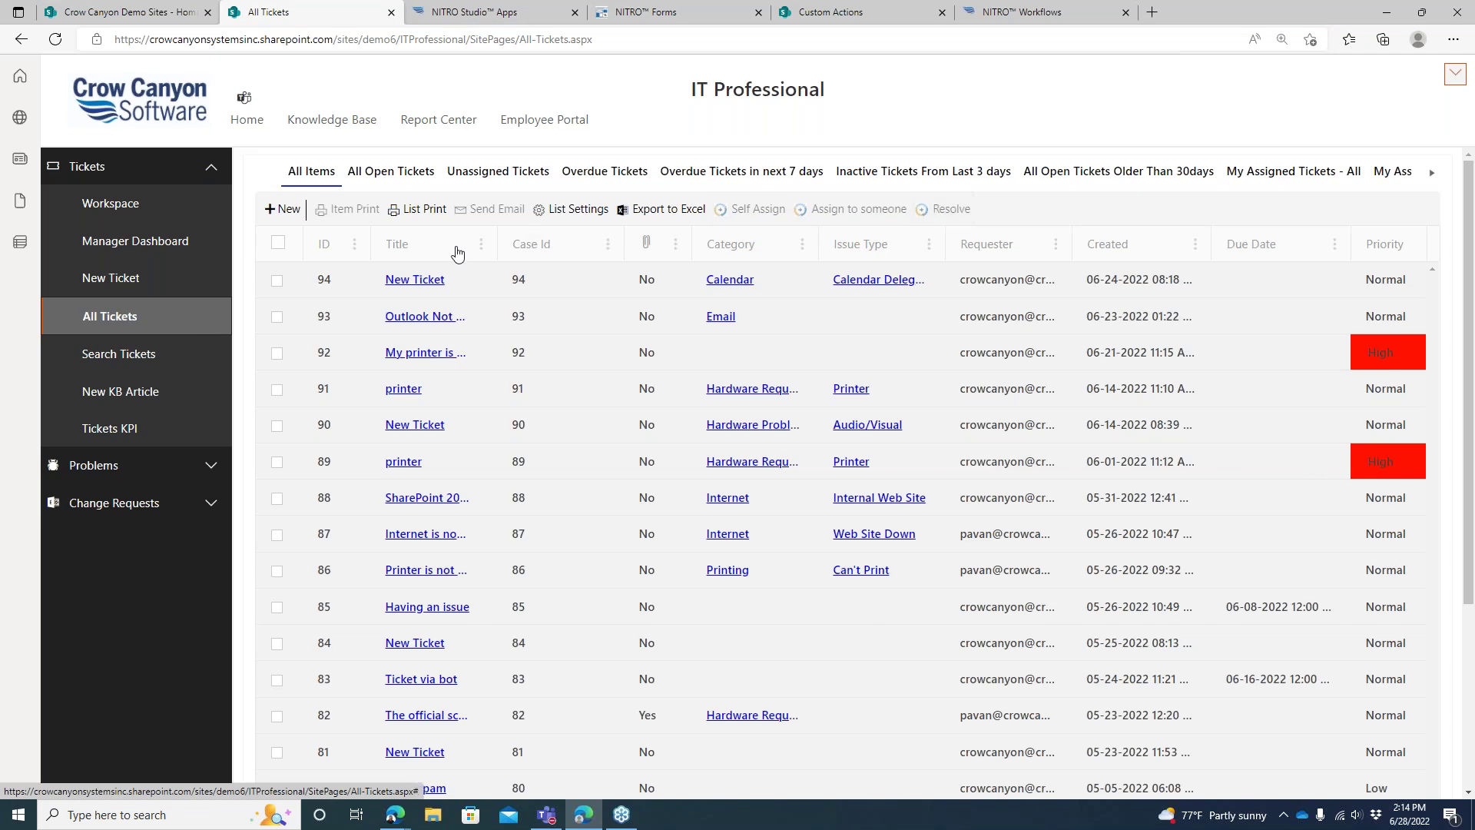
pyautogui.click(275, 280)
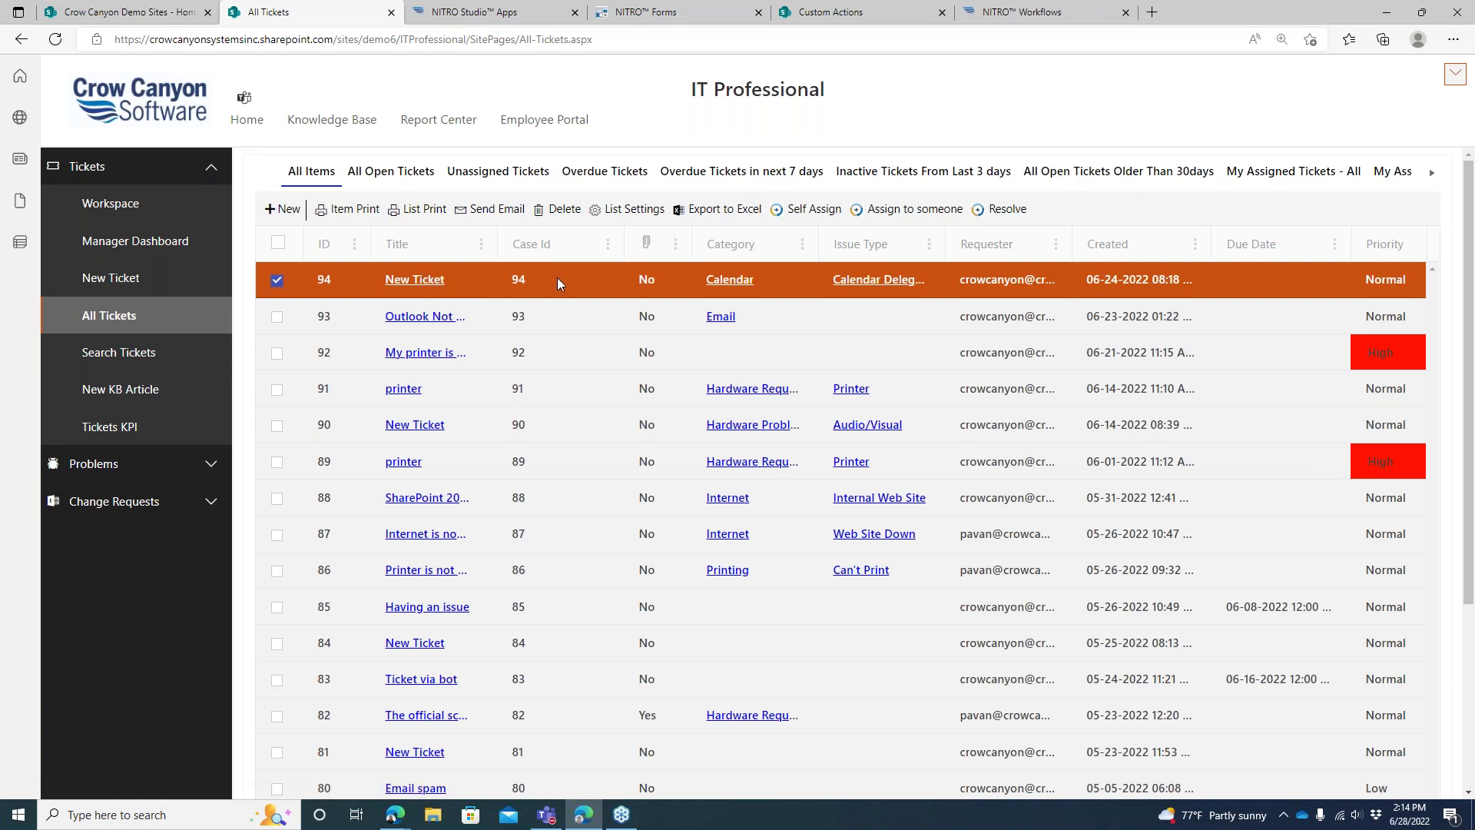
pyautogui.click(816, 209)
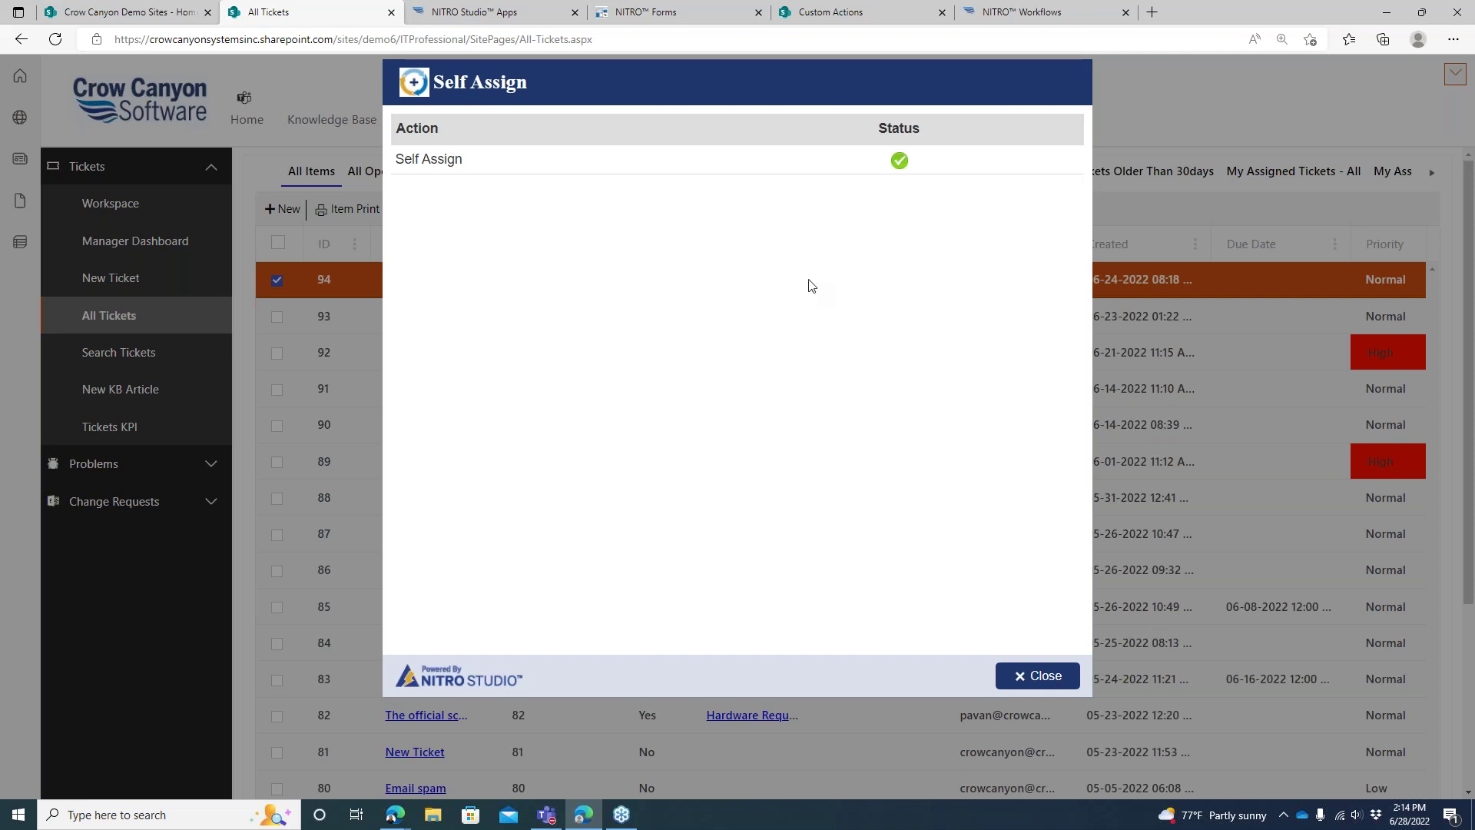
pyautogui.click(1046, 678)
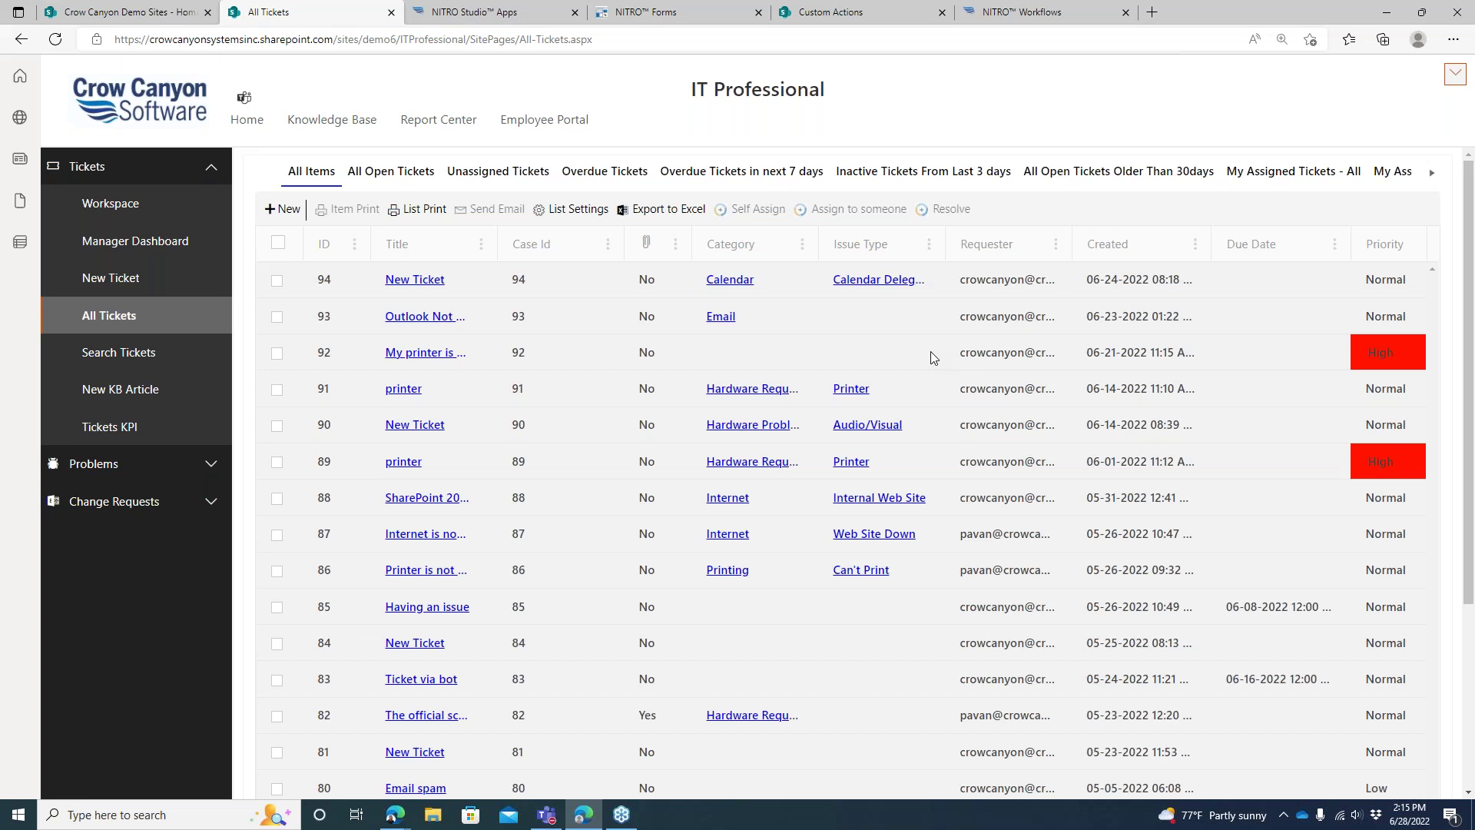
# Switch to the Custom Actions browser tab
pyautogui.click(874, 24)
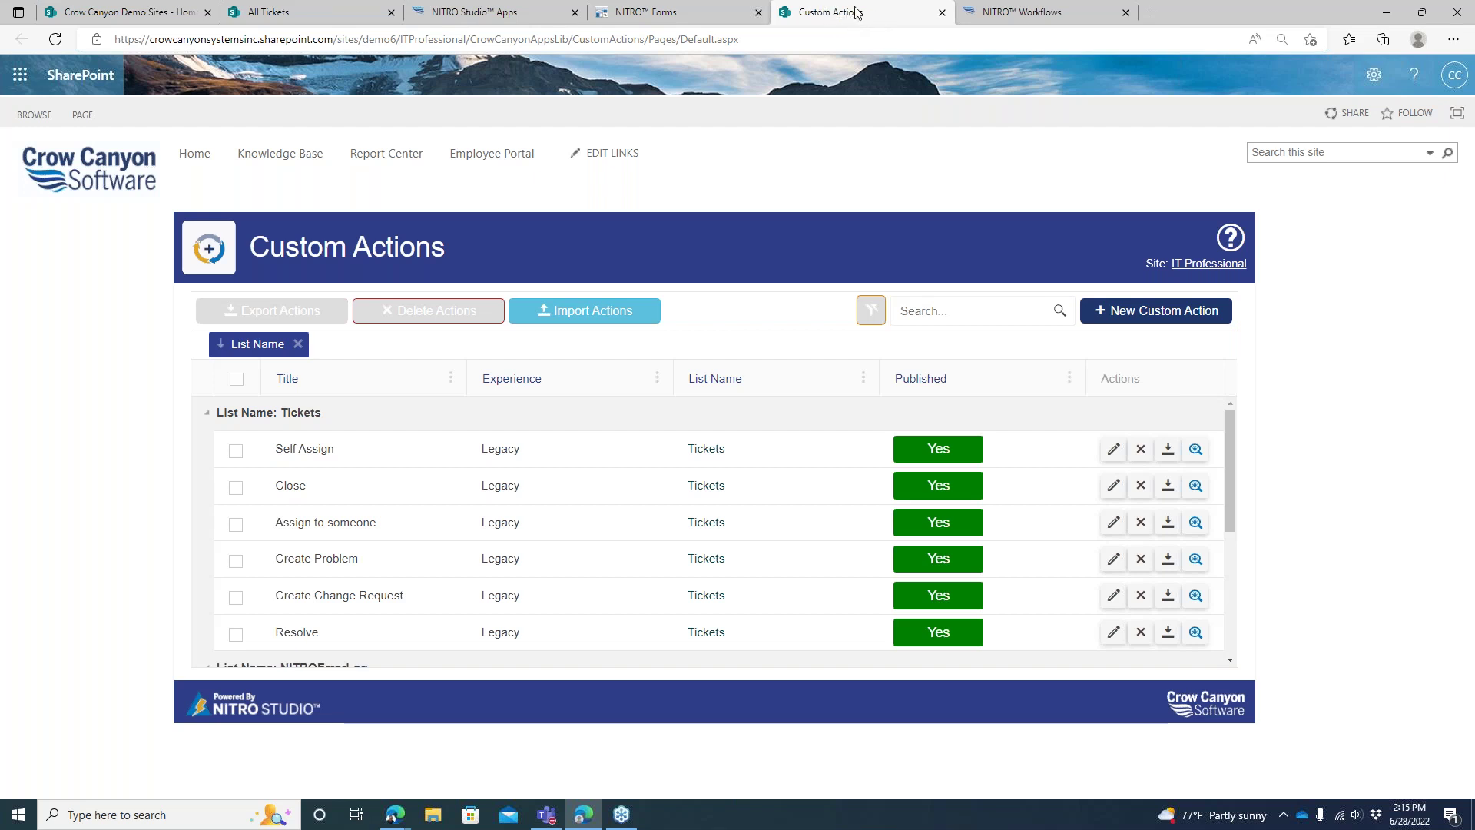
# Glance at the NITRO Studio Apps page, then edit the Self Assign custom action
pyautogui.click(536, 16)
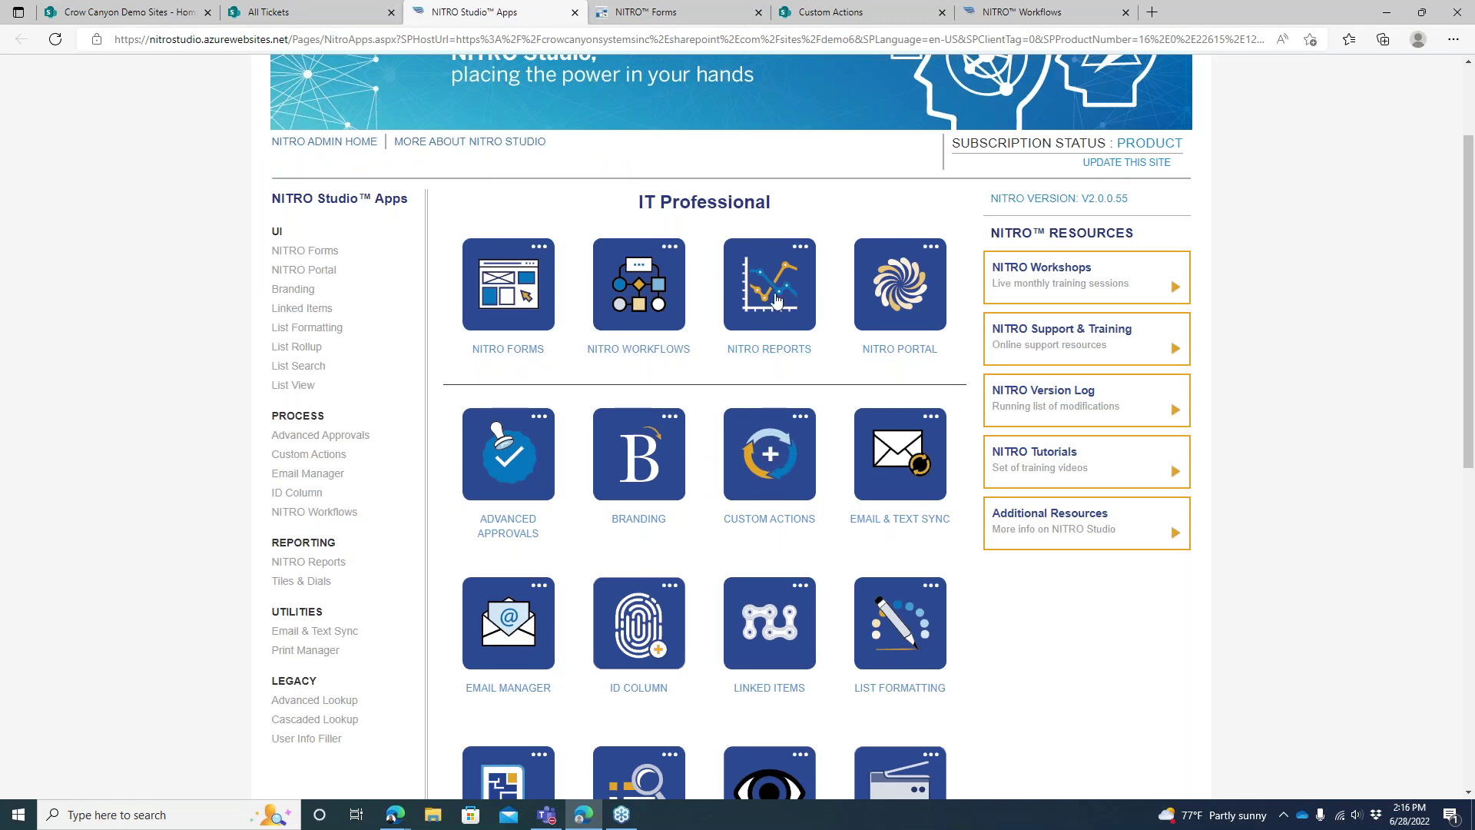
pyautogui.click(855, 18)
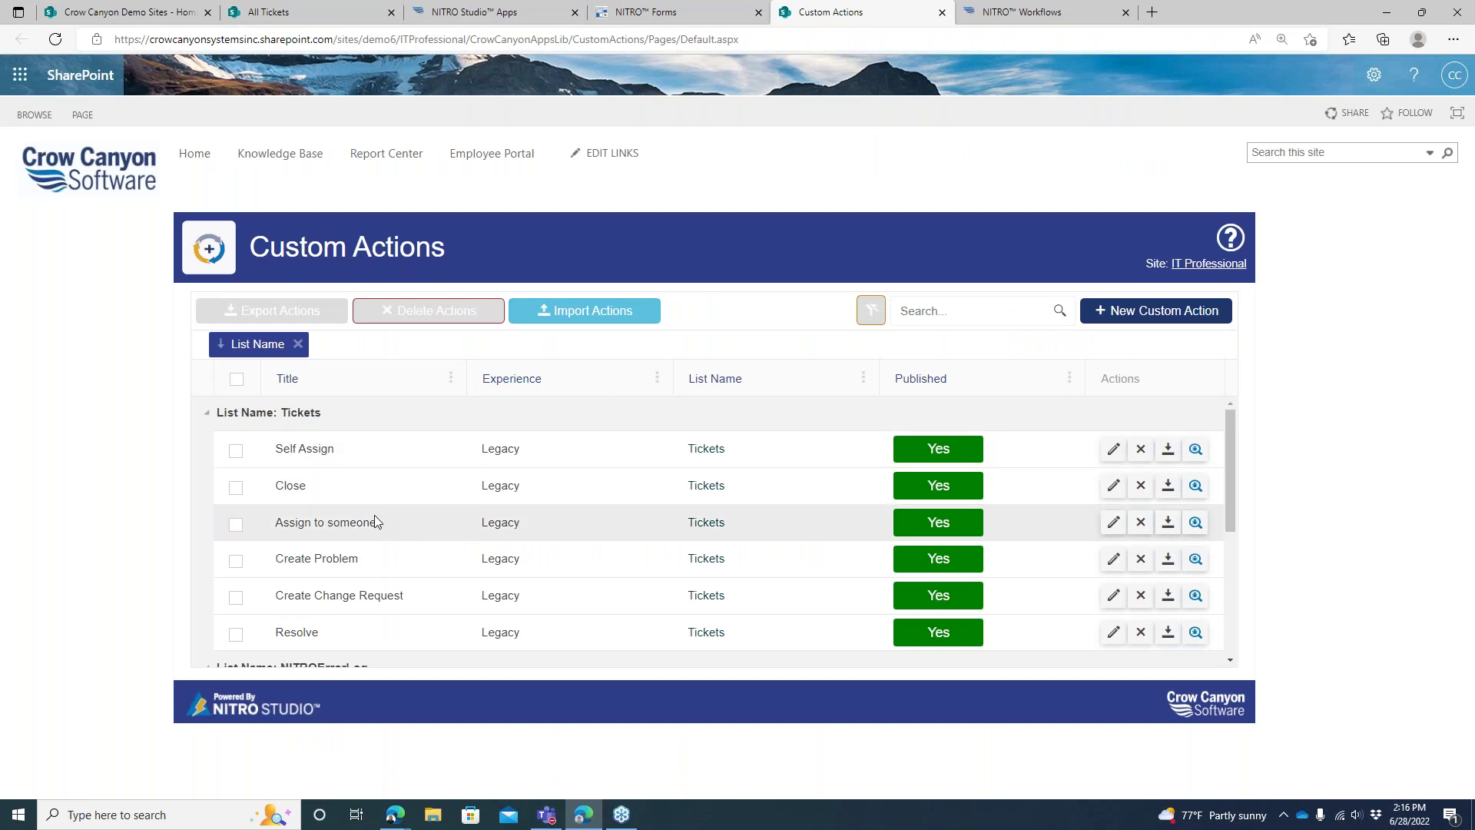
pyautogui.moveTo(1229, 434); pyautogui.dragTo(1229, 423)
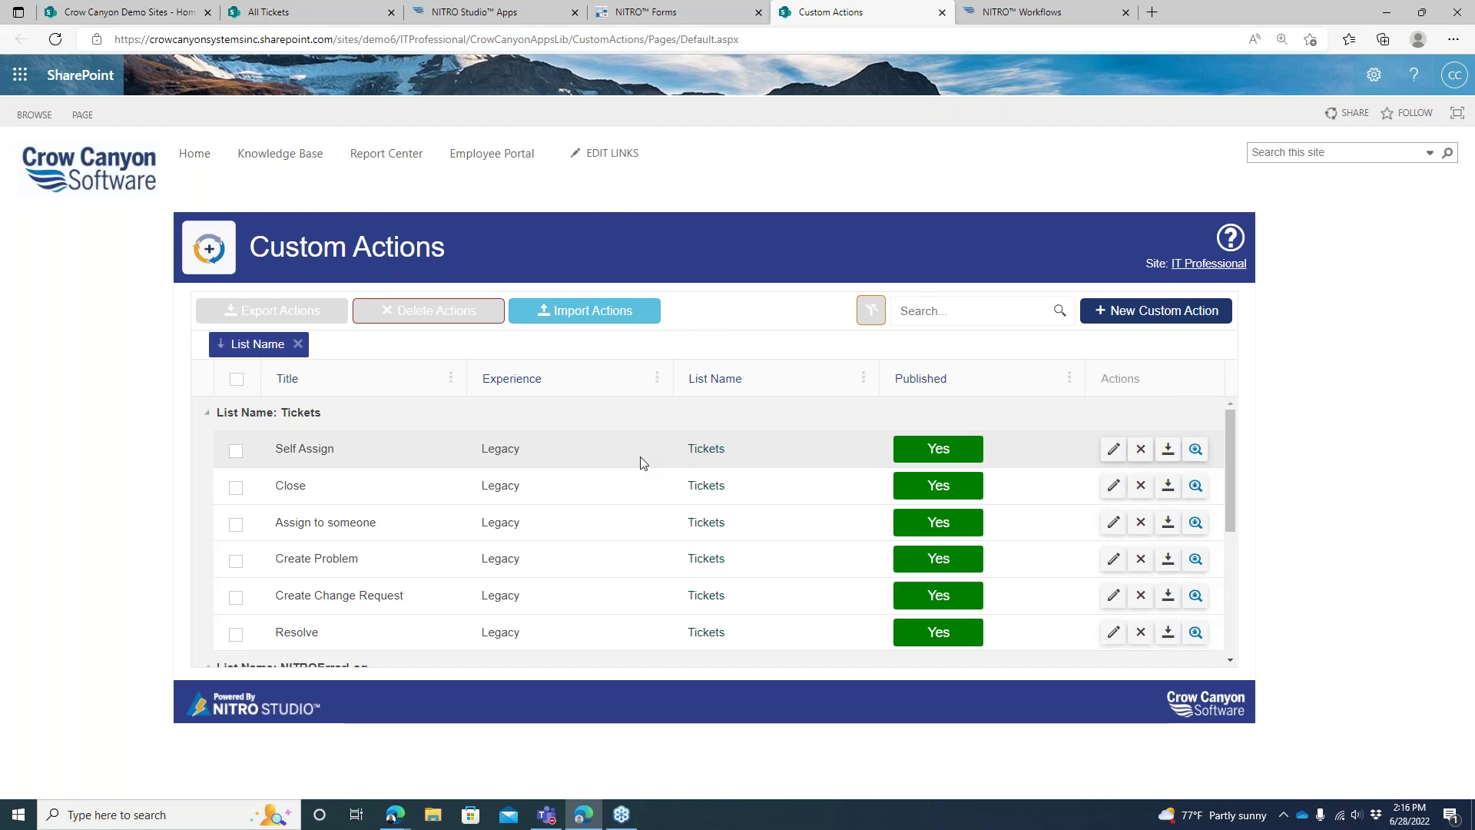
pyautogui.click(1107, 448)
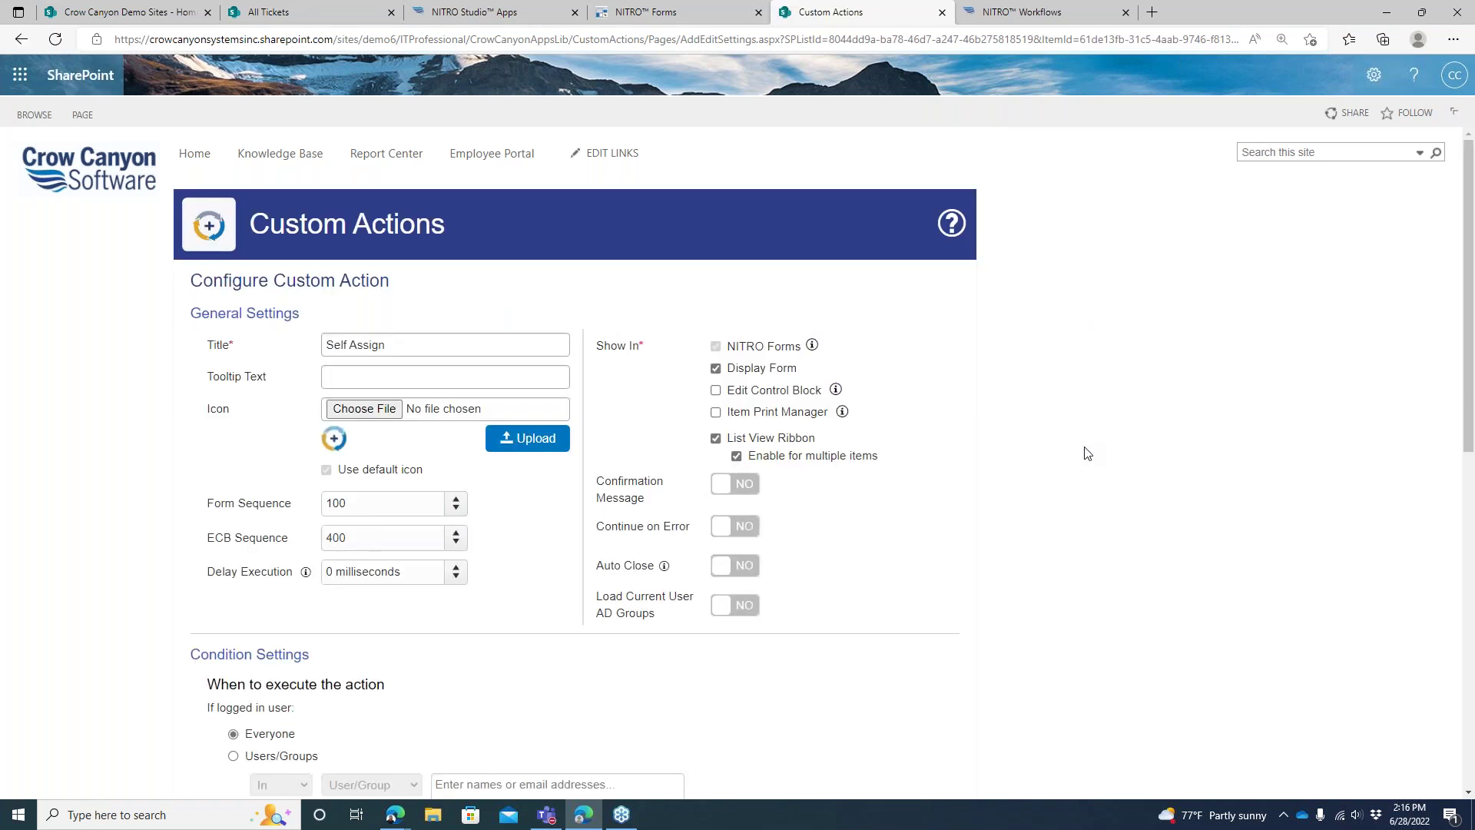
# Scroll the Self Assign configuration down to the What Actions to execute grid
pyautogui.moveTo(1469, 212); pyautogui.dragTo(1464, 240)
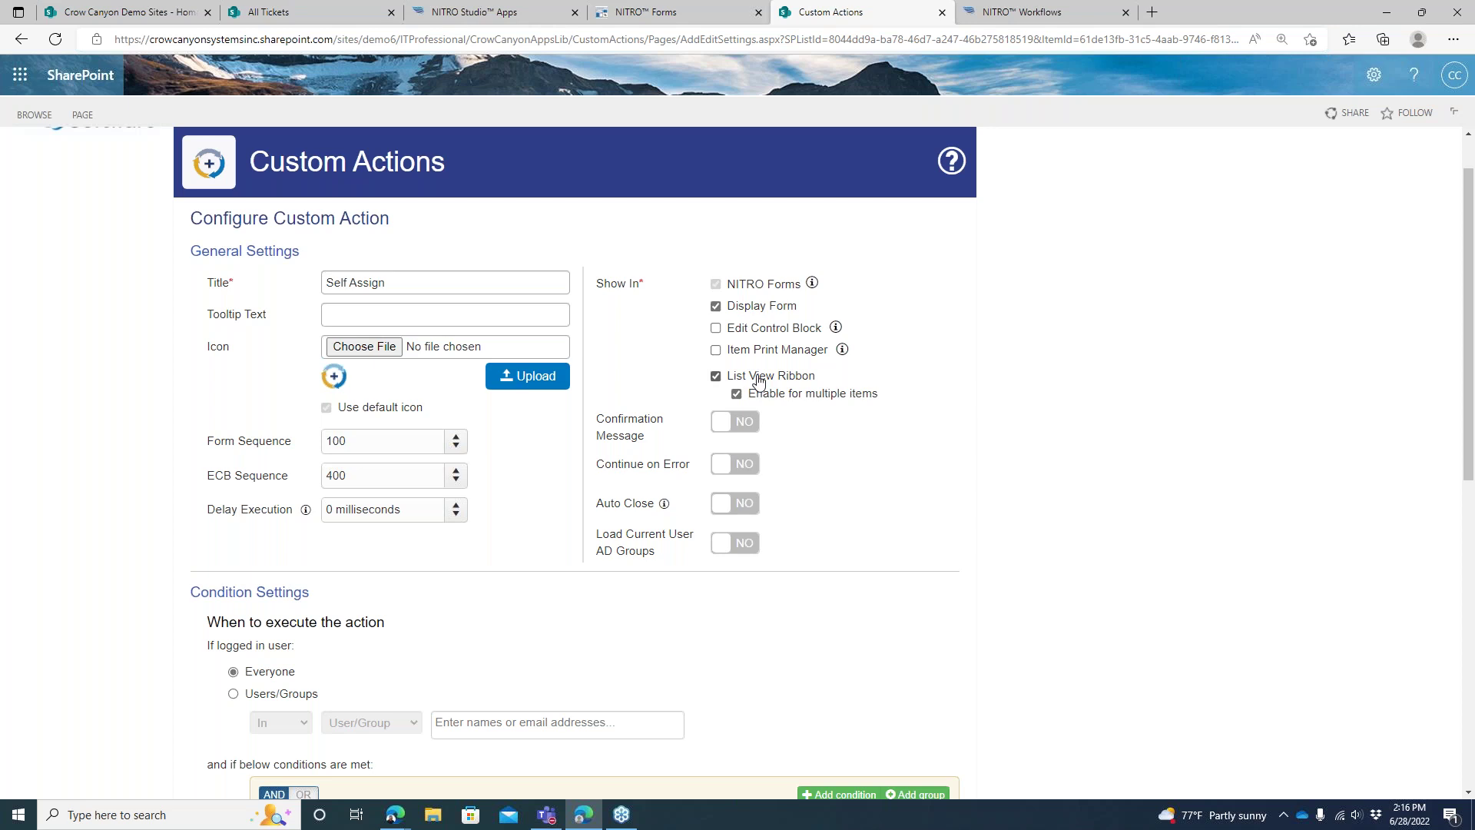
pyautogui.moveTo(1464, 216); pyautogui.dragTo(1441, 312)
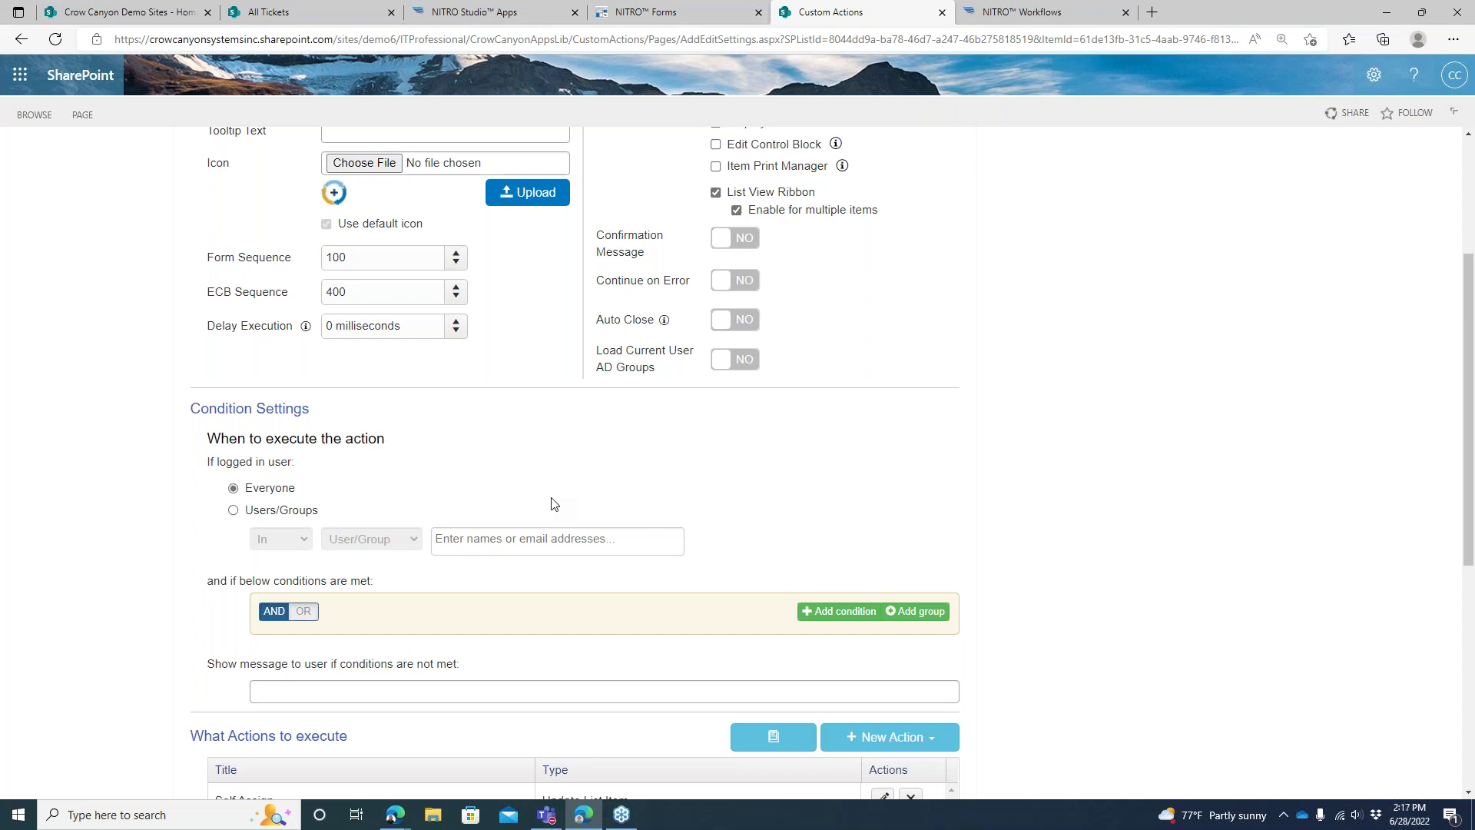
pyautogui.moveTo(1471, 348); pyautogui.dragTo(1470, 381)
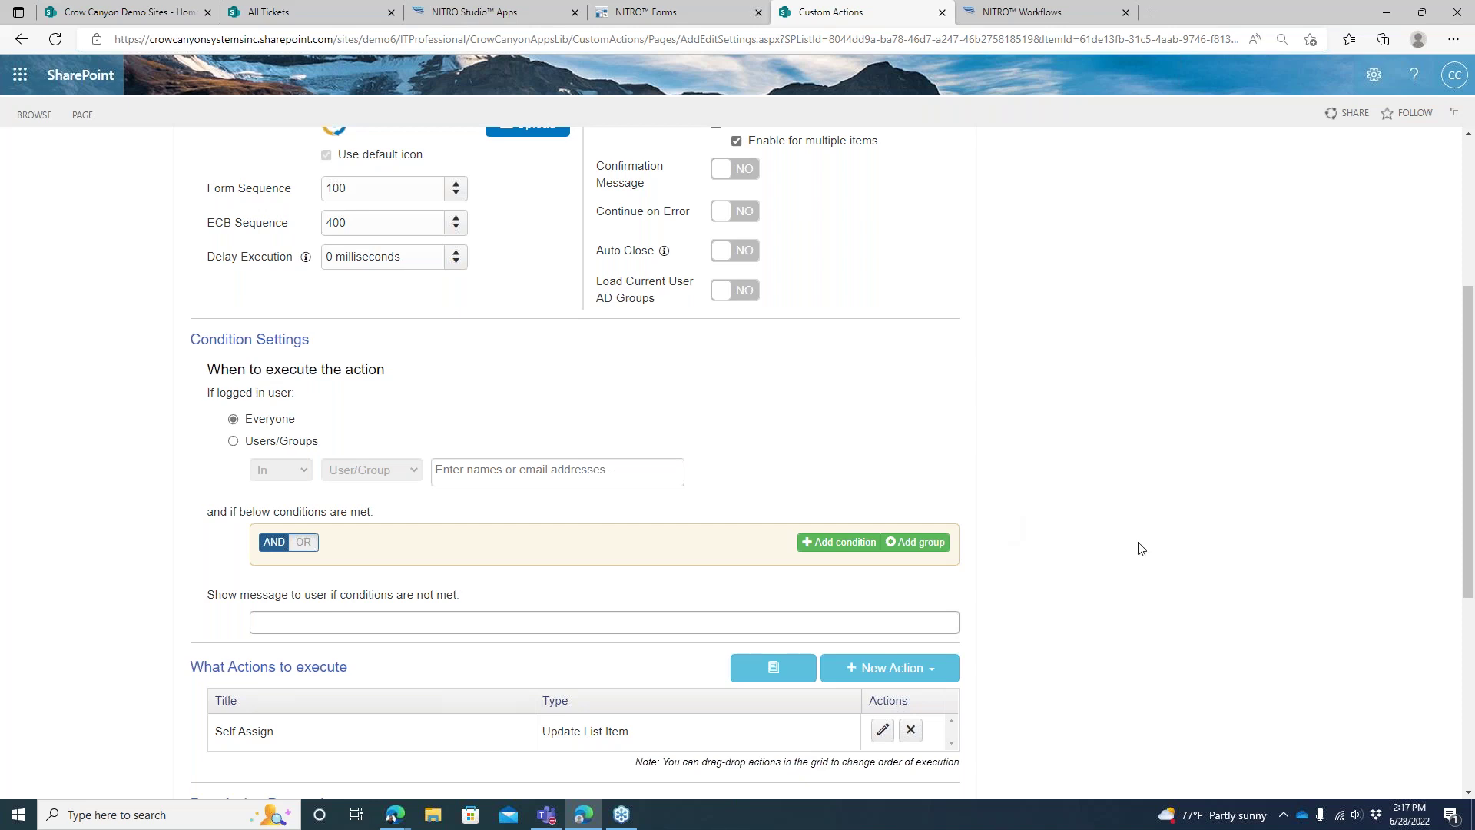
pyautogui.moveTo(1471, 324); pyautogui.dragTo(1471, 384)
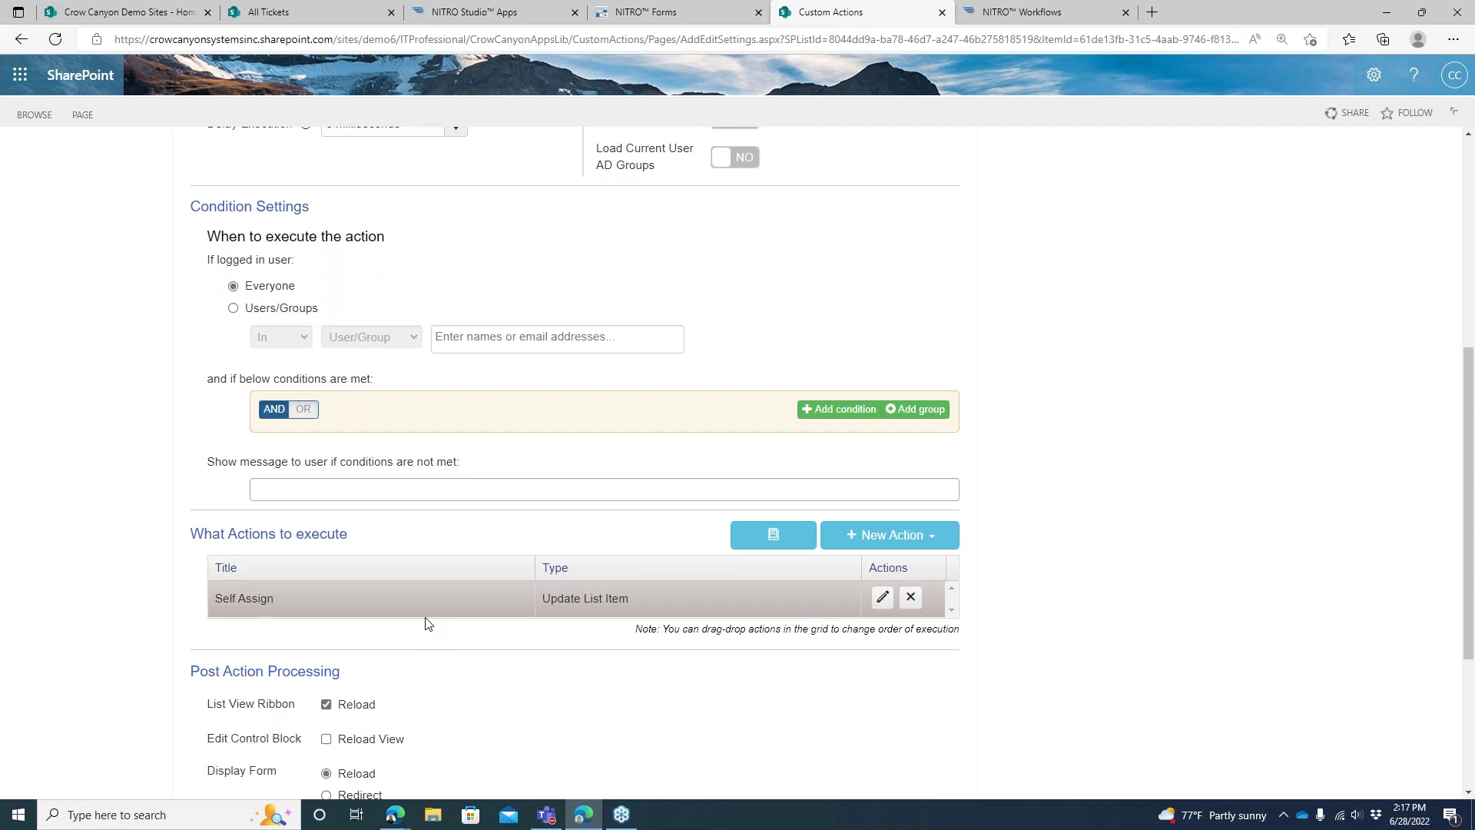
# Review the Update List Item step's predefined value AssignedStaff = {Me}, then cancel unchanged
pyautogui.click(881, 598)
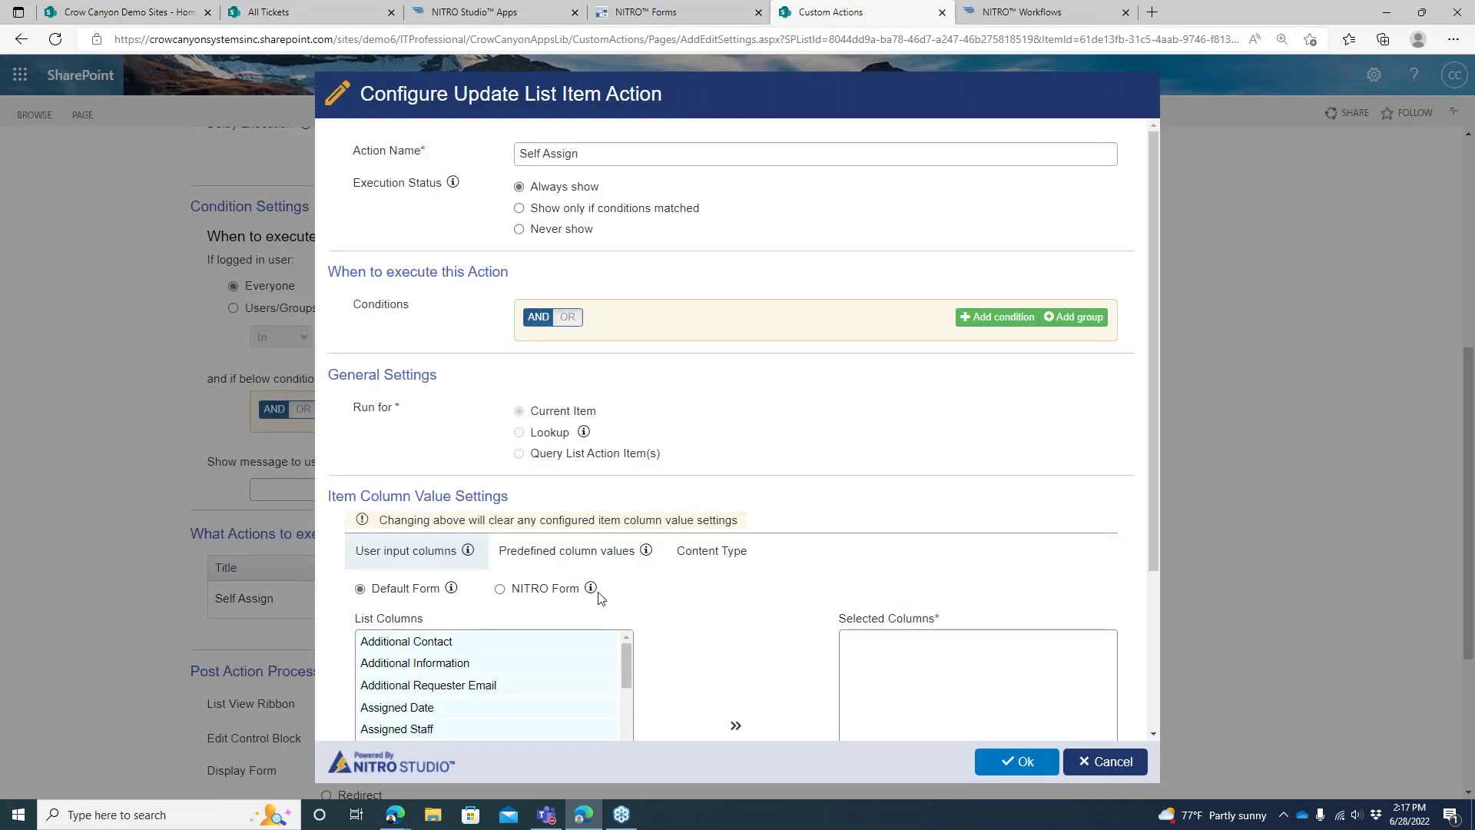
pyautogui.click(588, 564)
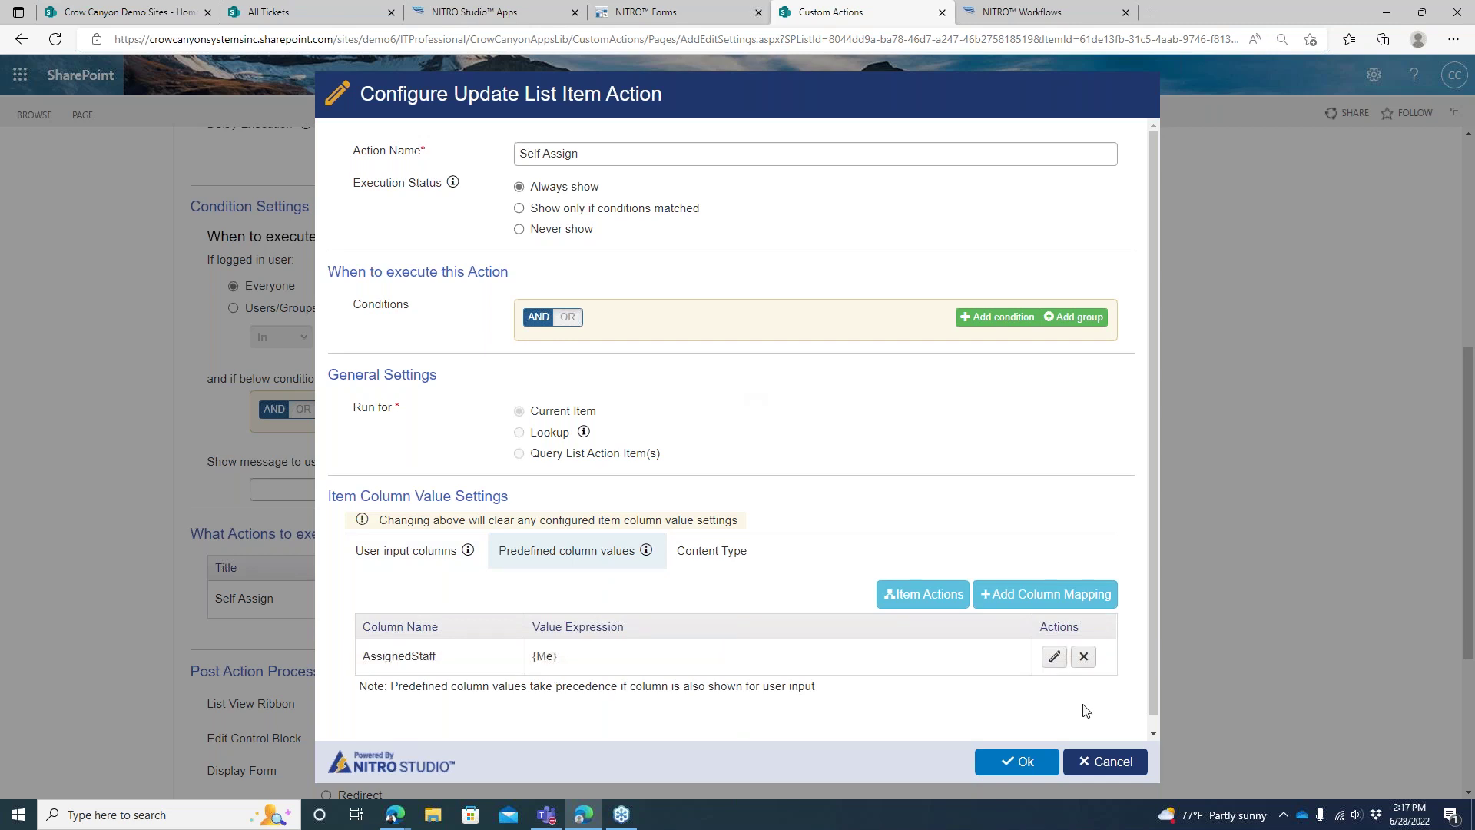
pyautogui.click(1110, 760)
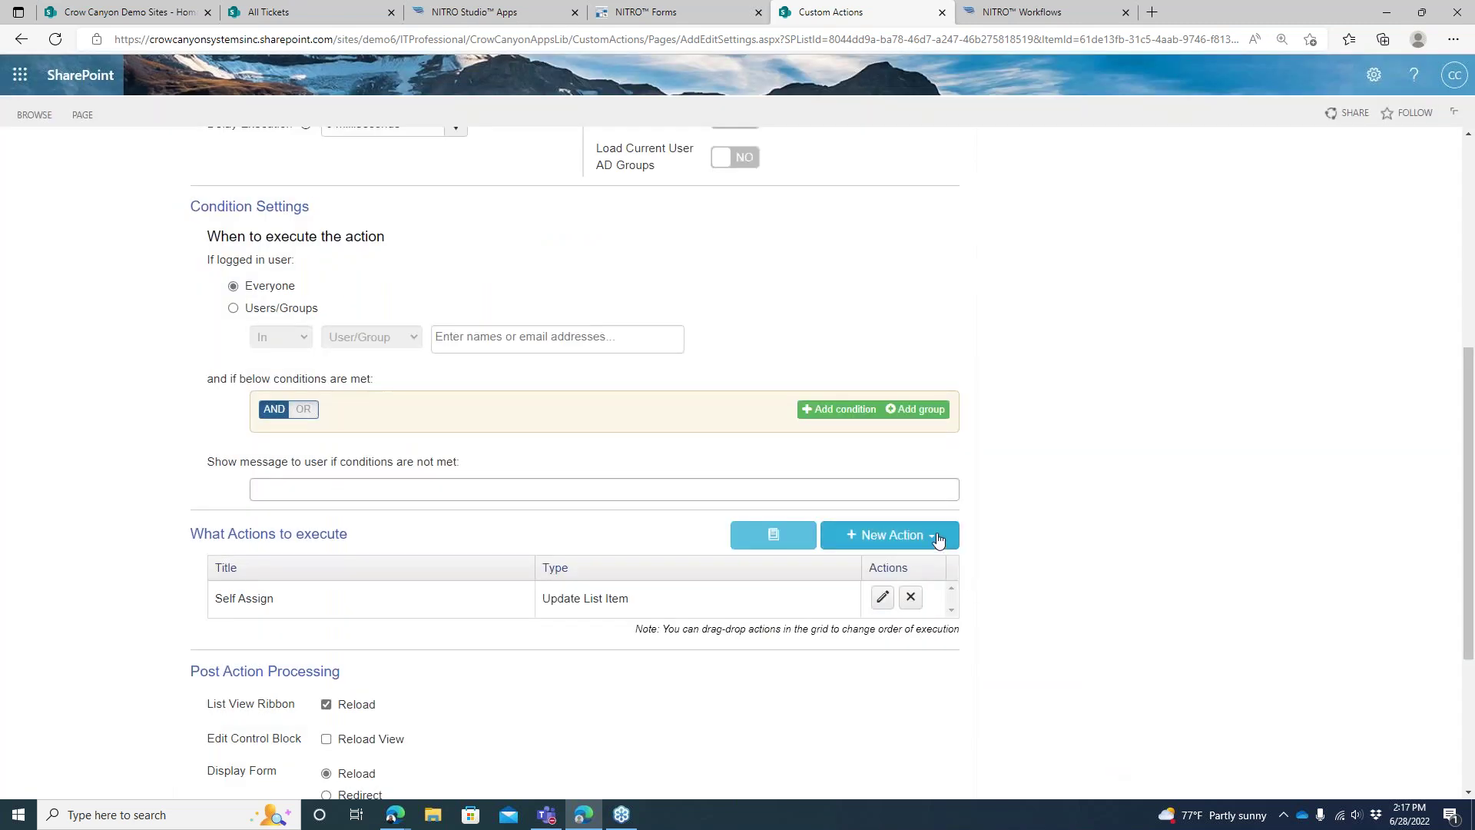
# Browse the New Action list's action types, from Add List Item through Parse CSV
pyautogui.click(937, 540)
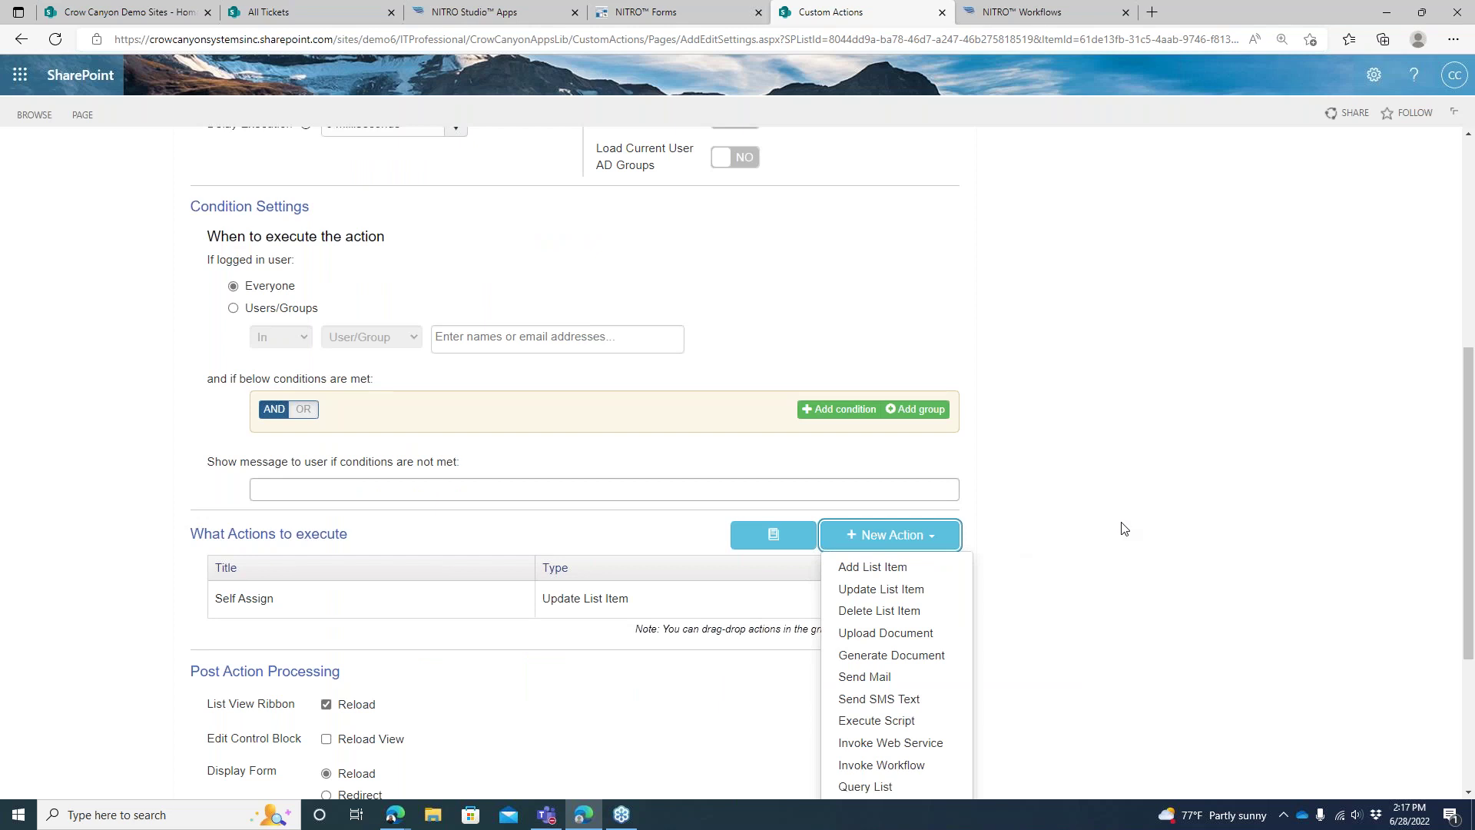
pyautogui.scroll(-1, 1044, 481)
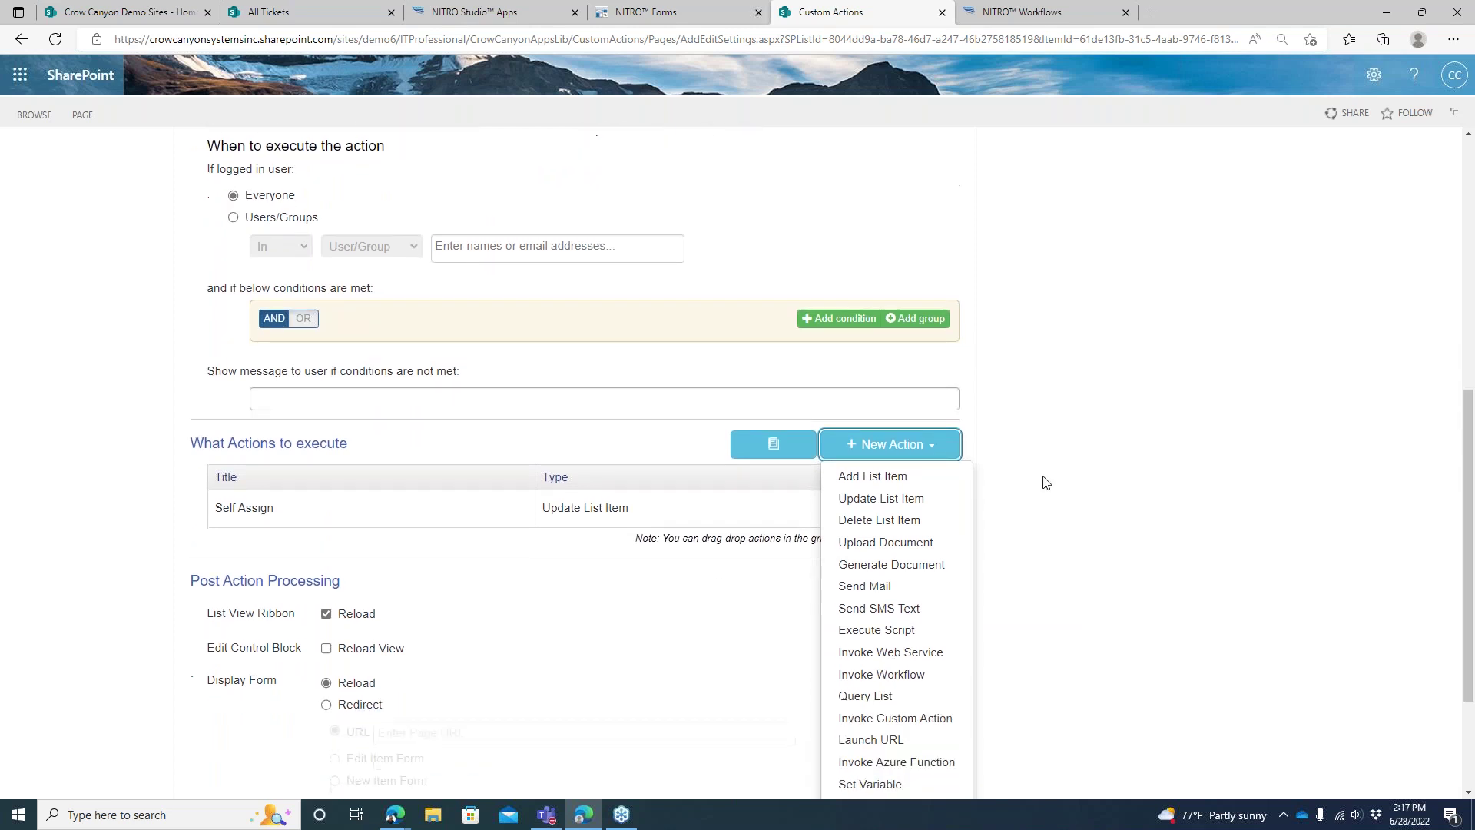
pyautogui.moveTo(1468, 424); pyautogui.dragTo(1468, 506)
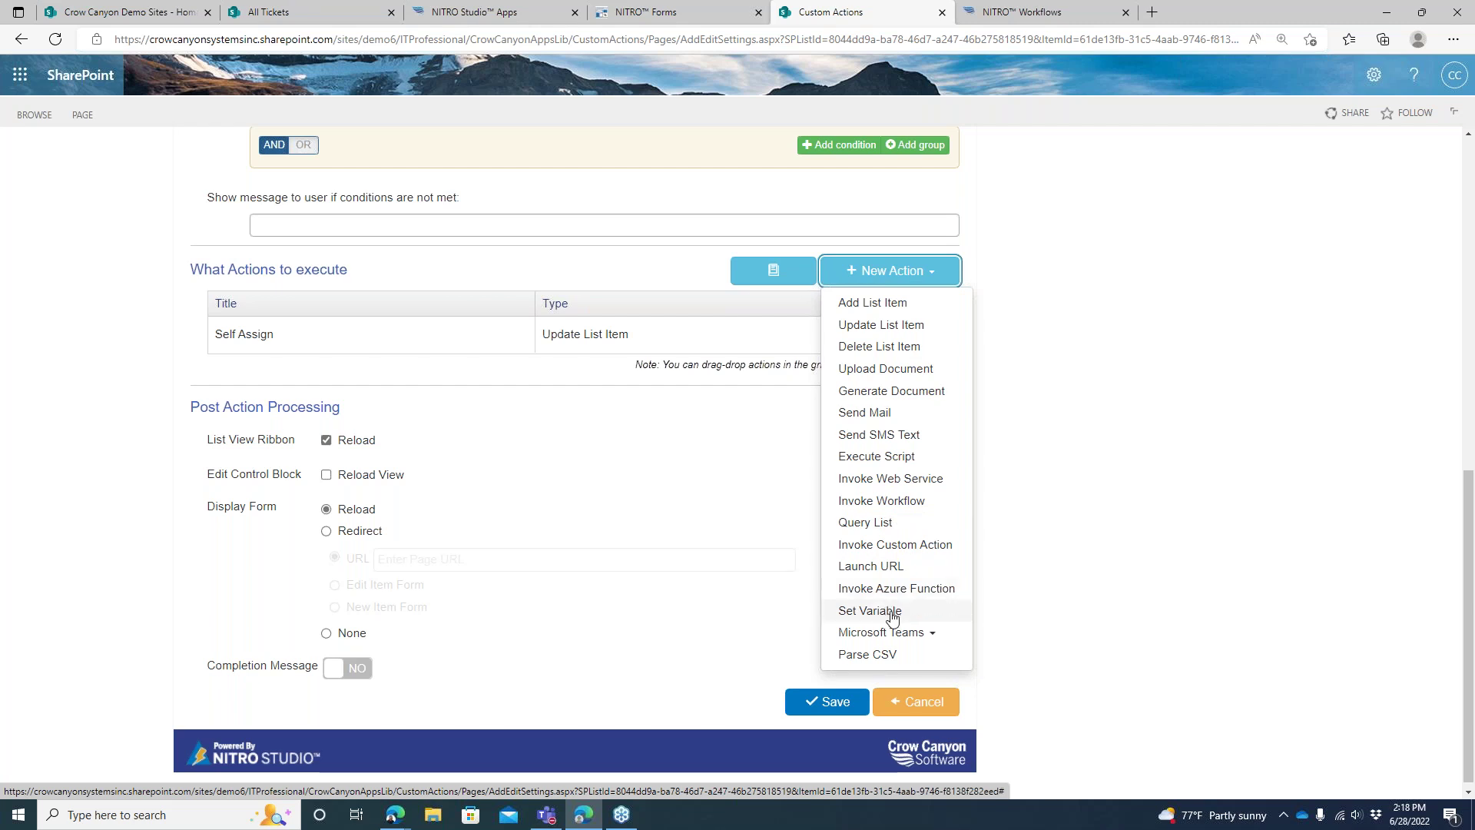
# Look through the Microsoft Teams action options, close the action types list, and reopen Update List Item
pyautogui.click(889, 633)
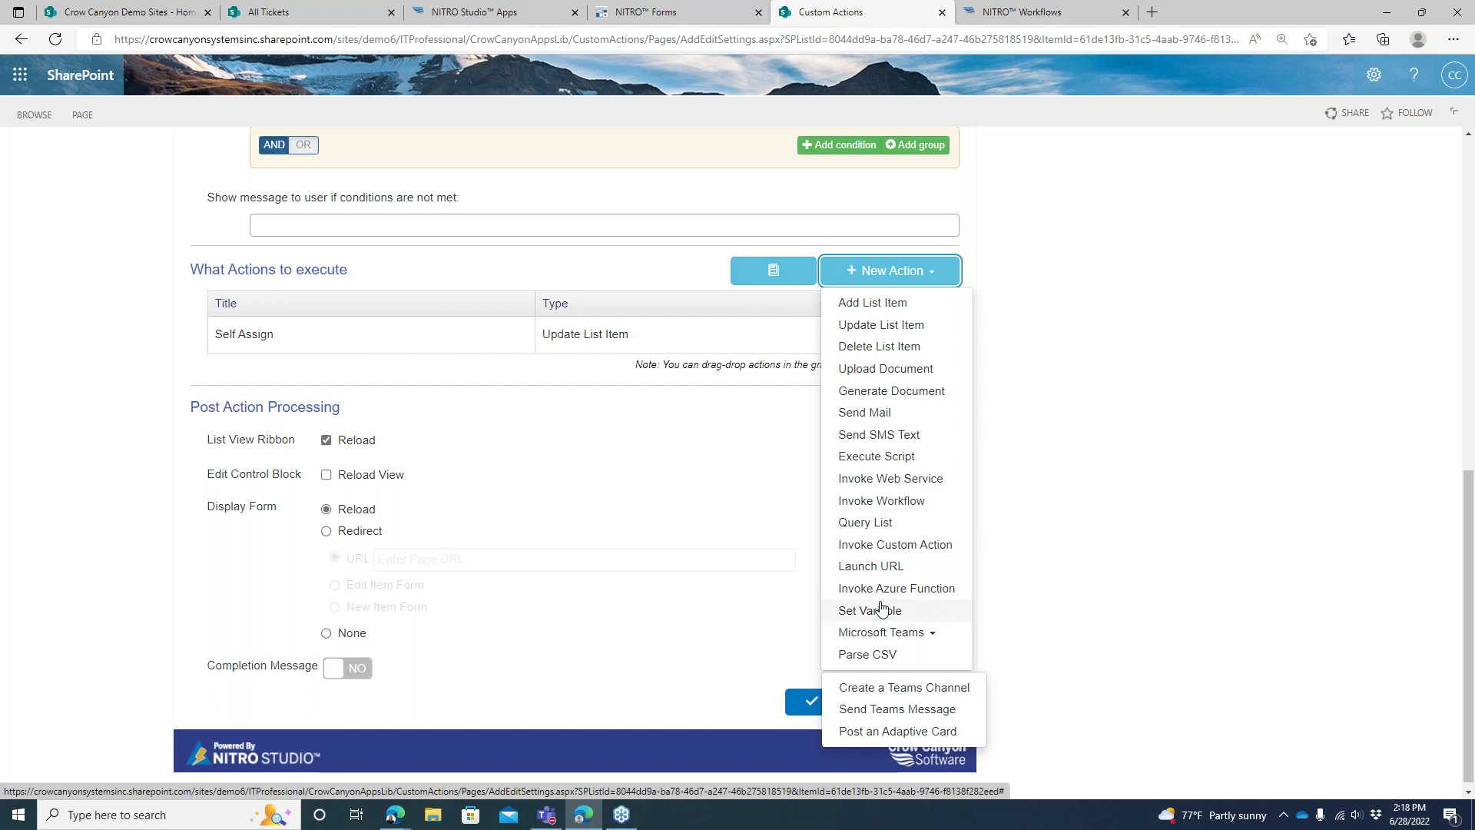
pyautogui.click(921, 632)
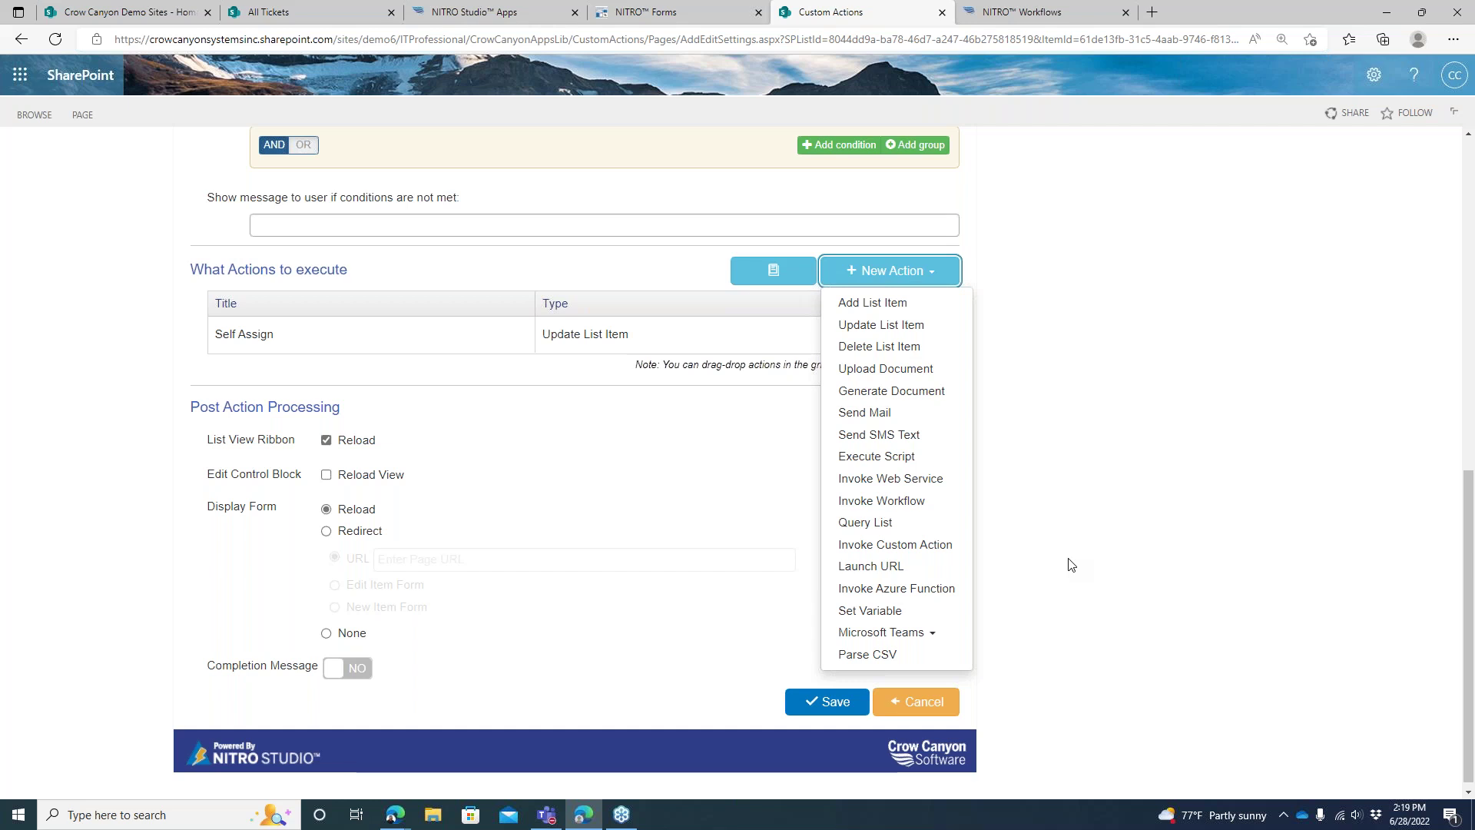
pyautogui.click(537, 396)
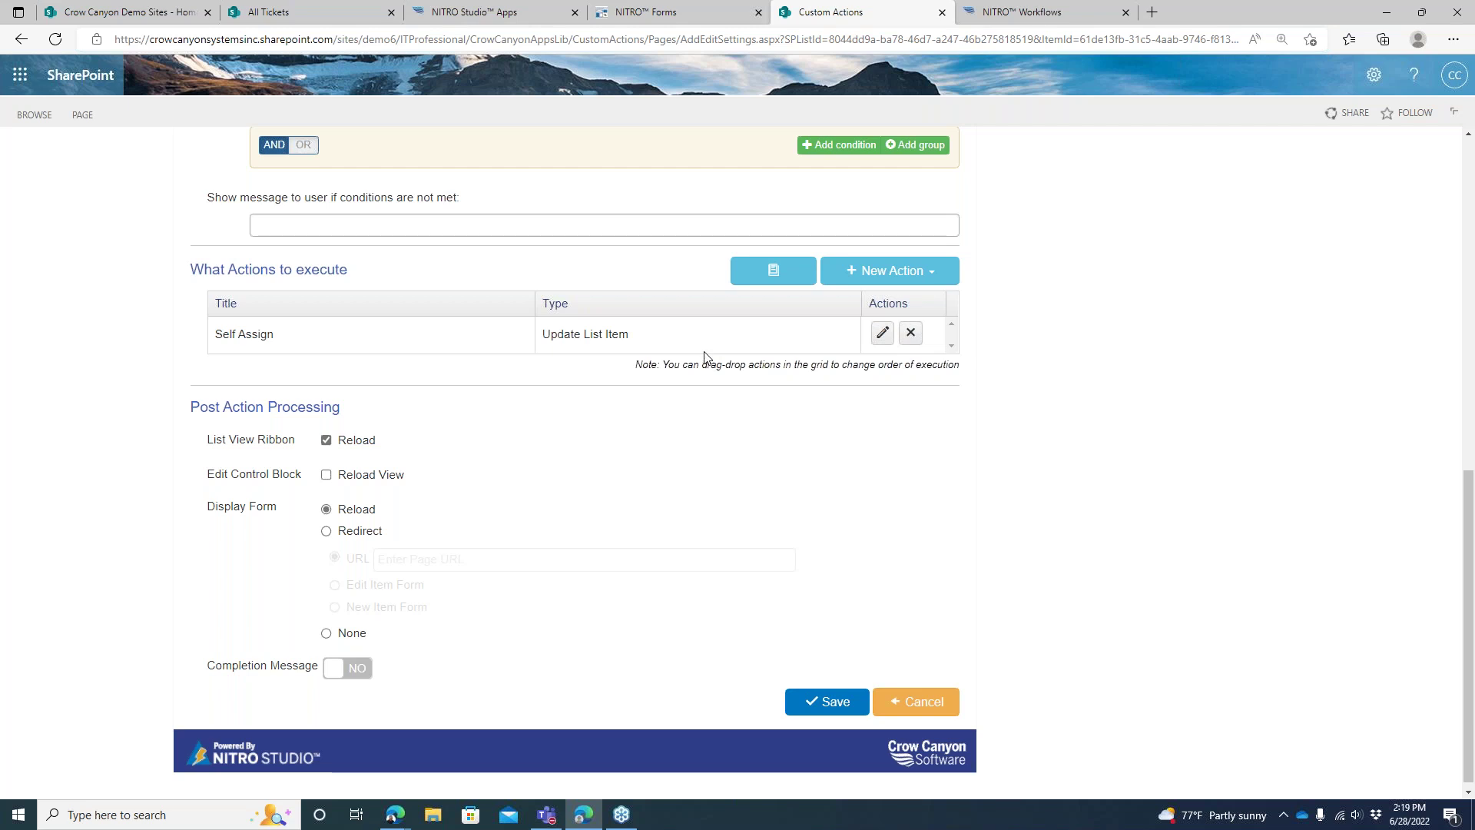
pyautogui.click(920, 275)
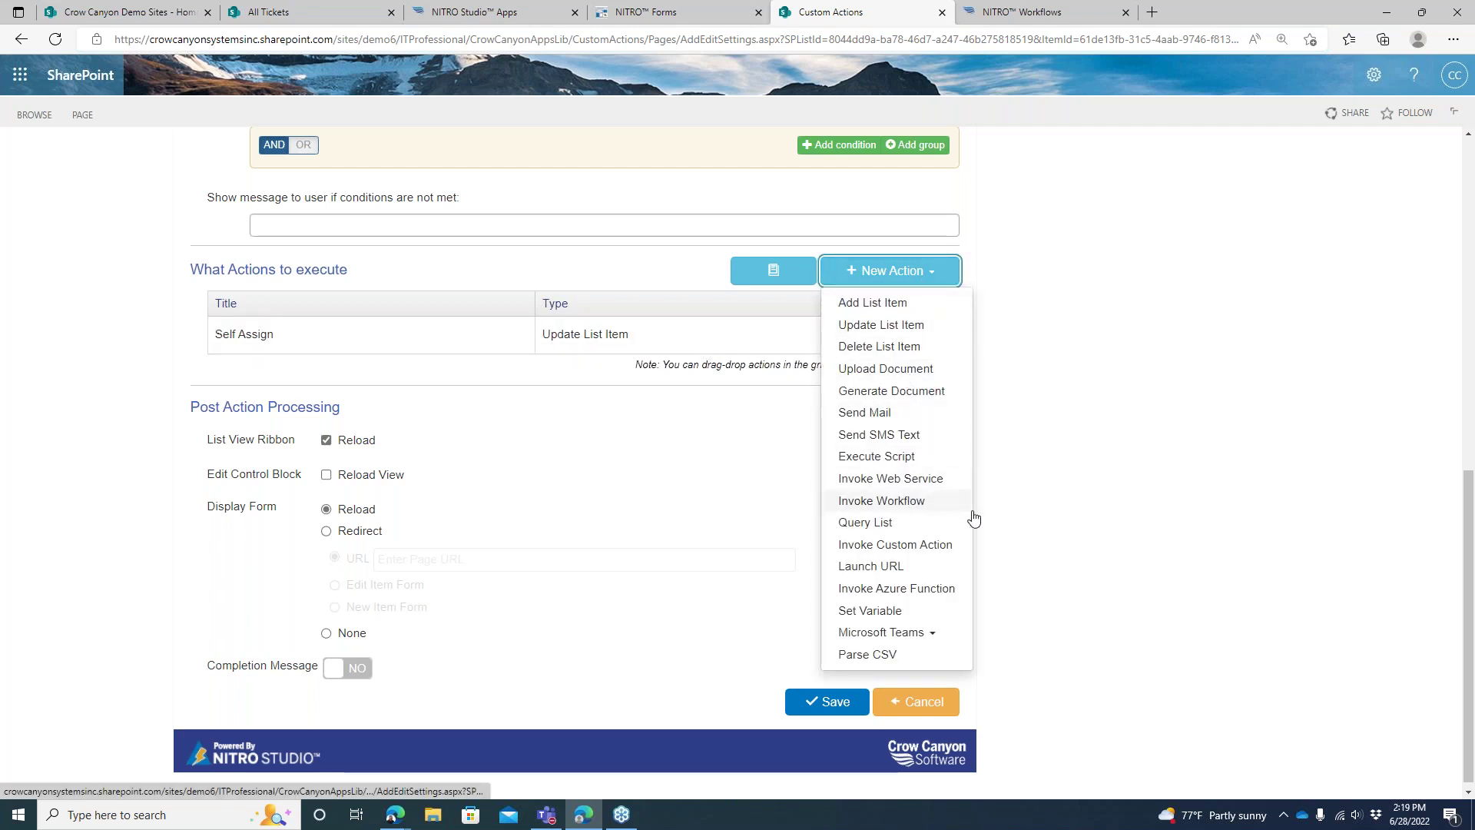
pyautogui.click(1044, 485)
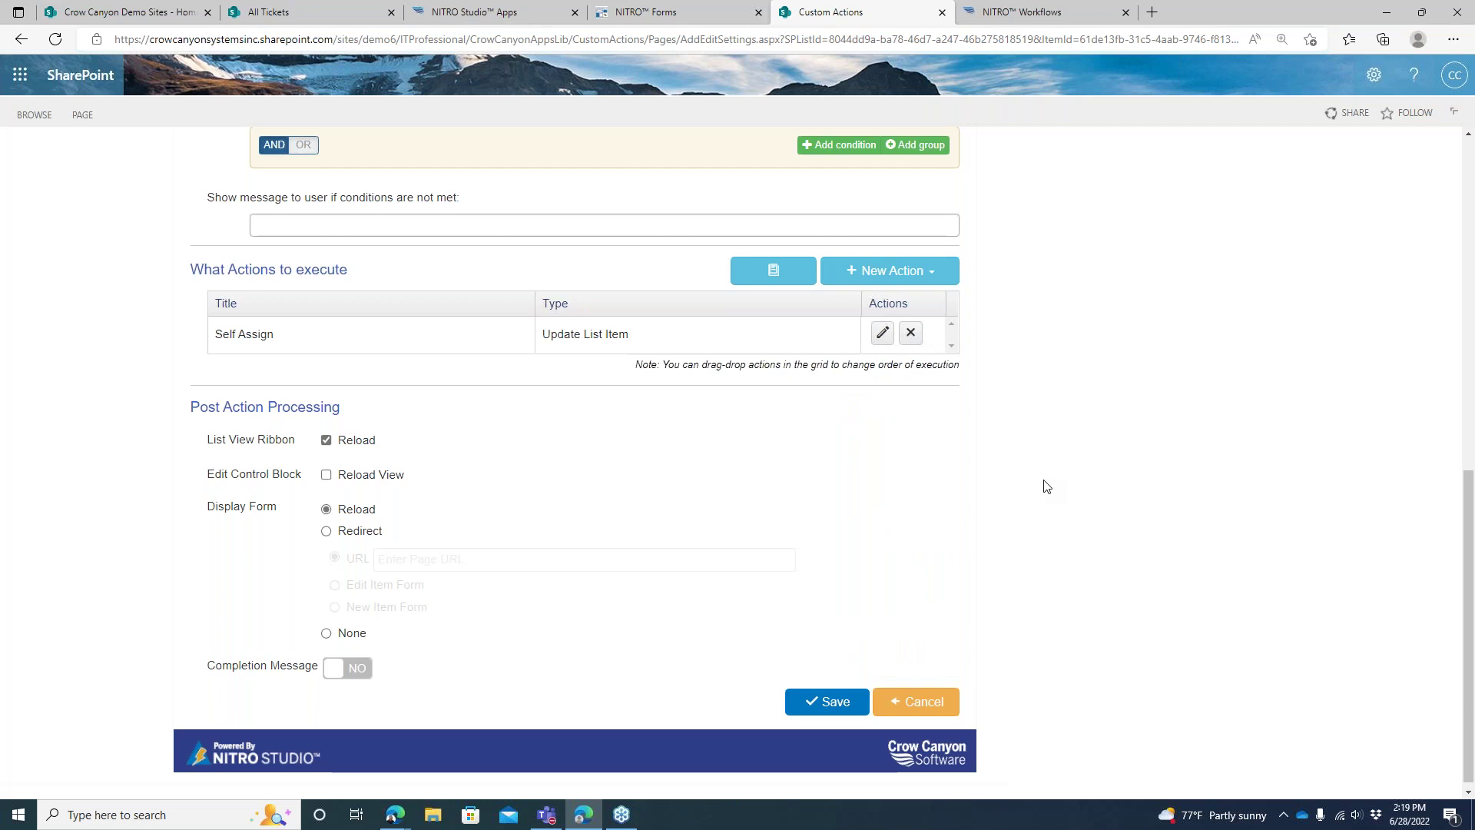
pyautogui.click(882, 332)
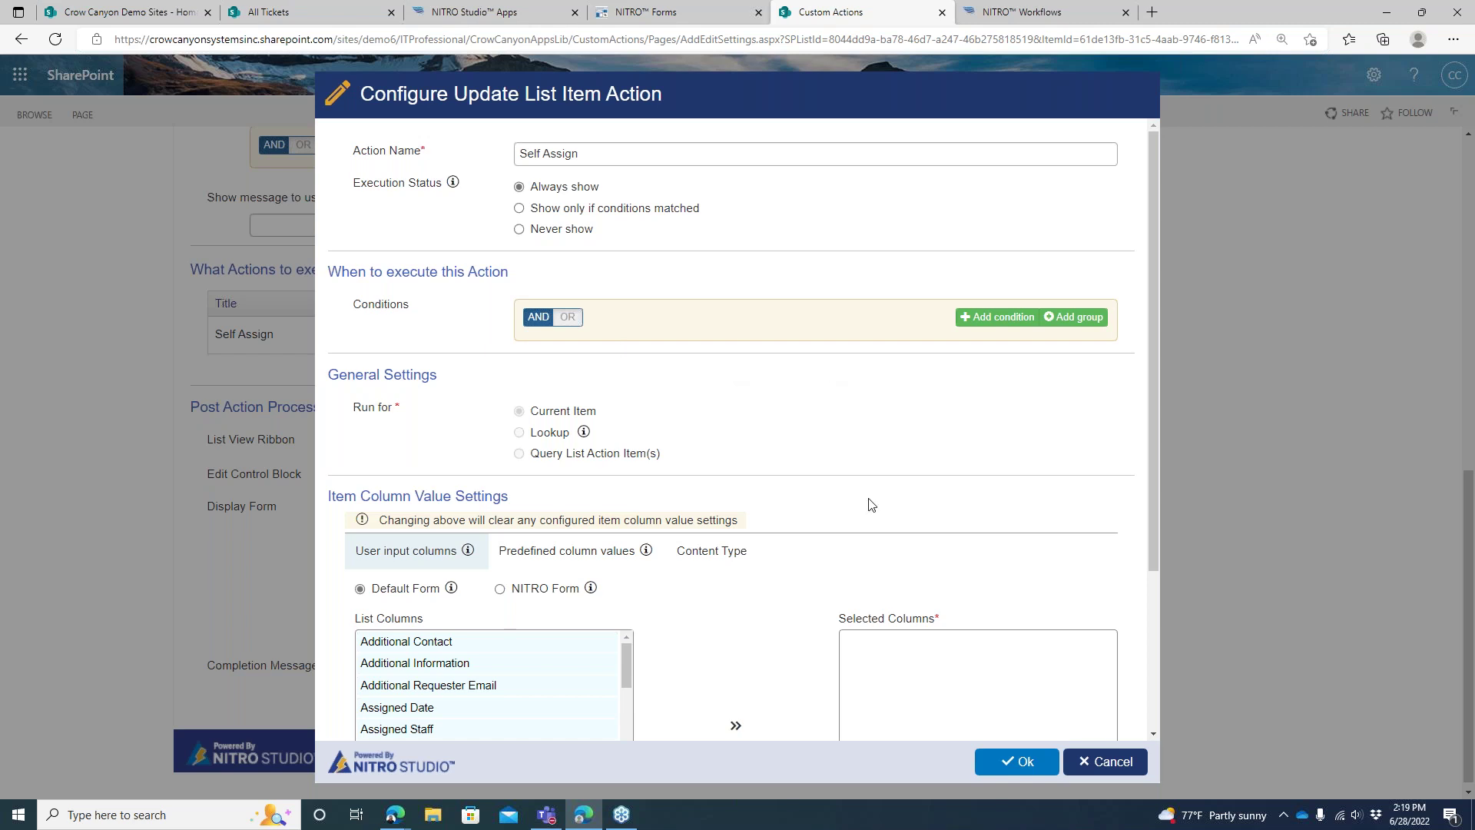
pyautogui.click(1097, 761)
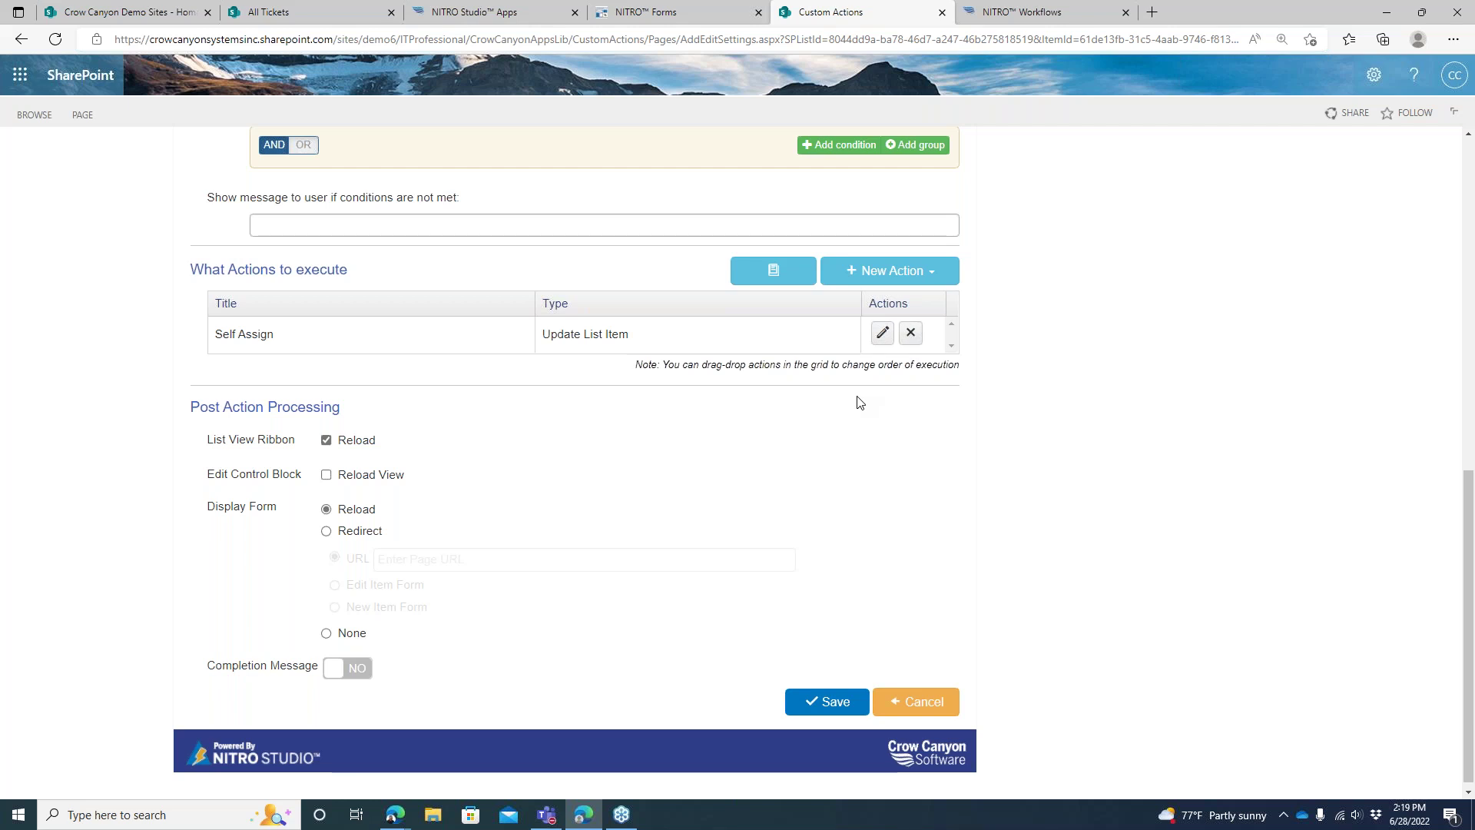
# Cancel out and create a new Tickets custom action, opening a blank Start-to-End flowchart
pyautogui.click(914, 702)
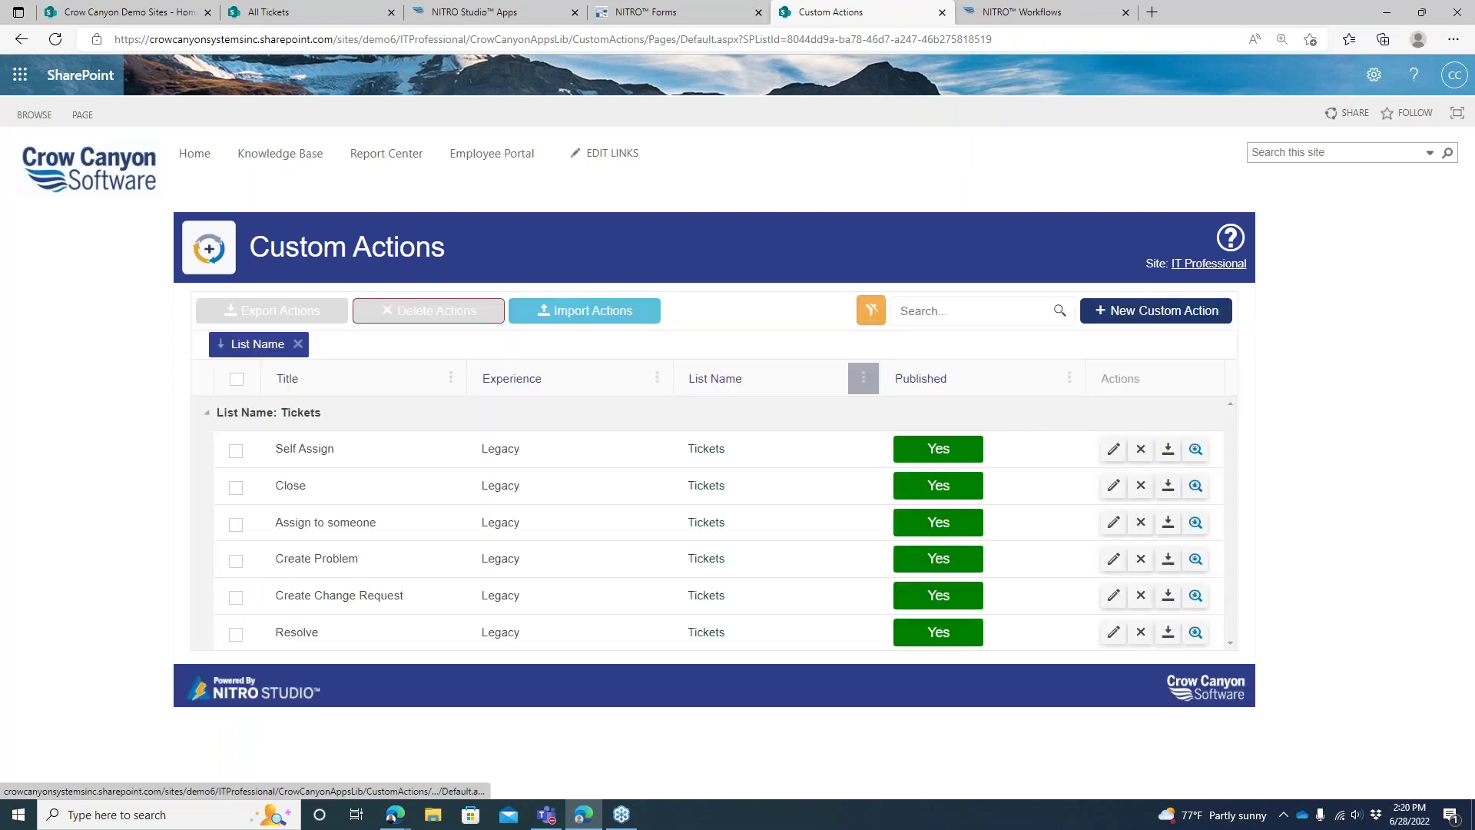
pyautogui.click(1145, 315)
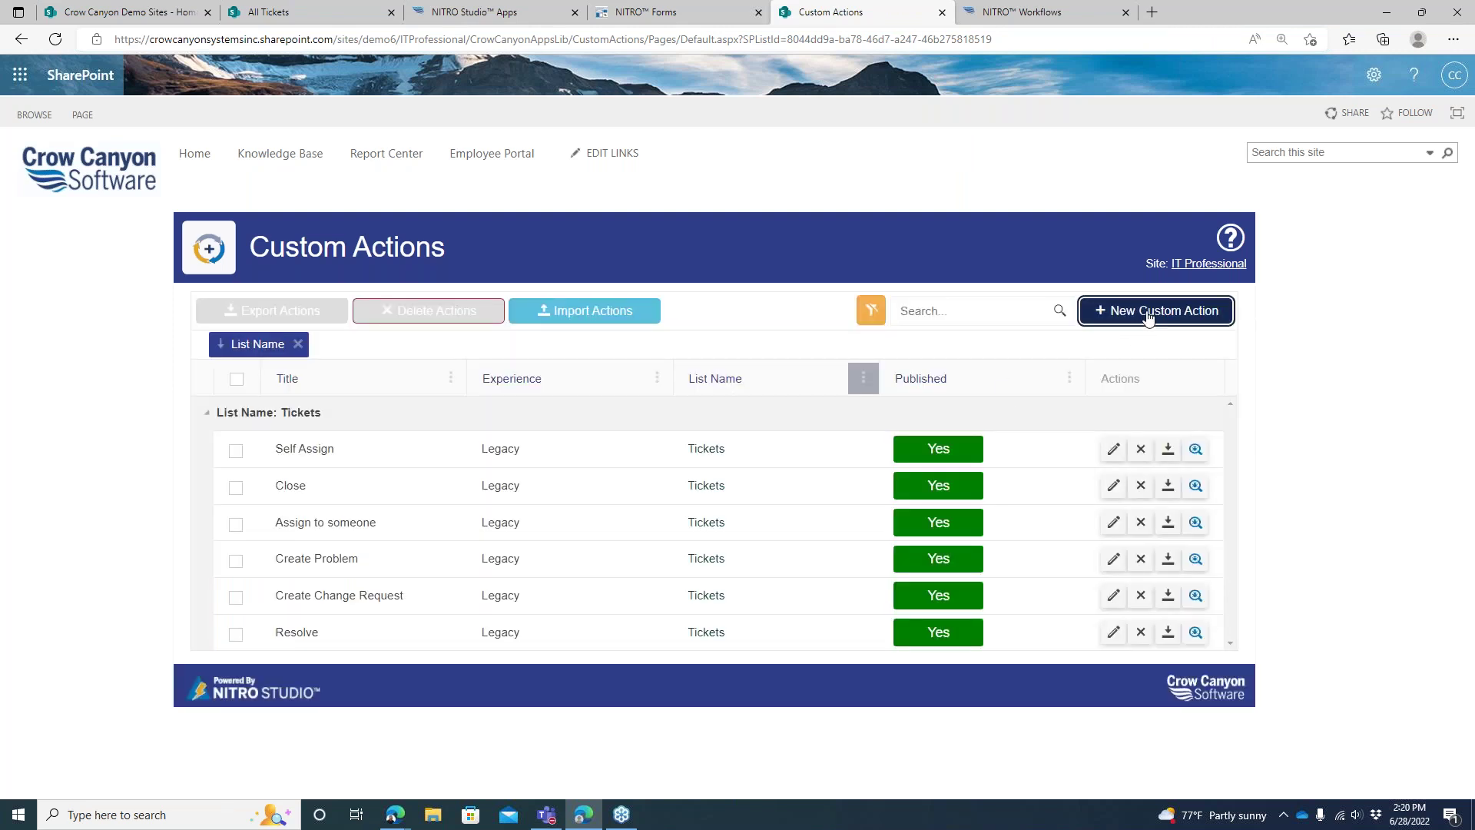
pyautogui.click(785, 247)
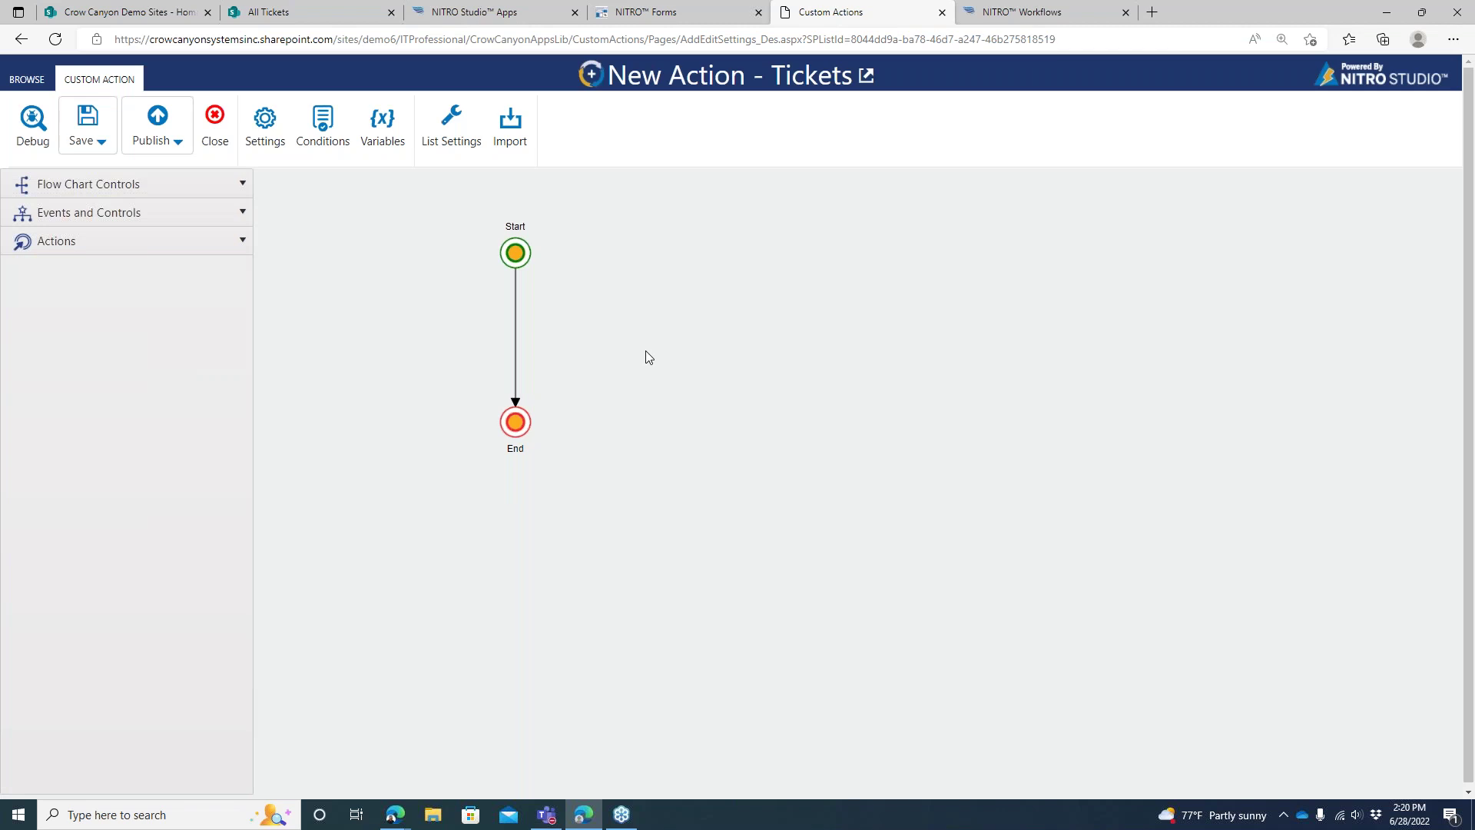
# Insert a gateway between Start and End and place Update List Item on the path to End
pyautogui.click(197, 212)
pyautogui.moveTo(154, 336); pyautogui.dragTo(524, 311)
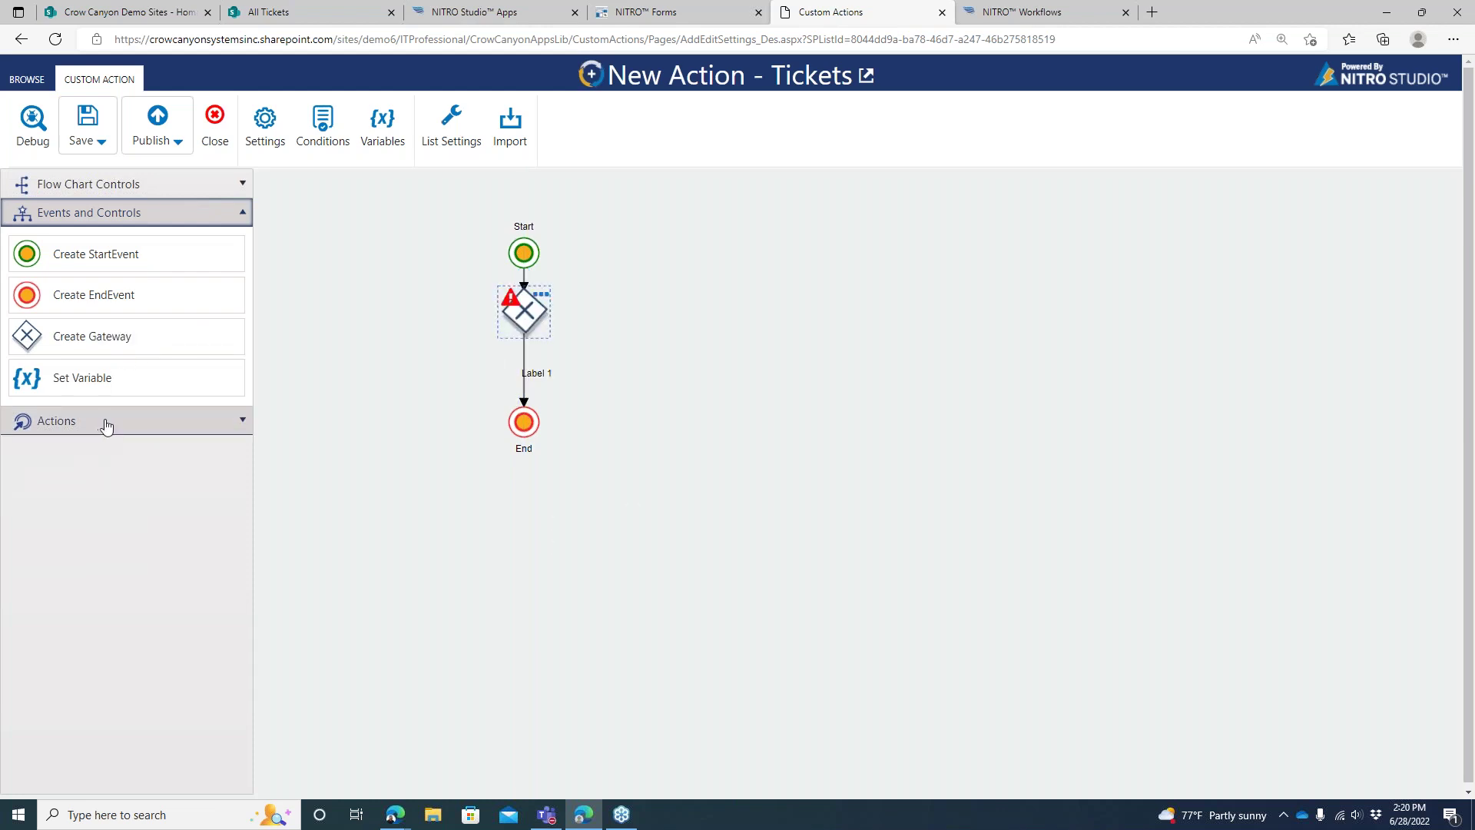
pyautogui.click(108, 422)
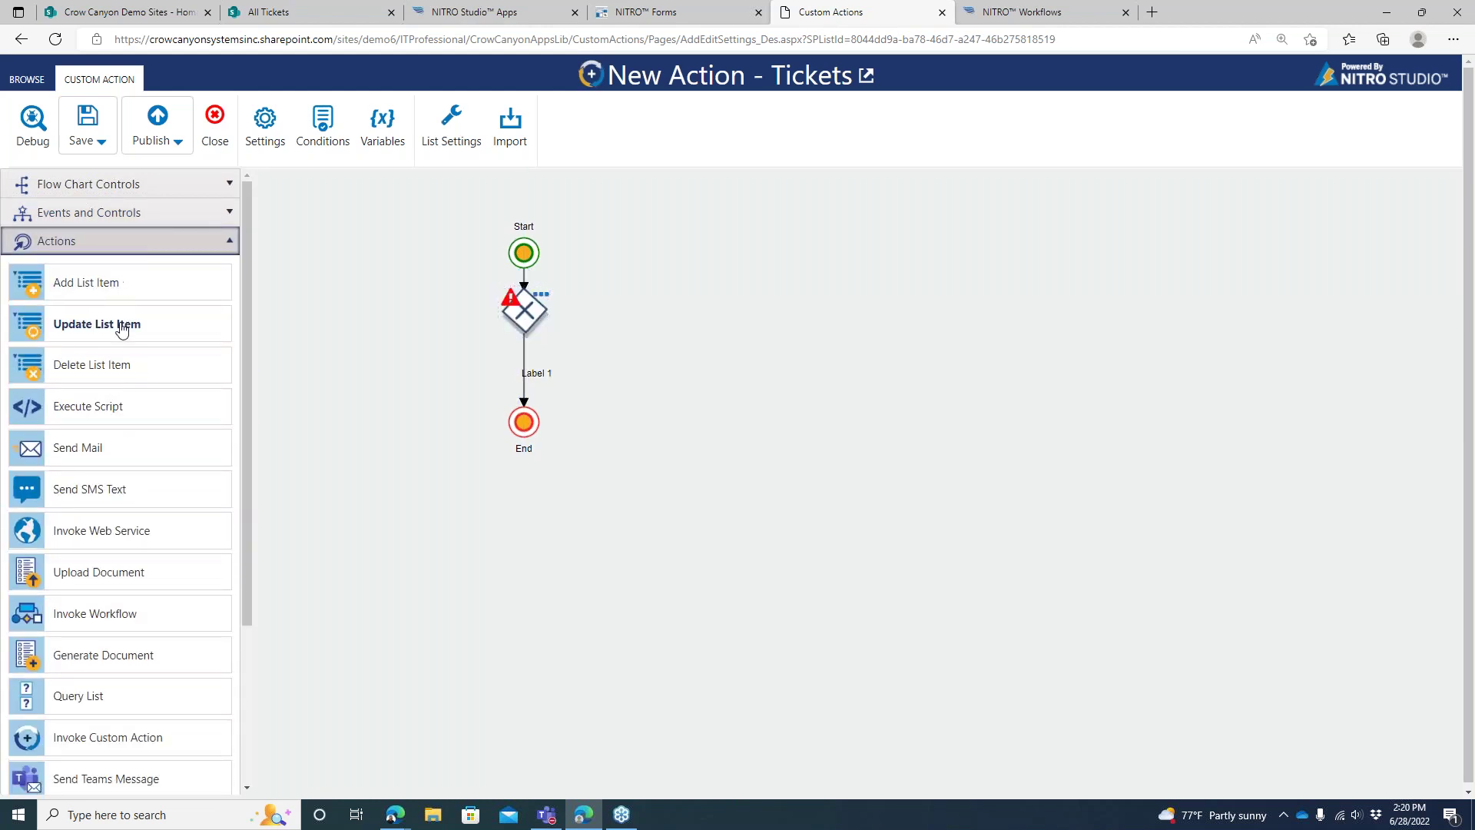
pyautogui.click(524, 311)
pyautogui.moveTo(132, 322); pyautogui.dragTo(524, 541)
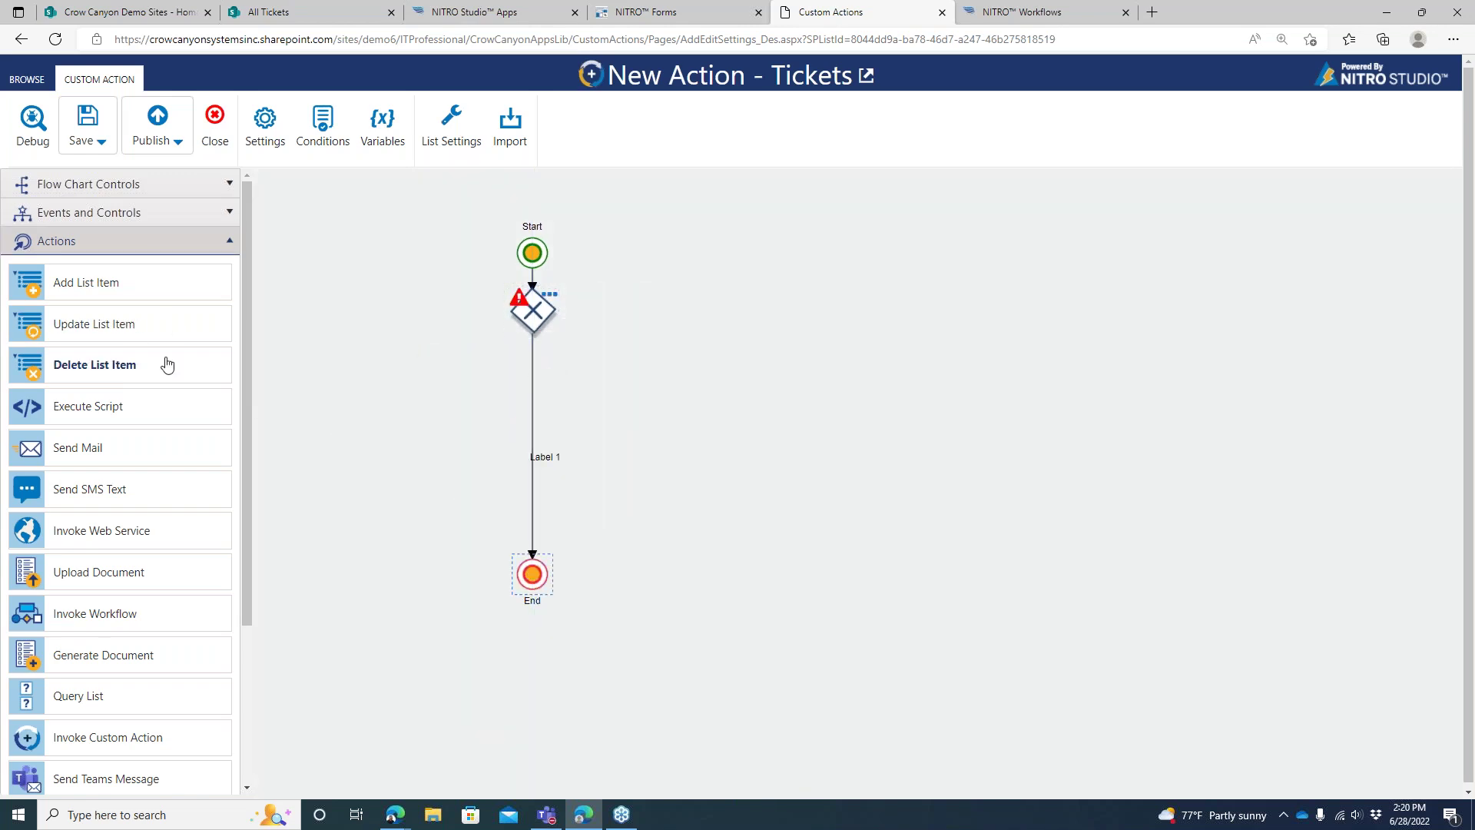
pyautogui.moveTo(150, 326); pyautogui.dragTo(539, 430)
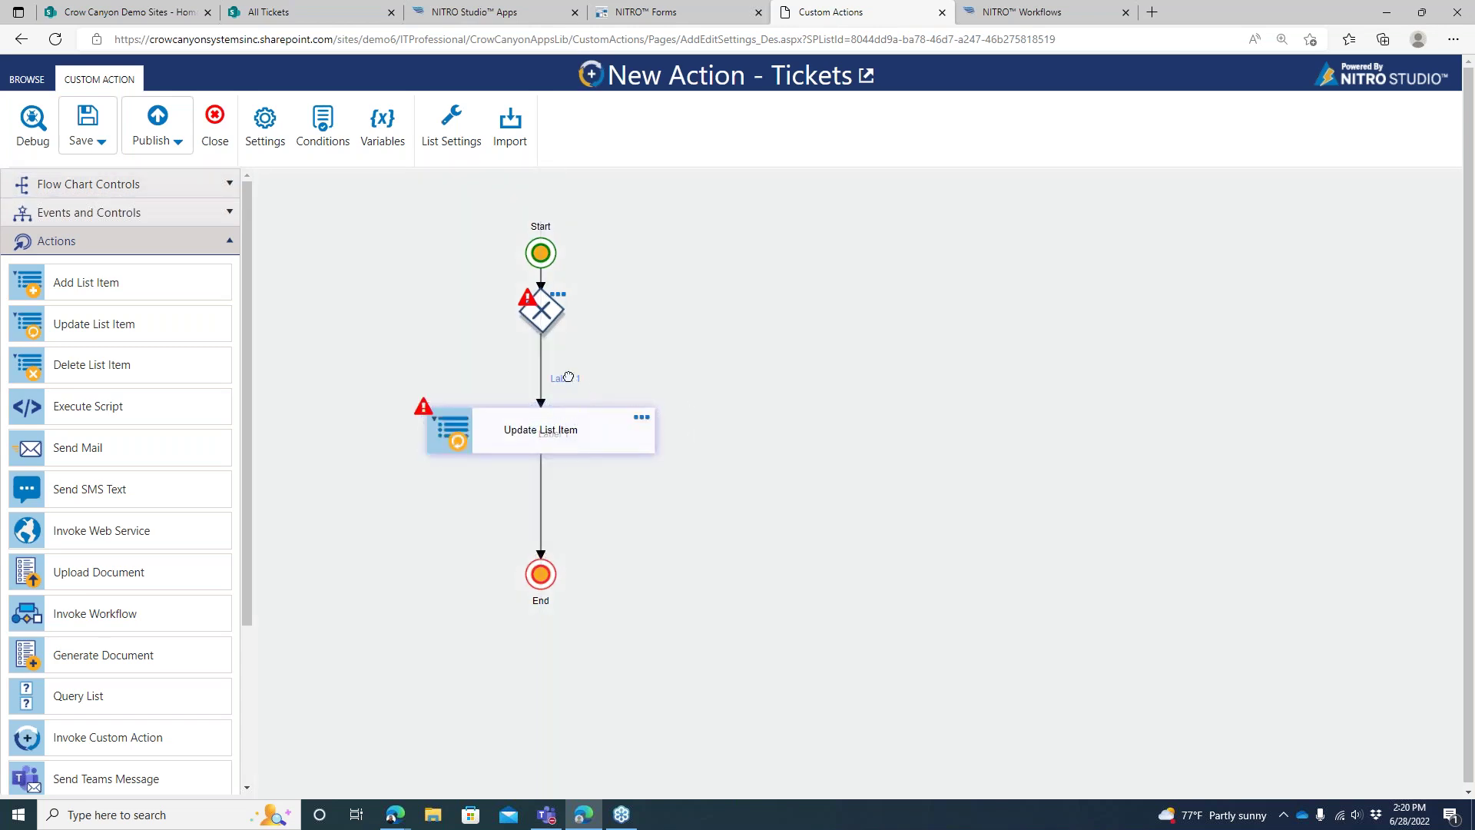
# Add an Add List Item step, connect it from the gateway, and tidy the node layout
pyautogui.moveTo(142, 298); pyautogui.dragTo(835, 321)
pyautogui.click(563, 316)
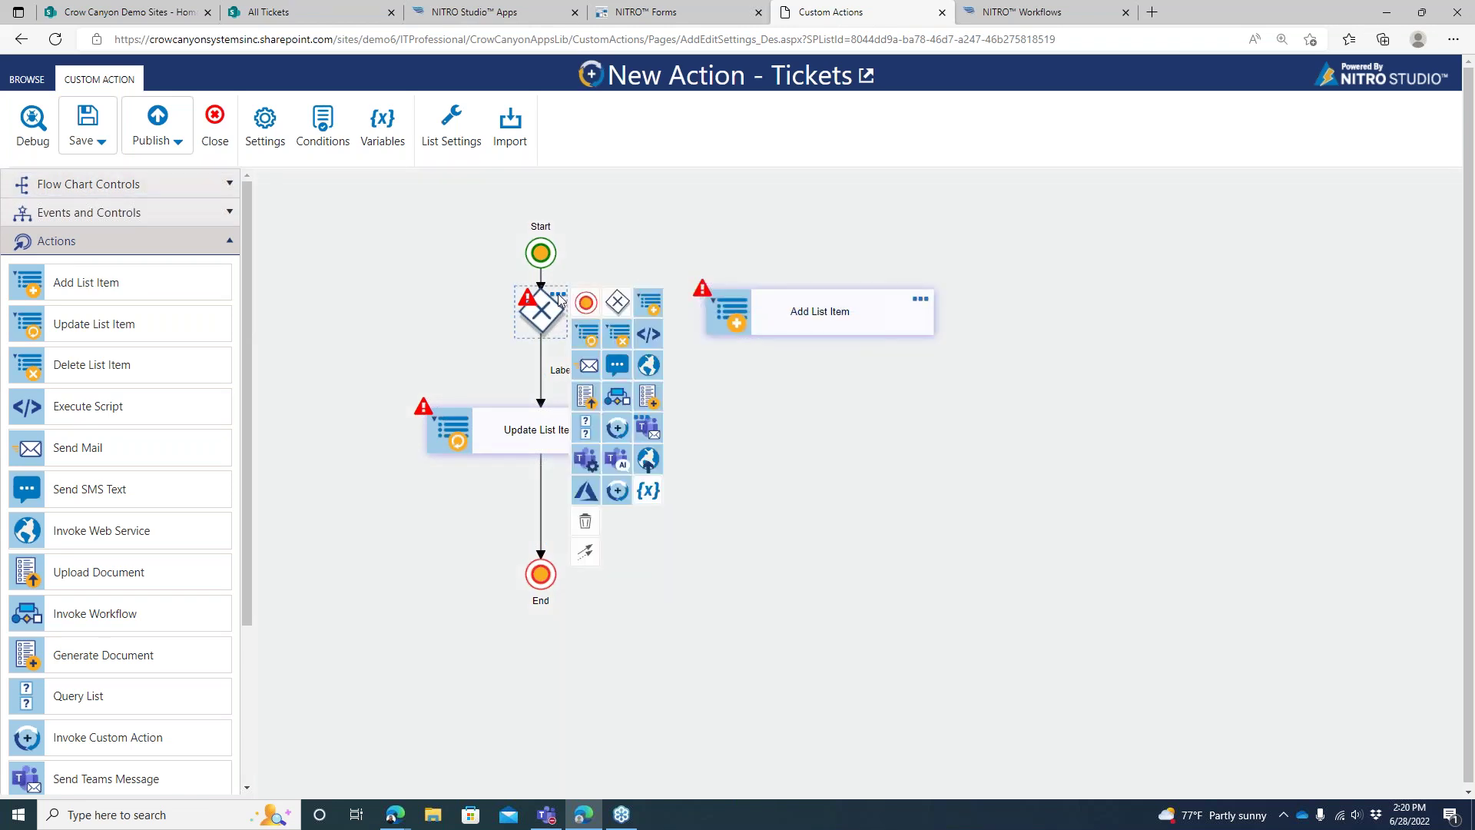
pyautogui.moveTo(585, 551); pyautogui.dragTo(699, 321)
pyautogui.moveTo(609, 480); pyautogui.dragTo(776, 315)
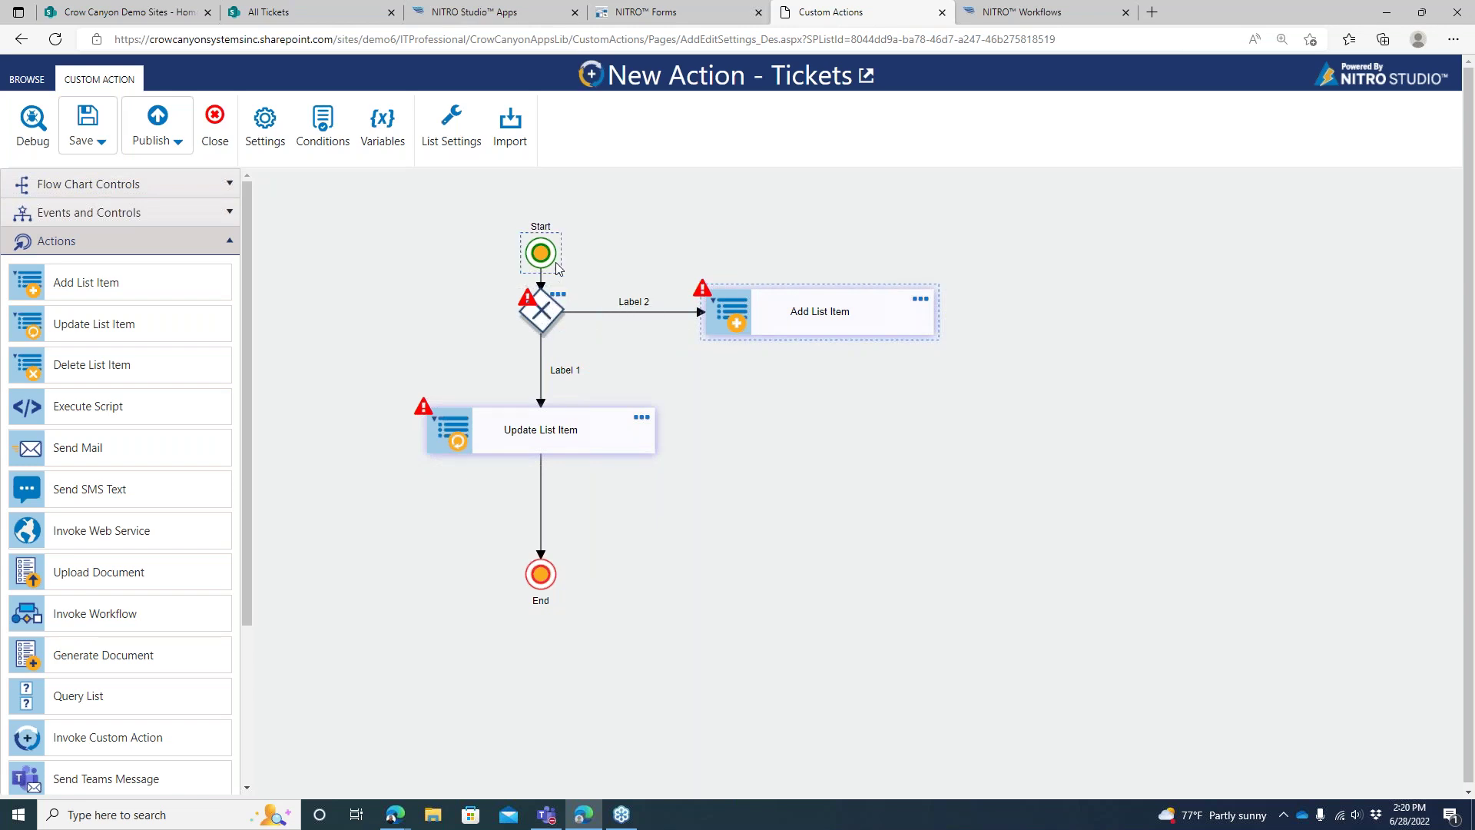
pyautogui.moveTo(550, 261); pyautogui.dragTo(550, 227)
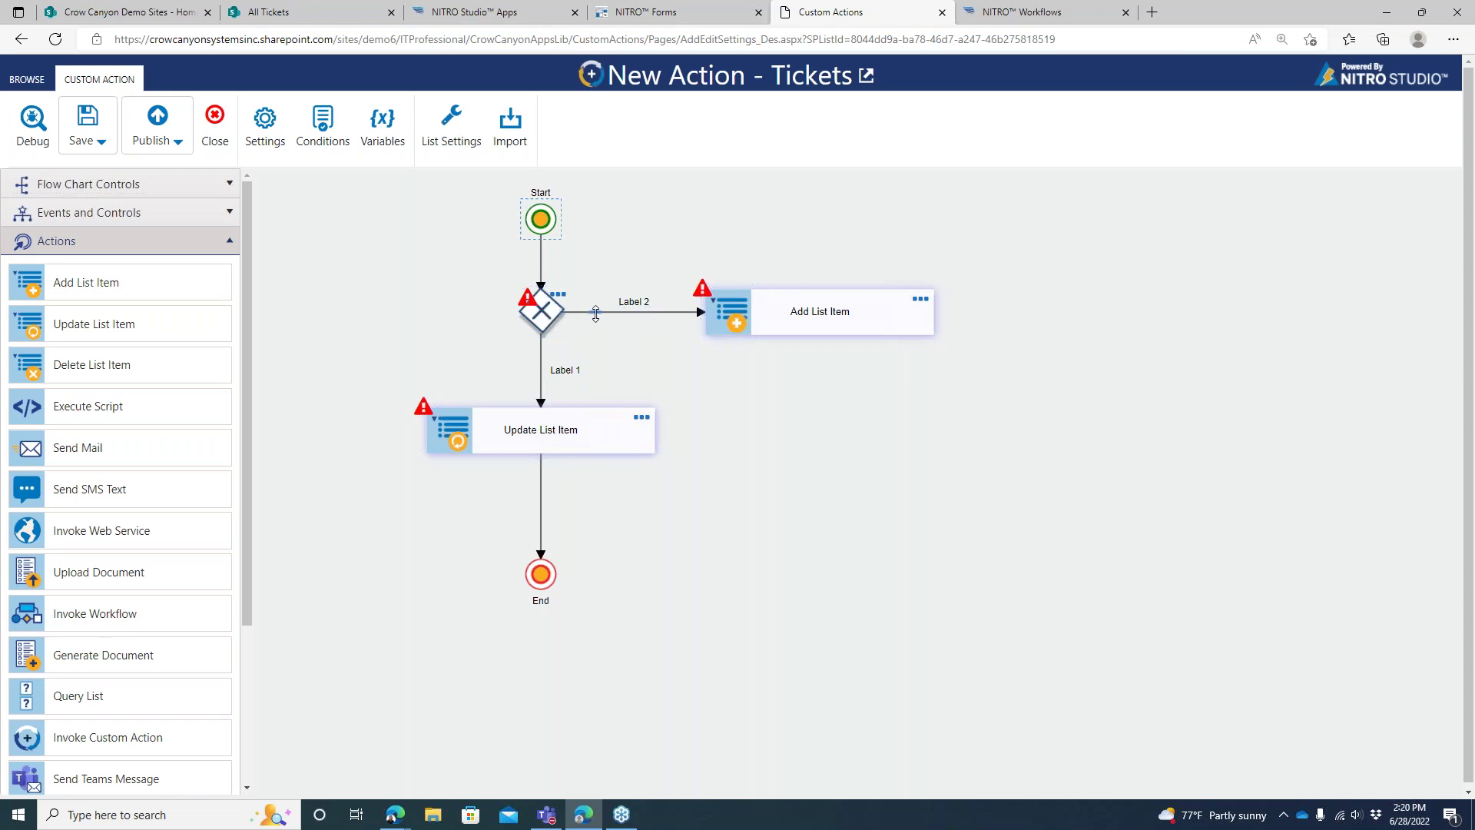
pyautogui.moveTo(835, 312); pyautogui.dragTo(1080, 319)
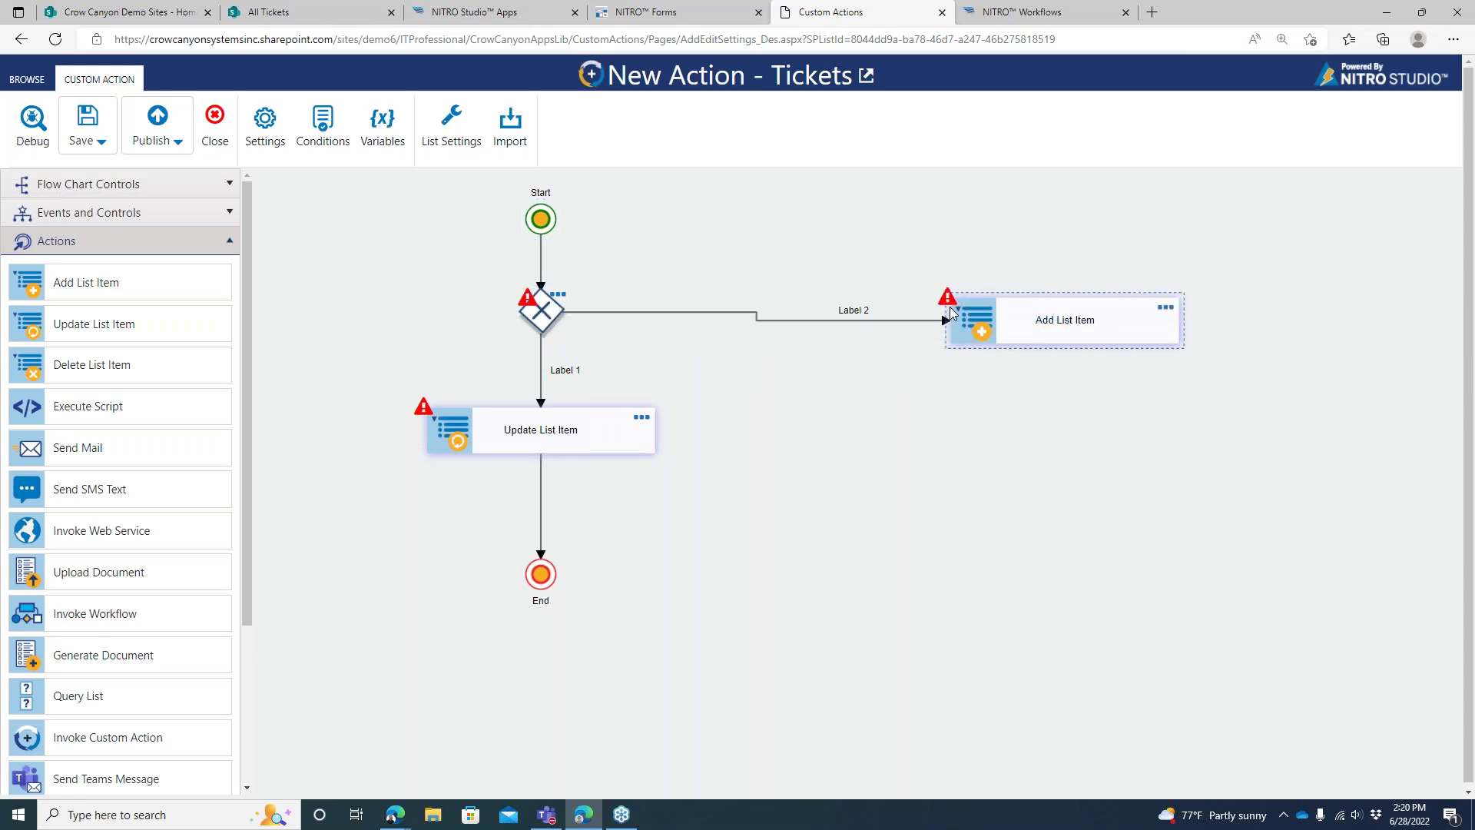
pyautogui.moveTo(848, 317); pyautogui.dragTo(645, 309)
# Add a second gateway branching to a second Update List Item, and an End after Add List Item
pyautogui.click(119, 217)
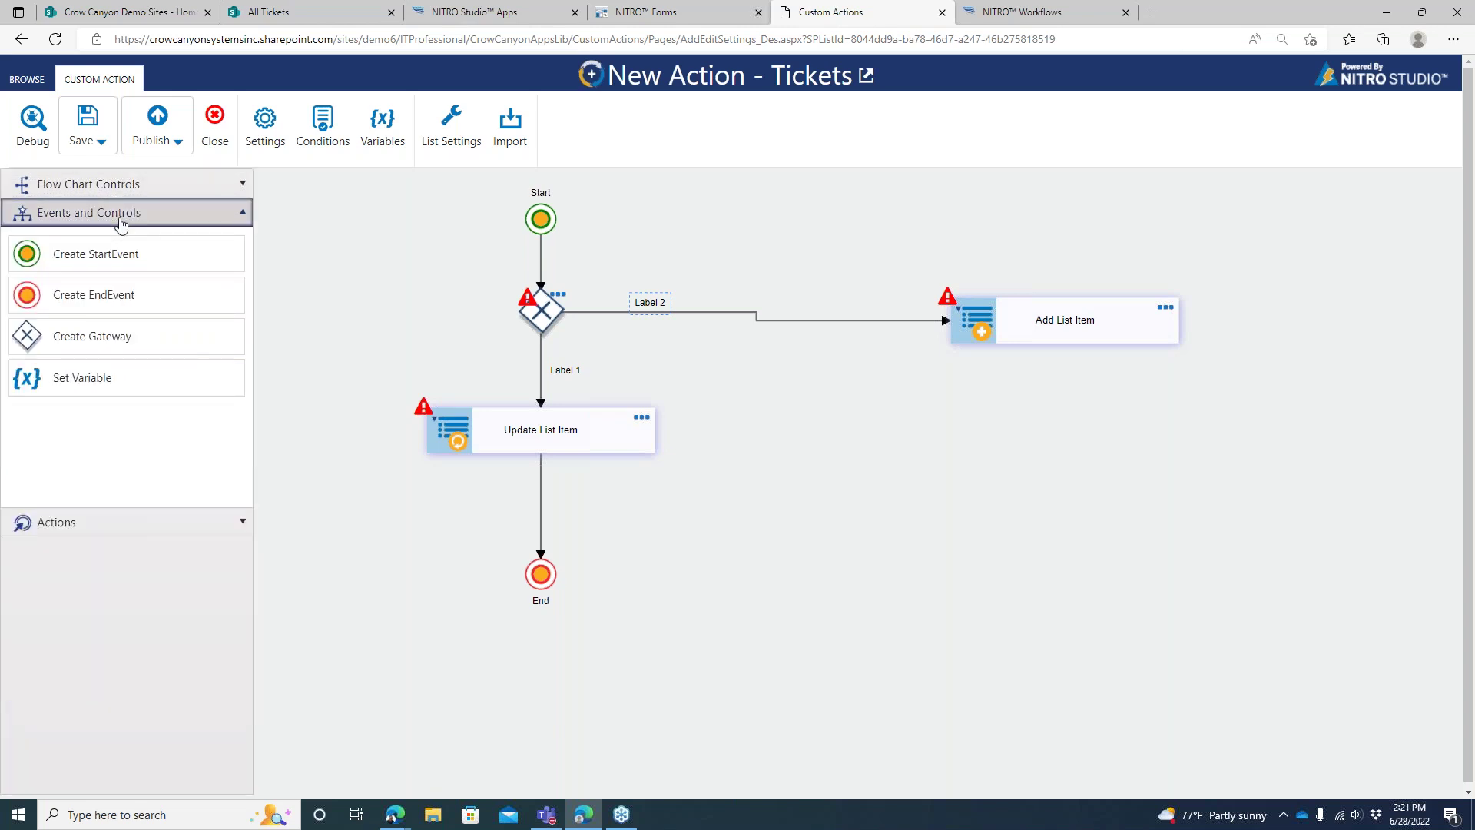
pyautogui.moveTo(117, 334); pyautogui.dragTo(791, 320)
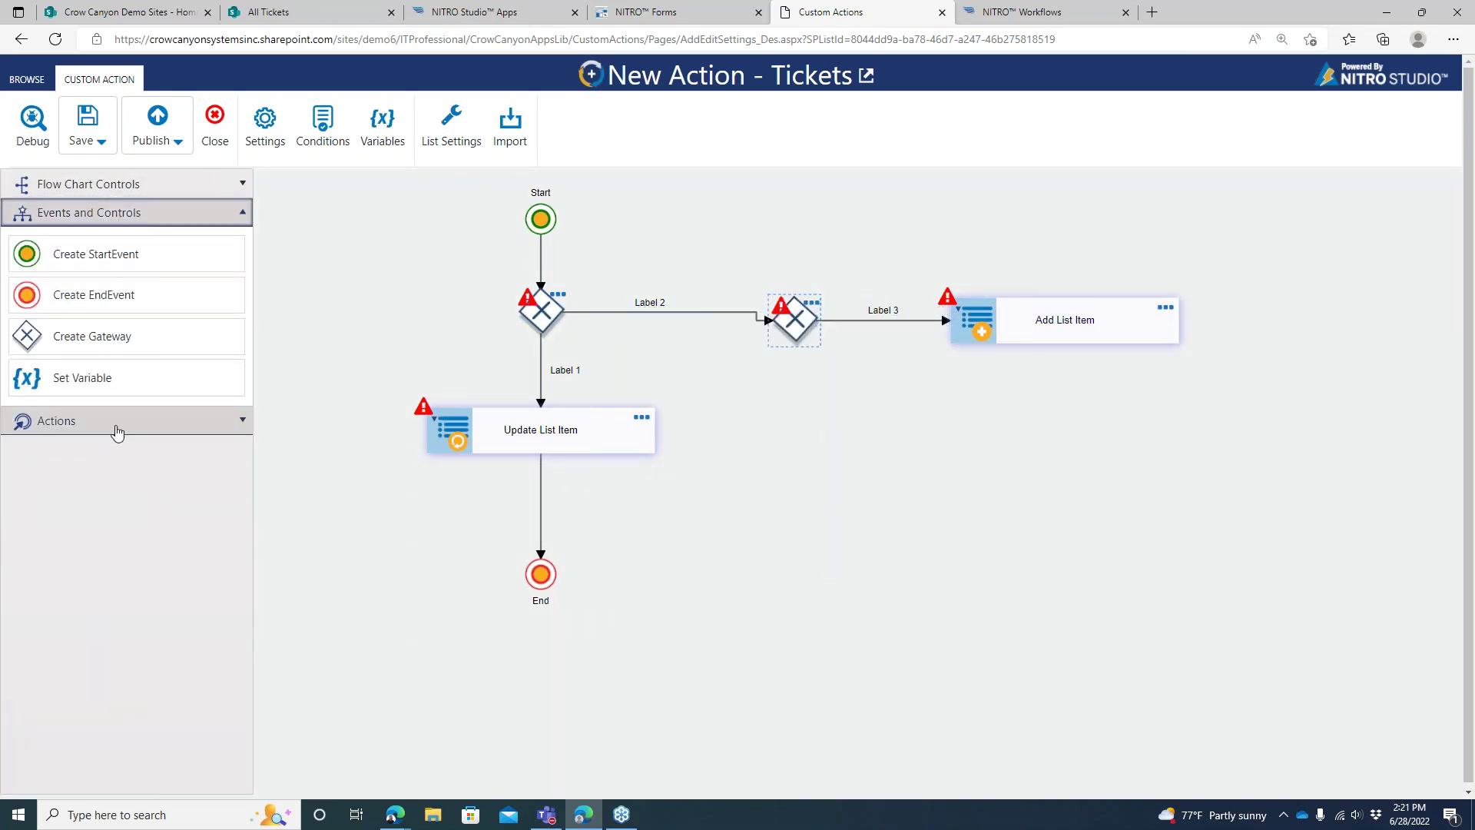
pyautogui.click(106, 432)
pyautogui.moveTo(136, 336); pyautogui.dragTo(827, 430)
pyautogui.click(803, 340)
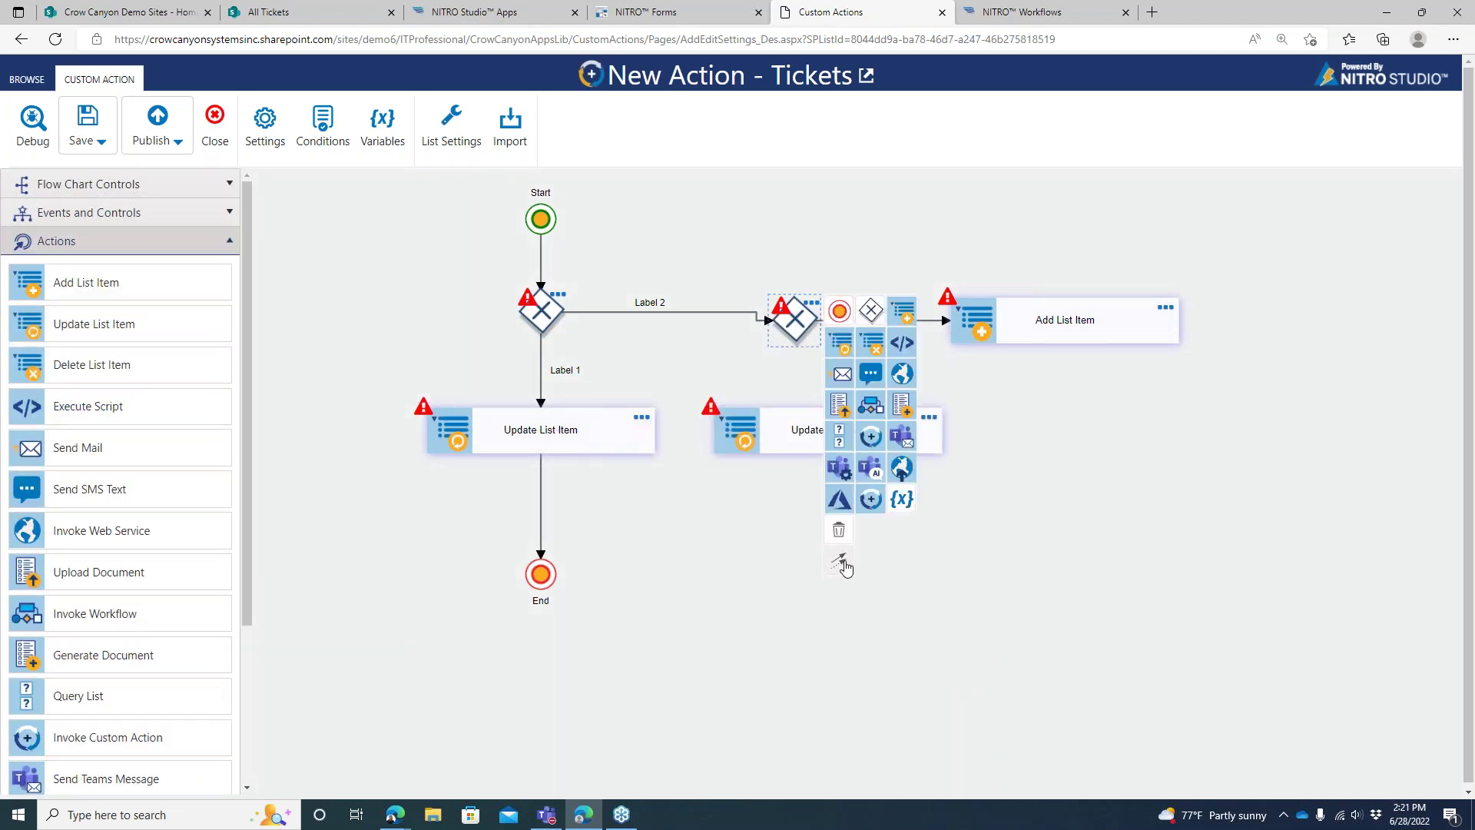
pyautogui.moveTo(839, 562); pyautogui.dragTo(827, 430)
pyautogui.click(1103, 341)
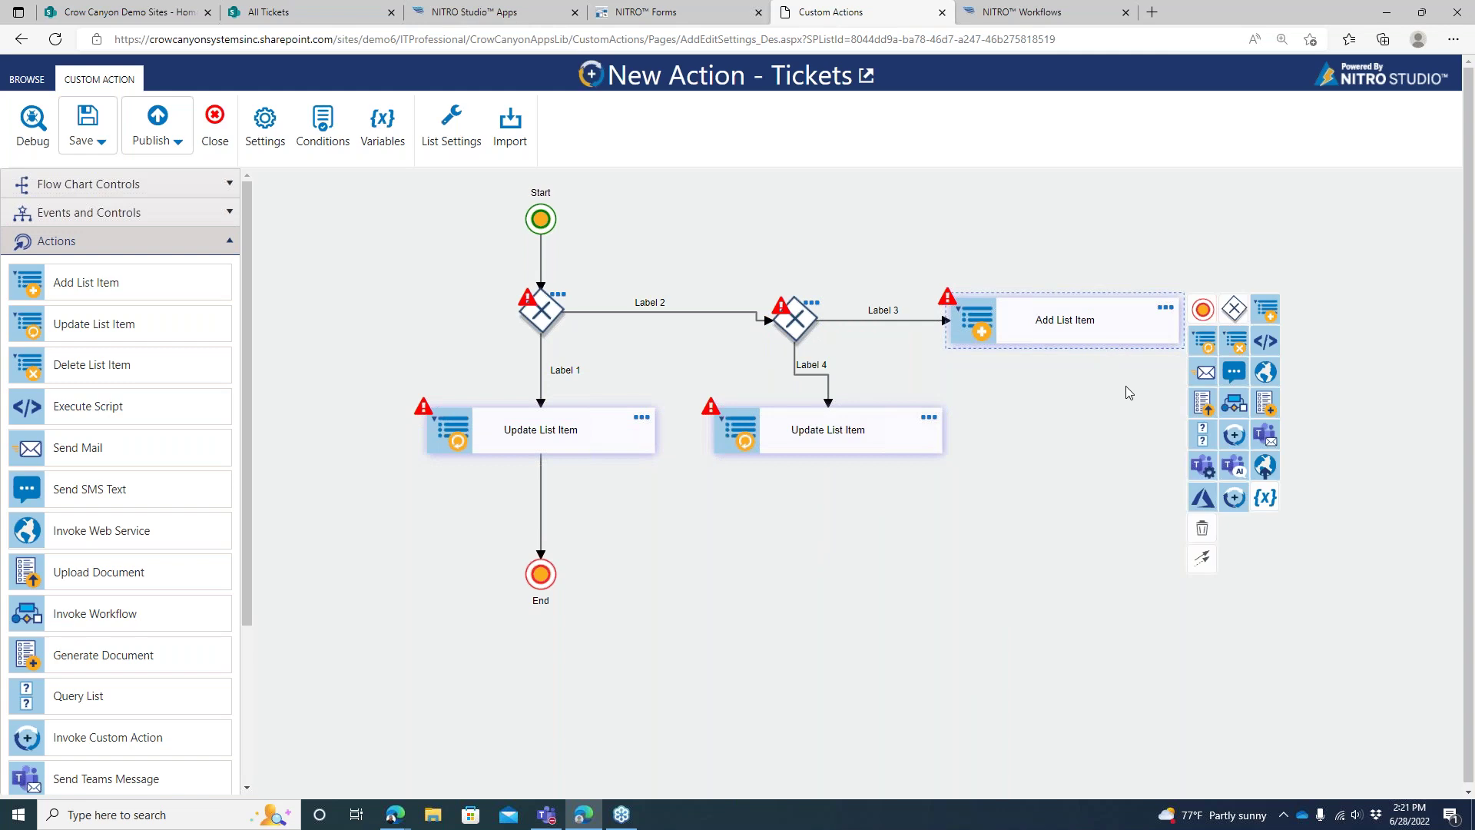
pyautogui.click(1201, 314)
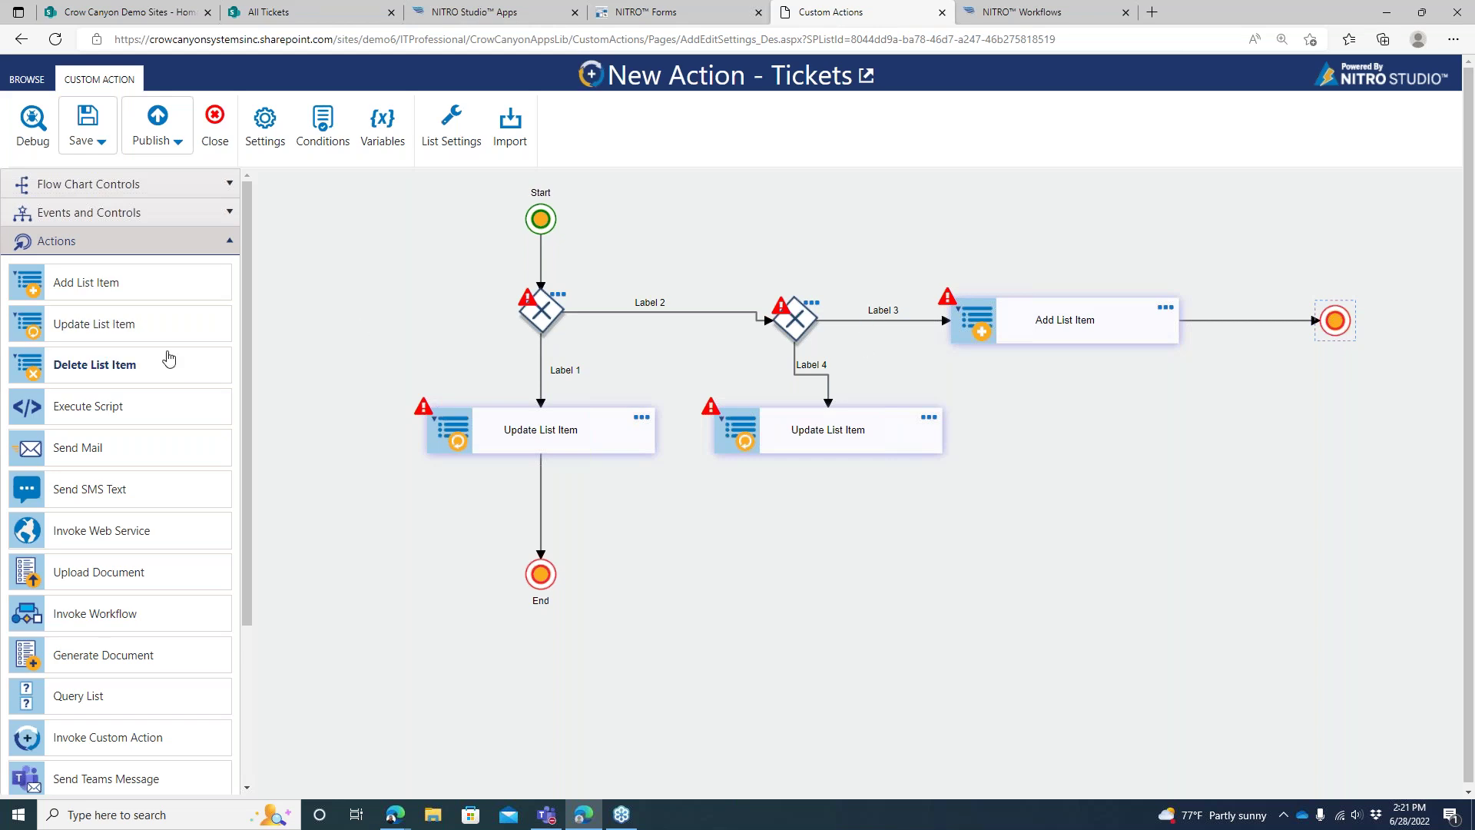
# Straighten Start, the second decision, Add List Item and End, and attach an End to the second Update List Item
pyautogui.moveTo(540, 221); pyautogui.dragTo(540, 210)
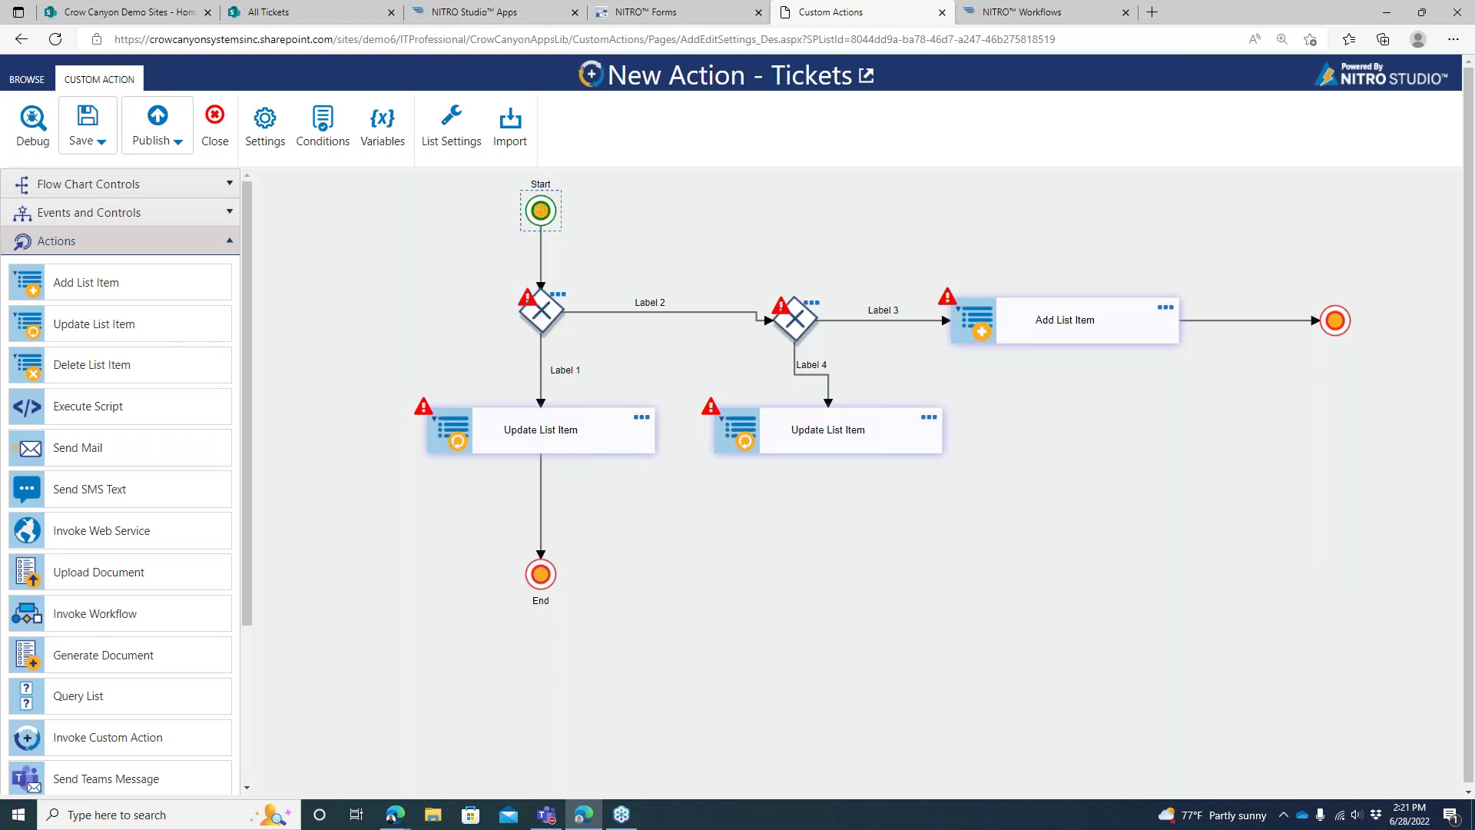
pyautogui.moveTo(795, 323); pyautogui.dragTo(815, 316)
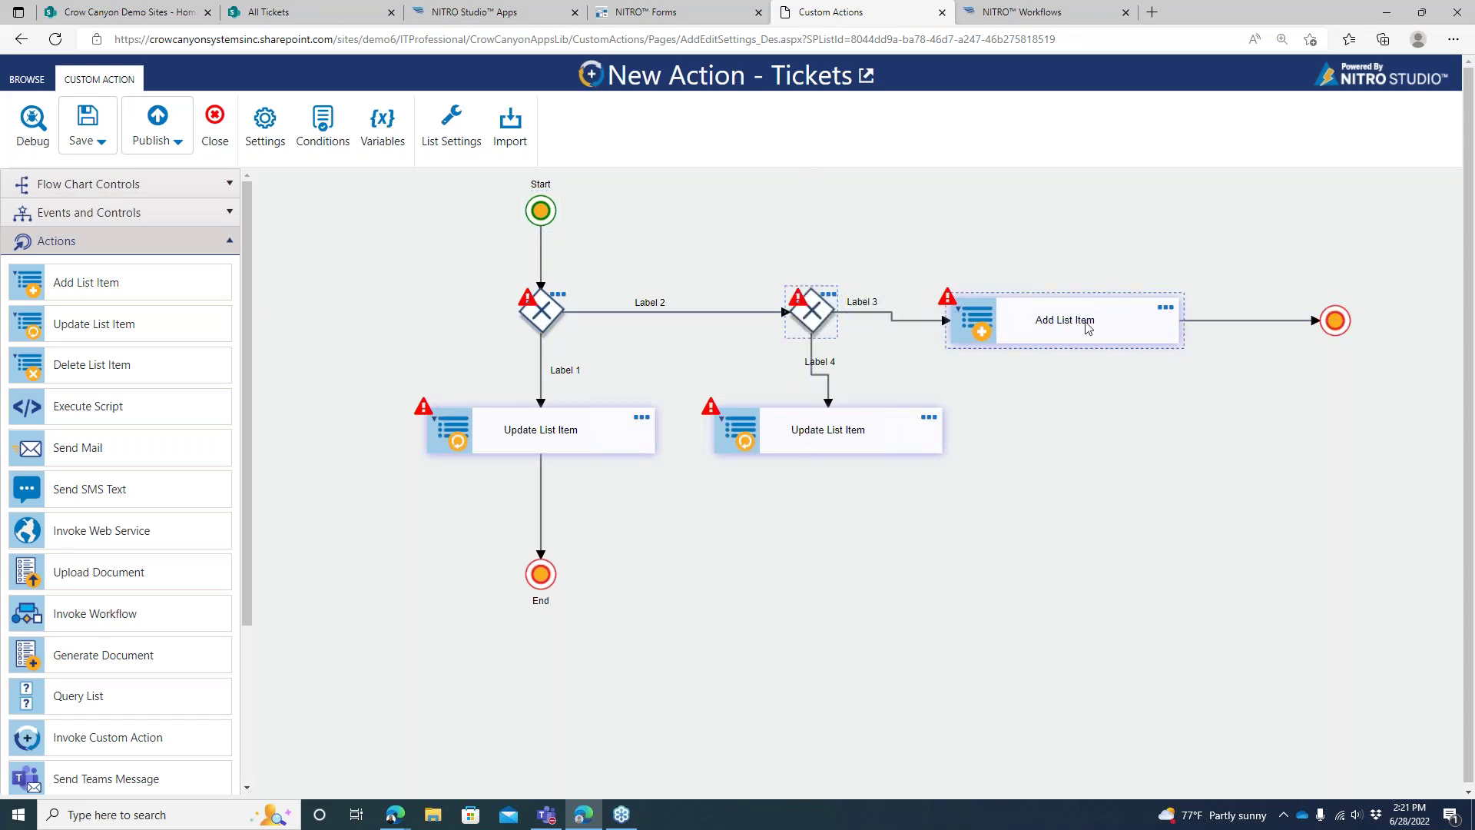
pyautogui.moveTo(1096, 321); pyautogui.dragTo(1095, 312)
pyautogui.moveTo(1317, 319); pyautogui.dragTo(1317, 311)
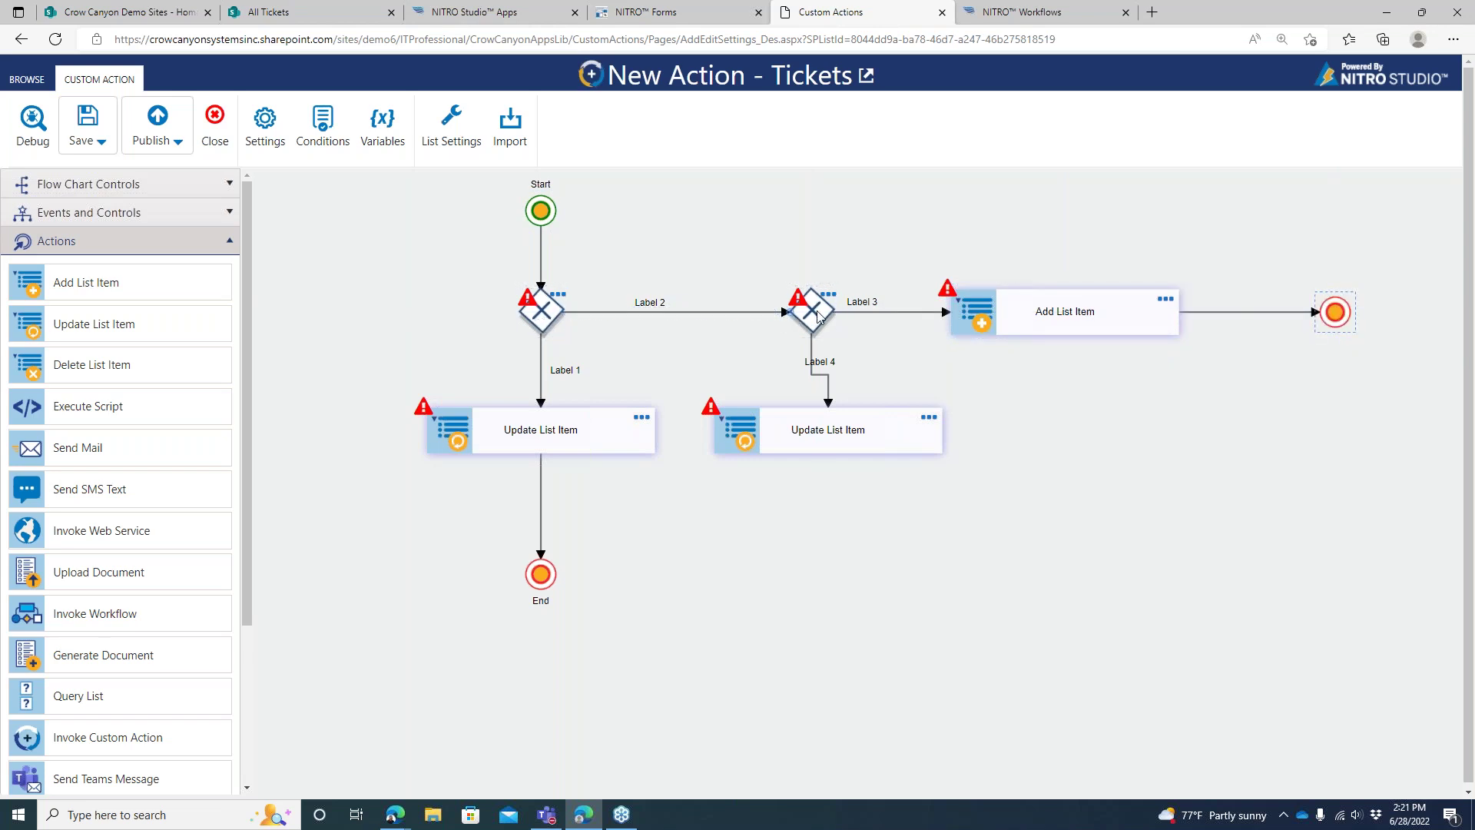
pyautogui.click(834, 445)
pyautogui.click(966, 421)
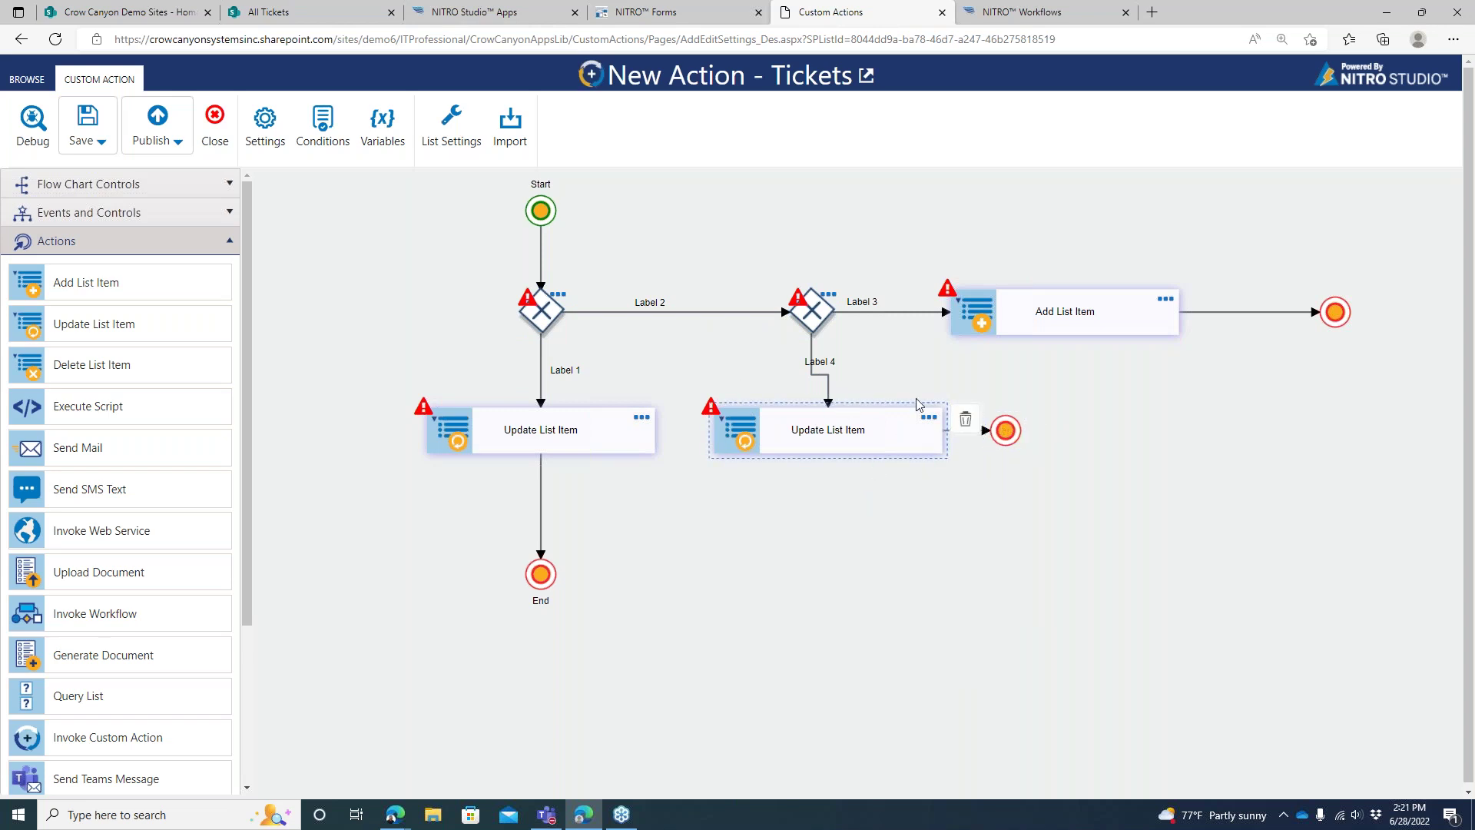
pyautogui.click(1014, 428)
# Remove the extra End node and route the second Update List Item into the main End
pyautogui.click(1044, 427)
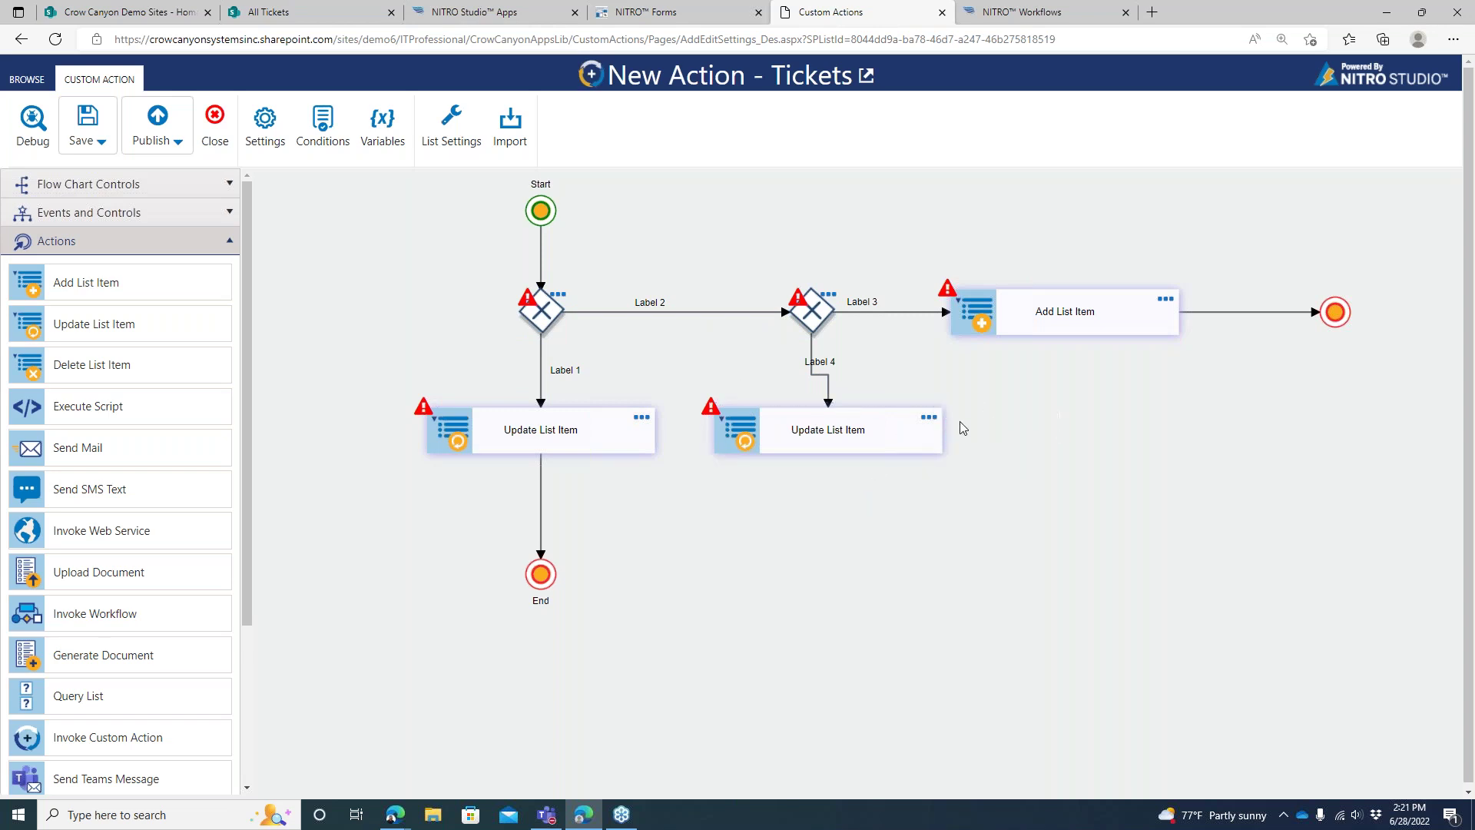
pyautogui.click(878, 449)
pyautogui.moveTo(960, 659); pyautogui.dragTo(563, 584)
pyautogui.moveTo(635, 530); pyautogui.dragTo(826, 527)
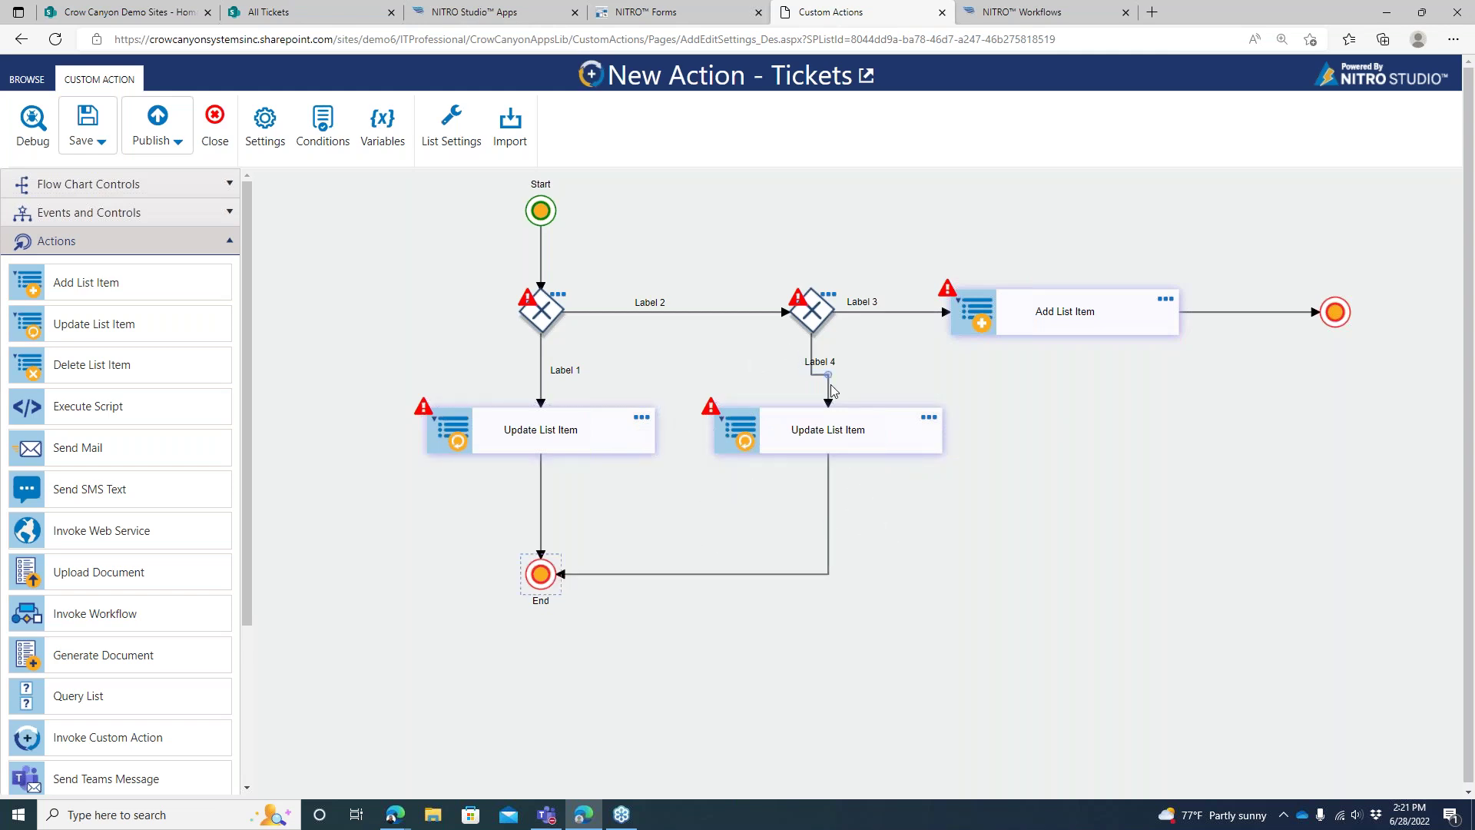
pyautogui.moveTo(823, 391); pyautogui.dragTo(811, 391)
# Rename the first gateway's branch labels to 'Option A' and 'Option B'
pyautogui.doubleClick(577, 374)
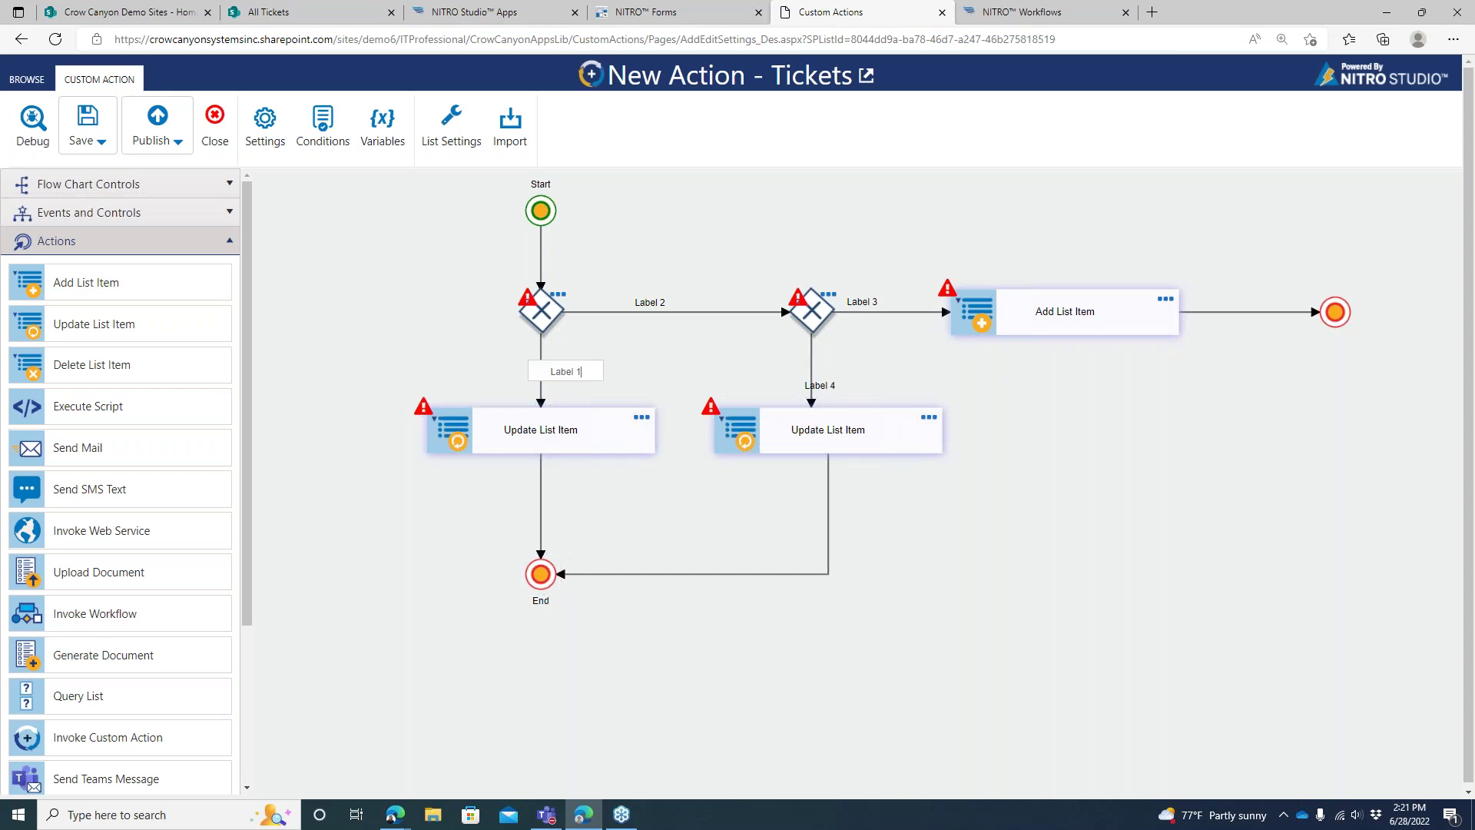
pyautogui.moveTo(580, 374); pyautogui.dragTo(554, 371)
pyautogui.write('Option A')
pyautogui.doubleClick(651, 302)
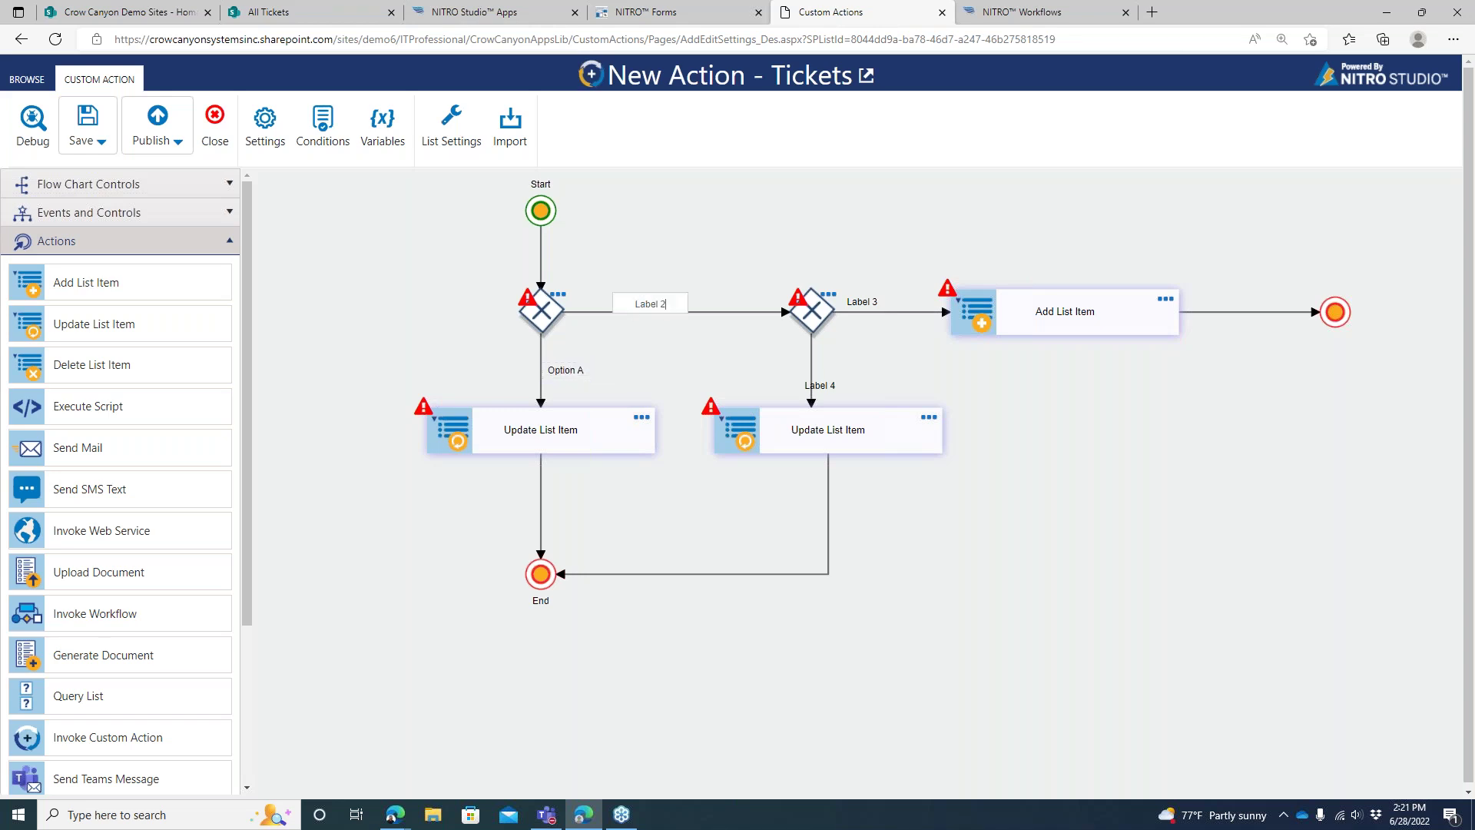
pyautogui.hotkey('ctrl', 'a')
pyautogui.write('Option B')
pyautogui.press('Return')
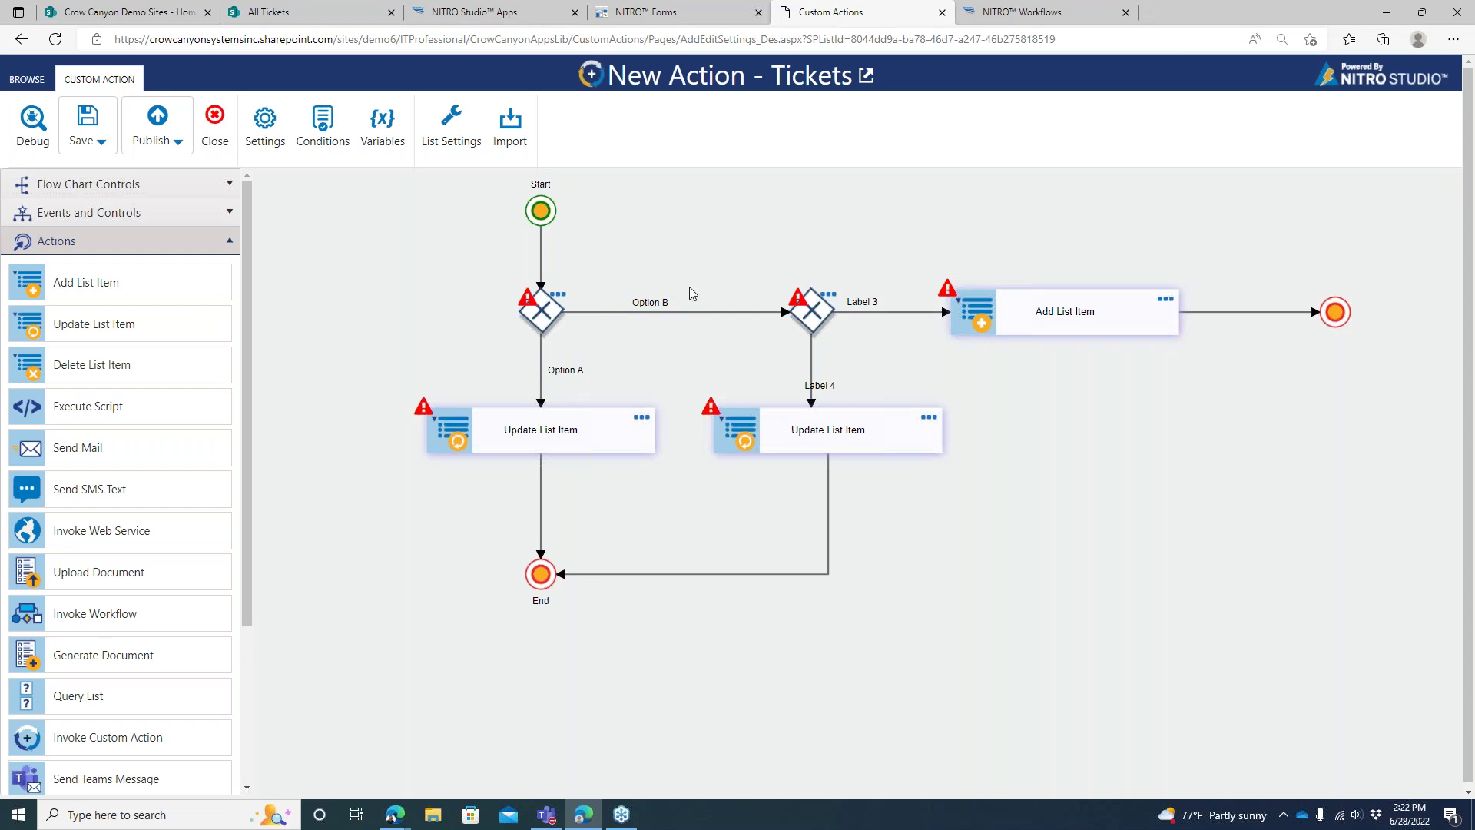
# Align Start with the first decision, save, and review the red-flagged unconfigured Add List Item and decision nodes
pyautogui.moveTo(546, 225); pyautogui.dragTo(542, 207)
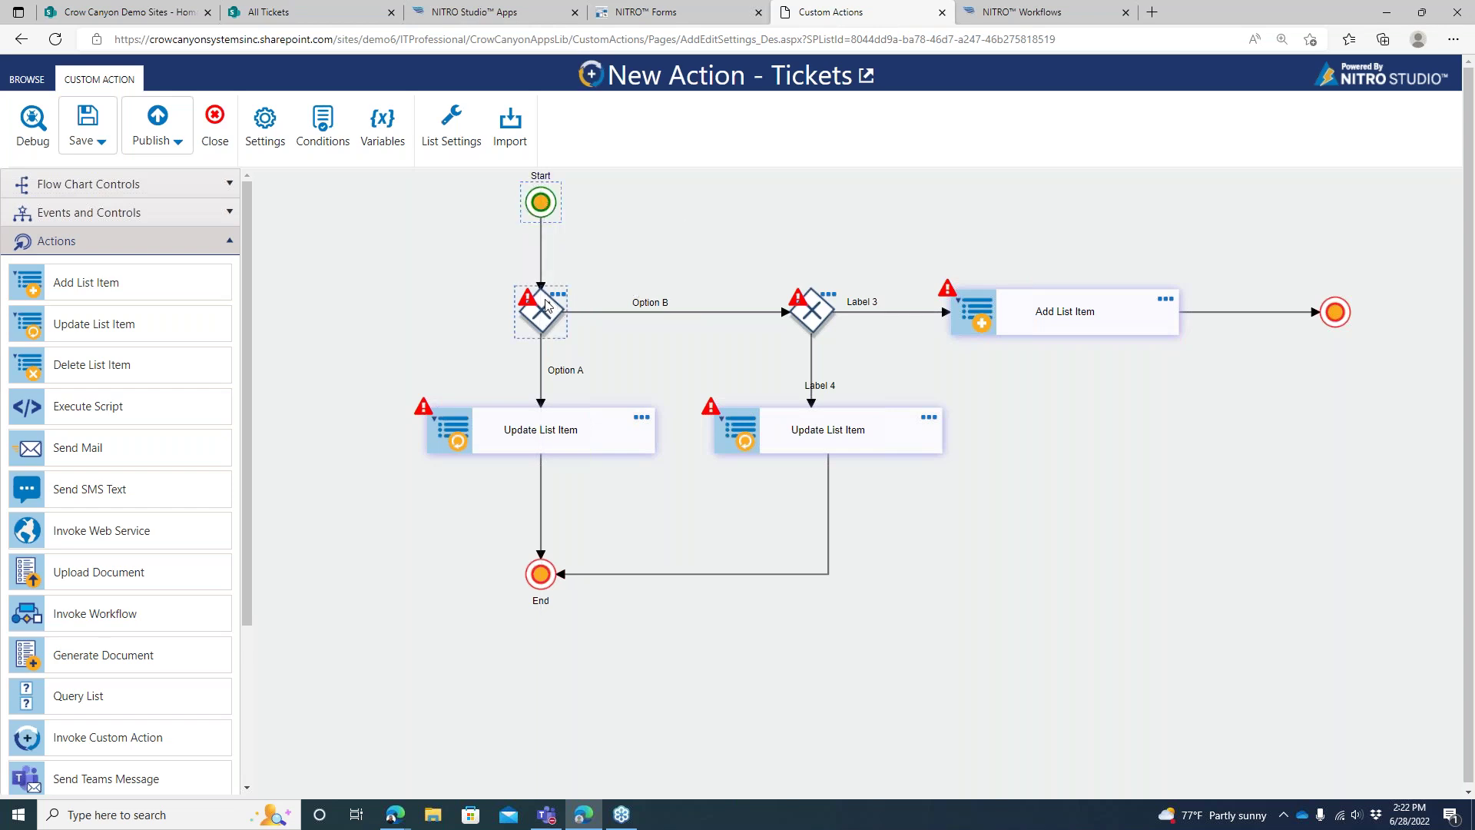
pyautogui.moveTo(802, 309)
pyautogui.moveTo(947, 296)
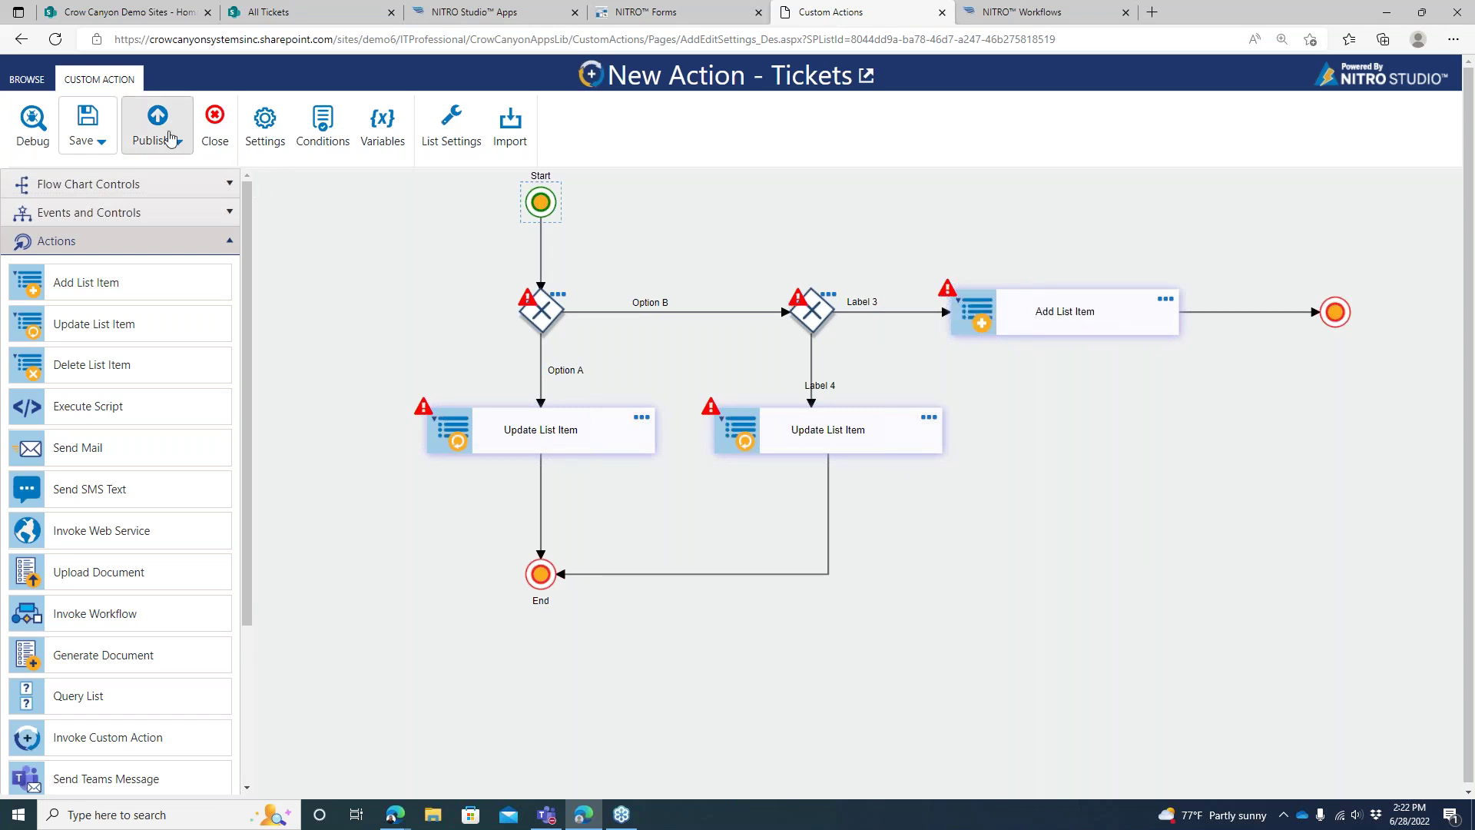
pyautogui.click(80, 128)
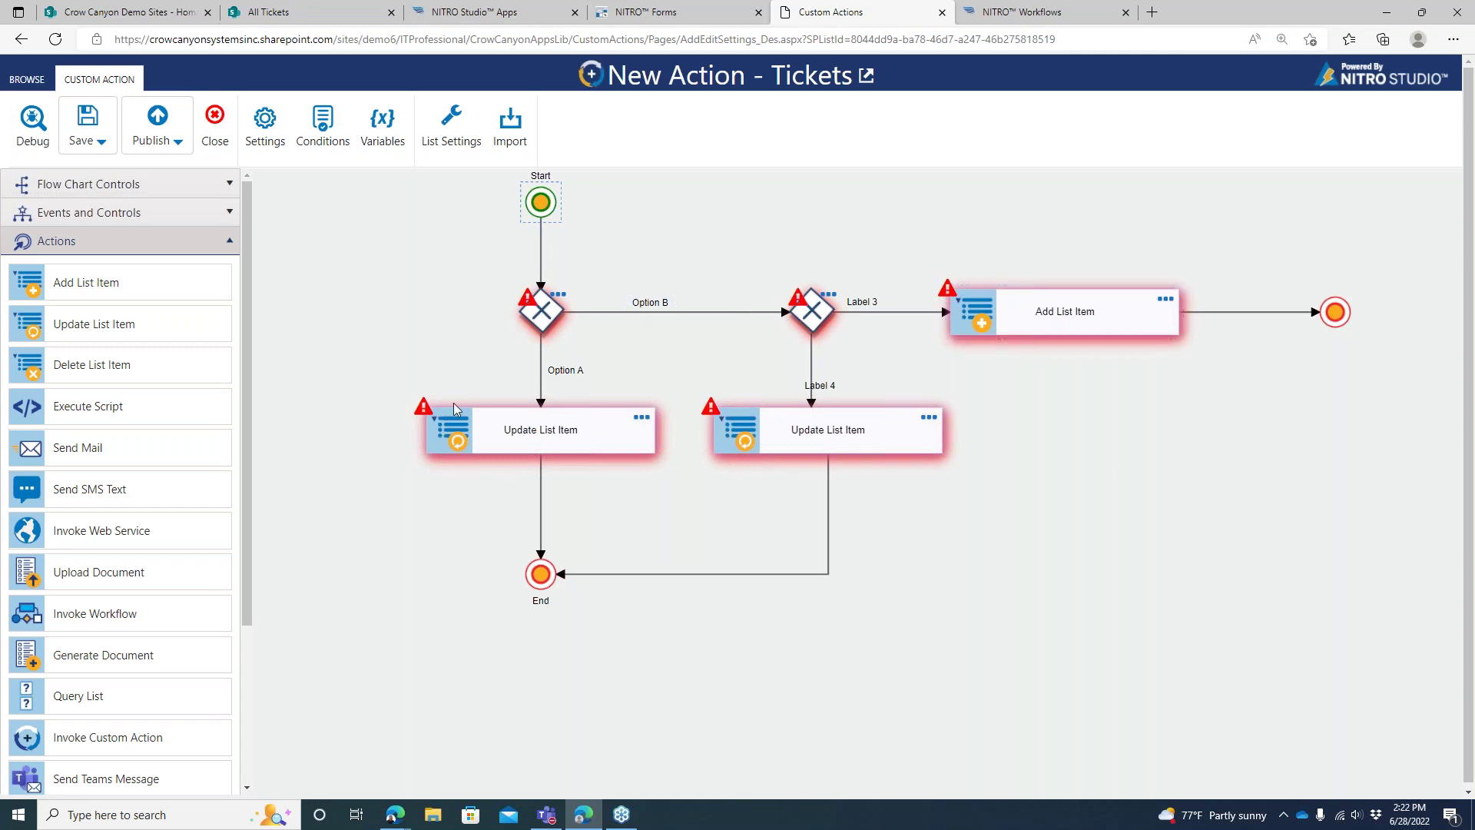
pyautogui.click(1062, 333)
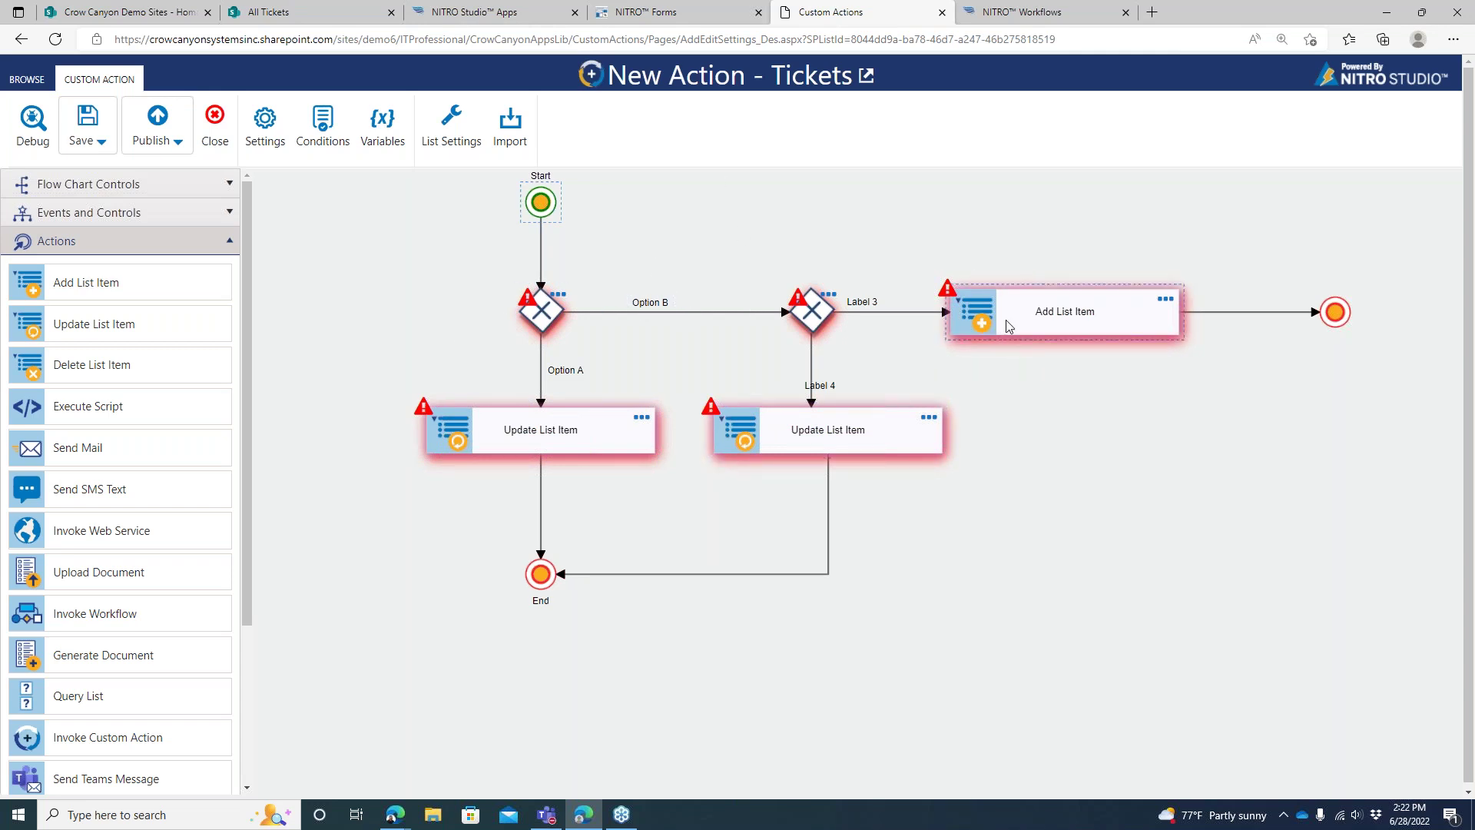
pyautogui.click(811, 314)
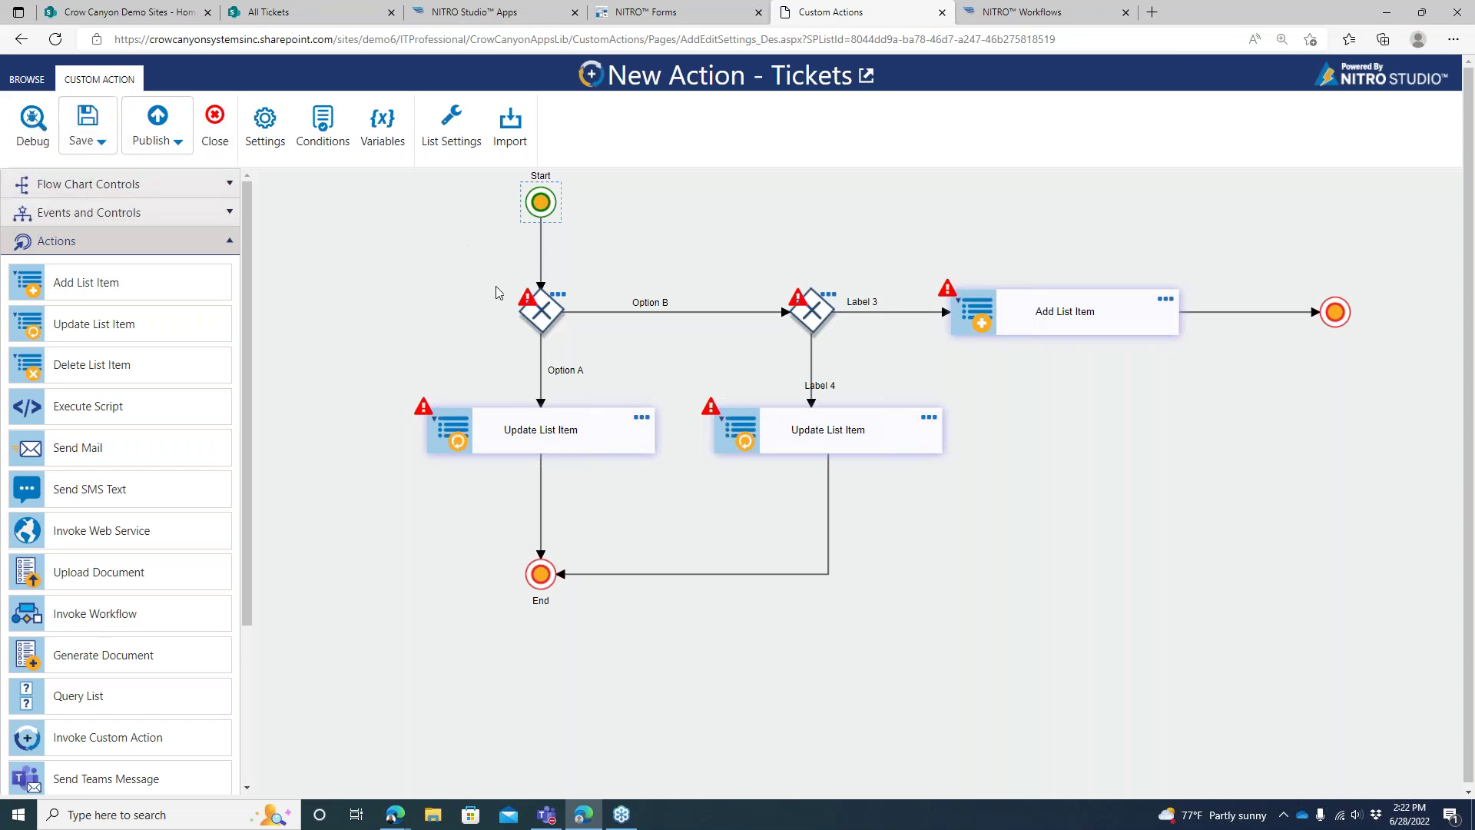
# Delete both decisions, Add List Item and the second Update List Item, then connect Start to Update List Item
pyautogui.click(558, 295)
pyautogui.click(587, 303)
pyautogui.click(811, 311)
pyautogui.press('Delete')
pyautogui.click(1013, 315)
pyautogui.press('Delete')
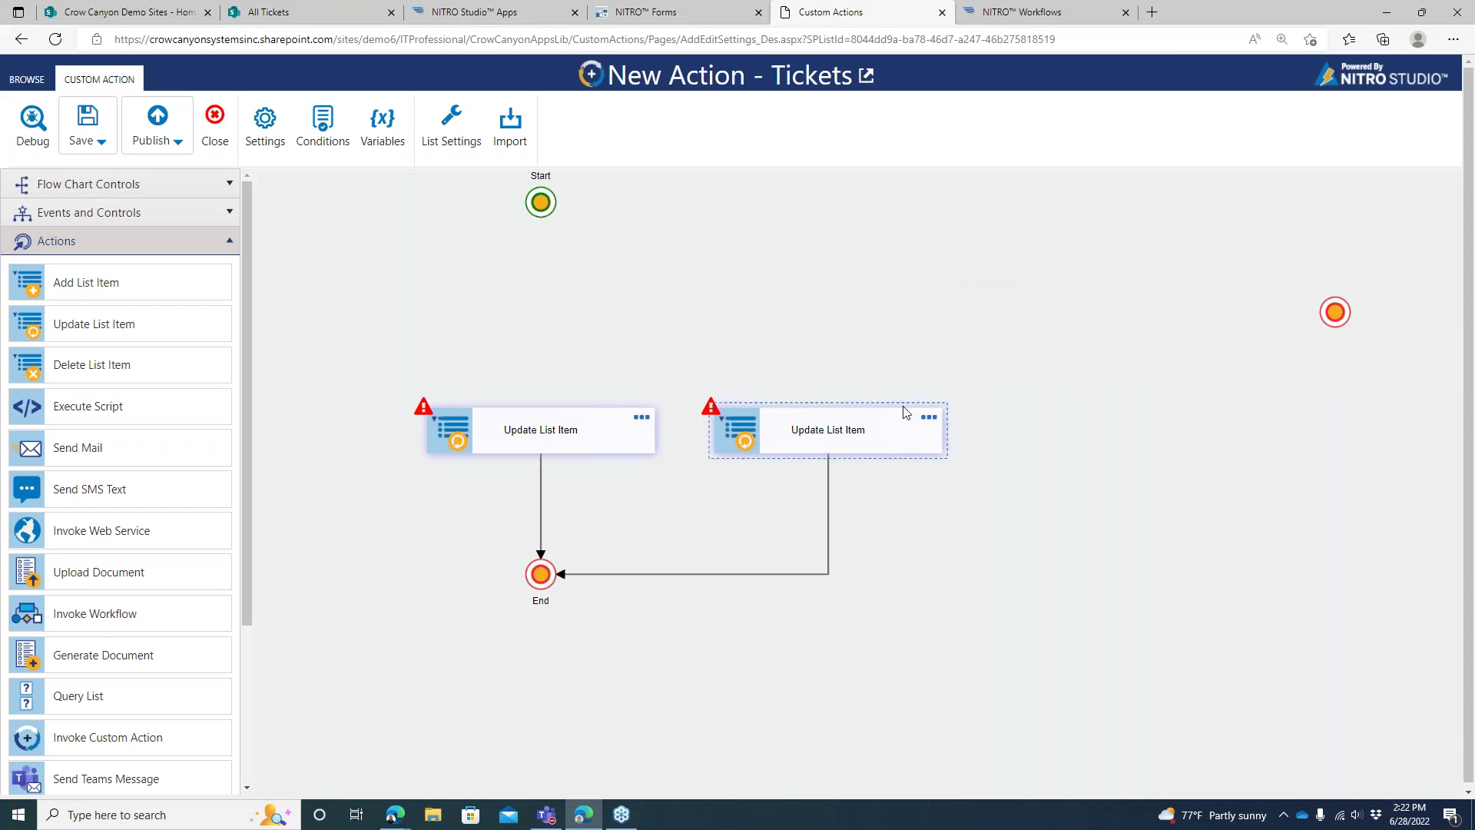
pyautogui.click(906, 415)
pyautogui.press('Delete')
pyautogui.click(638, 451)
pyautogui.moveTo(541, 202); pyautogui.dragTo(548, 348)
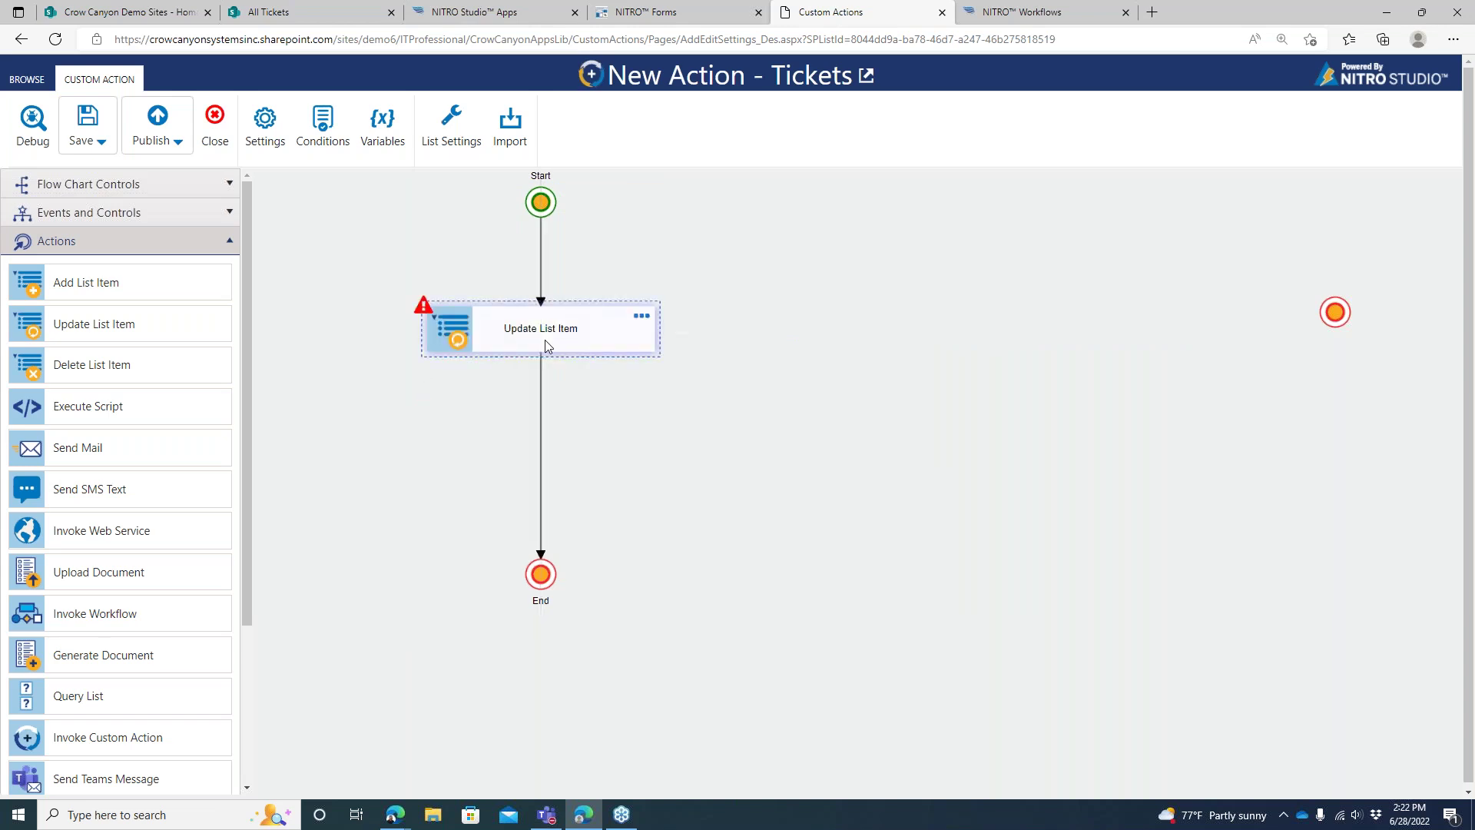
# Name the update action 'Self Assign' and set Assigned Staff to {Me}
pyautogui.click(641, 318)
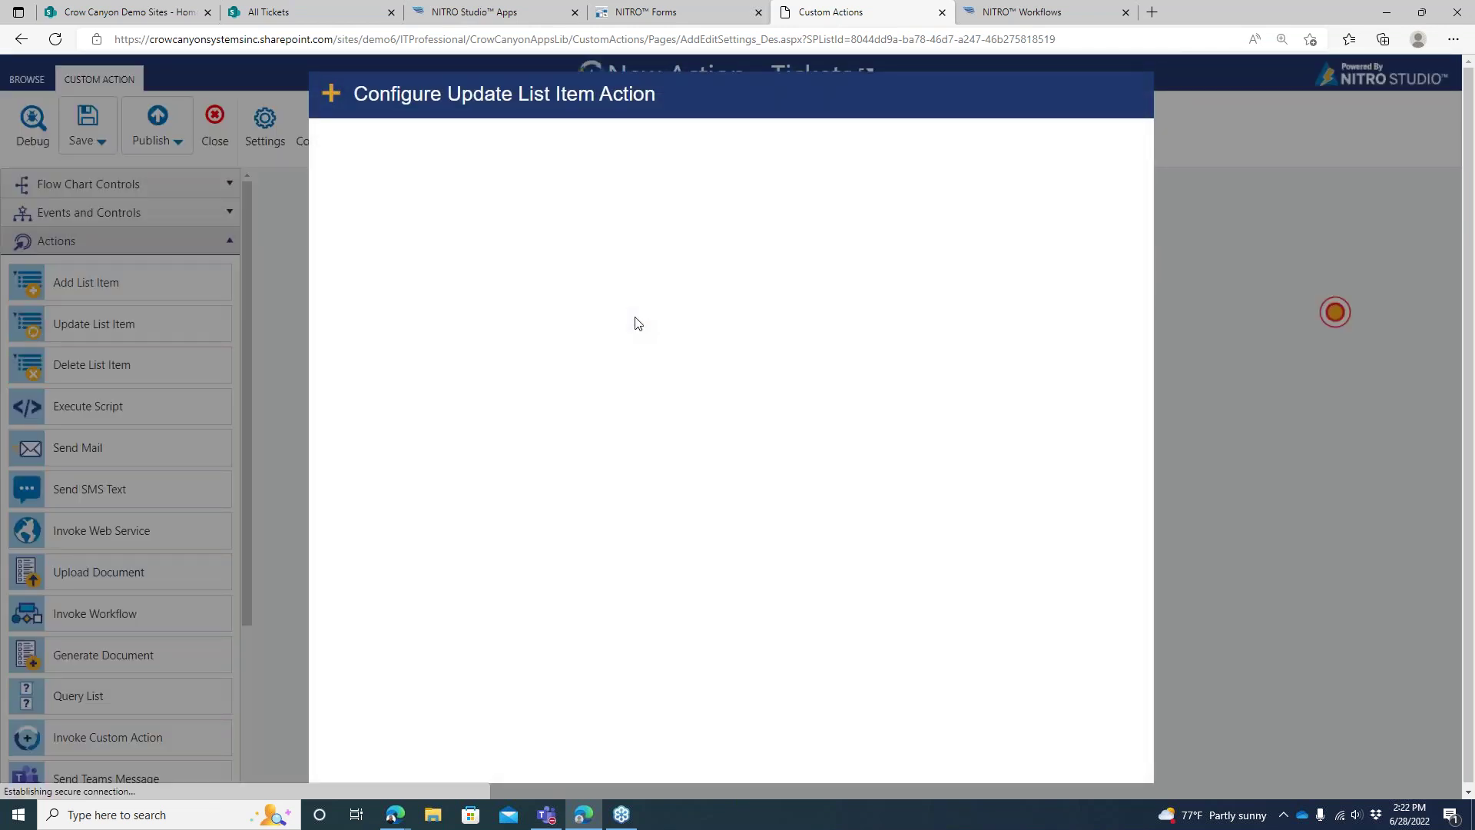
pyautogui.click(639, 157)
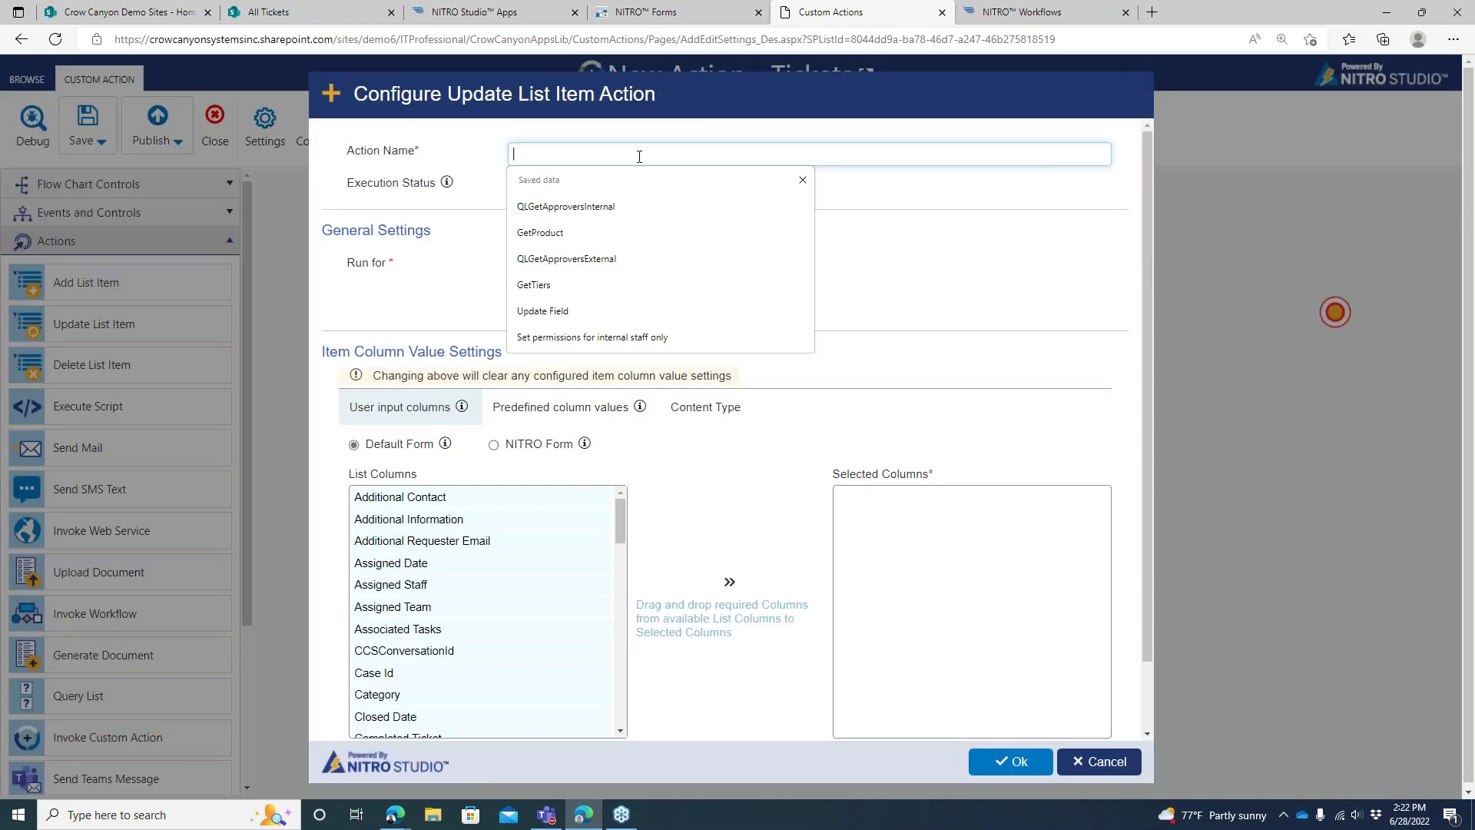
pyautogui.write('Self Assign')
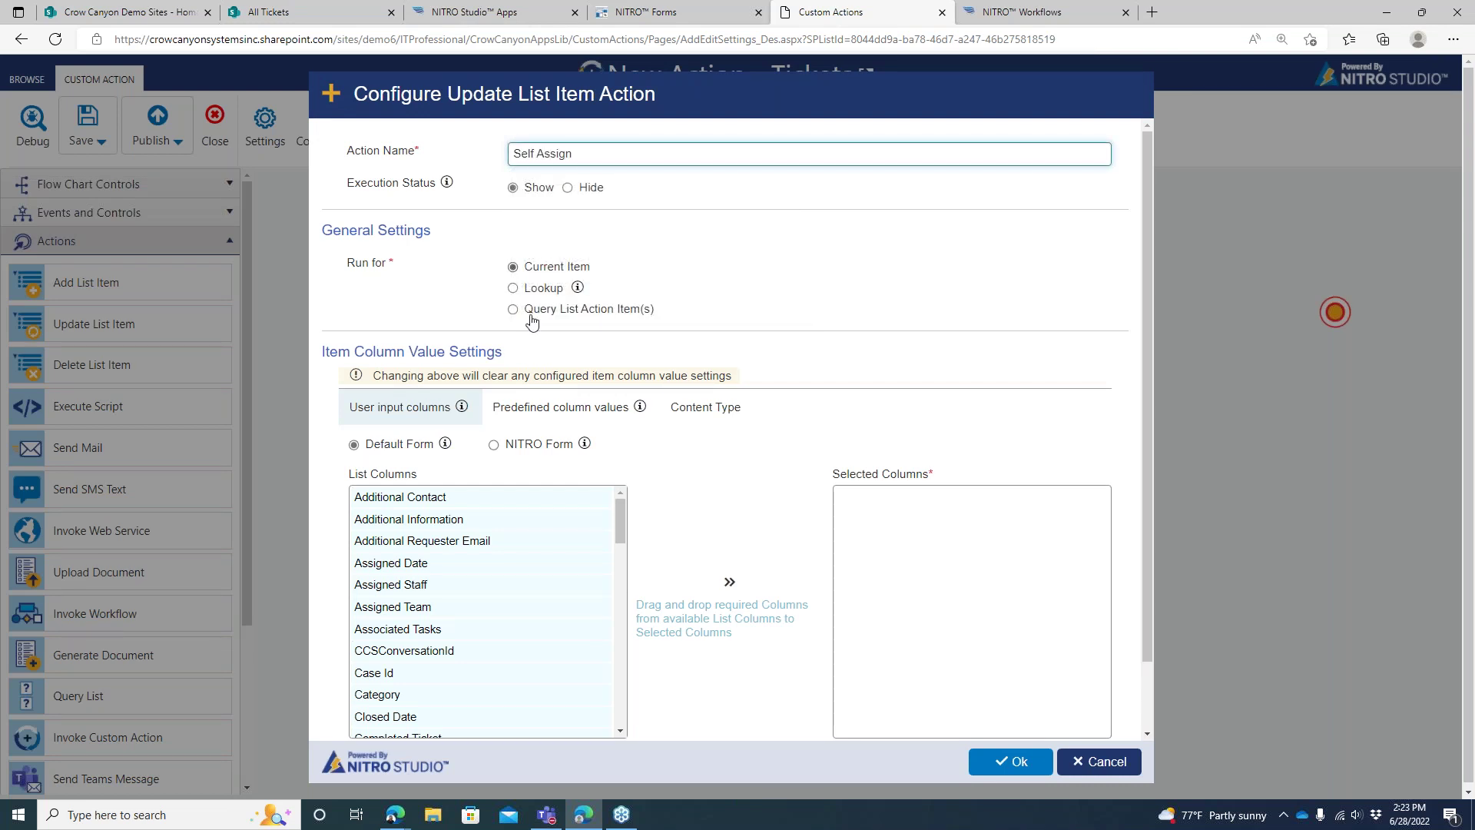
pyautogui.click(537, 407)
pyautogui.click(1050, 449)
pyautogui.click(749, 216)
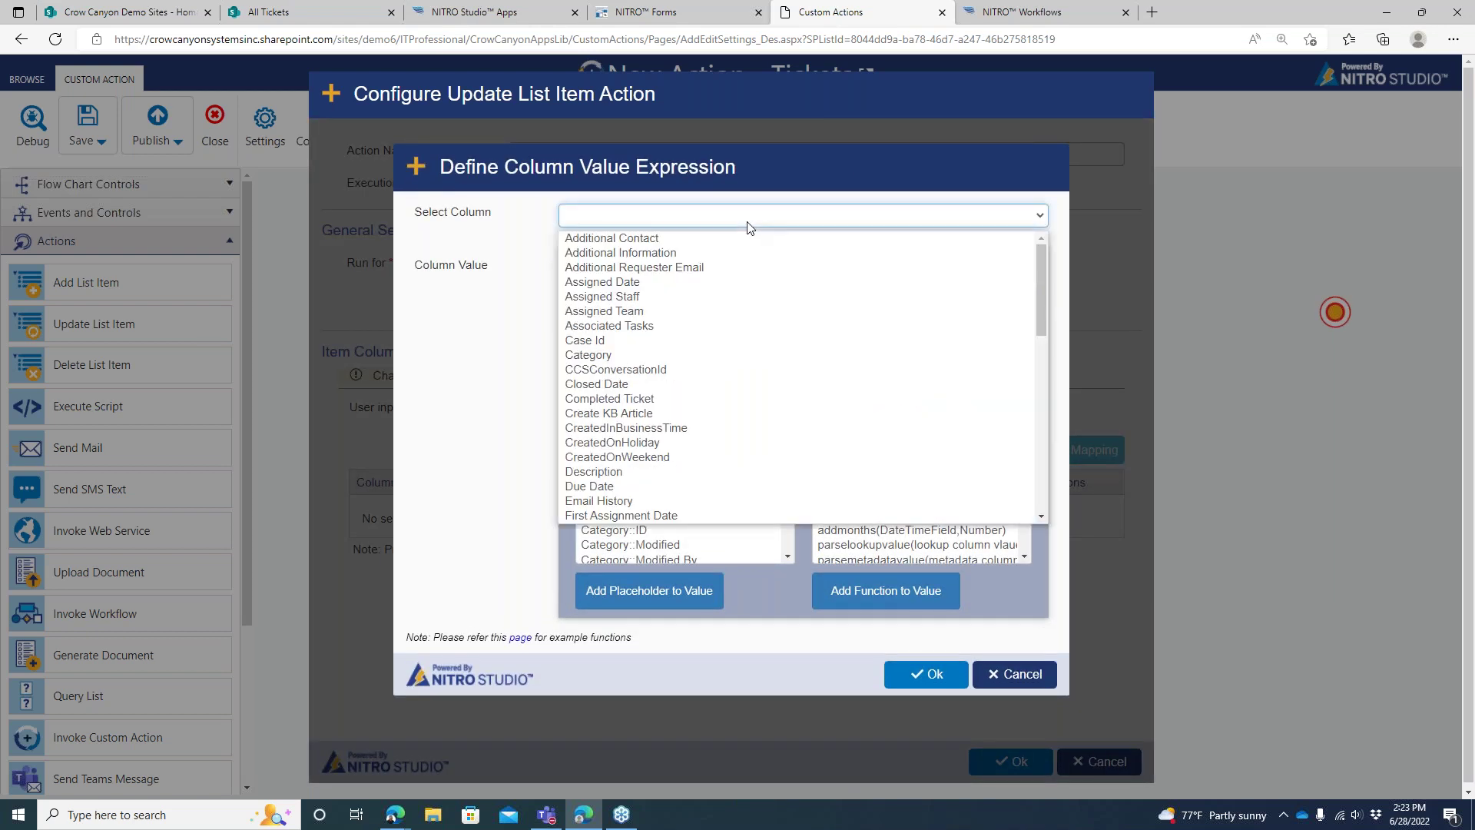
pyautogui.click(726, 297)
pyautogui.write('{Me')
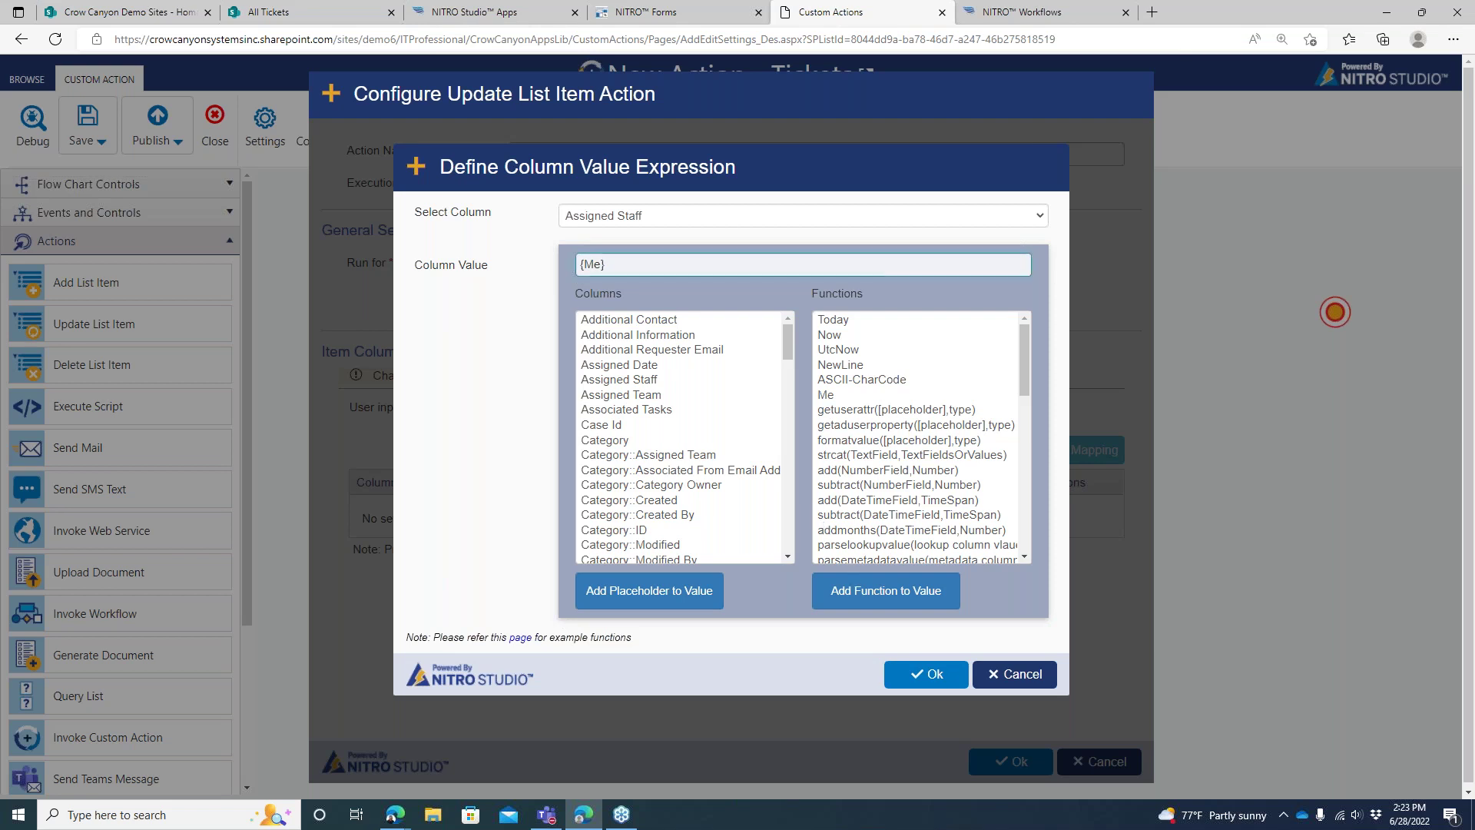
pyautogui.click(909, 679)
pyautogui.click(1013, 762)
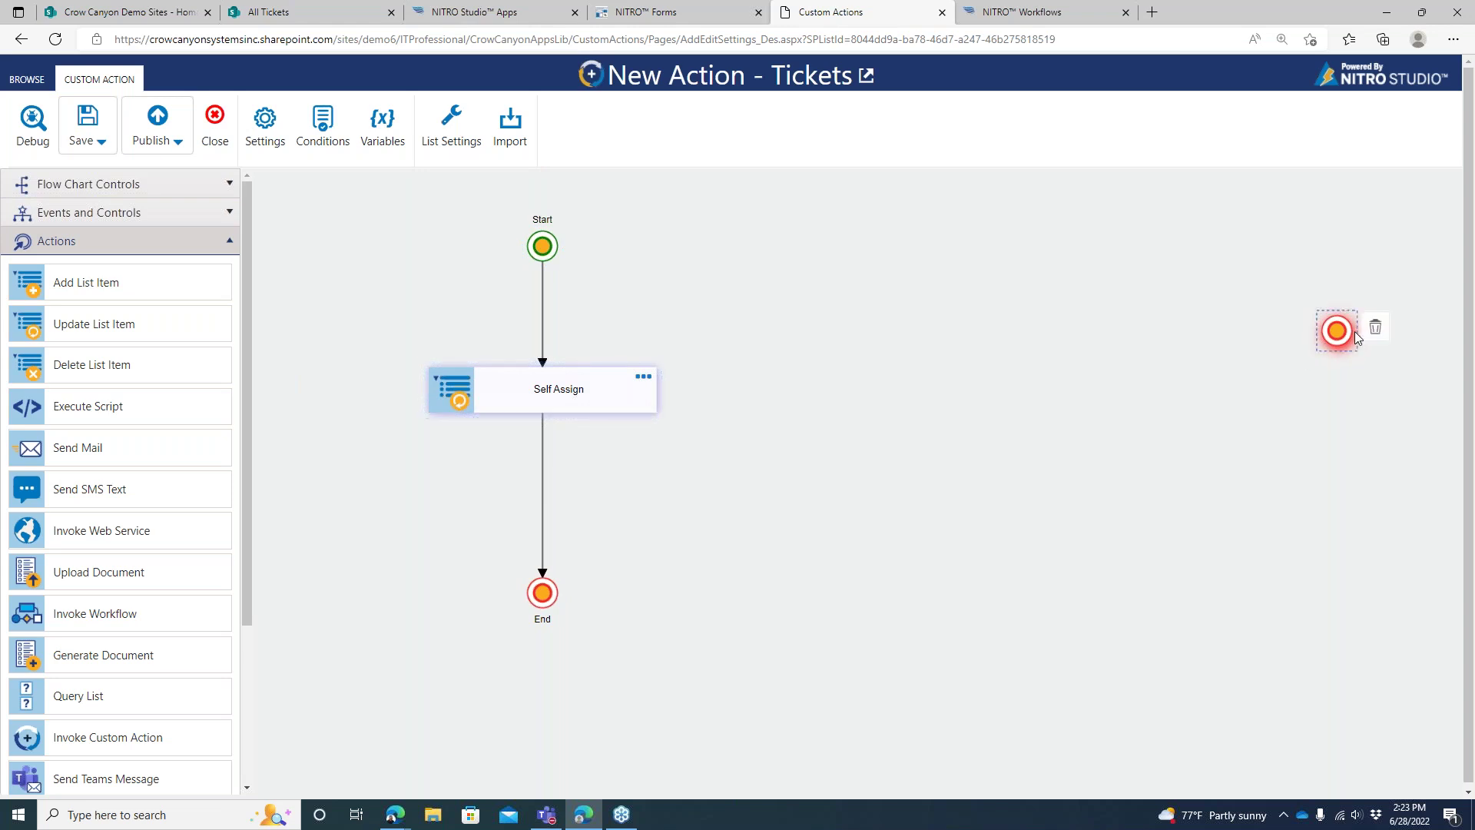
# Delete the stray End node and save the custom action with the title 'Self Assign2'
pyautogui.click(1376, 327)
pyautogui.click(87, 119)
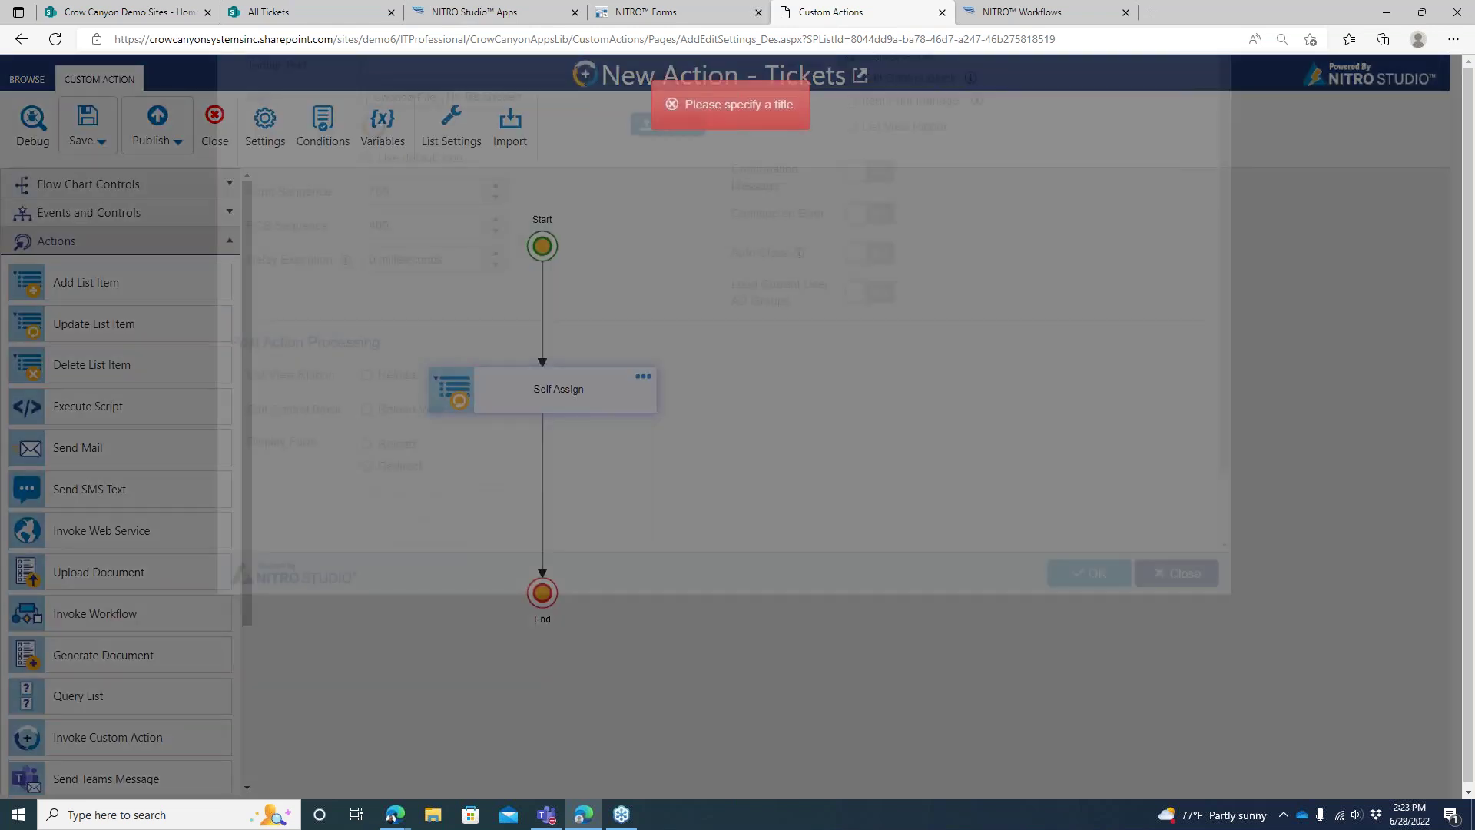
pyautogui.click(541, 183)
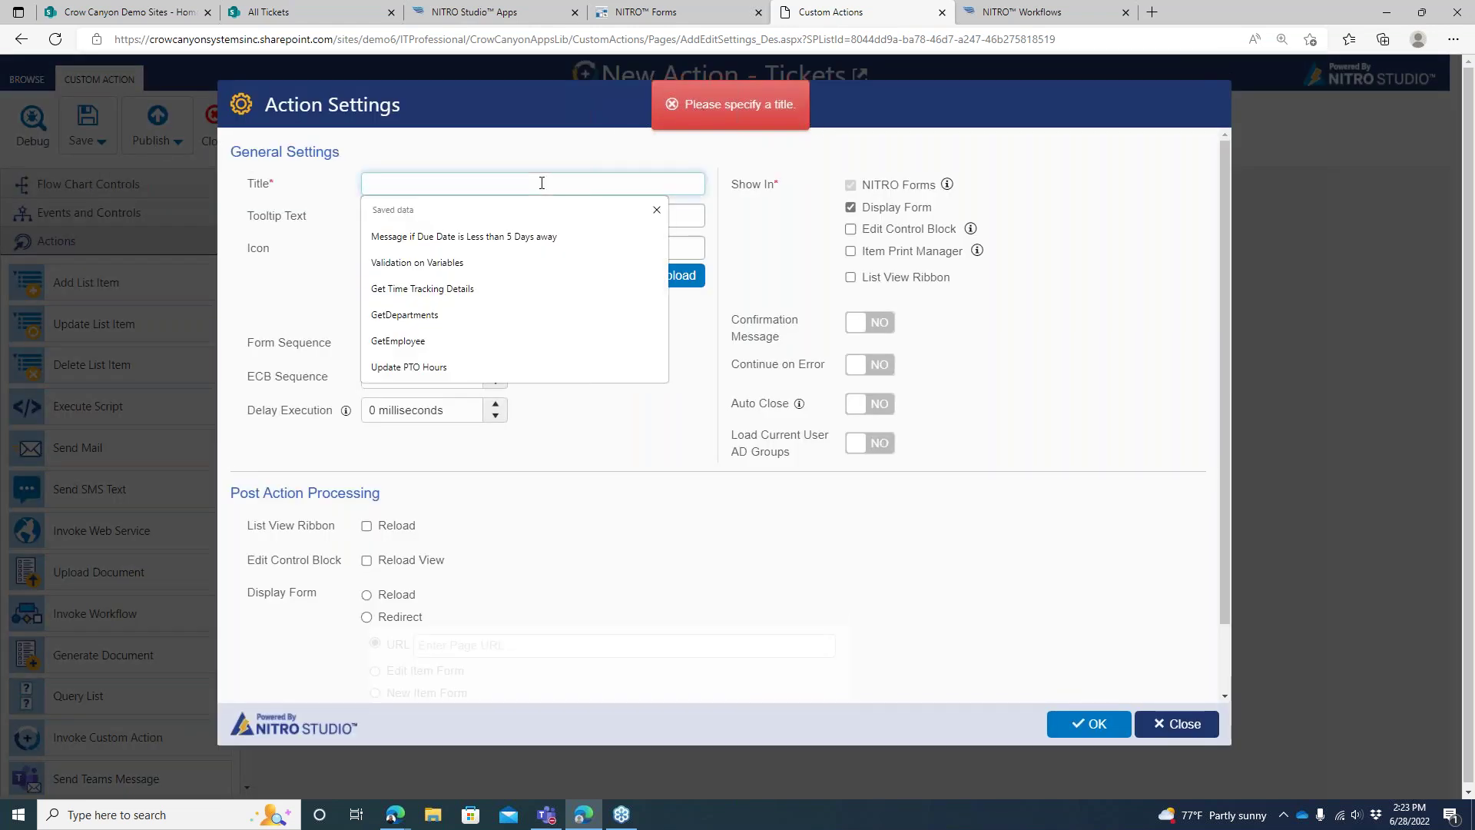
pyautogui.write('Sefl ')
pyautogui.write('l Assign')
pyautogui.click(1097, 722)
pyautogui.click(461, 179)
pyautogui.write('21')
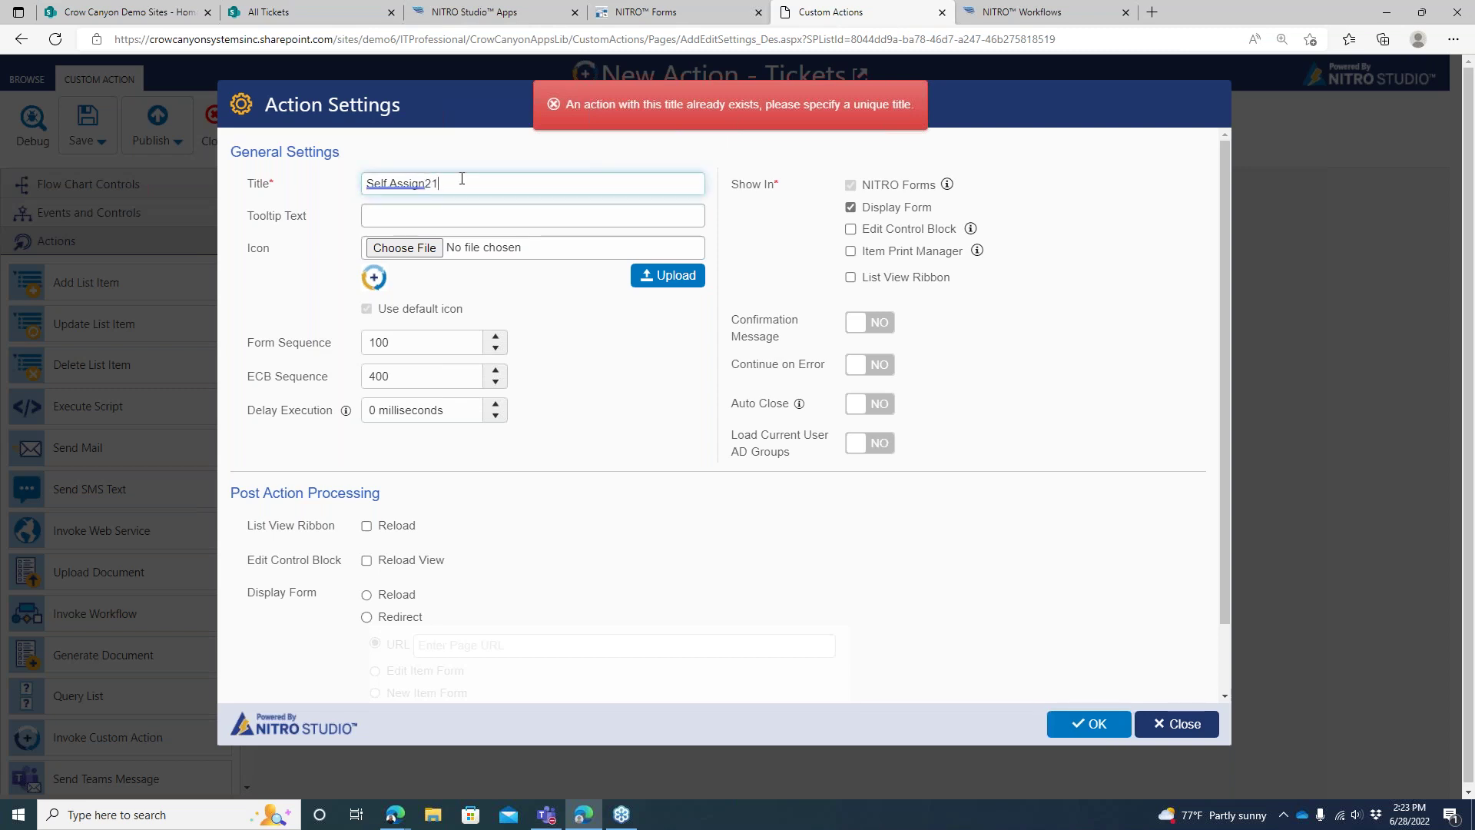
pyautogui.press('BackSpace')
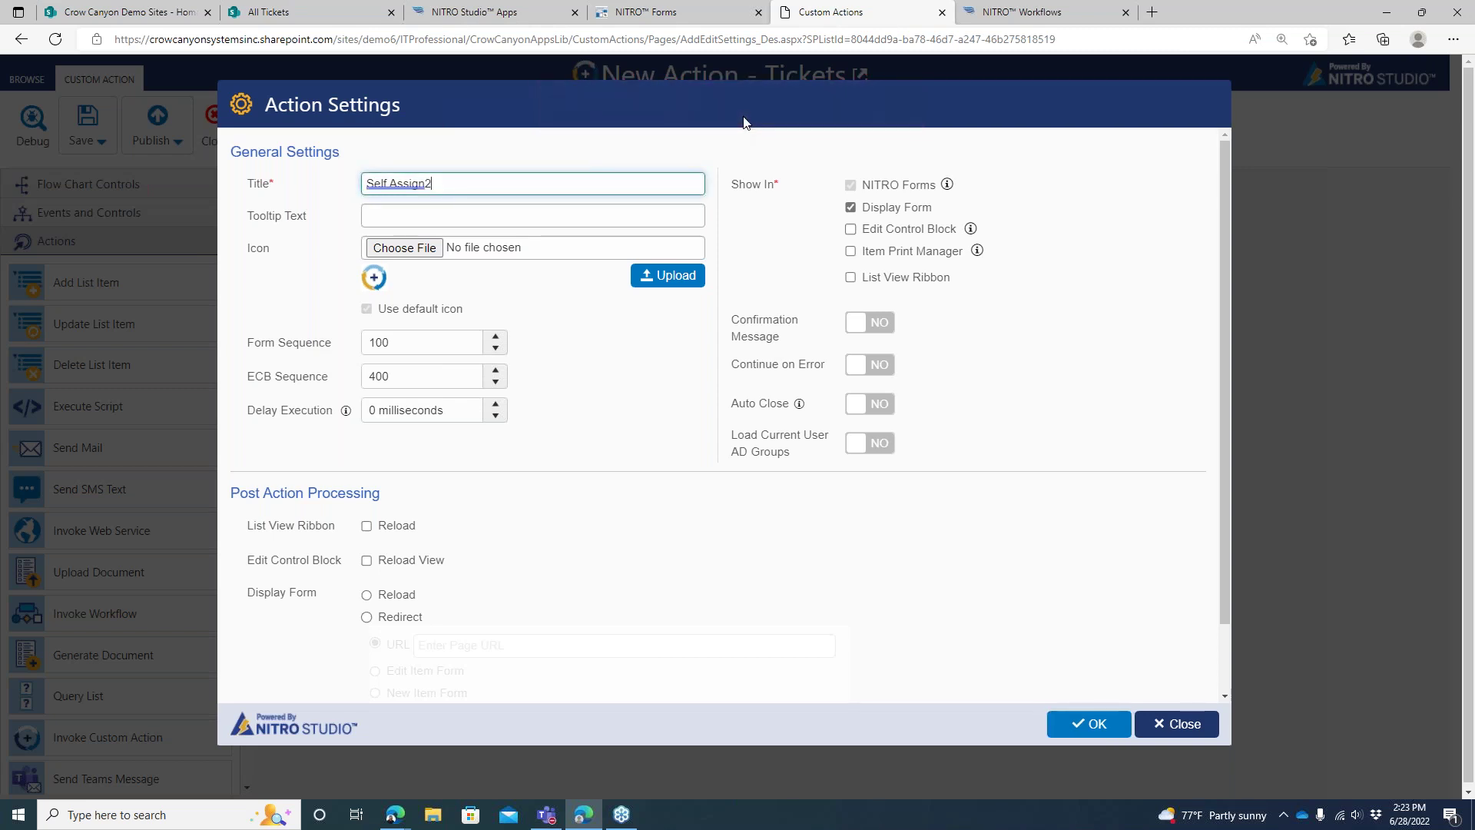
pyautogui.click(1091, 724)
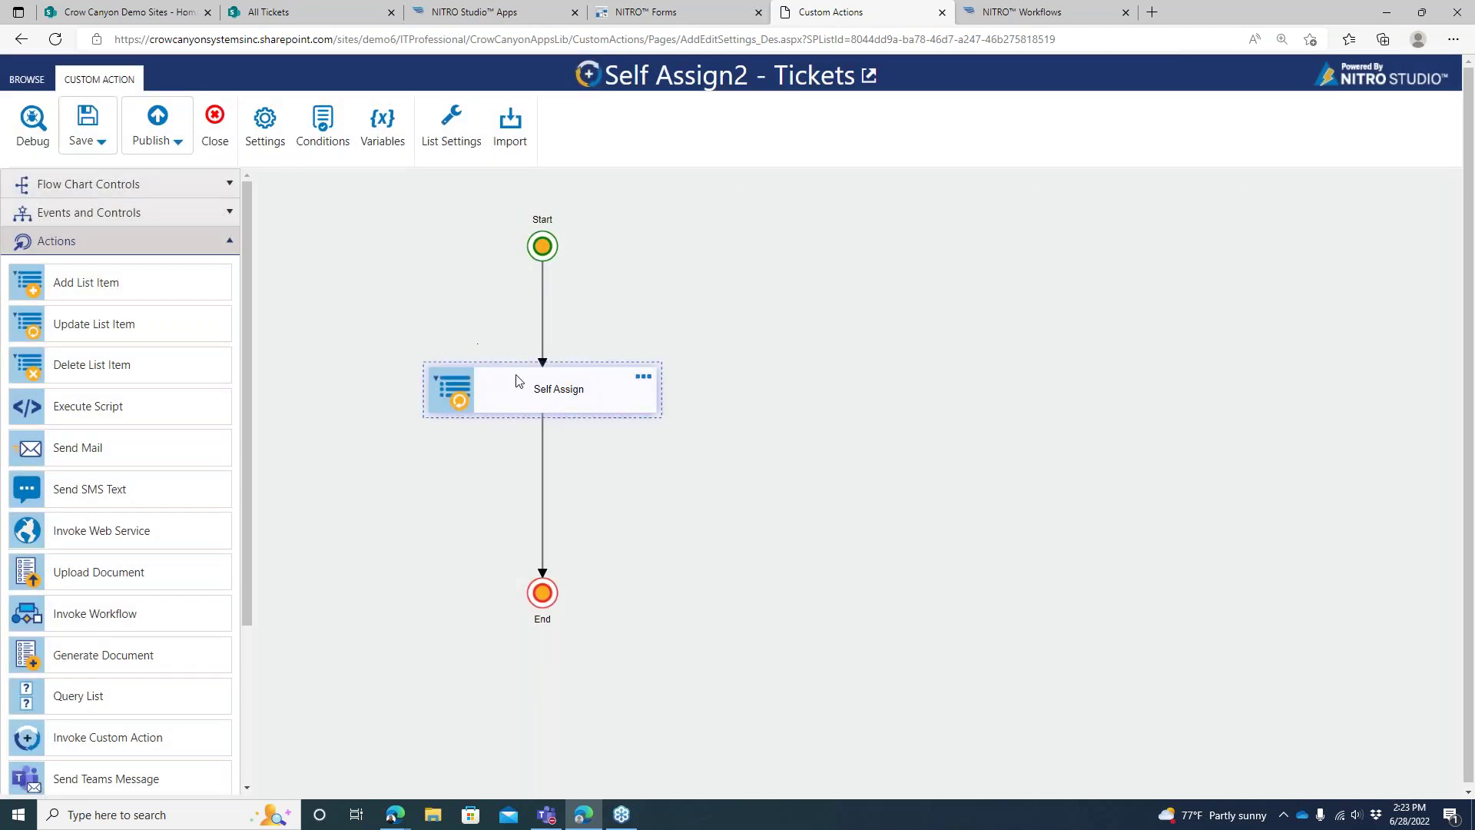
# Start a debug run of the custom action on the 'EMail configuration Issue' ticket
pyautogui.click(32, 121)
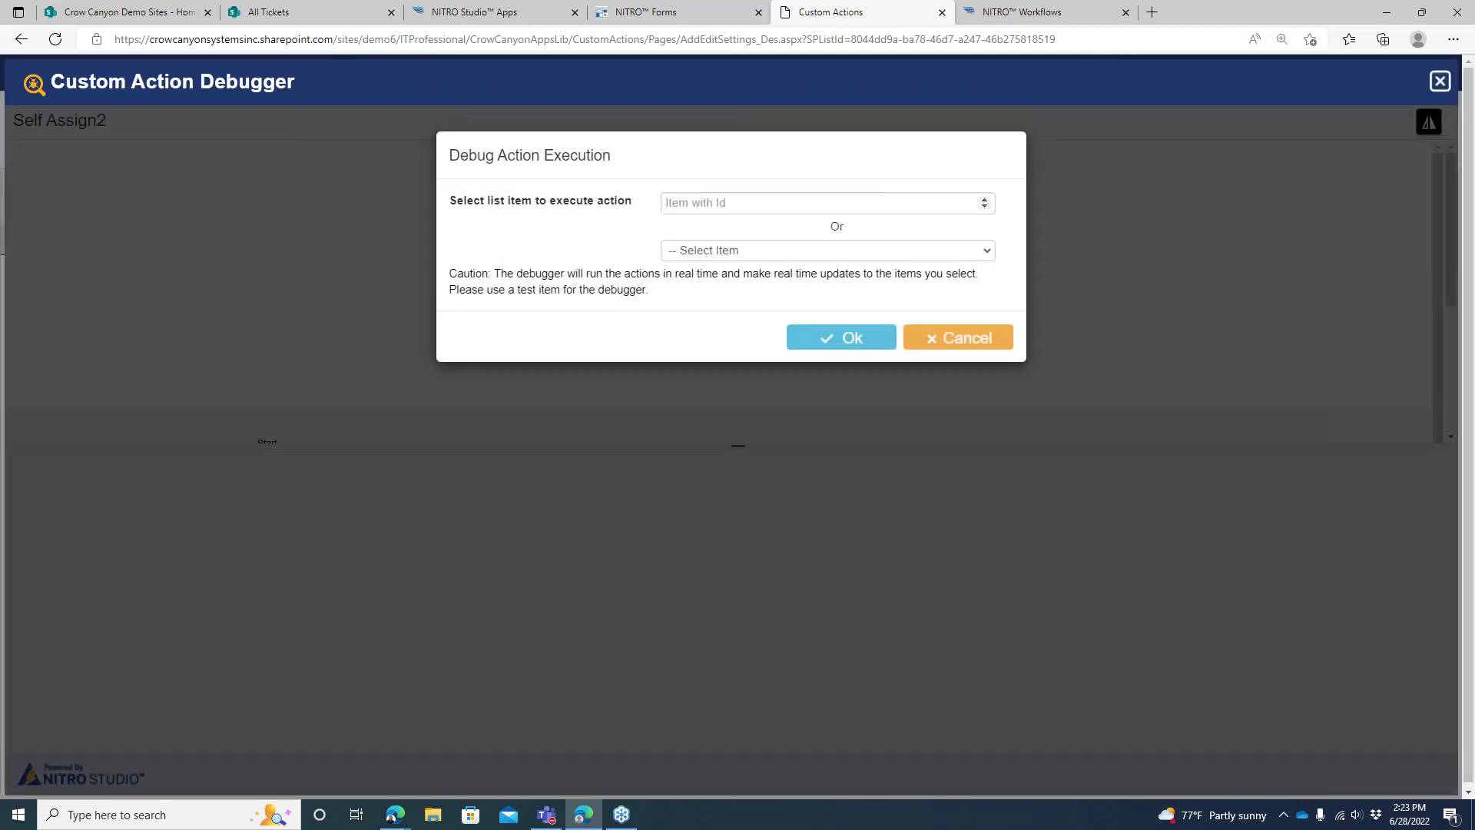
pyautogui.click(804, 250)
pyautogui.click(777, 284)
pyautogui.click(841, 340)
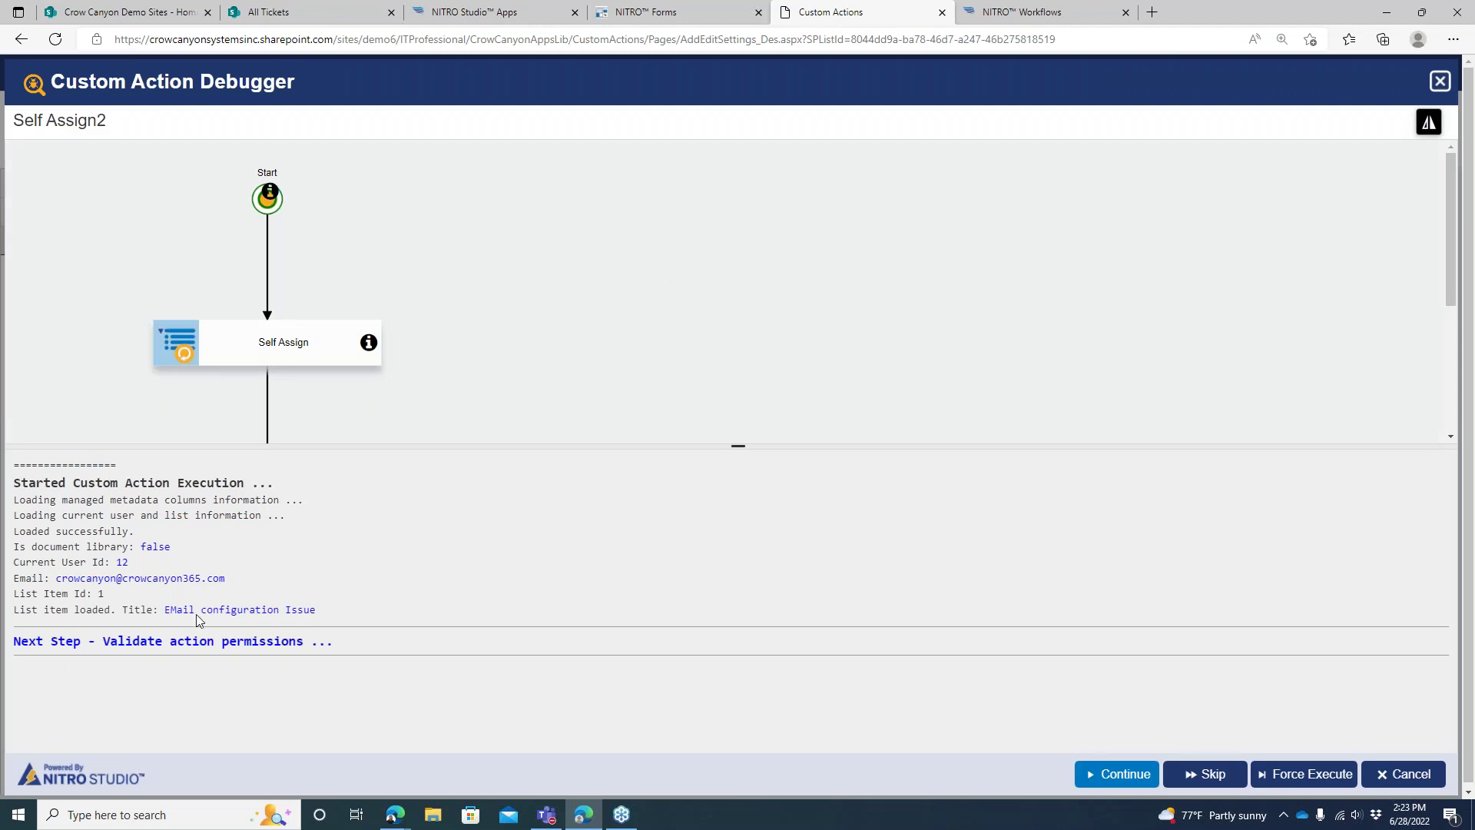
pyautogui.moveTo(738, 445); pyautogui.dragTo(738, 461)
# Step through condition validation and Self Assign execution, enlarging the diagram to show End
pyautogui.click(1106, 773)
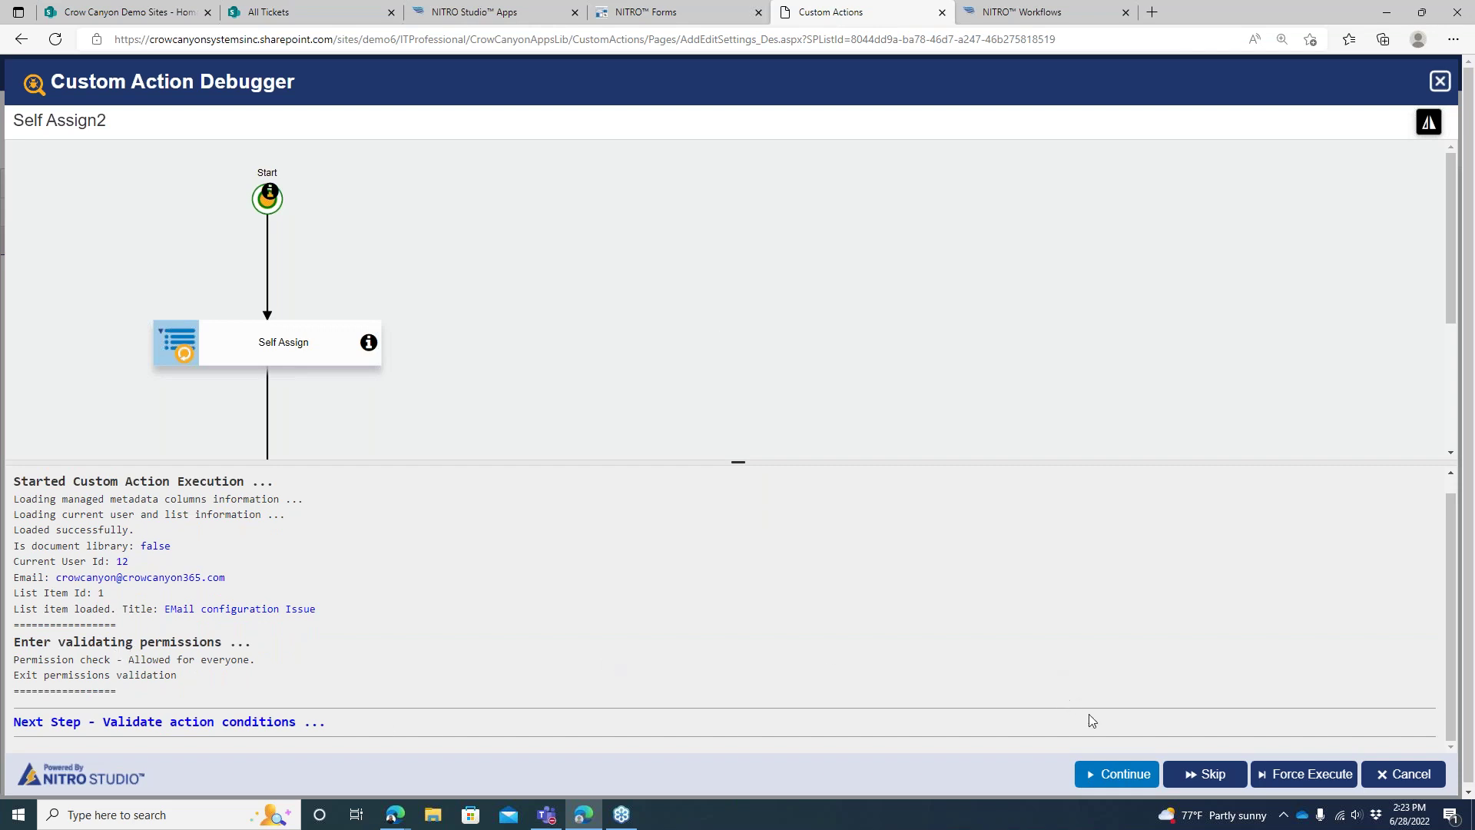
pyautogui.click(1099, 770)
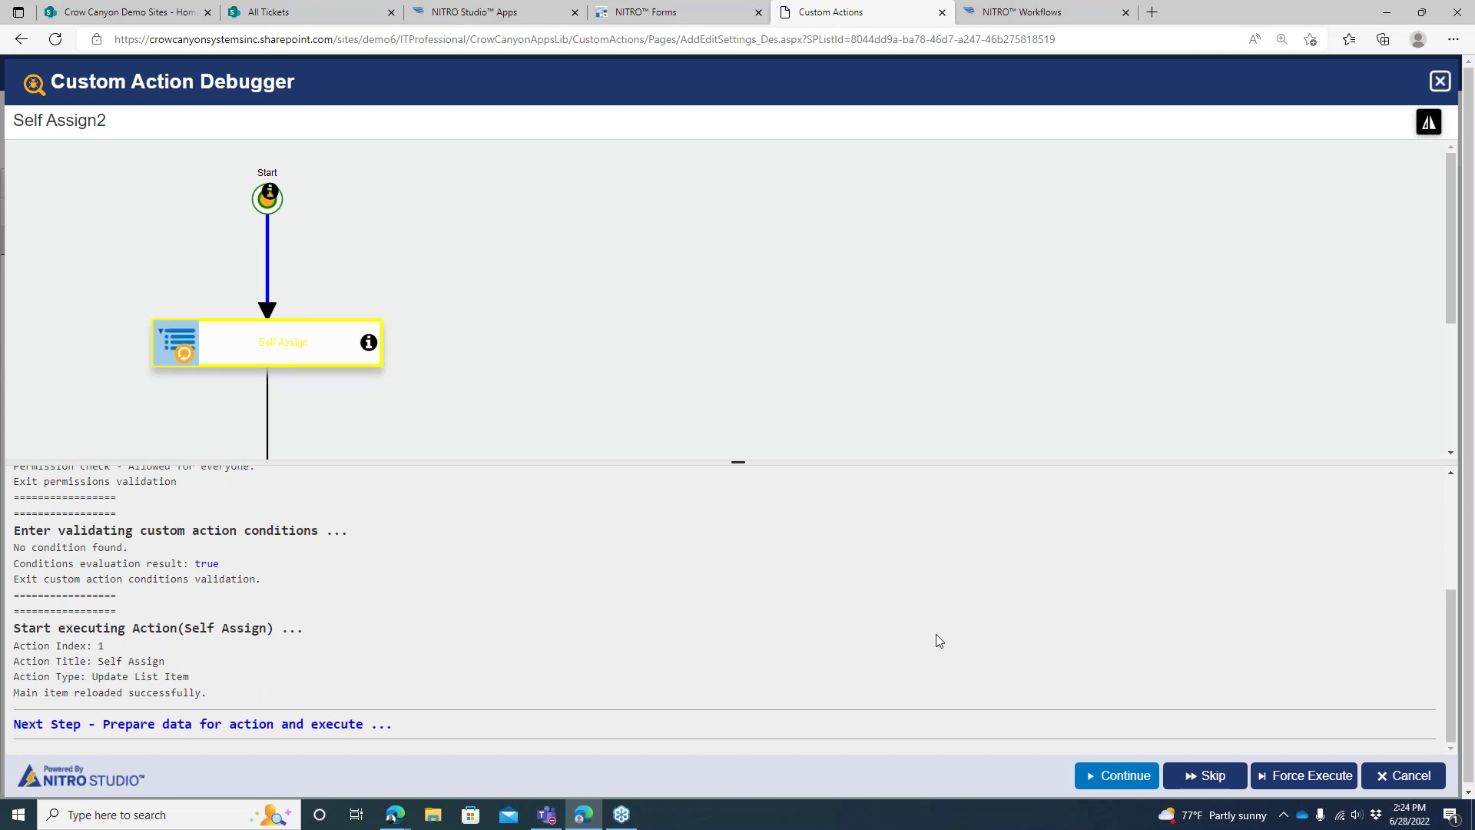
pyautogui.click(1105, 777)
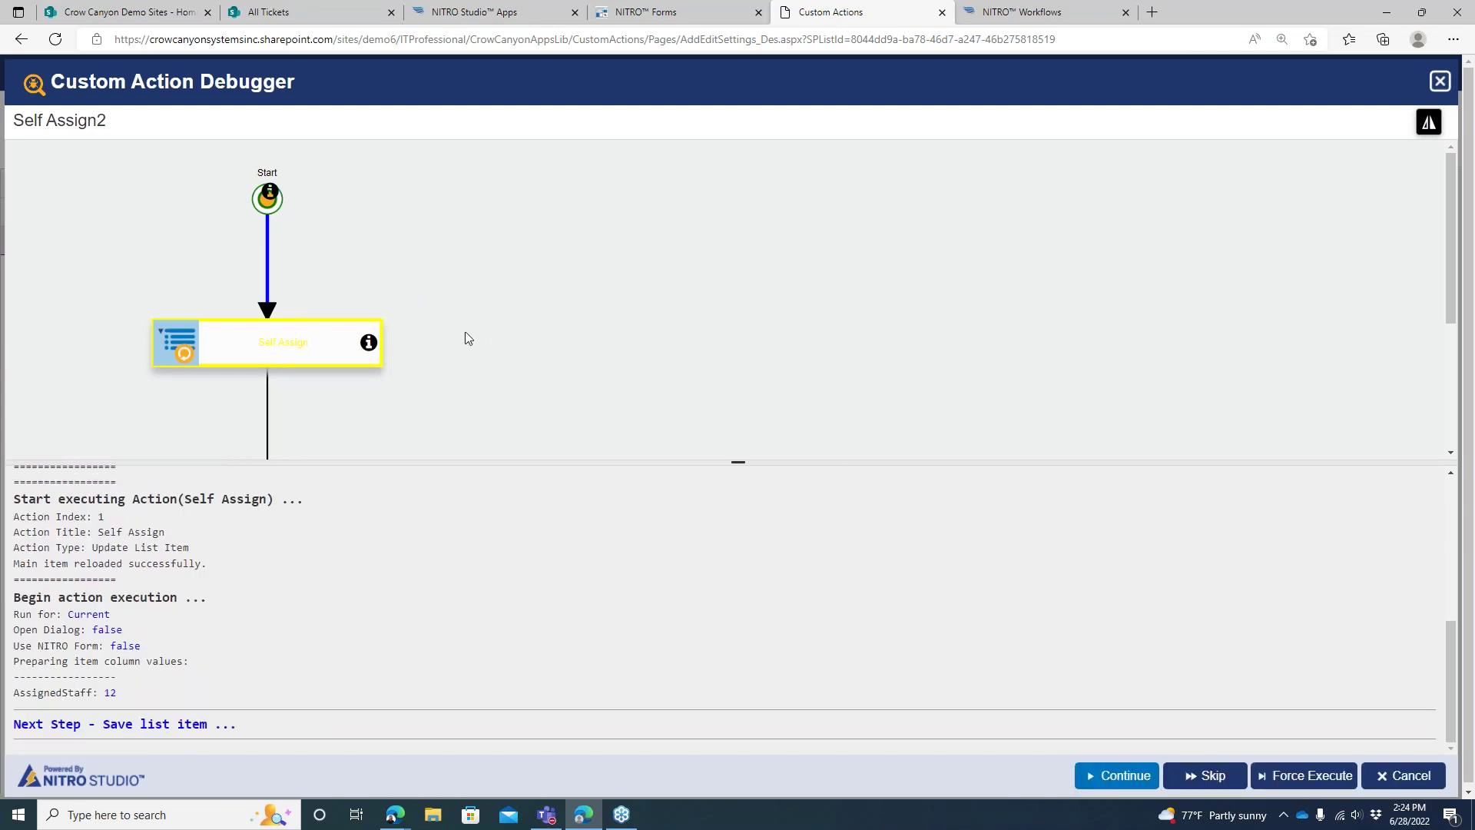
pyautogui.click(1135, 775)
pyautogui.moveTo(519, 396); pyautogui.dragTo(718, 312)
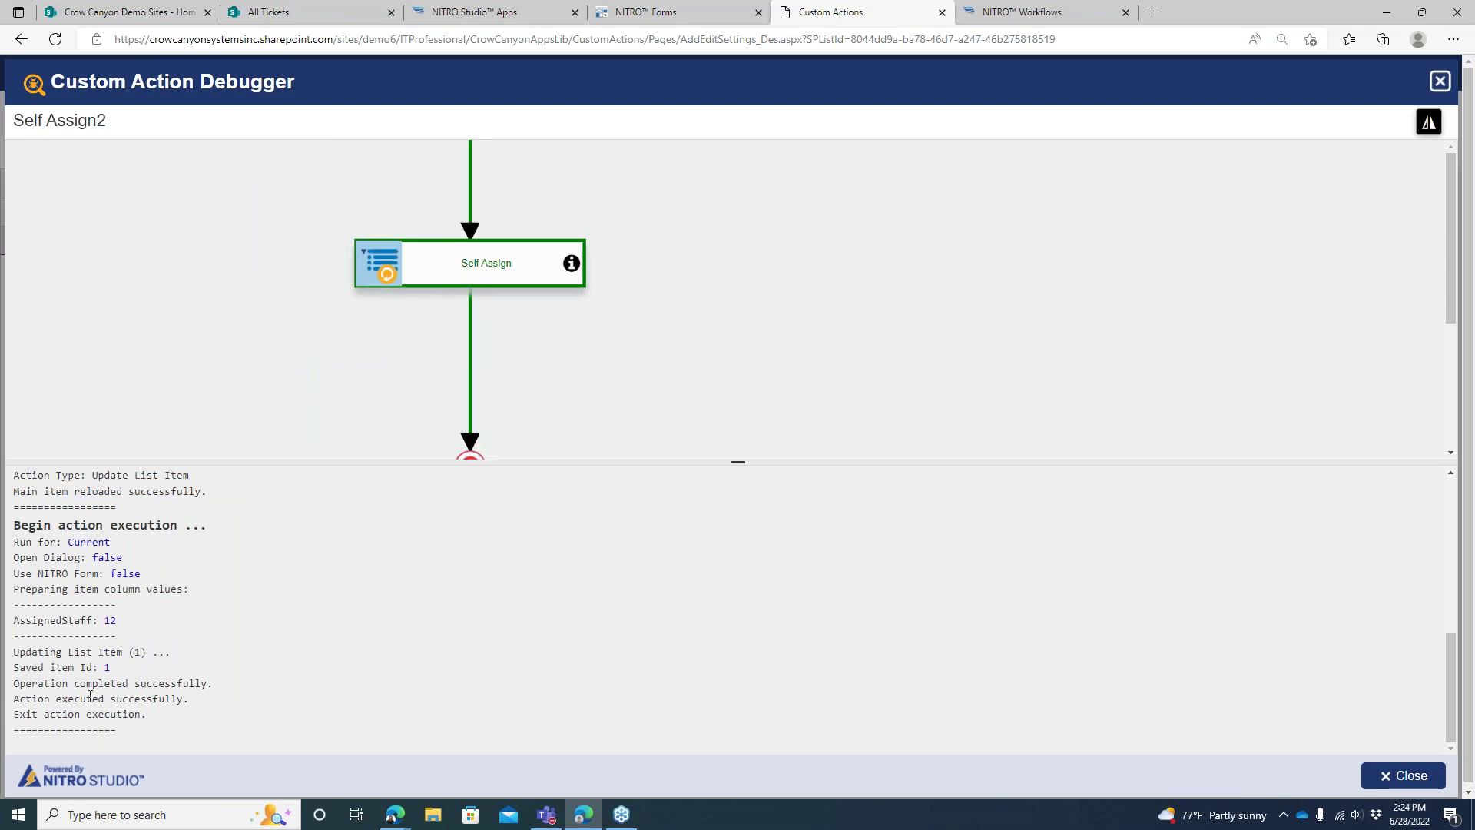
pyautogui.moveTo(734, 462); pyautogui.dragTo(737, 499)
pyautogui.moveTo(691, 372); pyautogui.dragTo(773, 422)
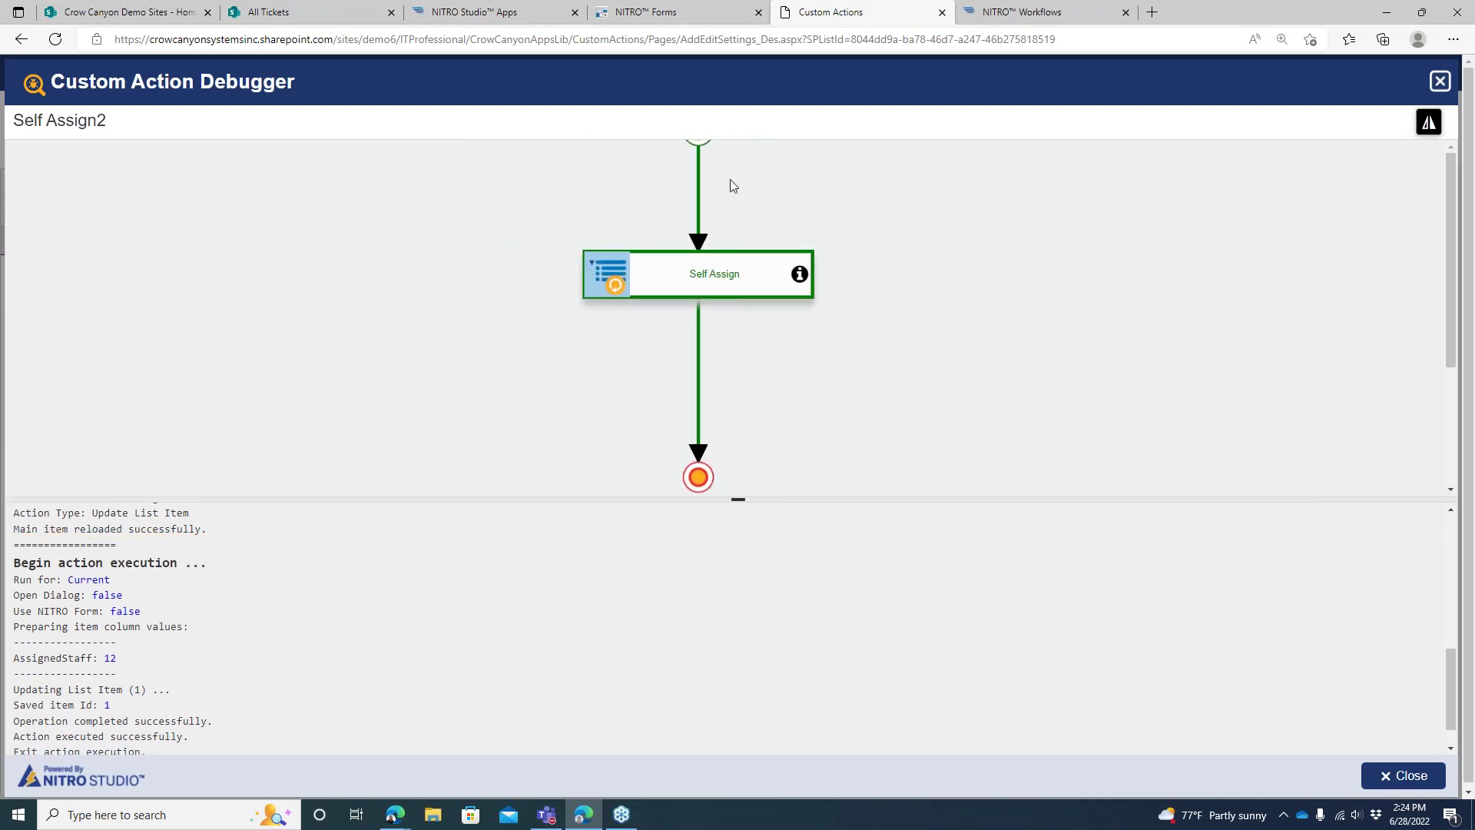
# Back in the designer, tidy Start and Self Assign and insert Send Mail before End
pyautogui.click(1420, 775)
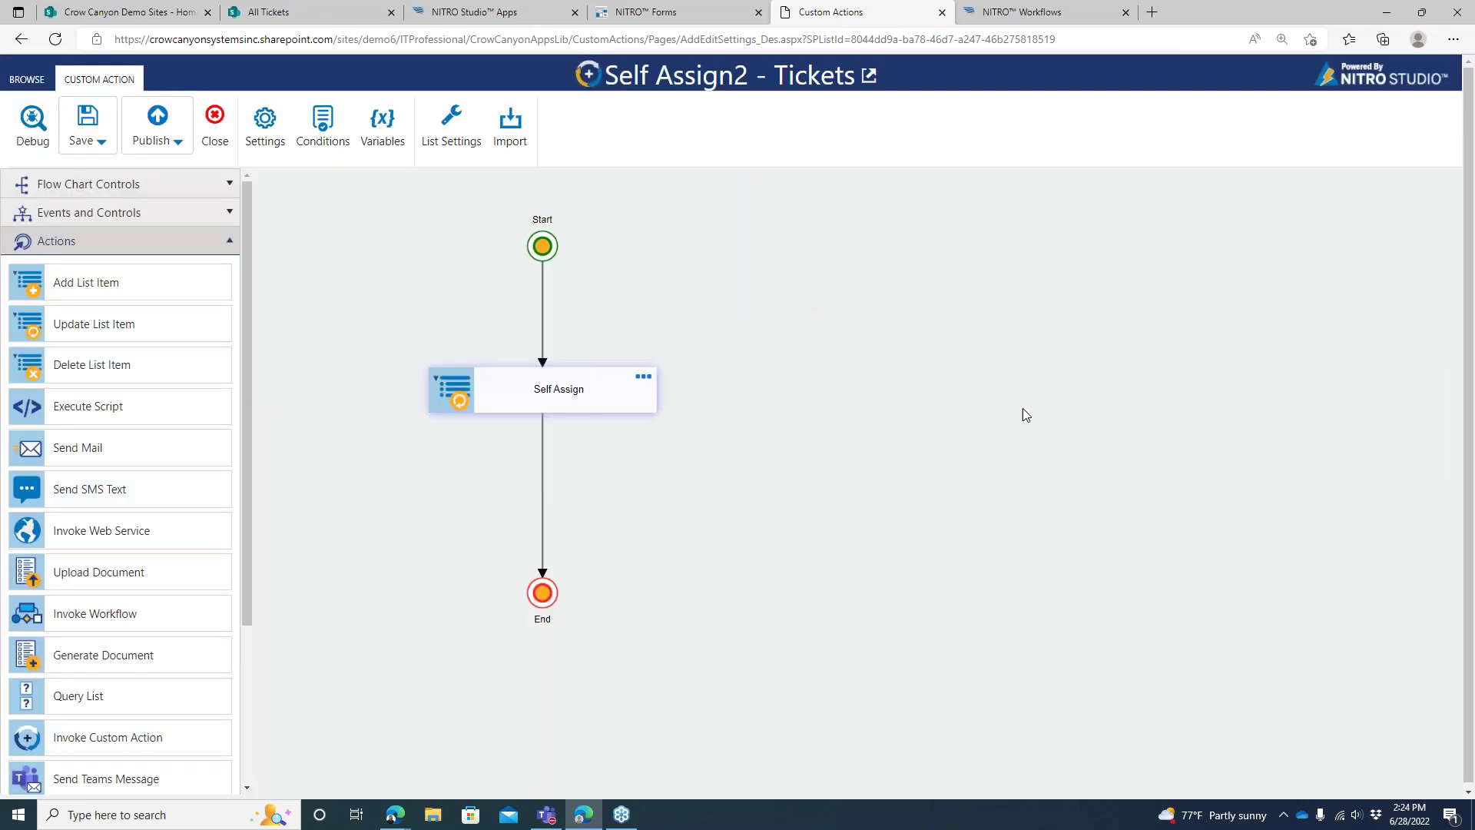
pyautogui.moveTo(542, 246); pyautogui.dragTo(542, 305)
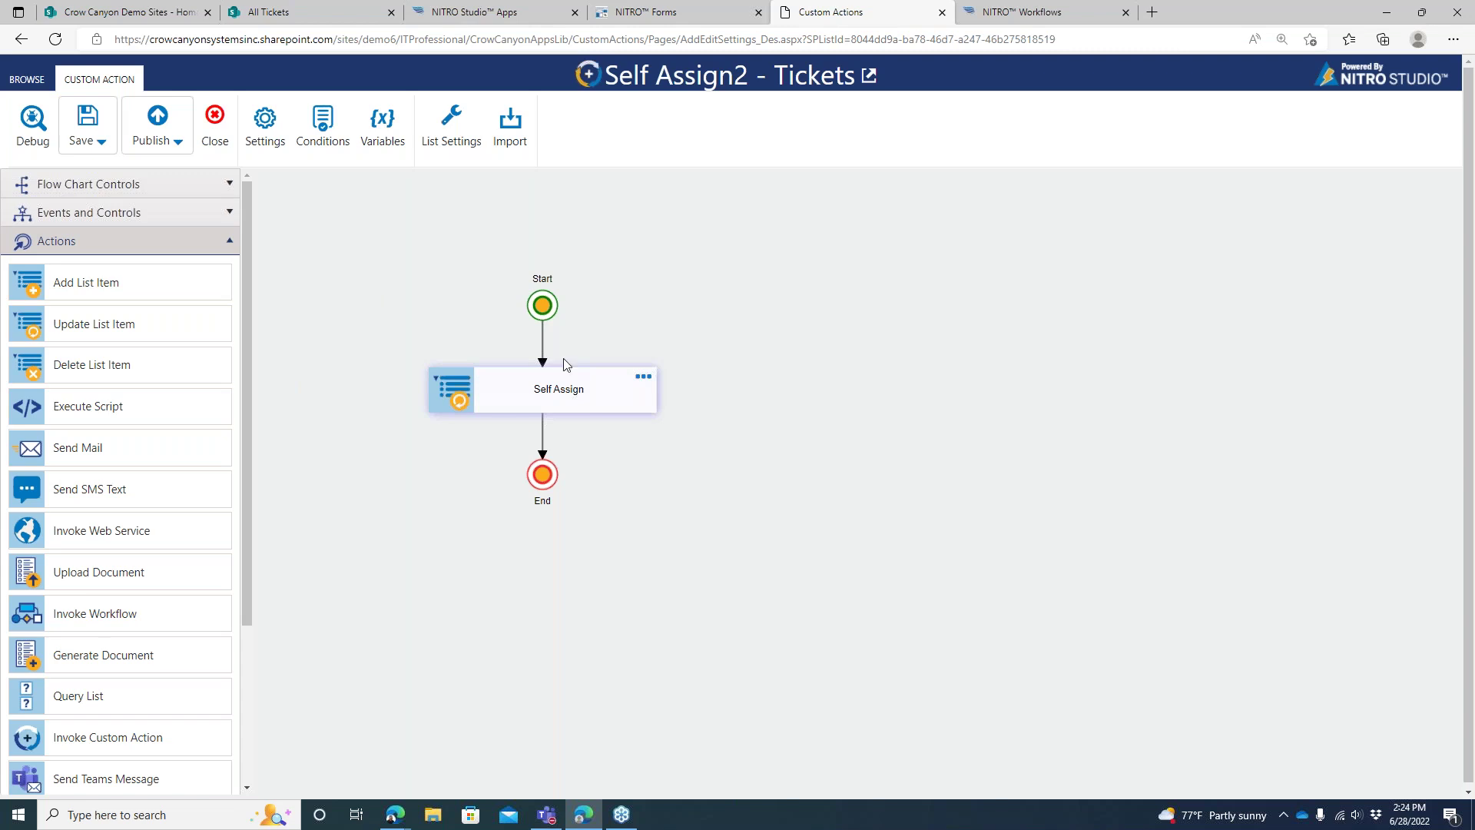
pyautogui.moveTo(543, 305); pyautogui.dragTo(534, 186)
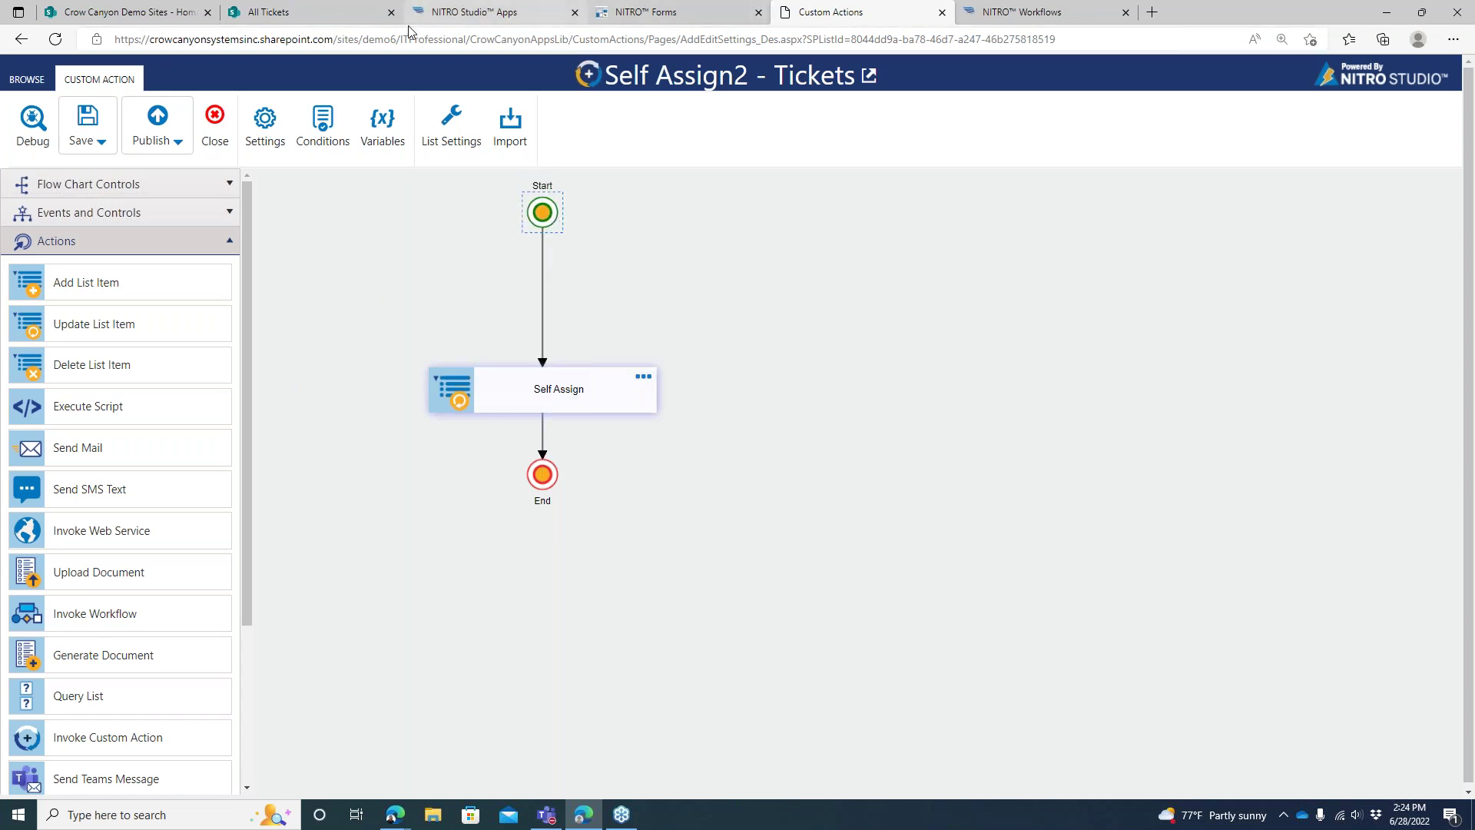
pyautogui.moveTo(543, 384); pyautogui.dragTo(541, 276)
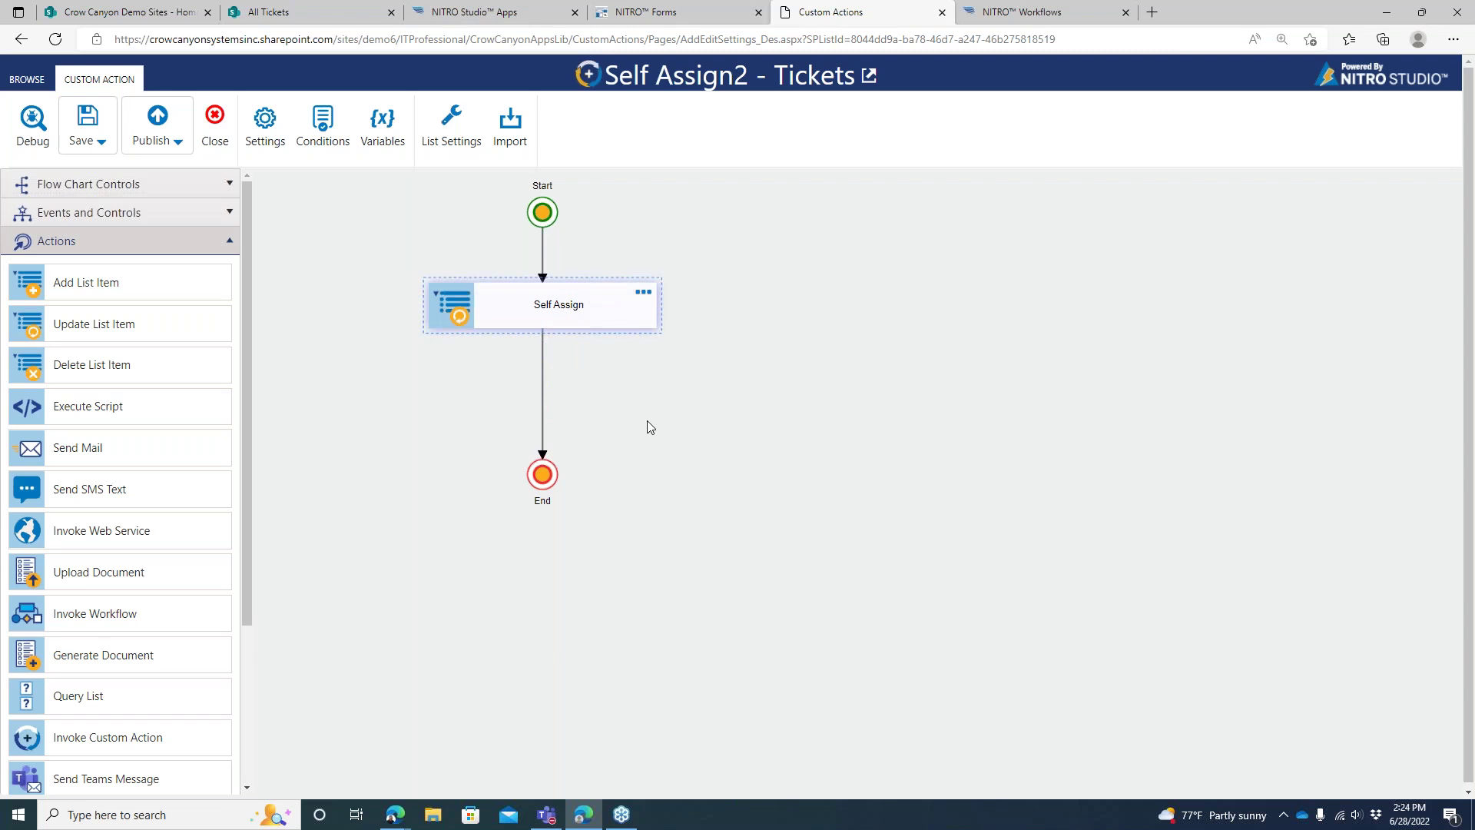
pyautogui.moveTo(145, 456); pyautogui.dragTo(541, 390)
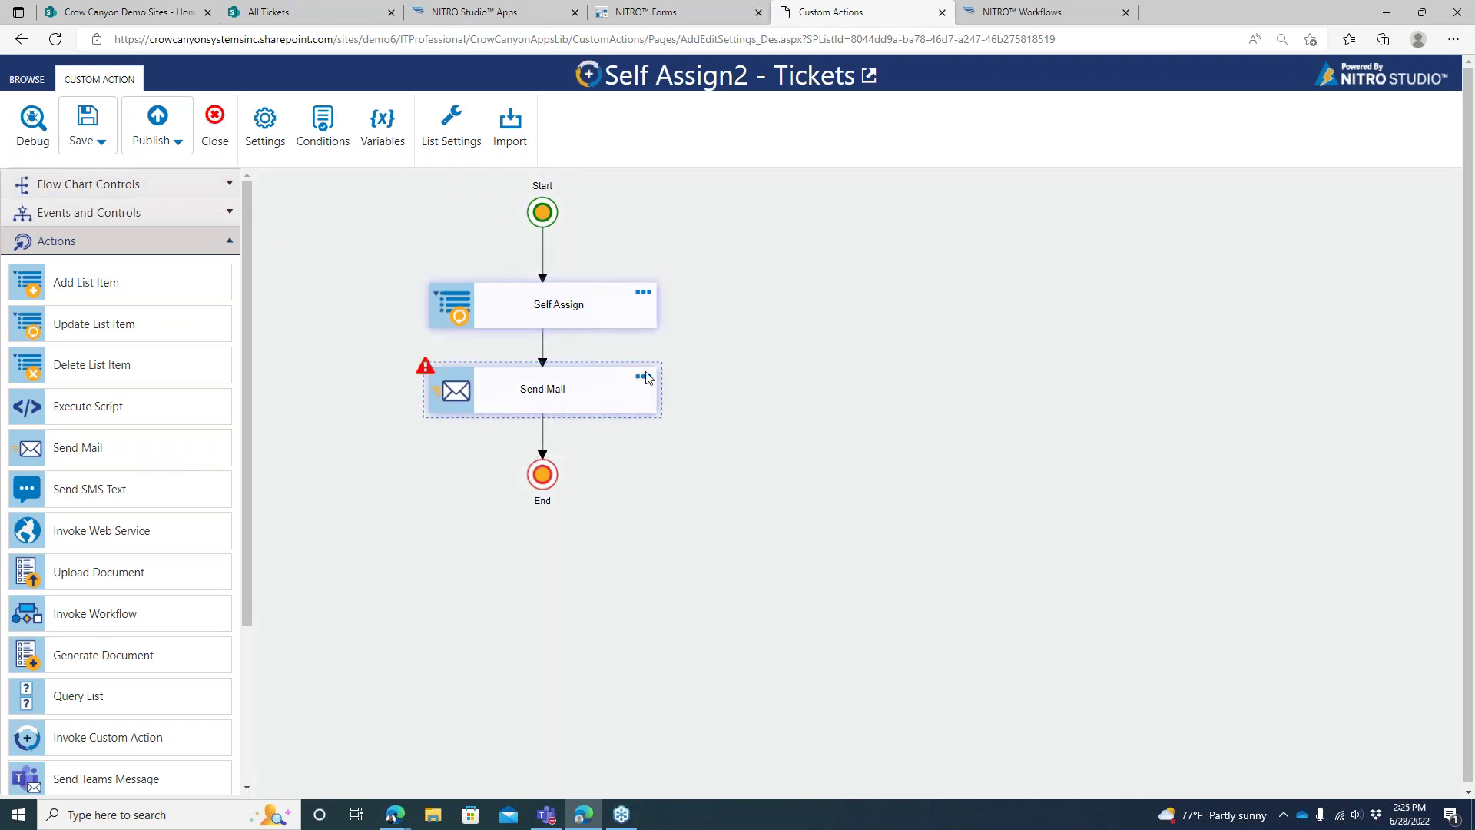
pyautogui.click(649, 379)
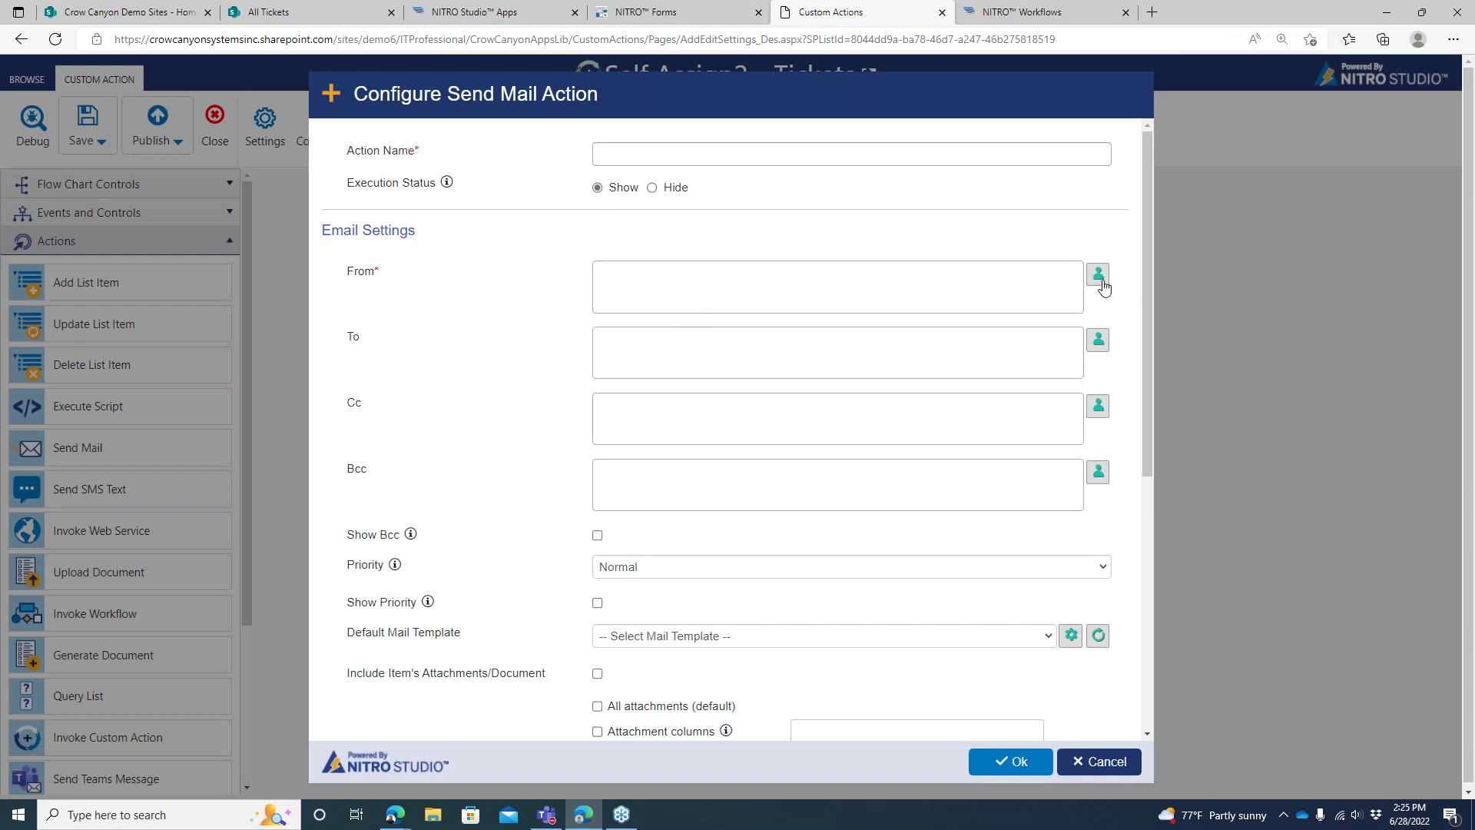
# Set the sender to the IT manager's address and name the action 'Send Mail'
pyautogui.click(1100, 278)
pyautogui.click(584, 305)
pyautogui.click(727, 299)
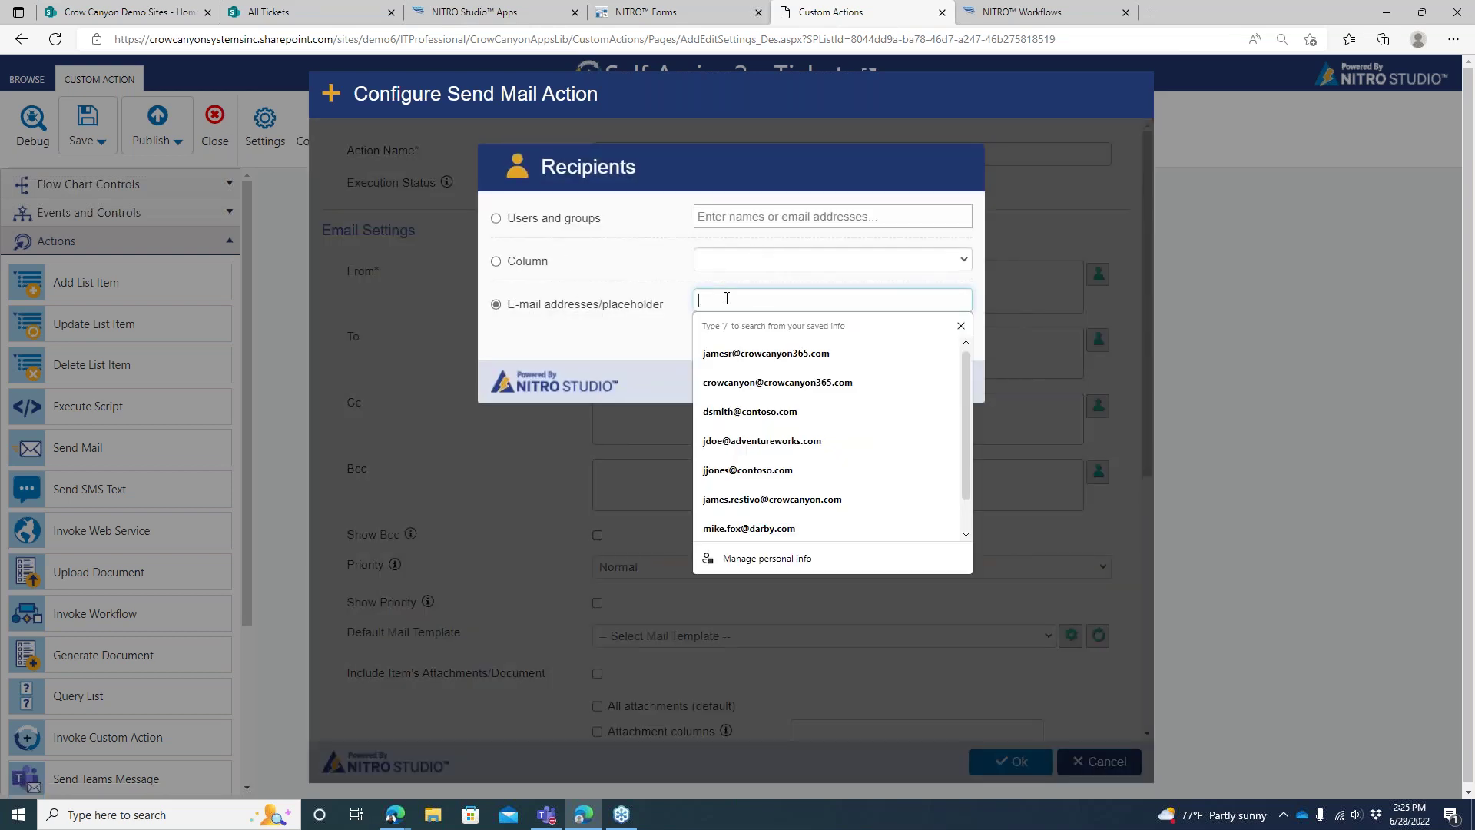
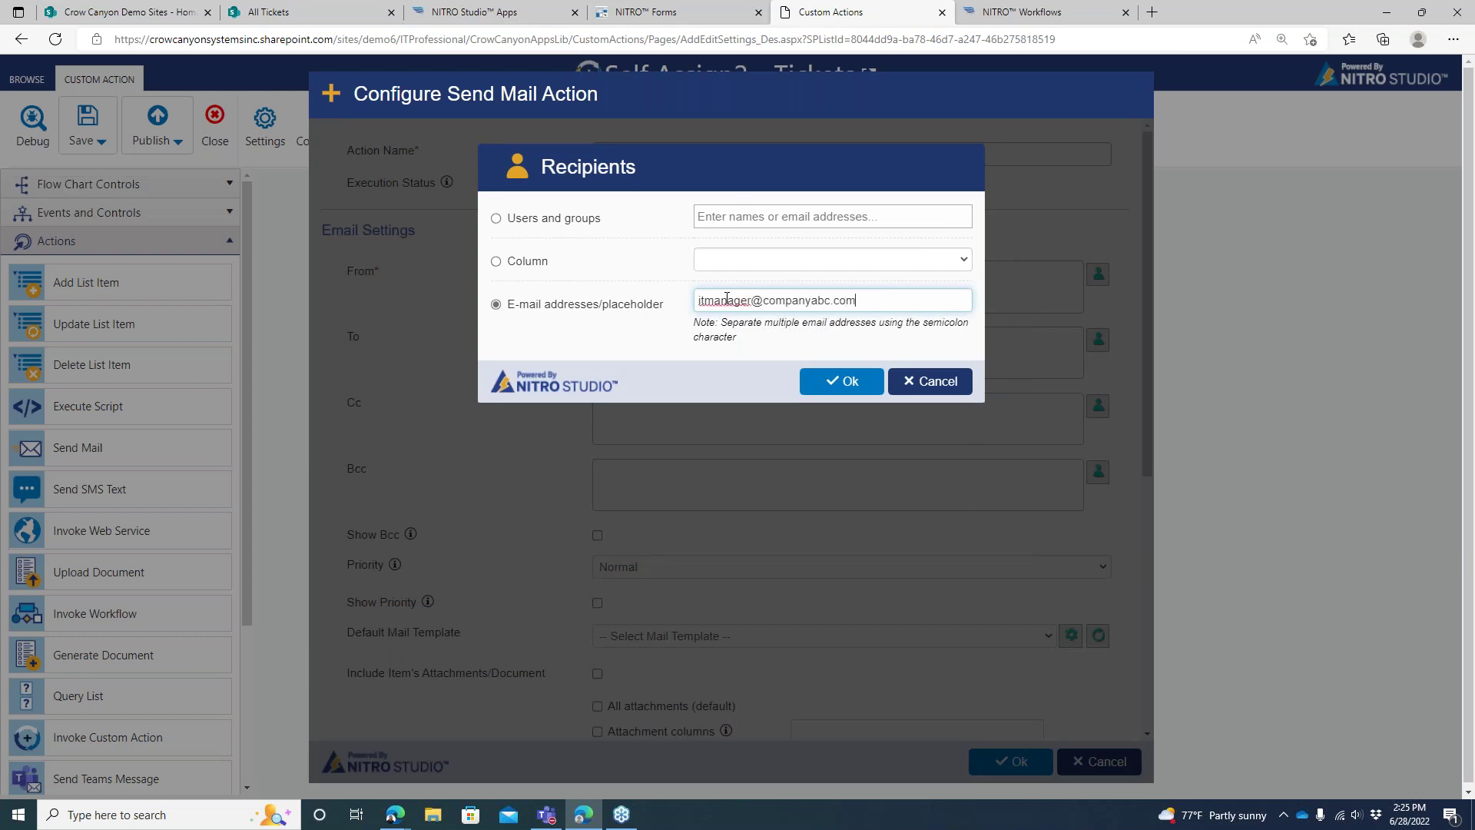
pyautogui.click(841, 381)
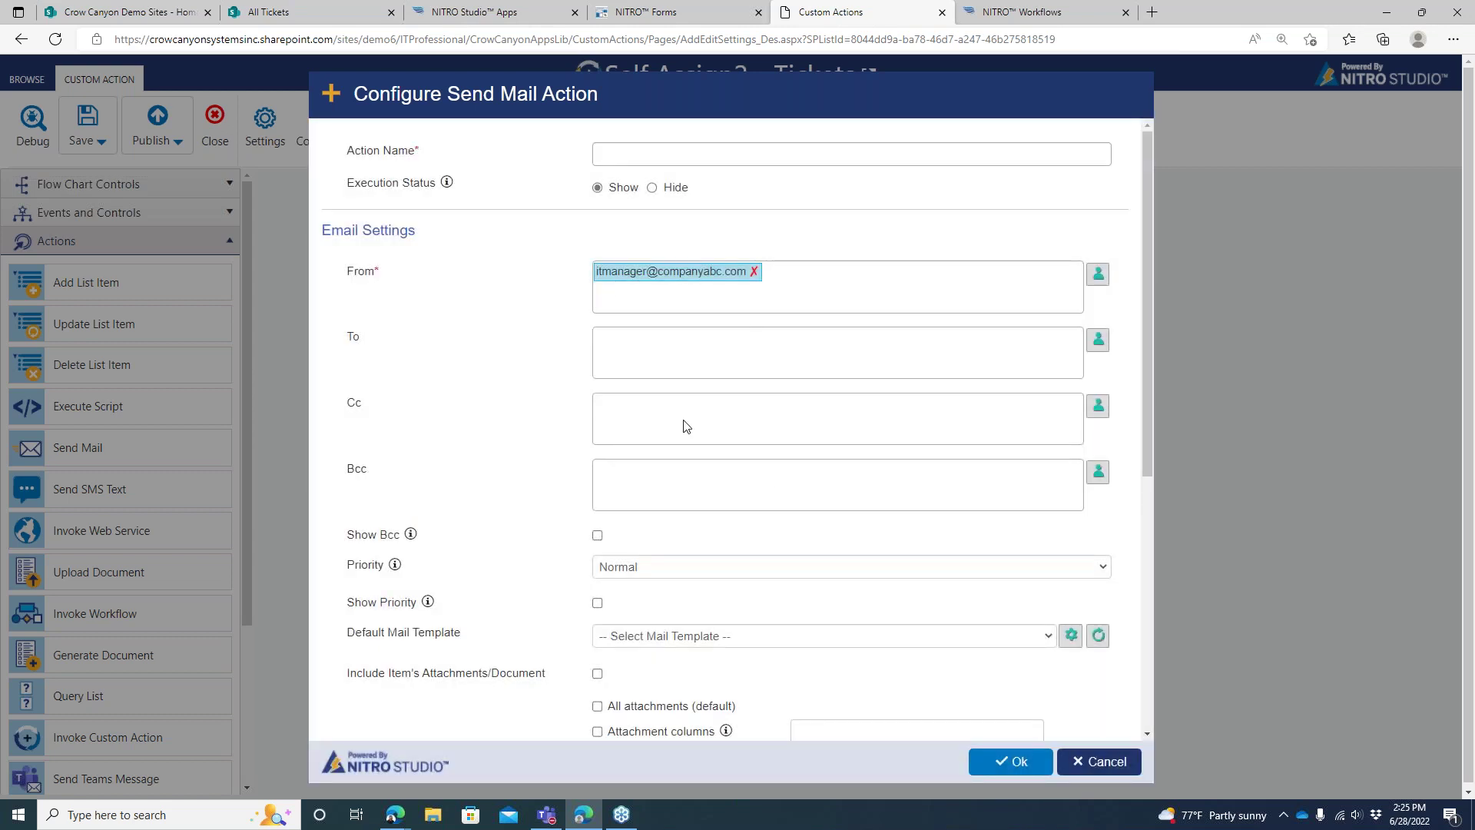
pyautogui.click(755, 161)
pyautogui.write('s')
pyautogui.press('BackSpace')
pyautogui.write('Send Mail')
pyautogui.click(1010, 761)
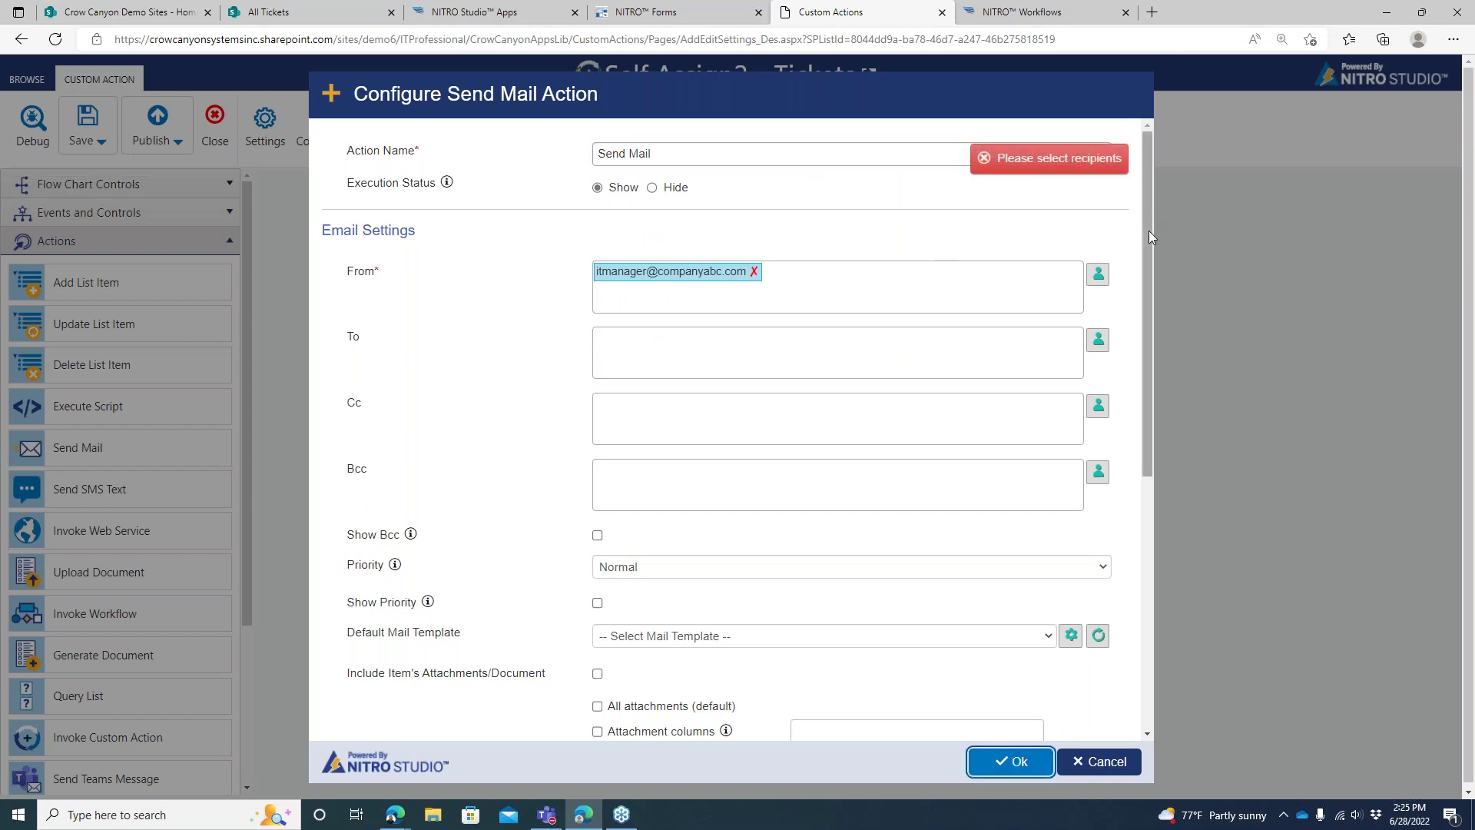
# Set the mail recipient to the IT manager's plain e-mail address
pyautogui.moveTo(1149, 236); pyautogui.dragTo(1144, 268)
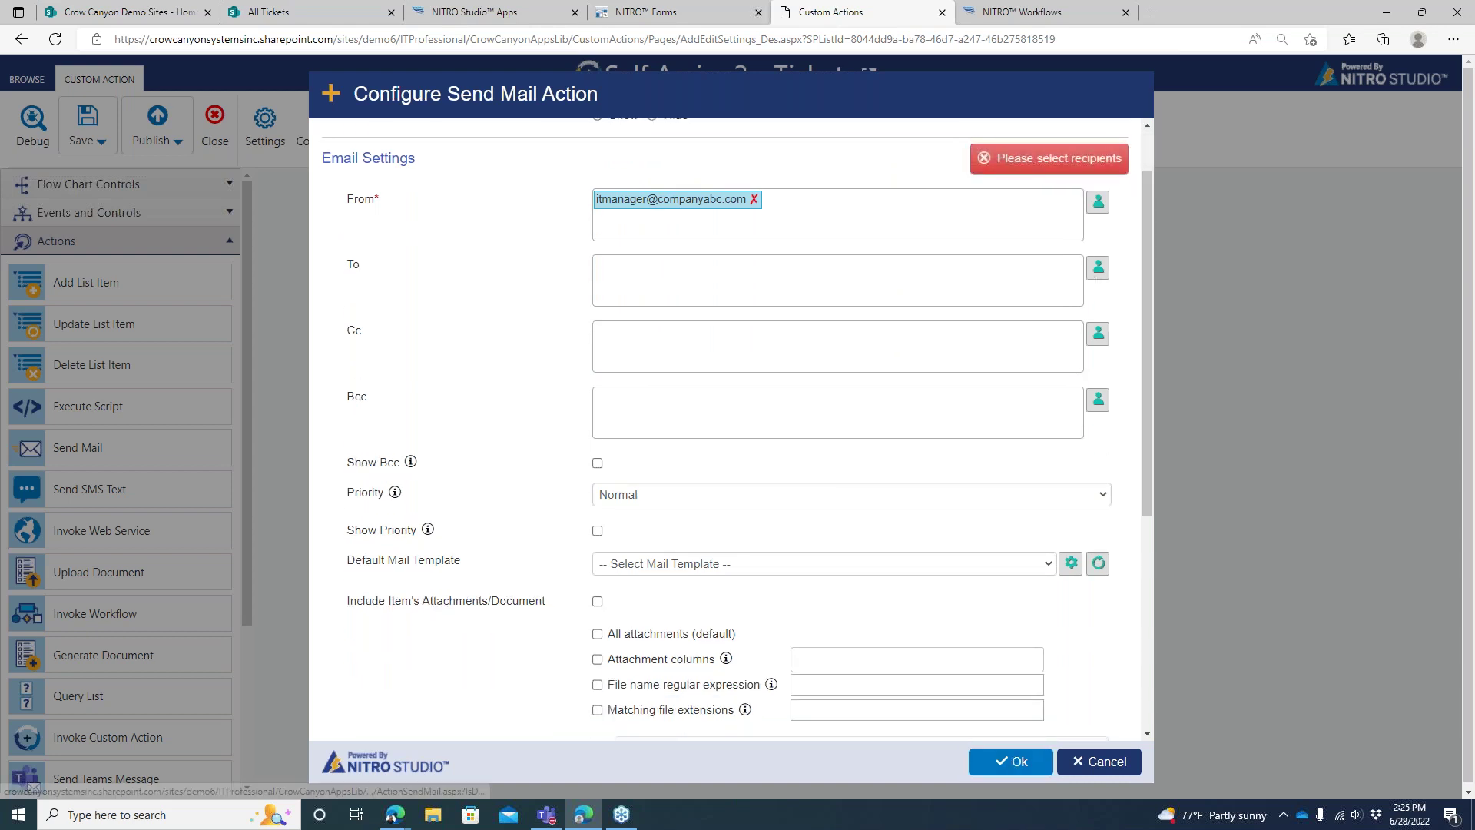
pyautogui.click(1096, 268)
pyautogui.click(528, 263)
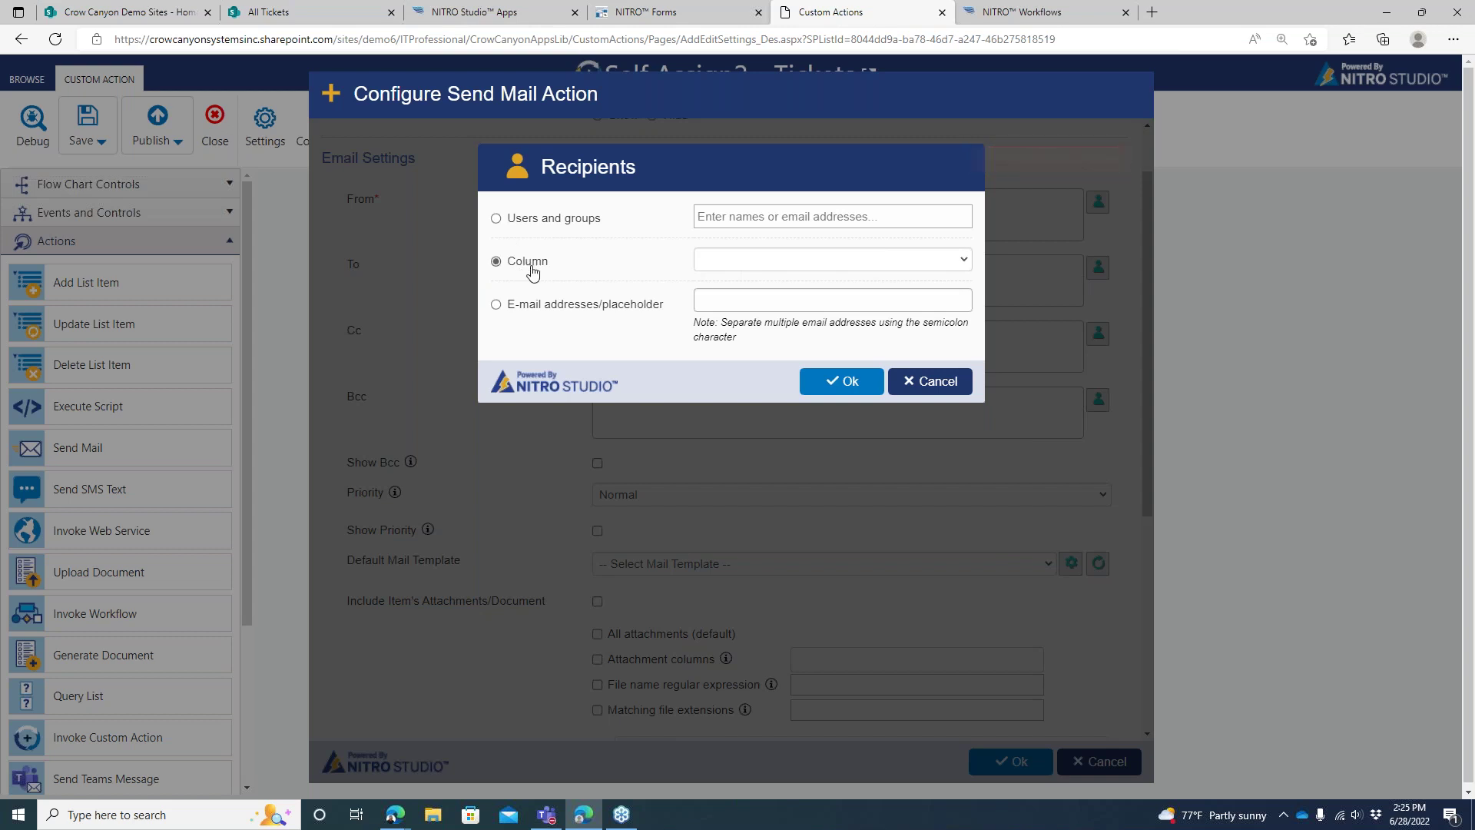
pyautogui.click(897, 381)
pyautogui.click(1096, 269)
pyautogui.click(738, 299)
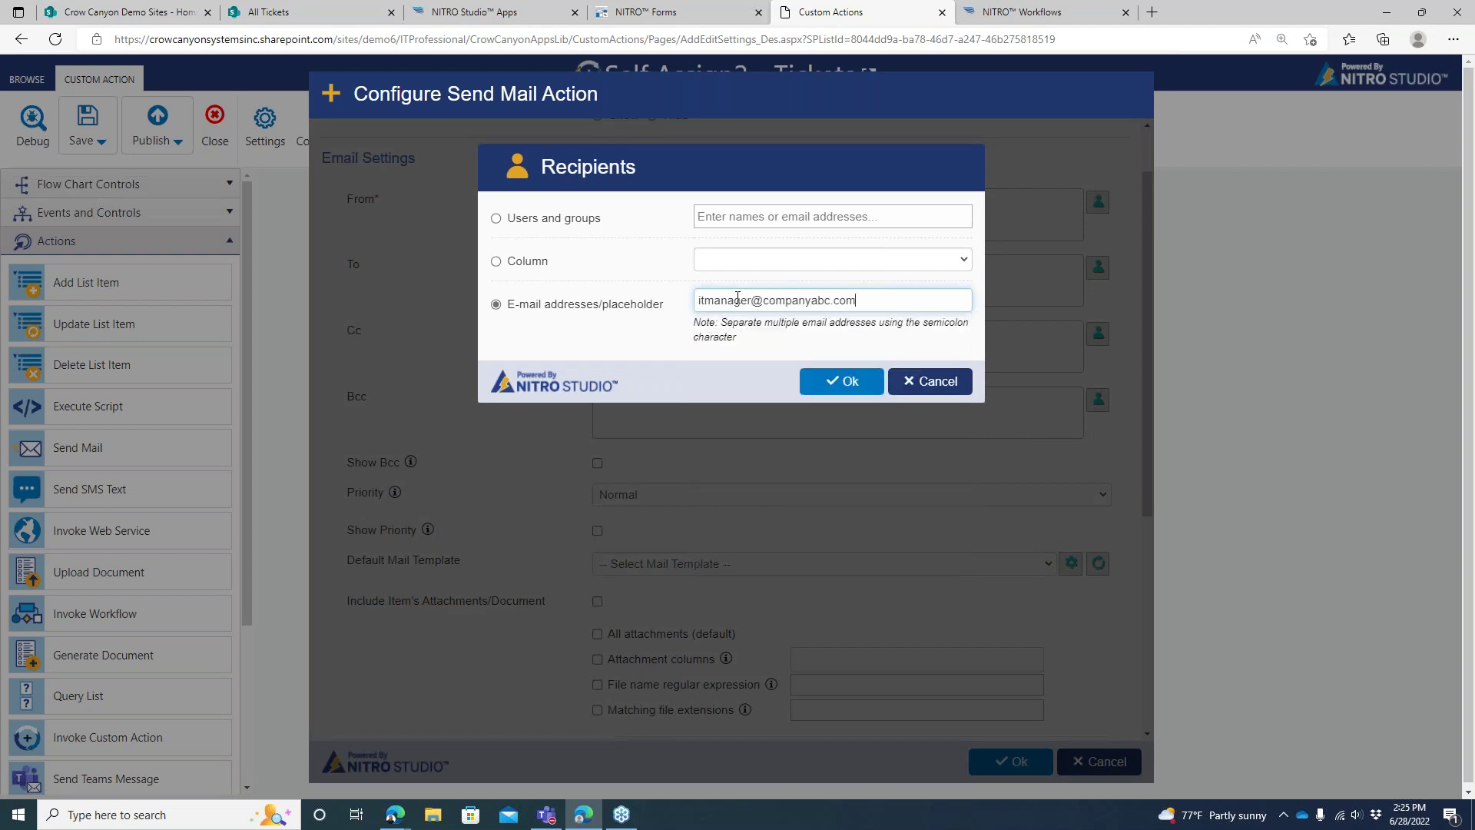
pyautogui.click(841, 381)
# Replace the sender with the no-reply address and save the Send Mail settings
pyautogui.click(1098, 201)
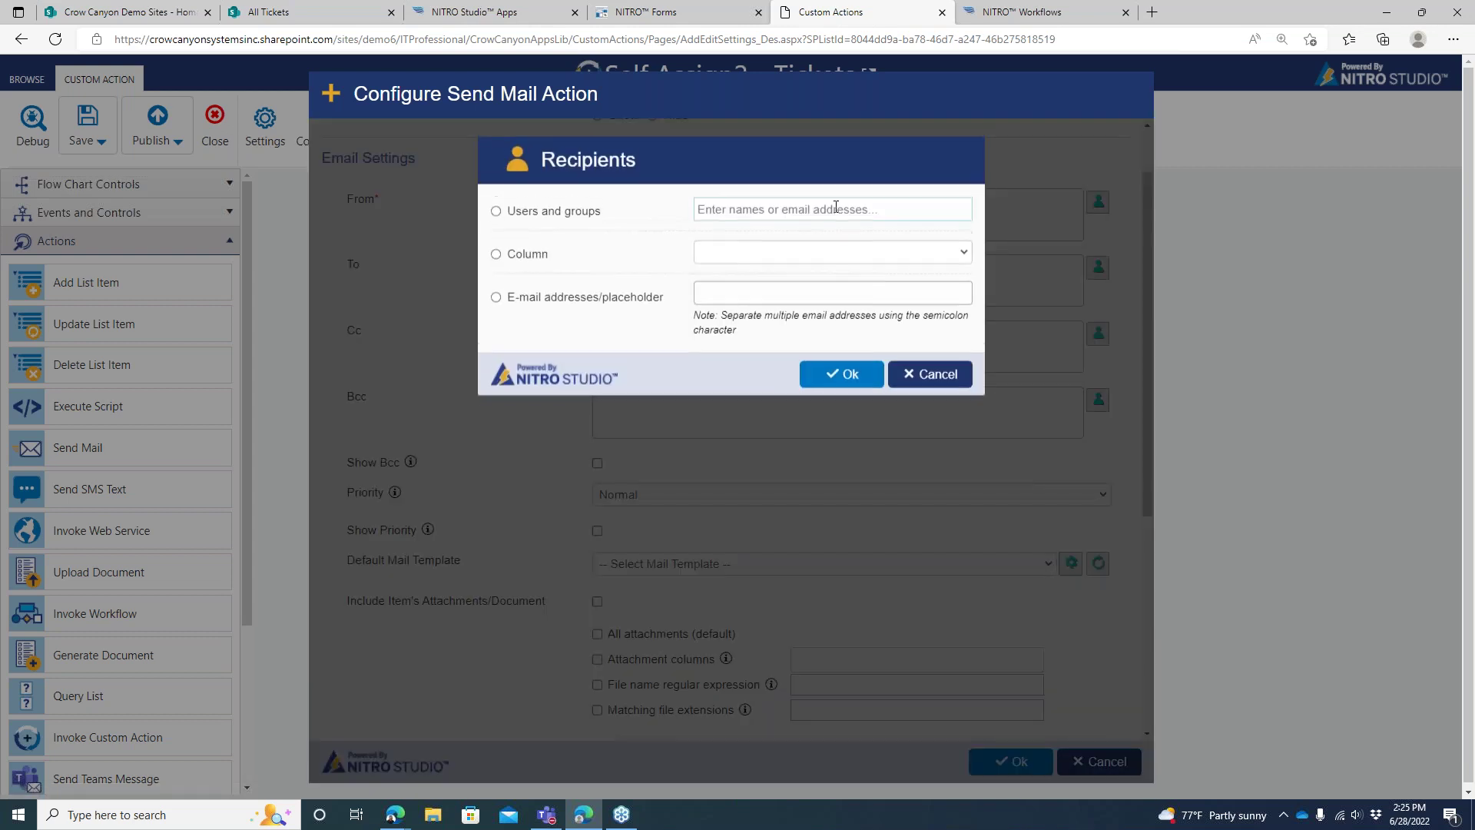
pyautogui.click(777, 298)
pyautogui.click(703, 301)
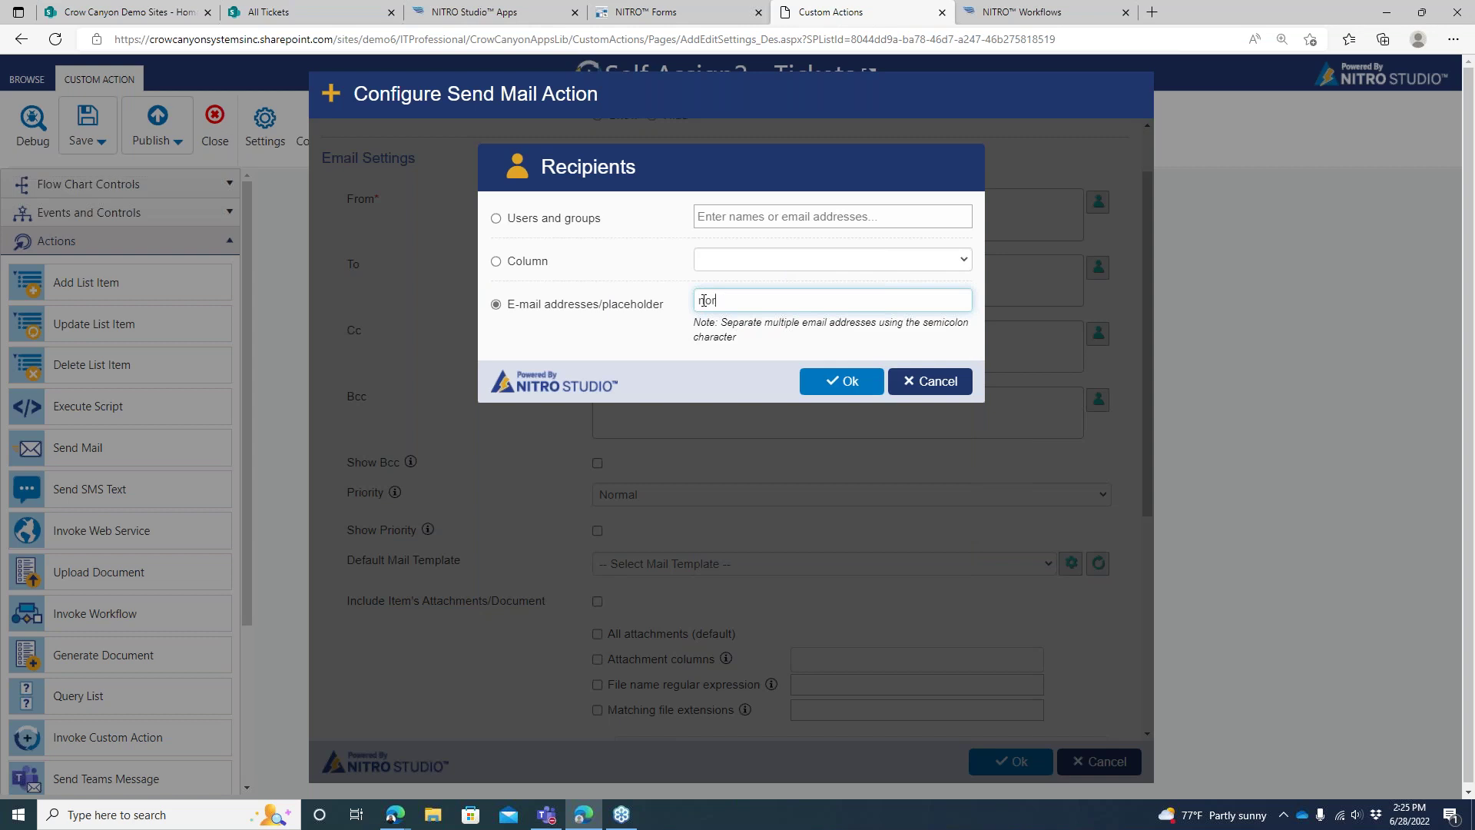
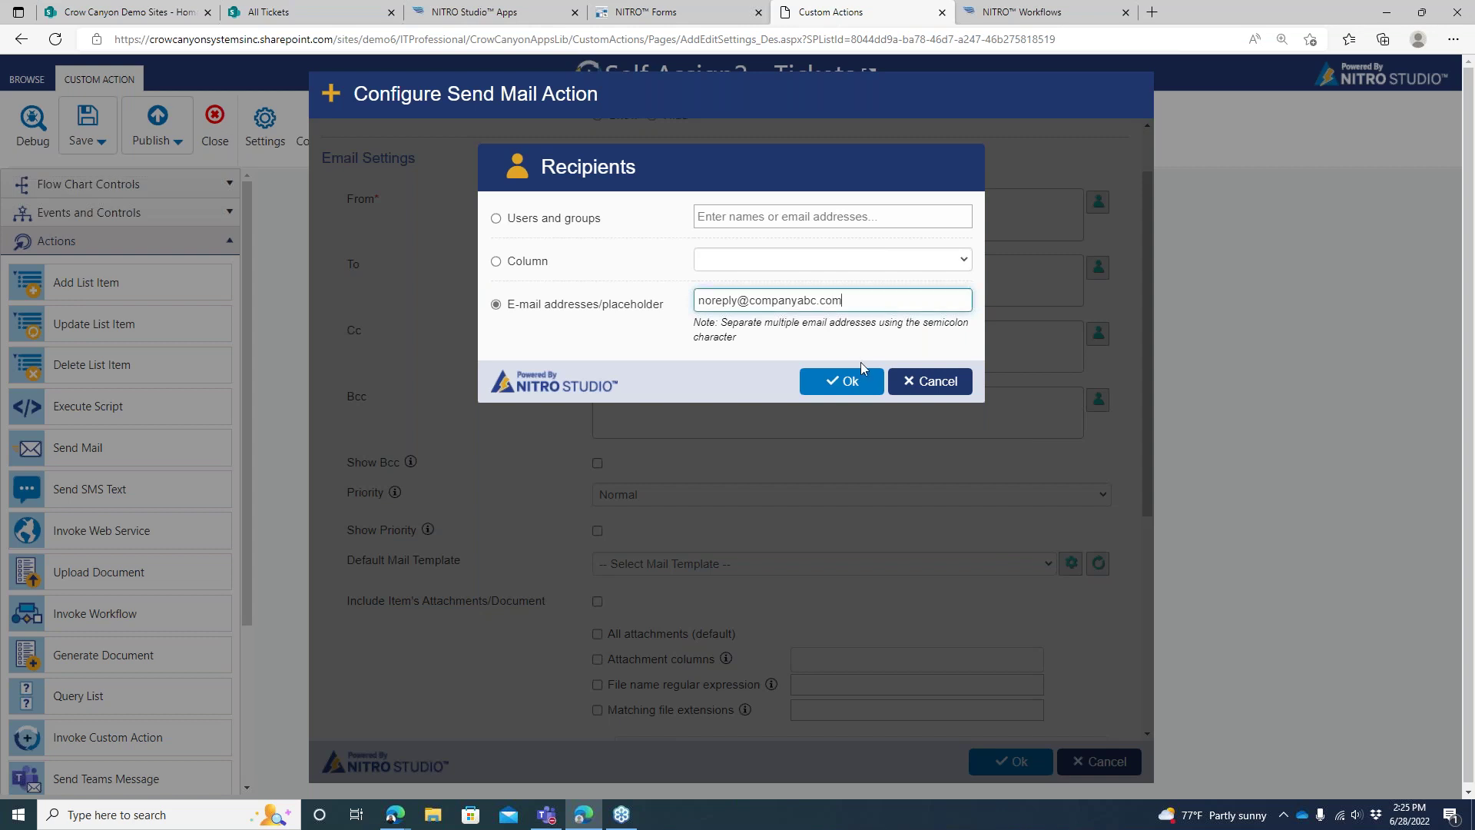
pyautogui.click(849, 382)
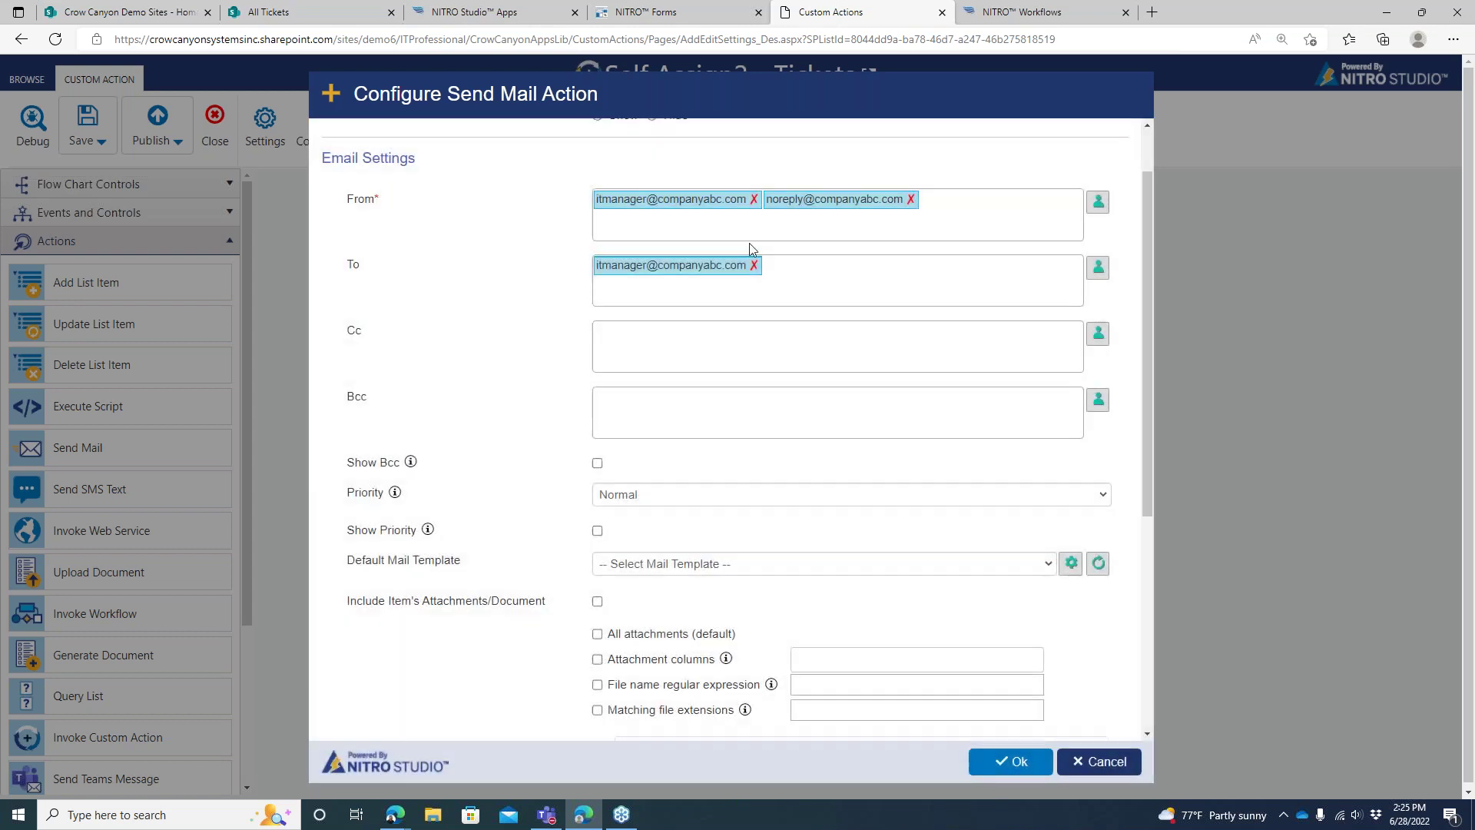
pyautogui.click(754, 201)
pyautogui.click(1010, 762)
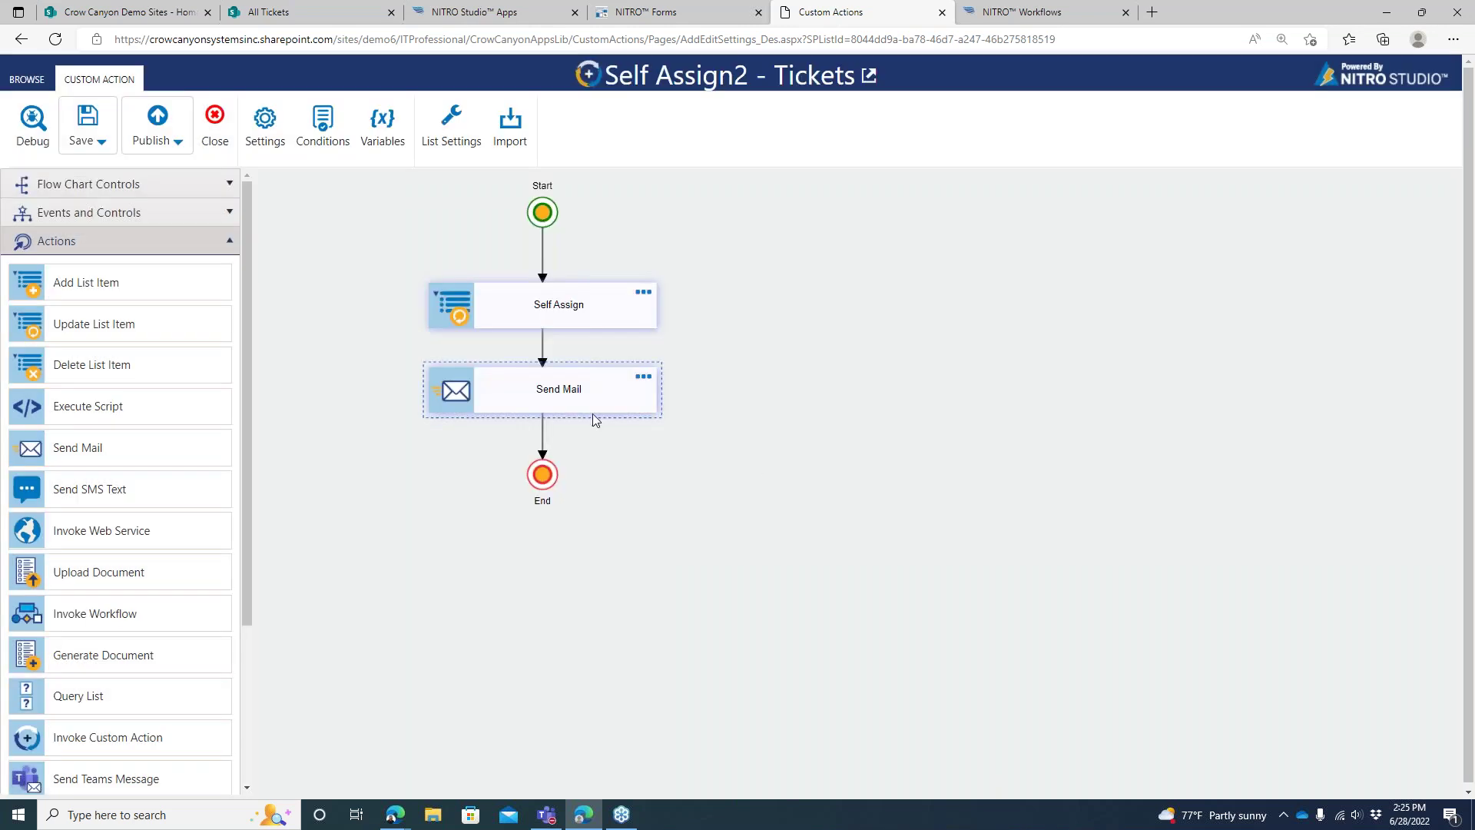
# Move End lower and insert a Send SMS Text step before it
pyautogui.moveTo(545, 476); pyautogui.dragTo(555, 522)
pyautogui.moveTo(571, 403); pyautogui.dragTo(572, 428)
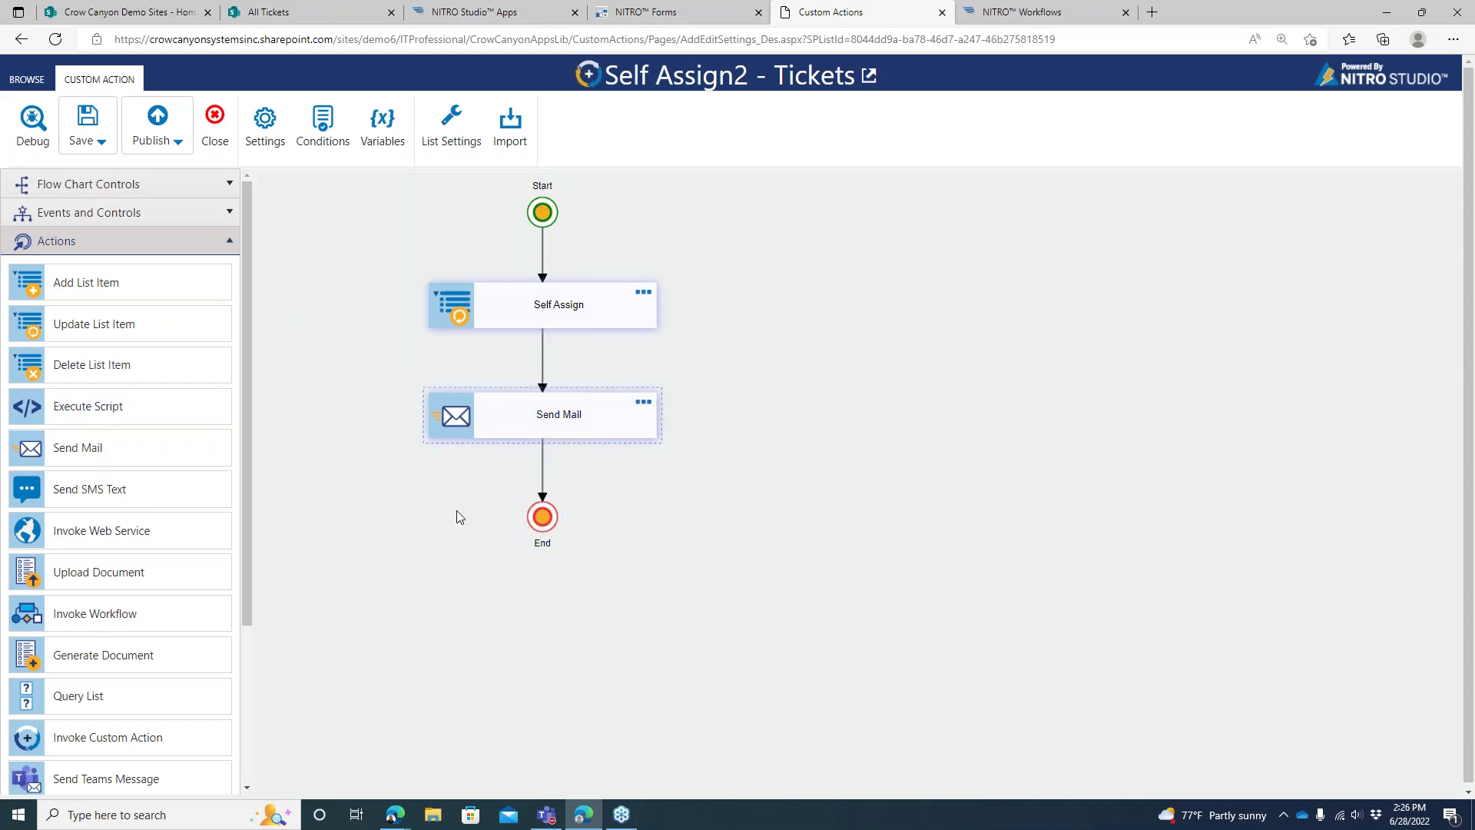
pyautogui.moveTo(542, 530); pyautogui.dragTo(534, 582)
pyautogui.moveTo(134, 491); pyautogui.dragTo(550, 490)
pyautogui.moveTo(542, 566); pyautogui.dragTo(559, 566)
pyautogui.moveTo(582, 490); pyautogui.dragTo(583, 507)
pyautogui.click(558, 565)
# Delete the Self Assign–Send Mail and Send Mail–Send SMS Text links
pyautogui.click(624, 435)
pyautogui.moveTo(628, 425); pyautogui.dragTo(581, 399)
pyautogui.click(551, 348)
pyautogui.press('Delete')
pyautogui.click(556, 448)
pyautogui.press('Delete')
# Unlink Start from Self Assign, place Send Mail under Start and Self Assign below it
pyautogui.moveTo(556, 285); pyautogui.dragTo(927, 311)
pyautogui.click(754, 311)
pyautogui.press('Delete')
pyautogui.moveTo(596, 380); pyautogui.dragTo(600, 267)
pyautogui.moveTo(971, 349); pyautogui.dragTo(563, 315)
pyautogui.click(551, 213)
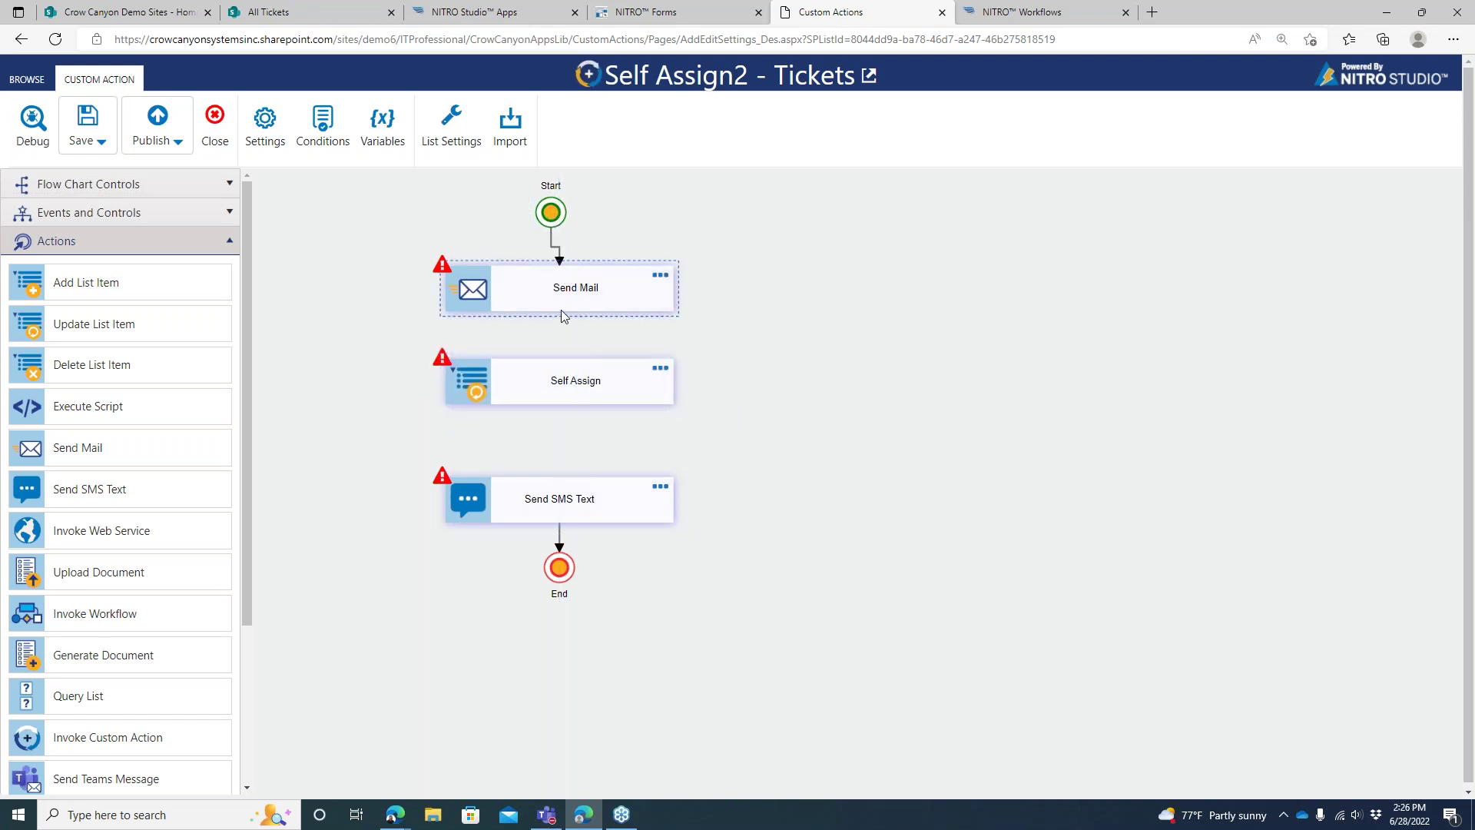
# Connect Send Mail to Self Assign, and Self Assign onward in the flowchart
pyautogui.click(629, 297)
pyautogui.moveTo(696, 497); pyautogui.dragTo(593, 400)
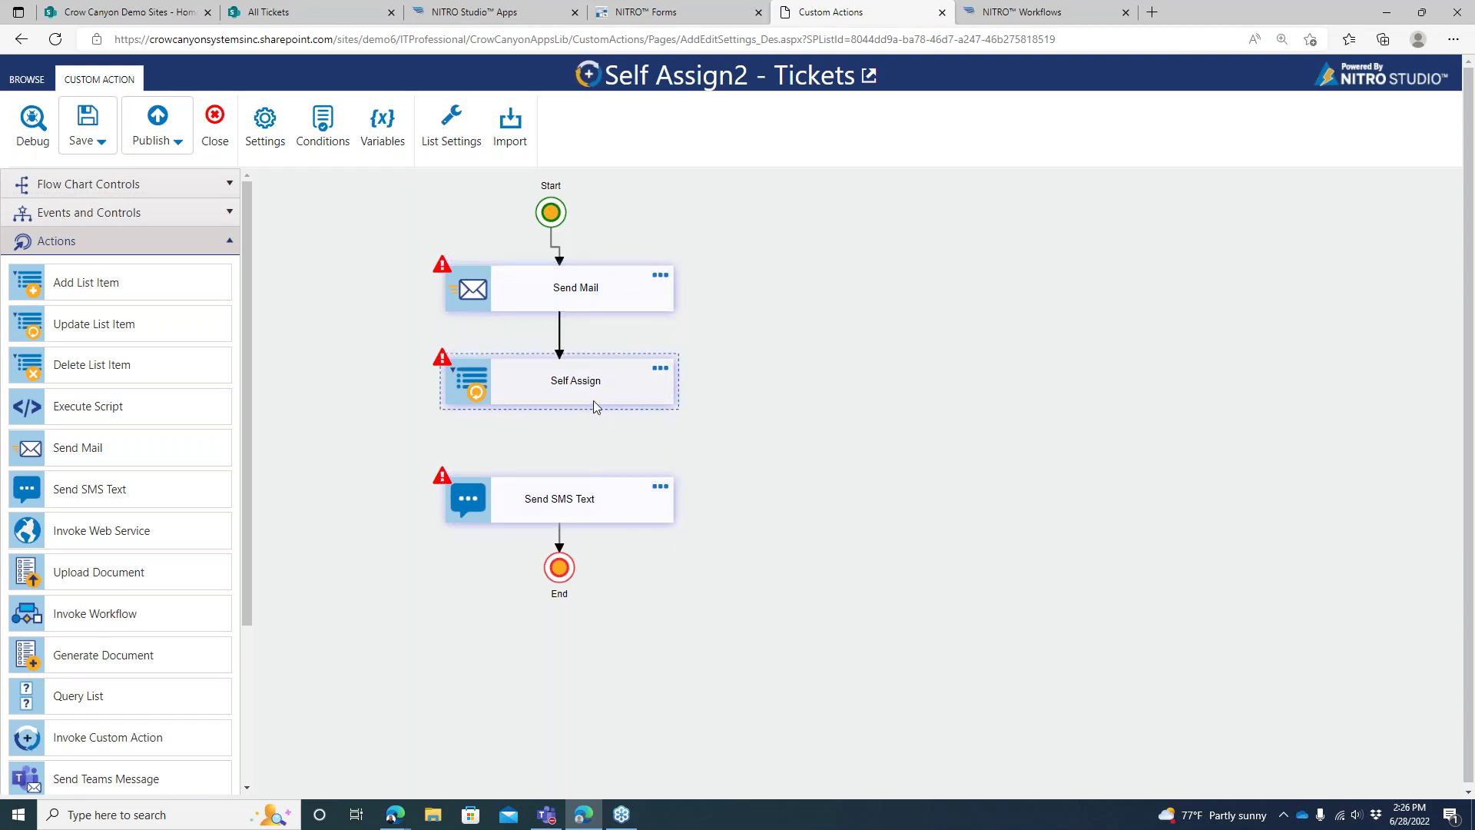
pyautogui.click(614, 398)
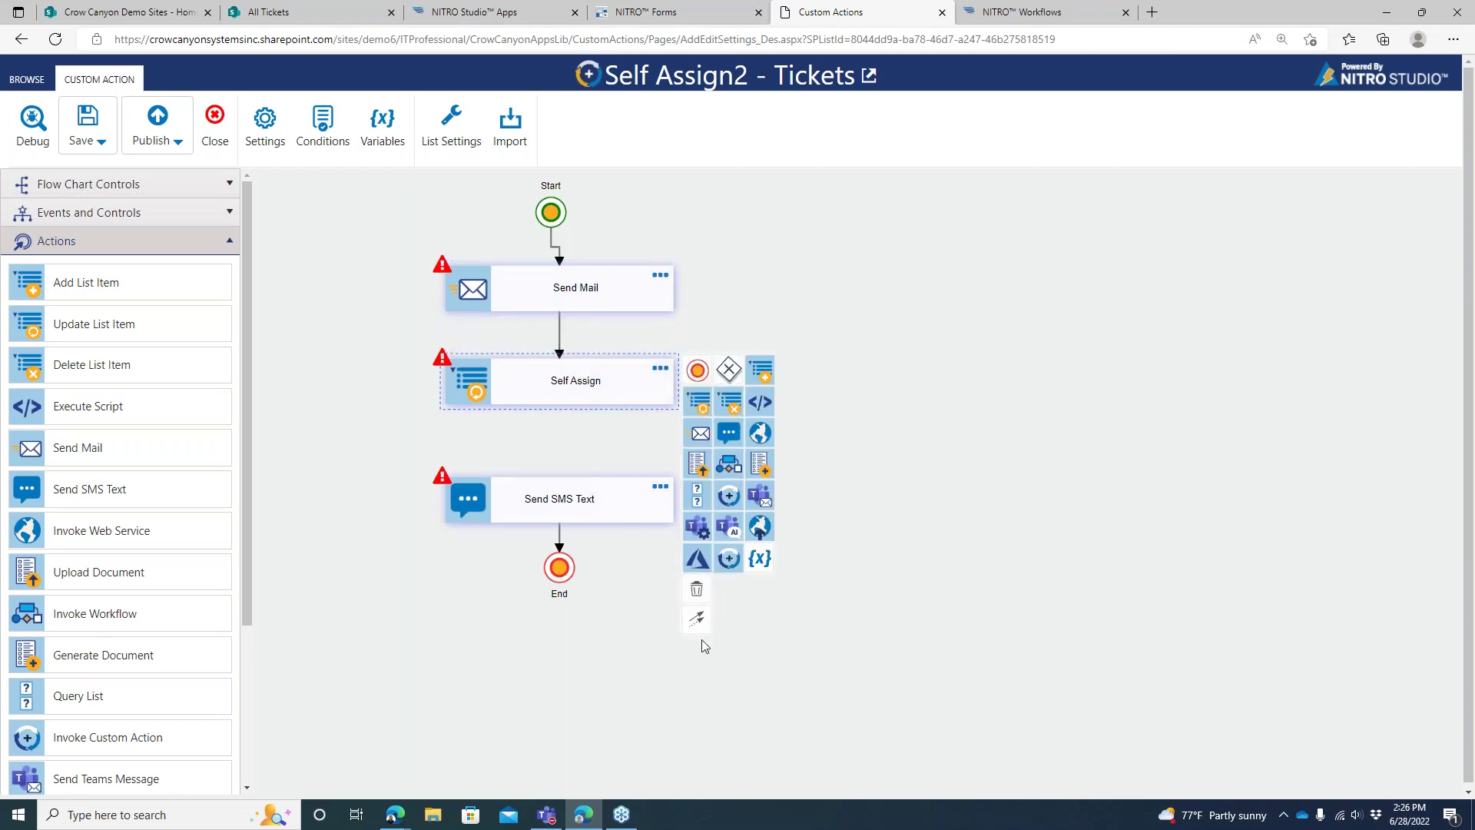
pyautogui.moveTo(698, 619); pyautogui.dragTo(584, 499)
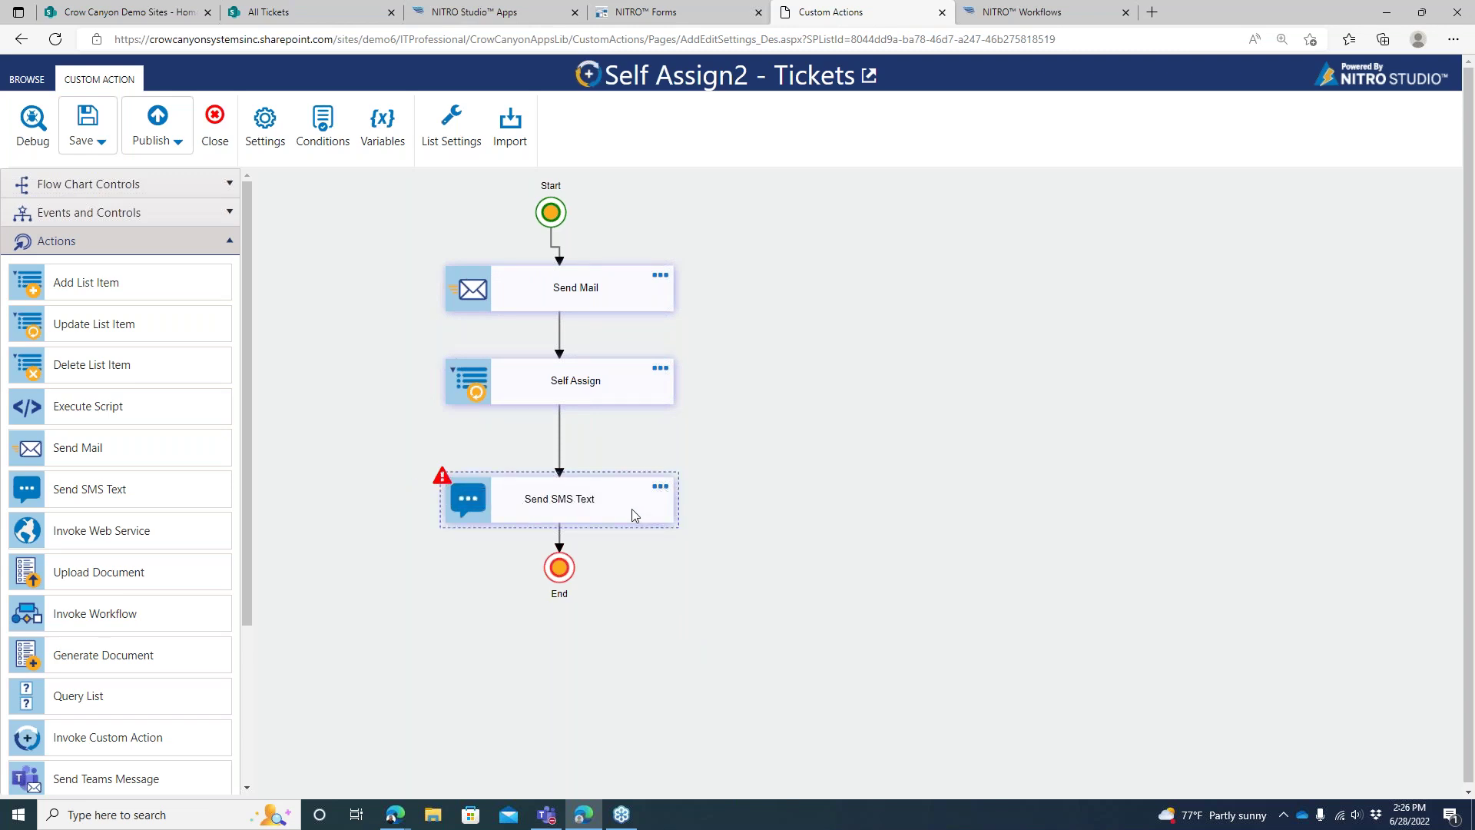
# Delete the Send SMS Text step and realign Start, Send Mail and Self Assign vertically
pyautogui.click(694, 491)
pyautogui.moveTo(544, 378); pyautogui.dragTo(542, 429)
pyautogui.moveTo(592, 289); pyautogui.dragTo(594, 311)
pyautogui.moveTo(551, 212); pyautogui.dragTo(568, 212)
pyautogui.click(622, 160)
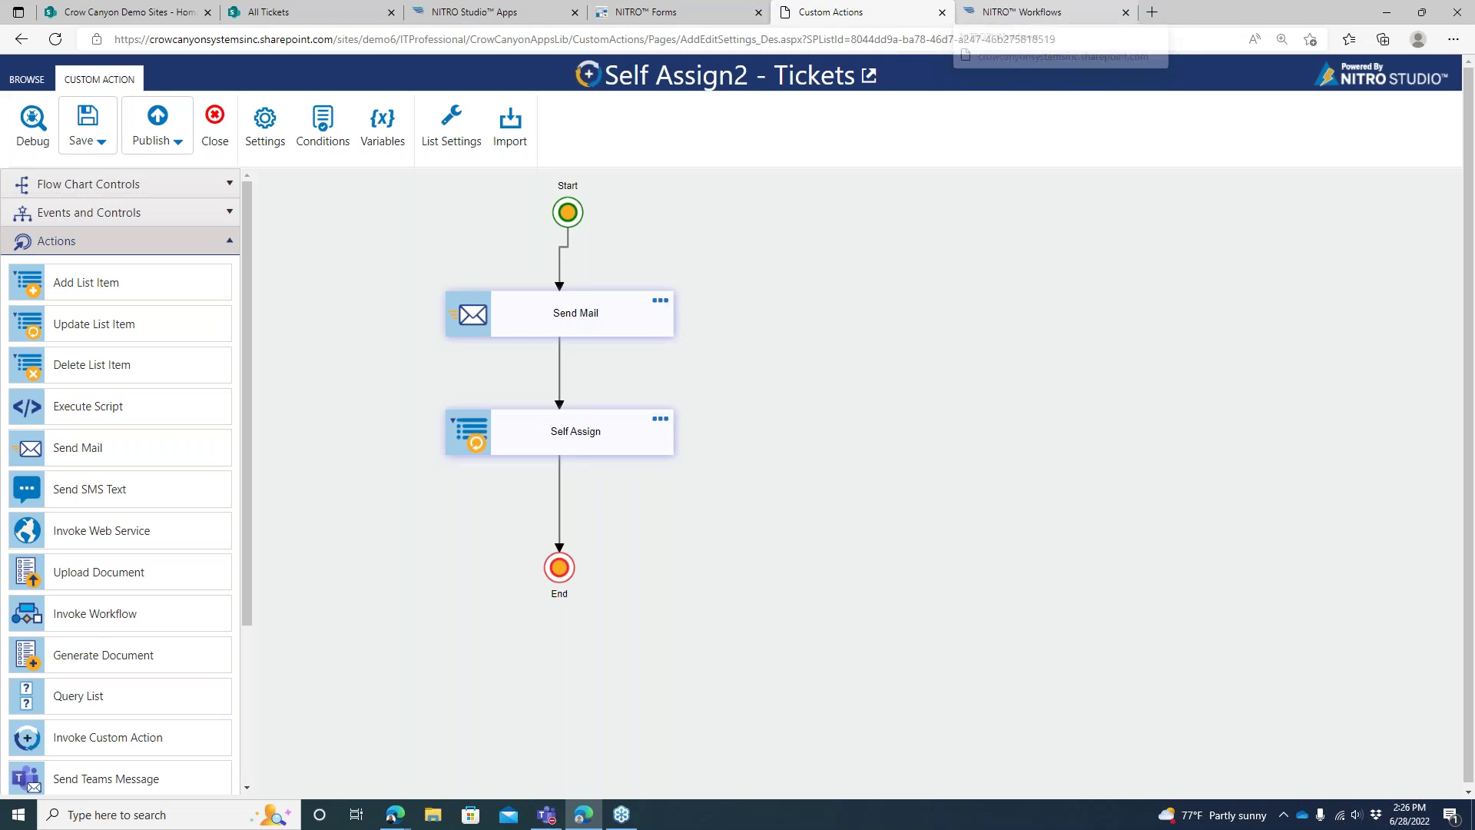
pyautogui.scroll(-1, 247, 368)
pyautogui.scroll(-3, 254, 382)
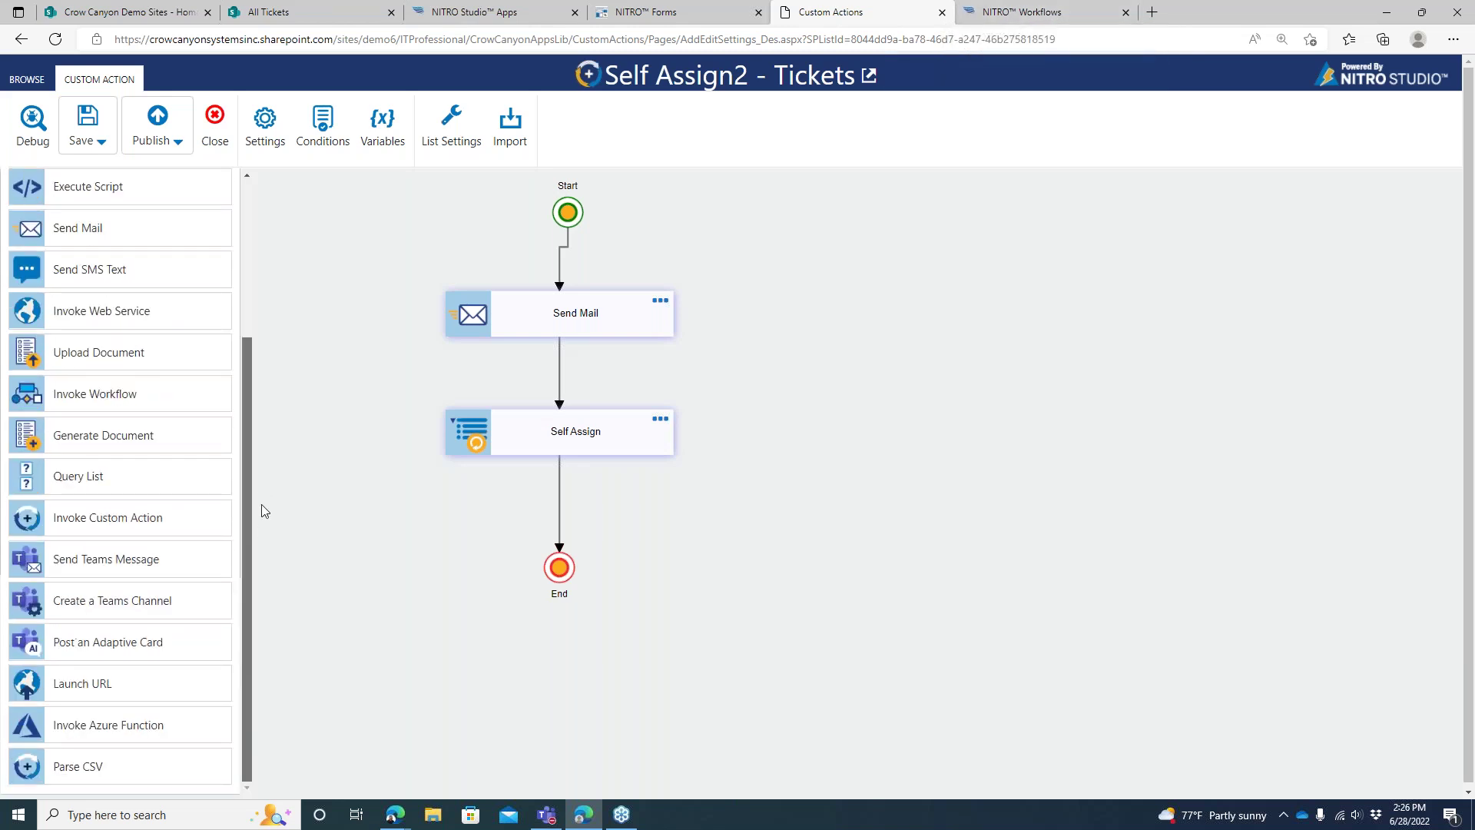
# Switch to the NITRO Workflows page and scroll through its 28 published workflows
pyautogui.click(1035, 14)
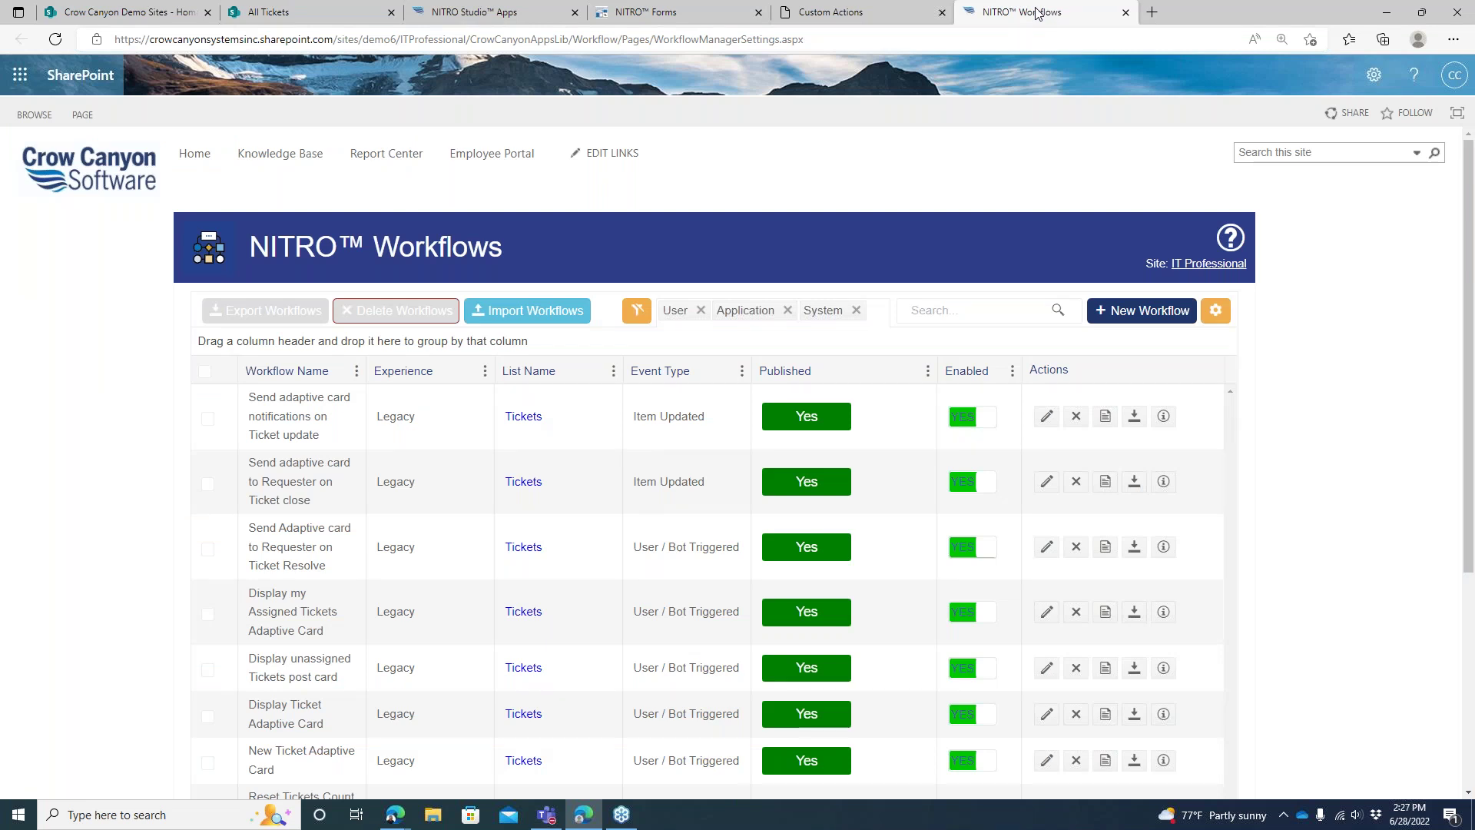
pyautogui.scroll(-1, 1452, 308)
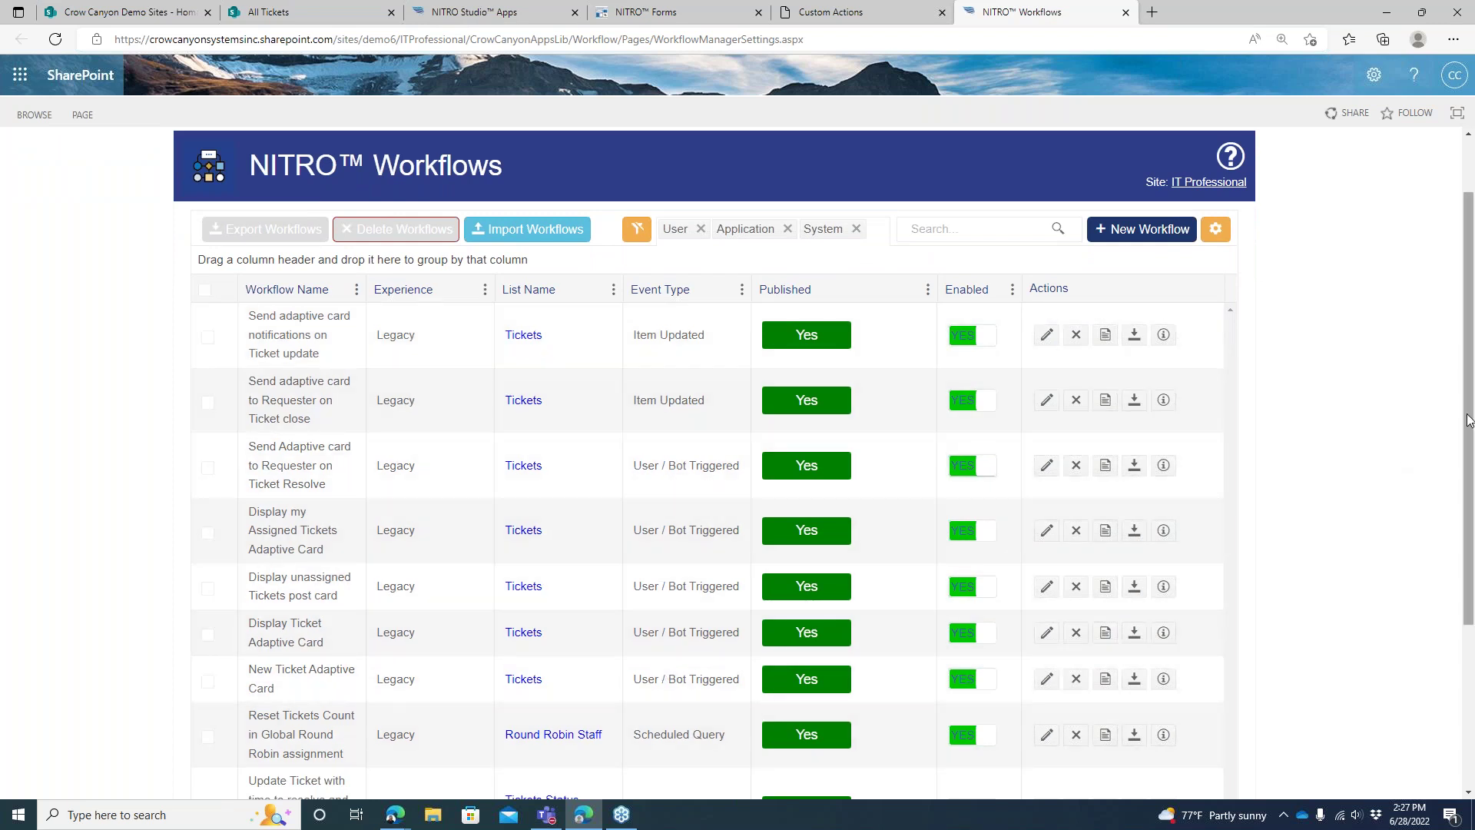
pyautogui.scroll(-3, 1470, 427)
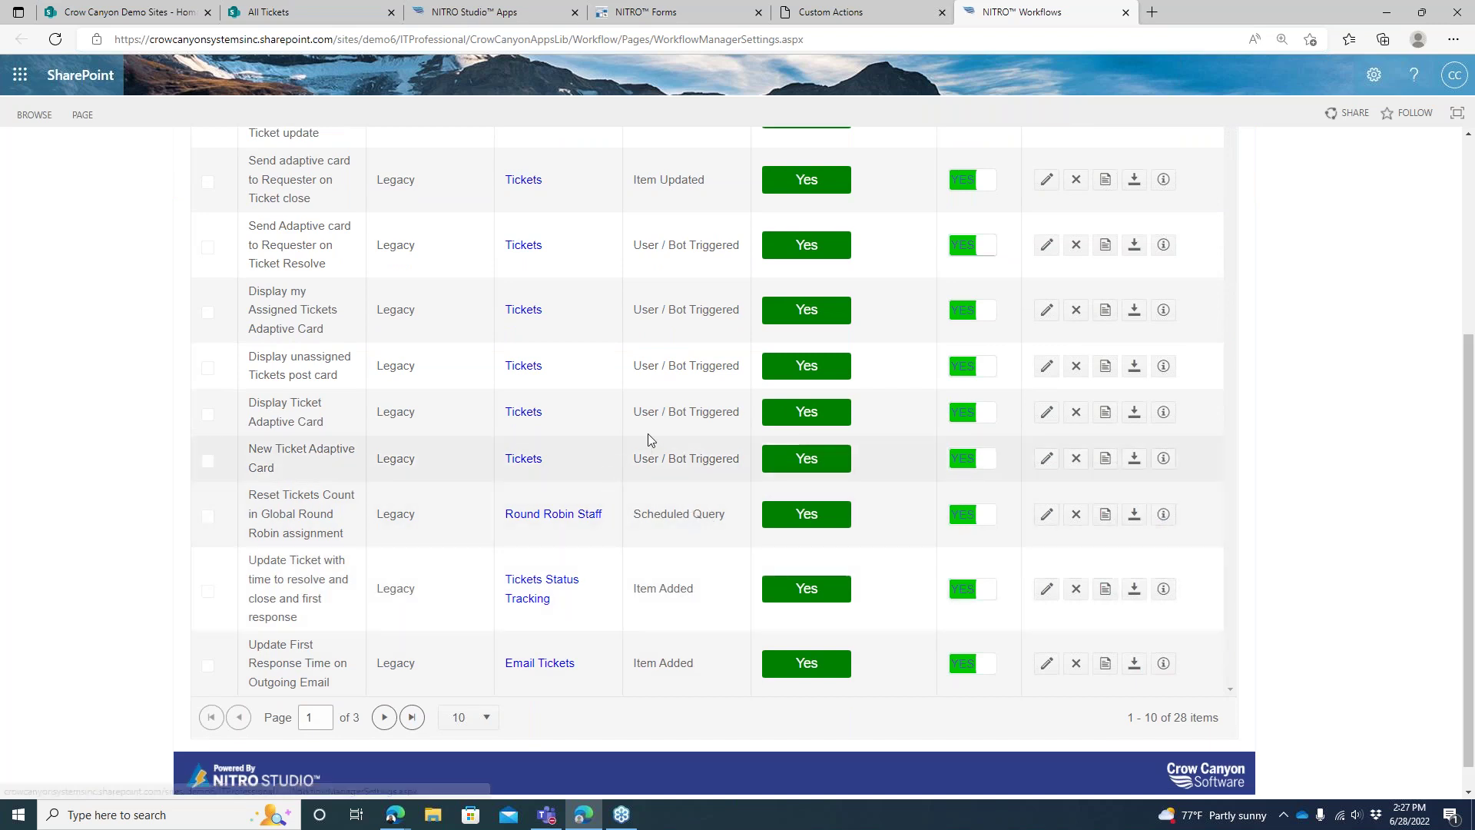
pyautogui.scroll(4, 421, 454)
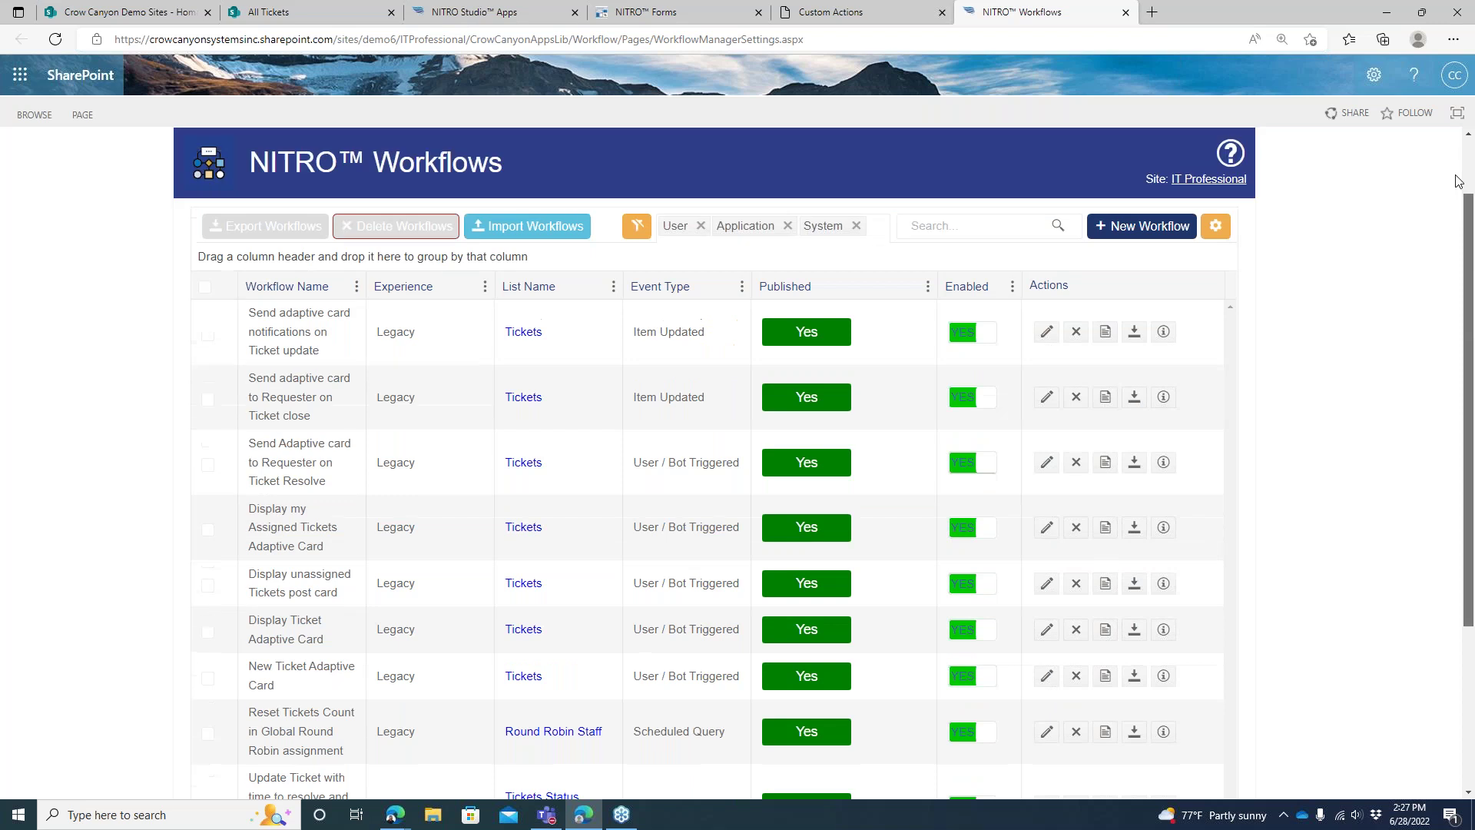
# Create a new Designer-experience workflow on the Tickets list, found by searching 'ti'
pyautogui.click(1135, 309)
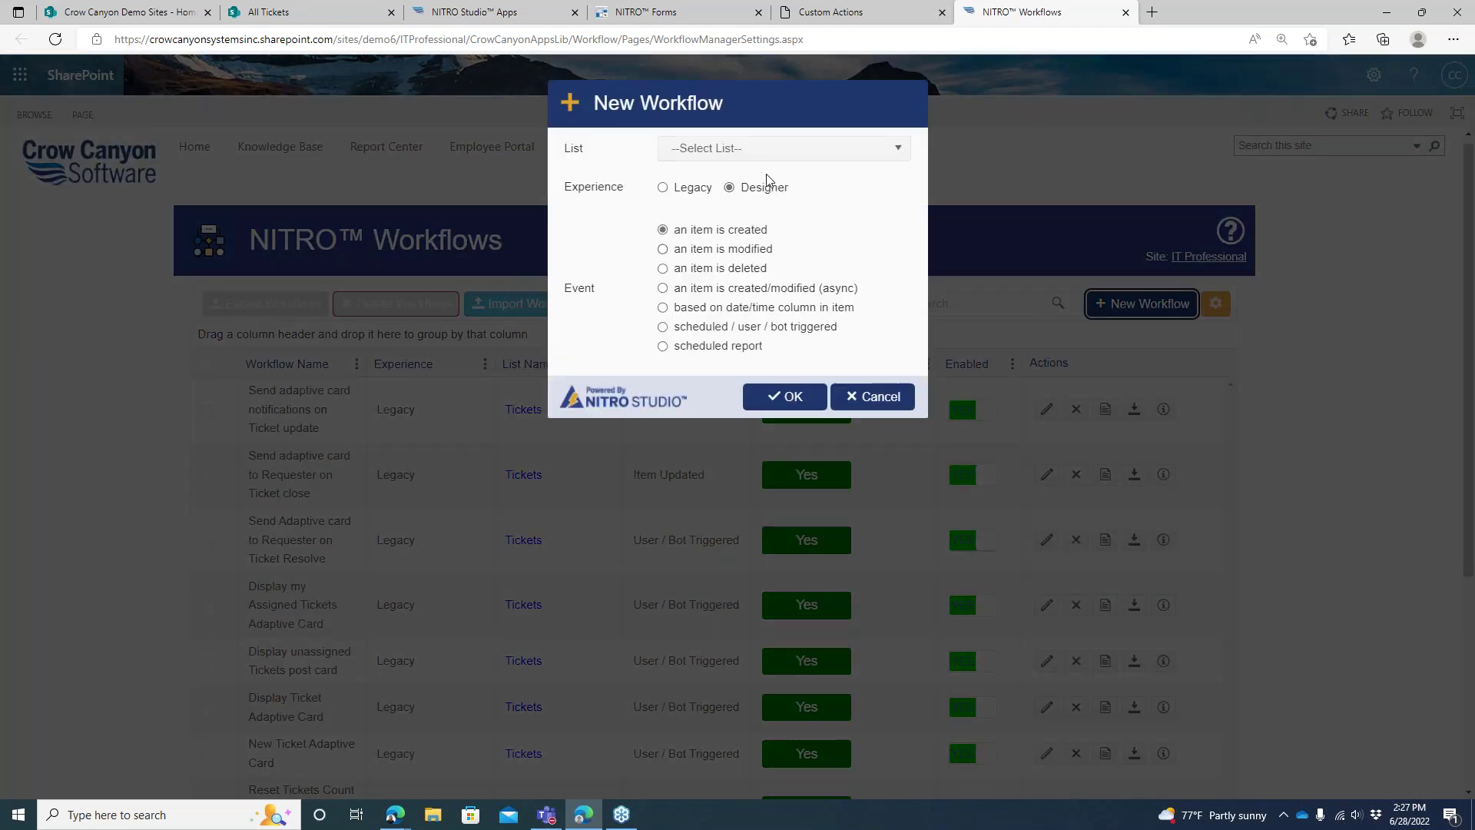
pyautogui.click(772, 151)
pyautogui.write('t')
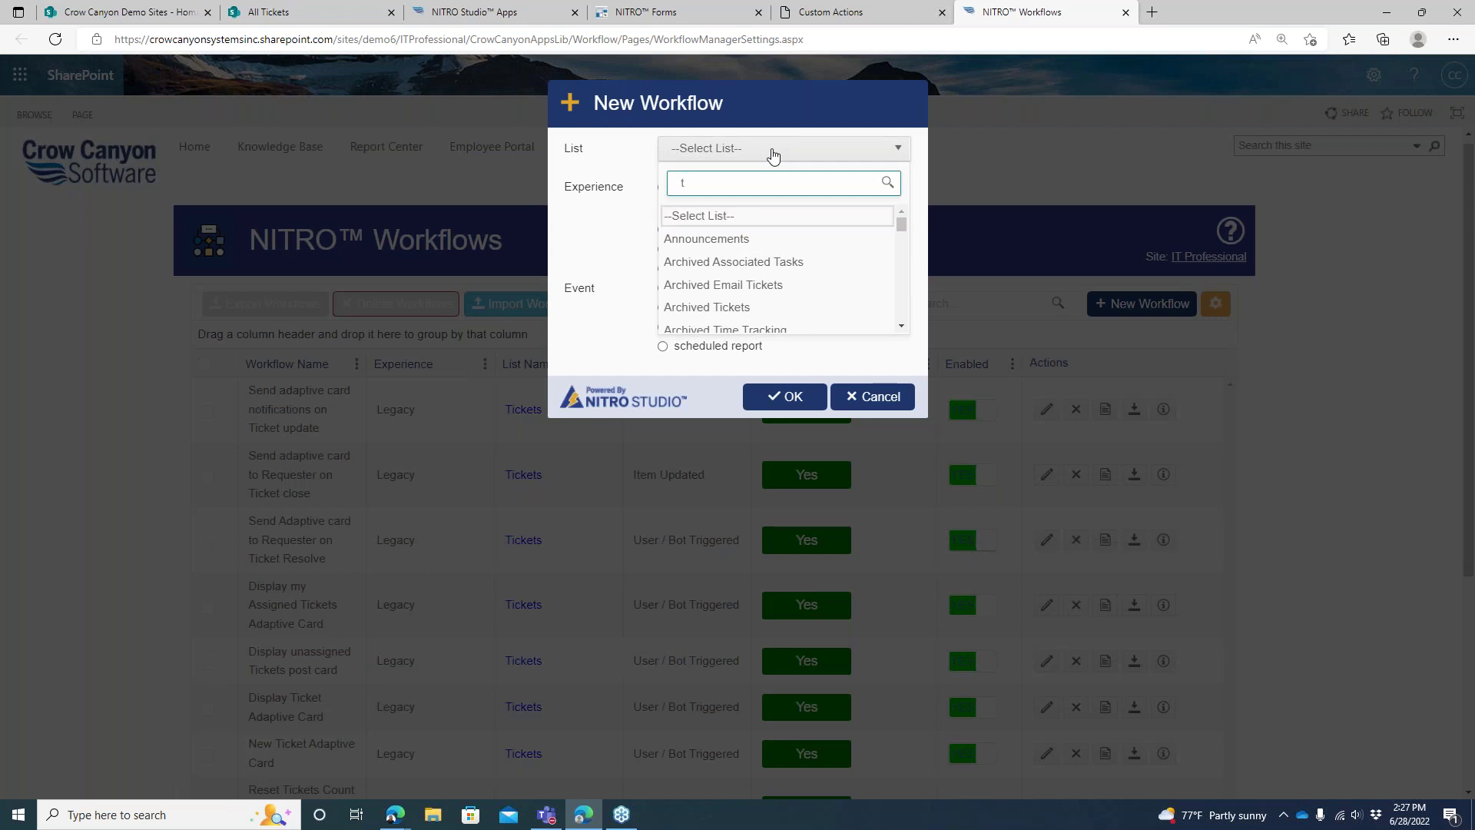
pyautogui.write('ickets')
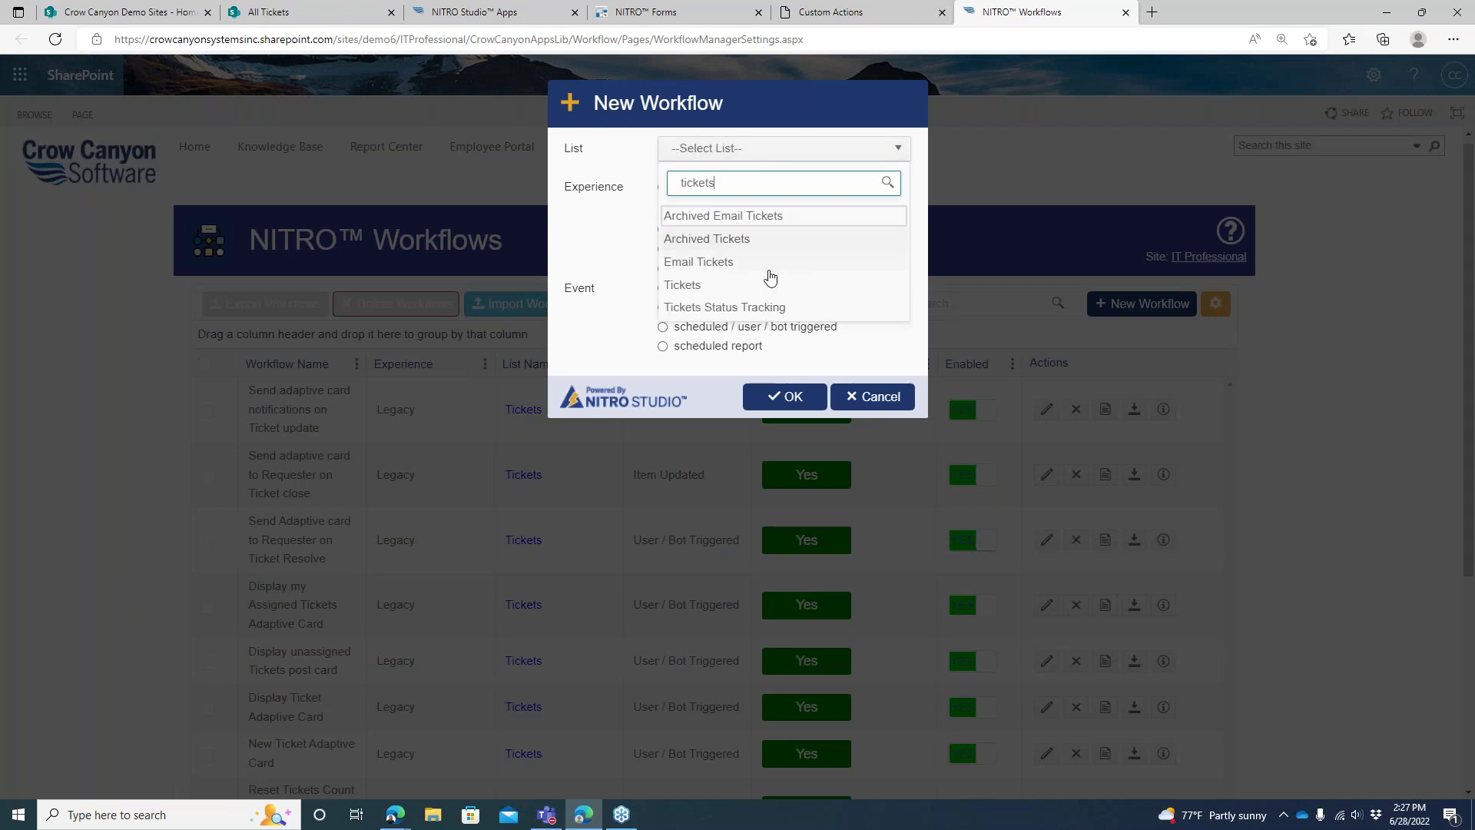
pyautogui.click(746, 285)
pyautogui.click(784, 397)
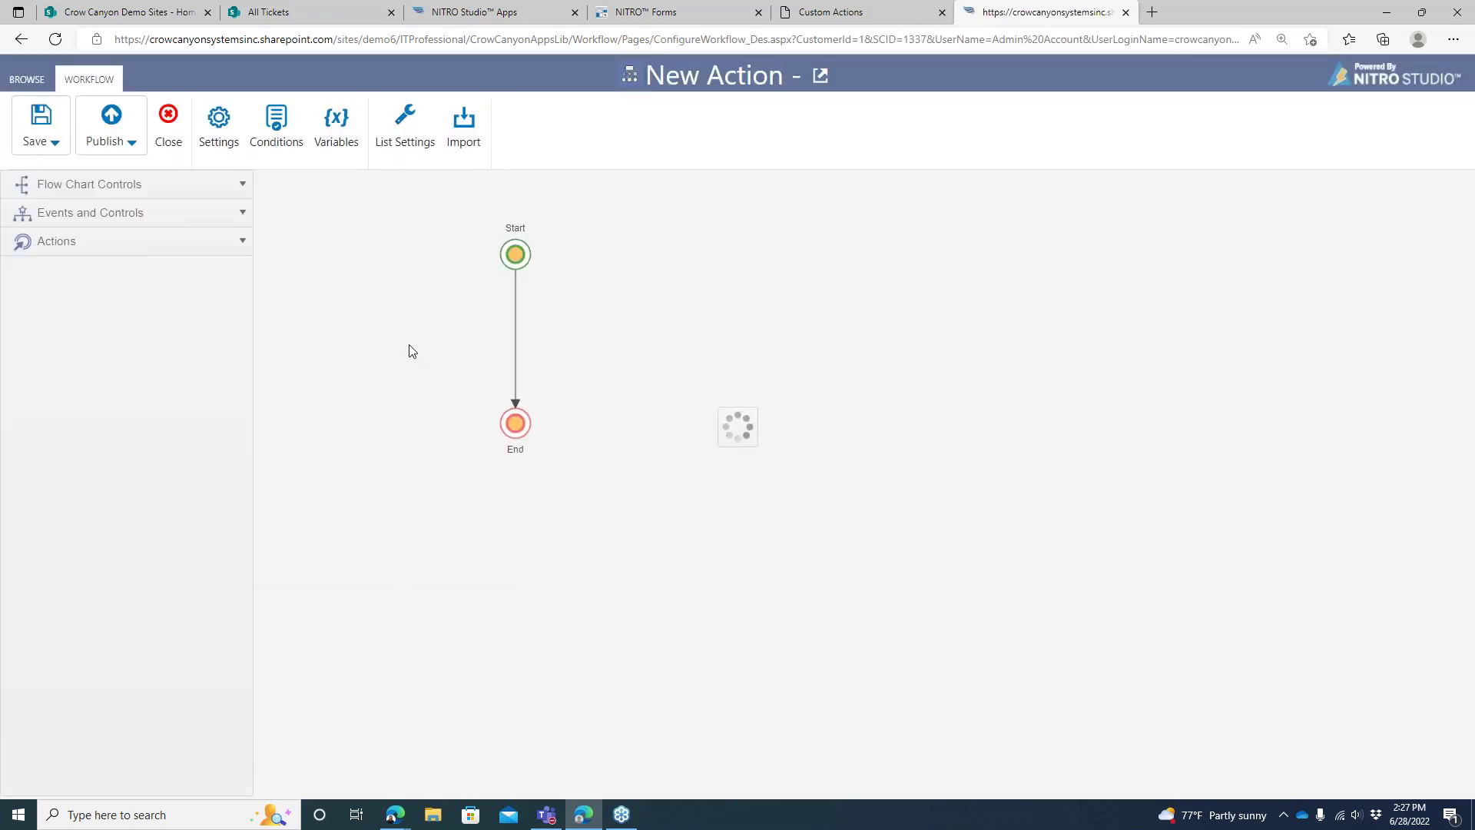
# Expand the Actions toolbox section, then close the new workflow's browser tab
pyautogui.click(244, 242)
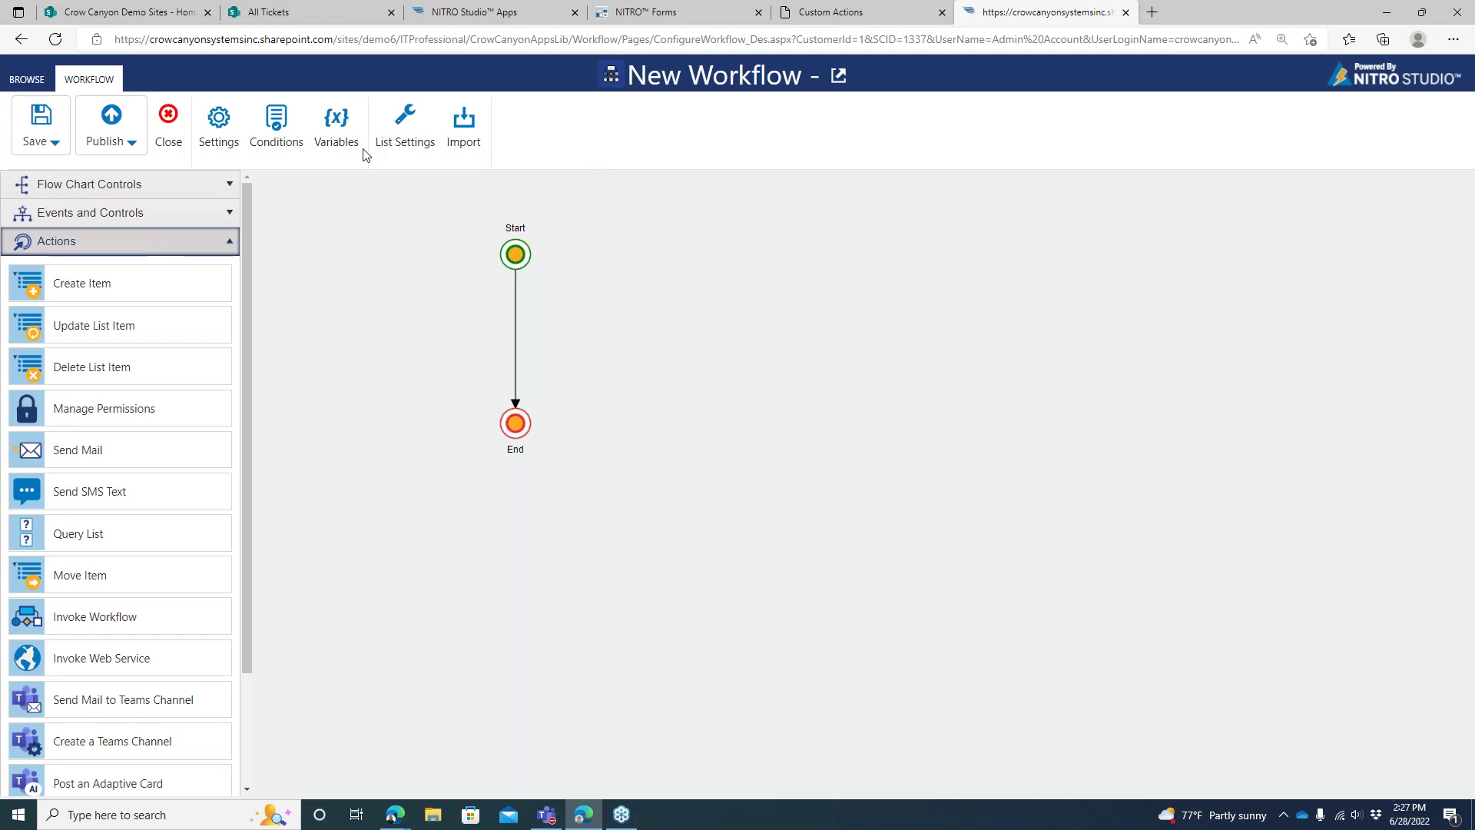
pyautogui.click(1127, 13)
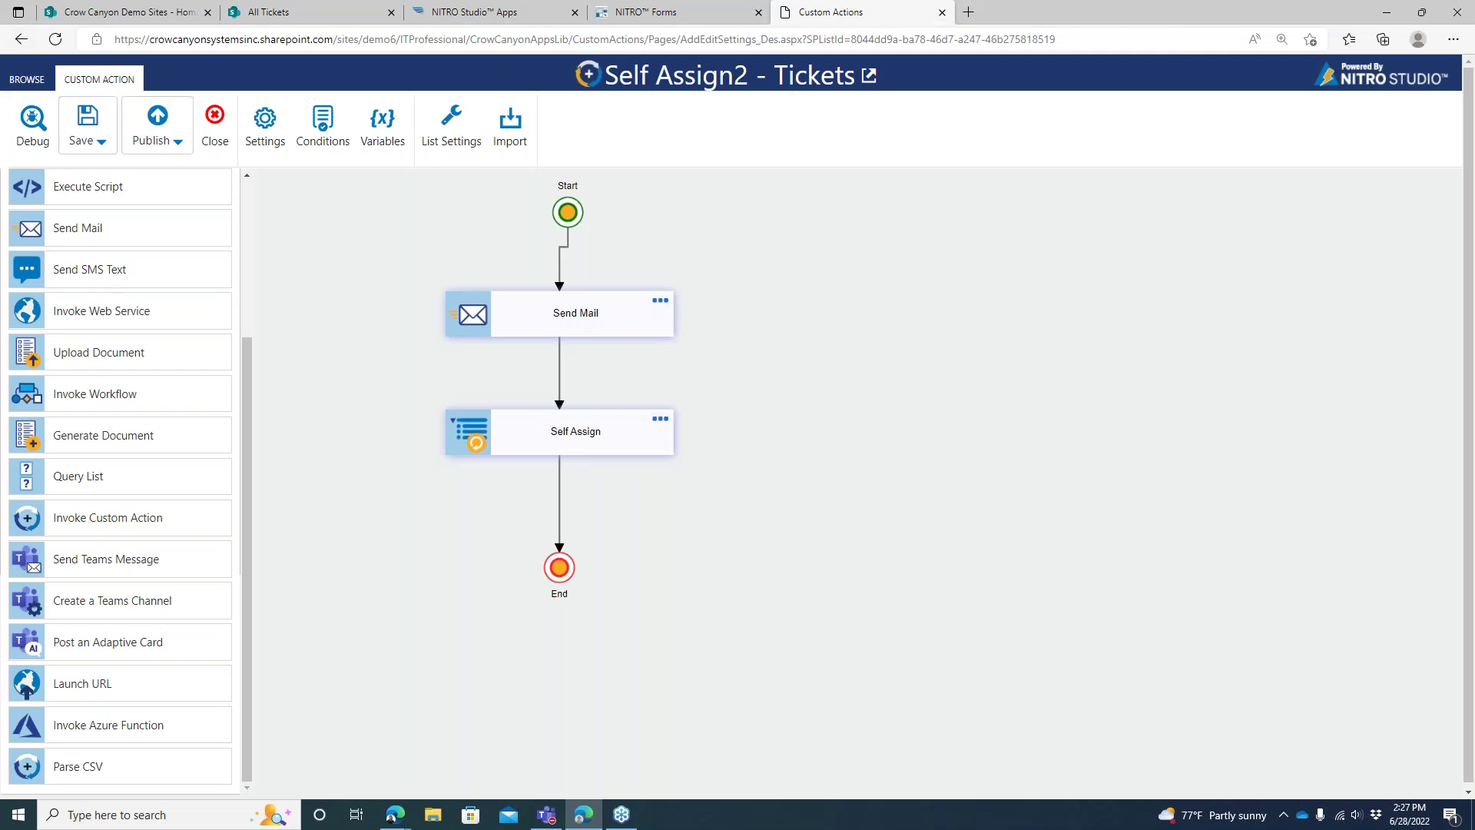
# Leave the Self Assign2 designer without saving and open the Close custom action's settings
pyautogui.click(208, 143)
pyautogui.click(804, 126)
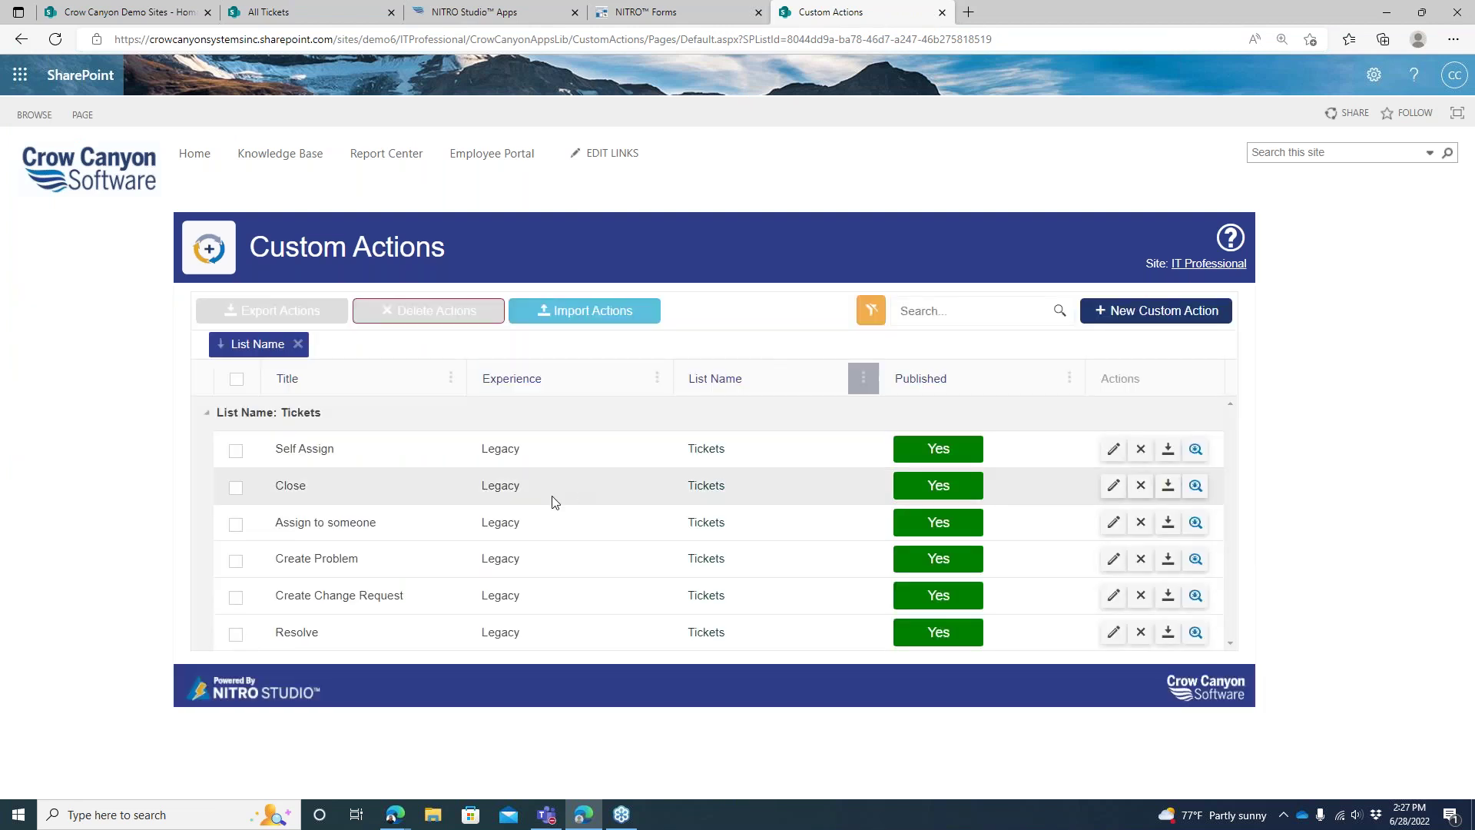
pyautogui.click(1113, 487)
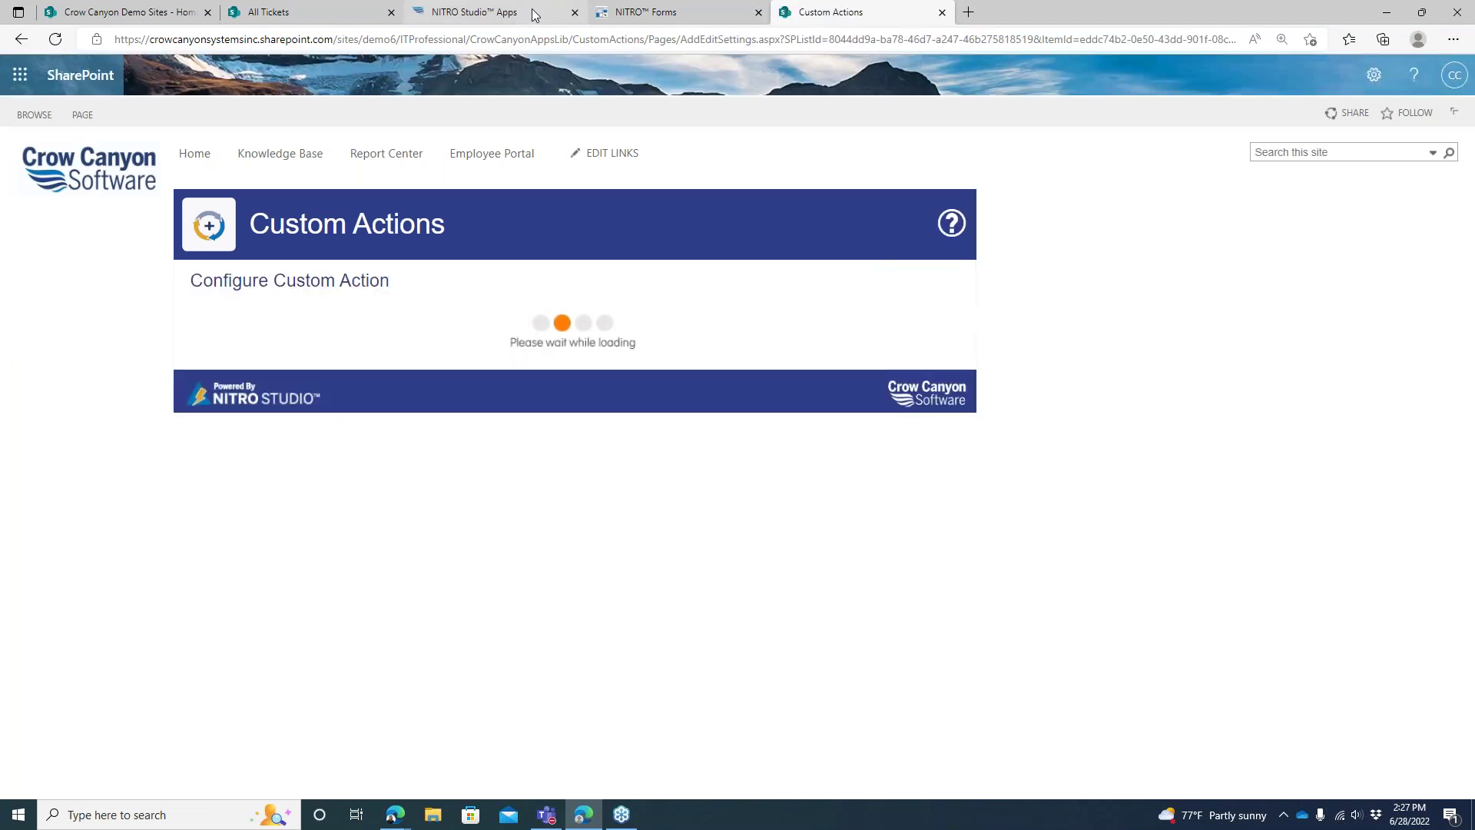
# Launch NITRO Workflows in a new tab from the Apps page and switch to it
pyautogui.click(491, 12)
pyautogui.click(660, 296)
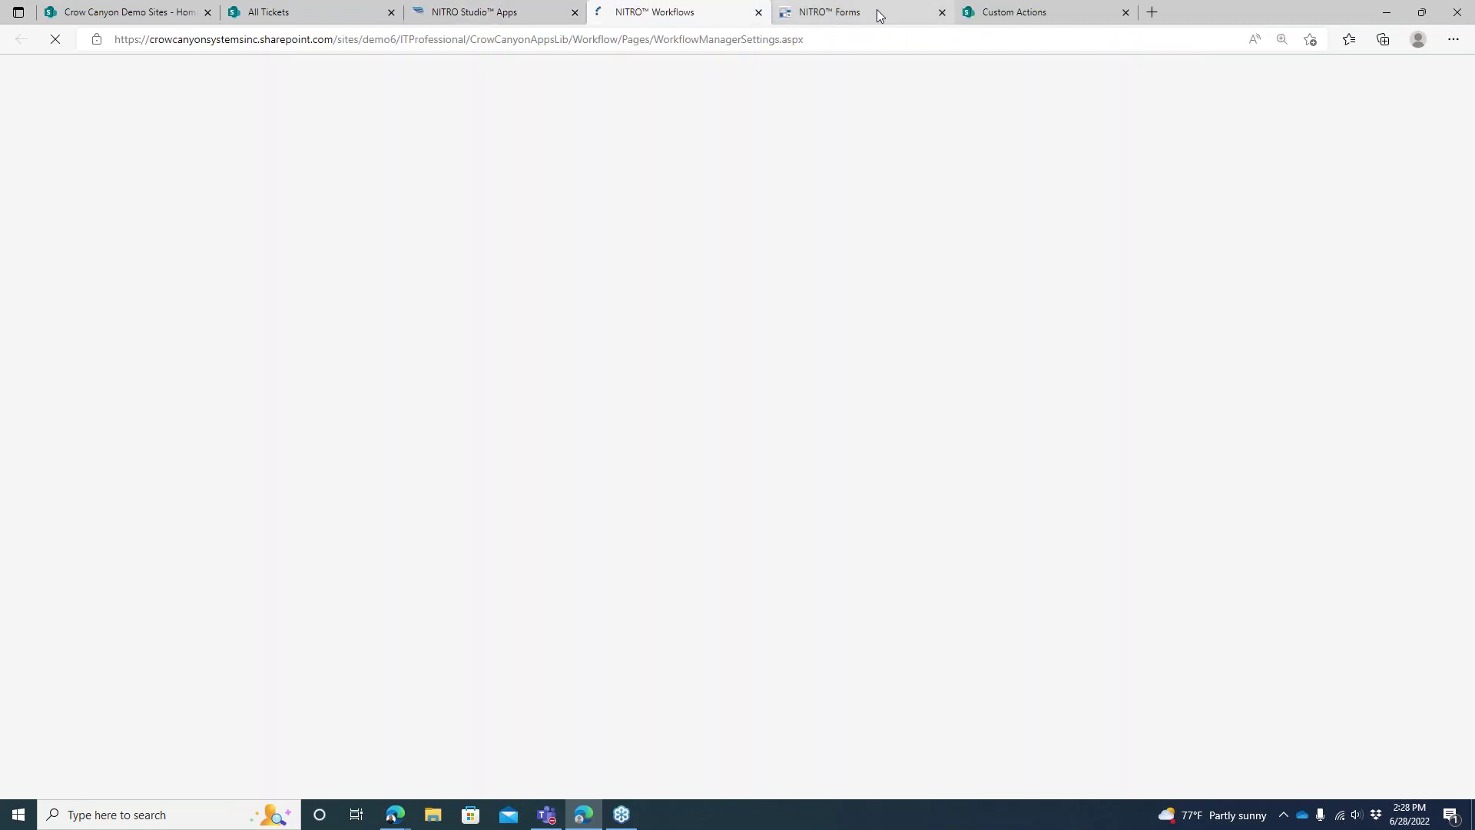
pyautogui.click(1076, 14)
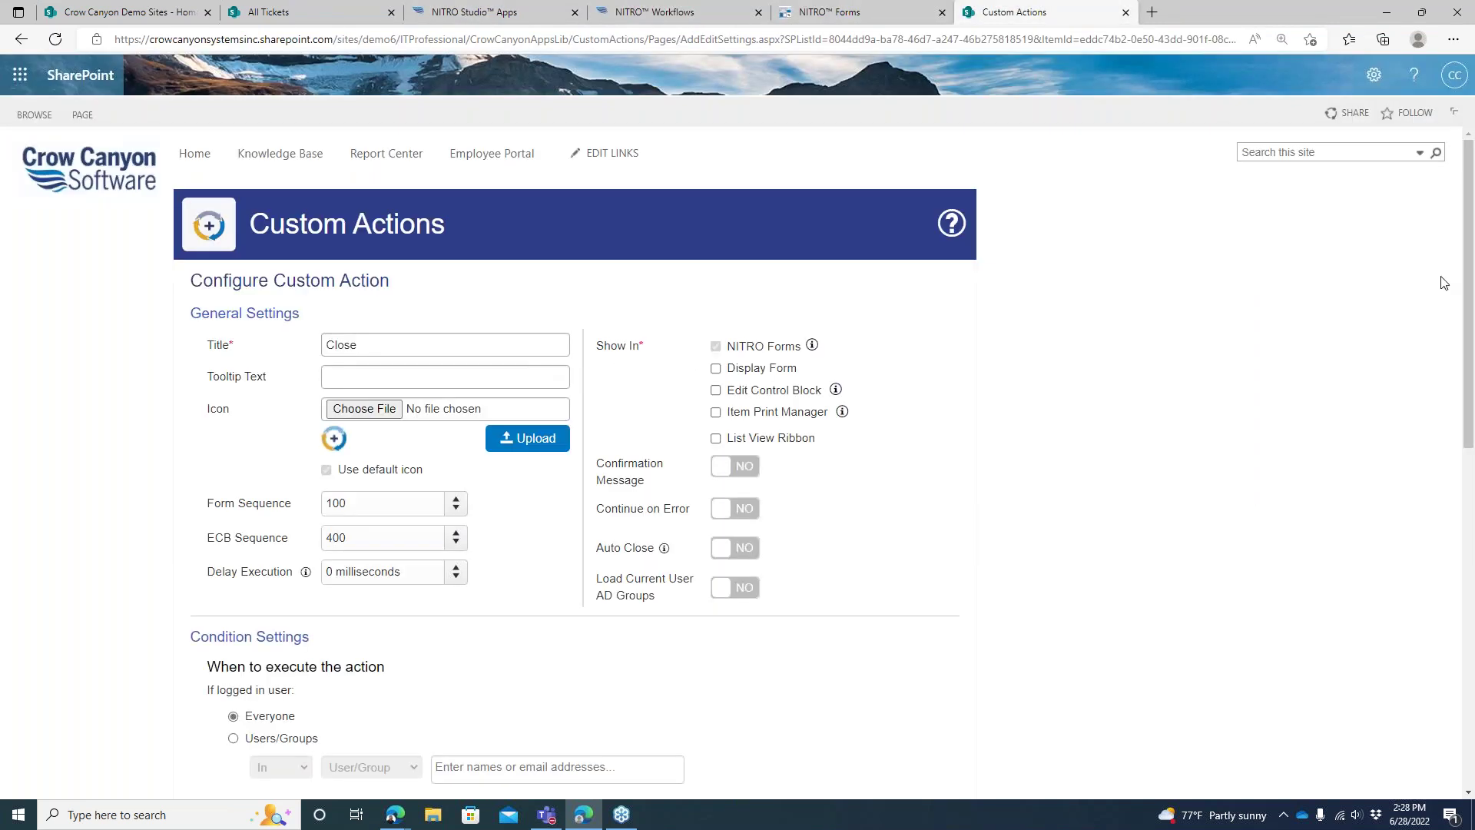
pyautogui.scroll(-7, 1435, 510)
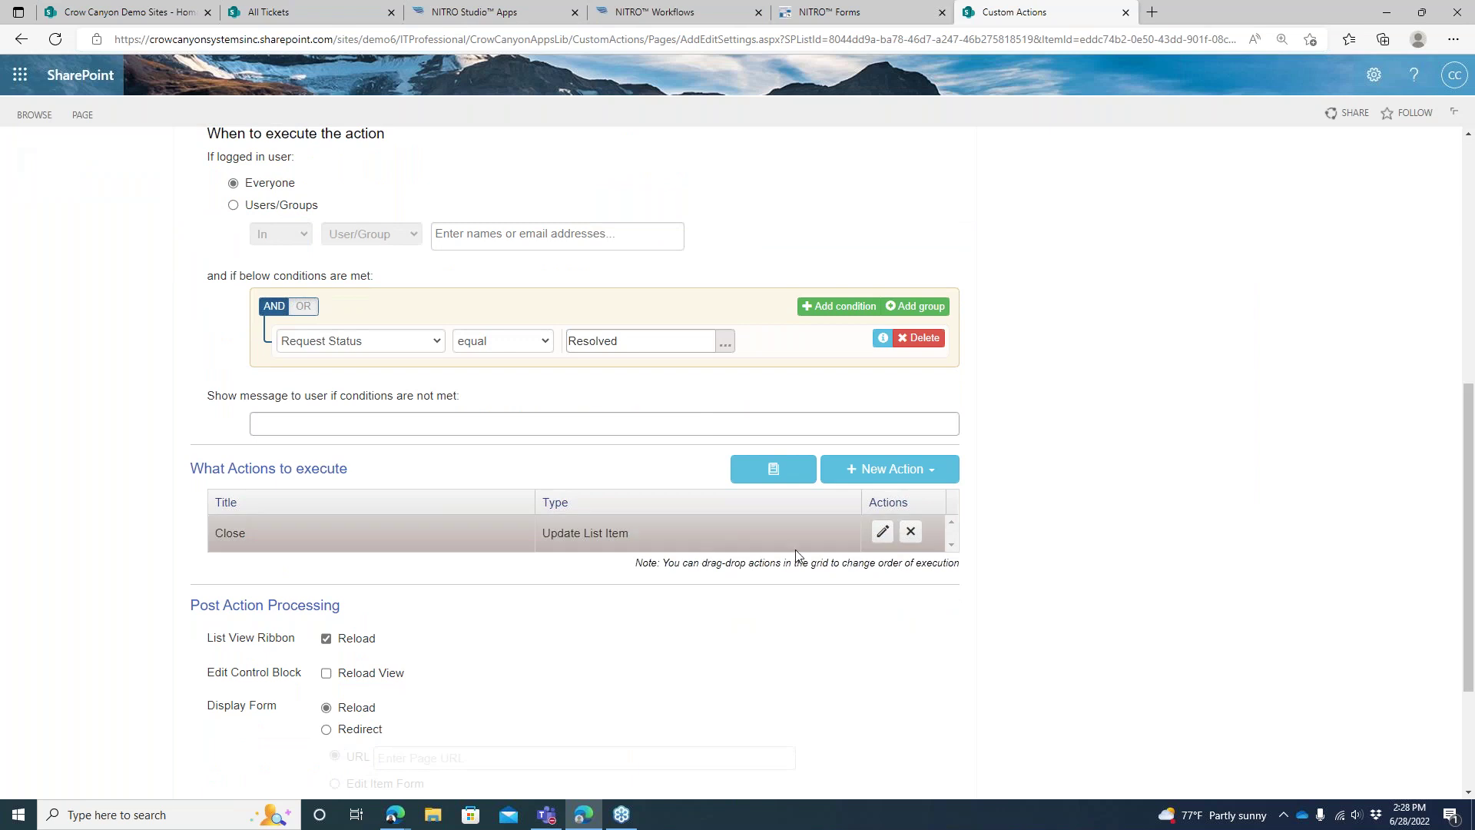
pyautogui.click(691, 12)
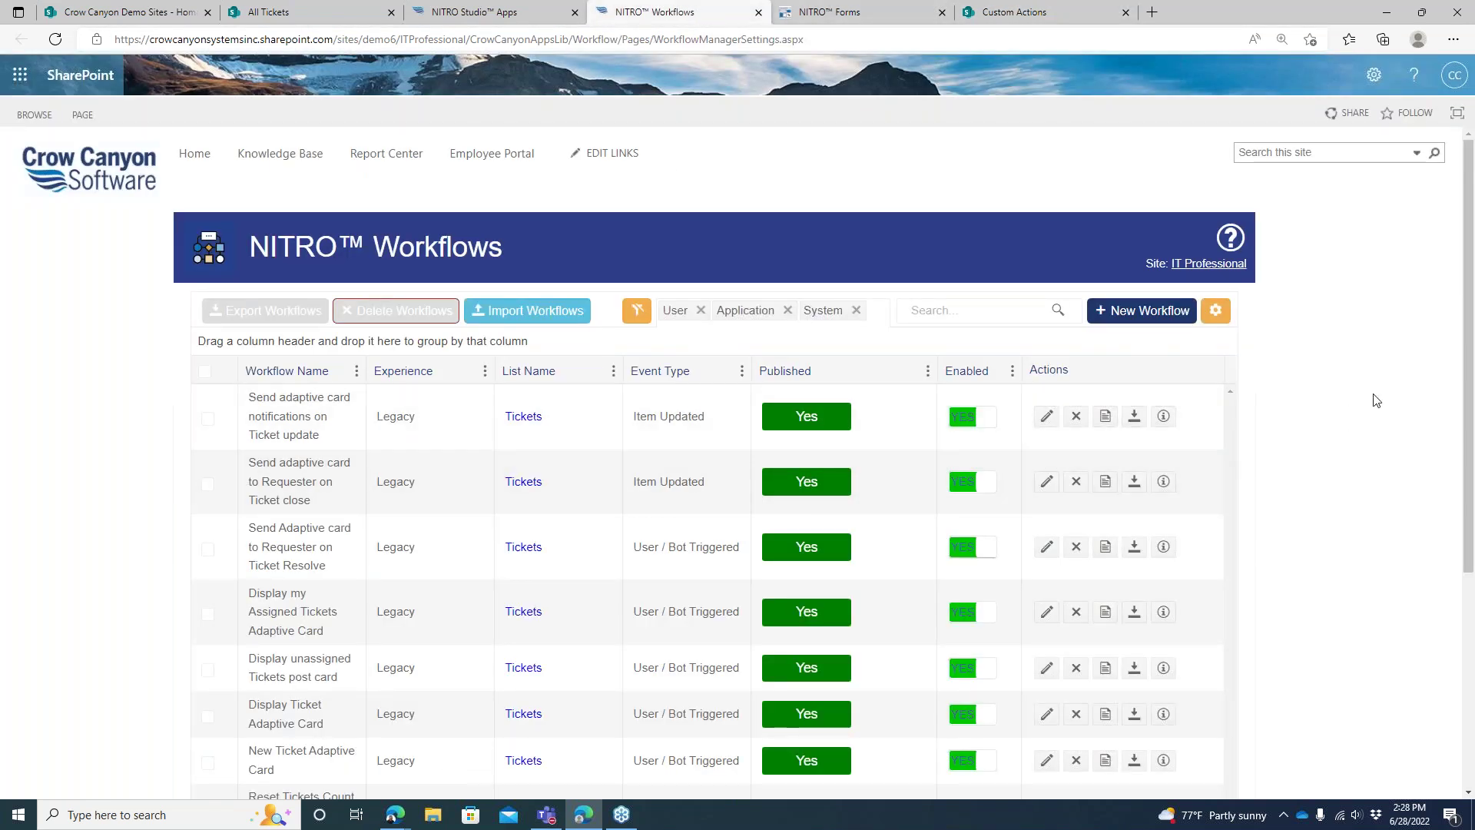
# Open the New Ticket Adaptive Card workflow for editing and scroll through its configuration
pyautogui.moveTo(1468, 372); pyautogui.dragTo(1468, 555)
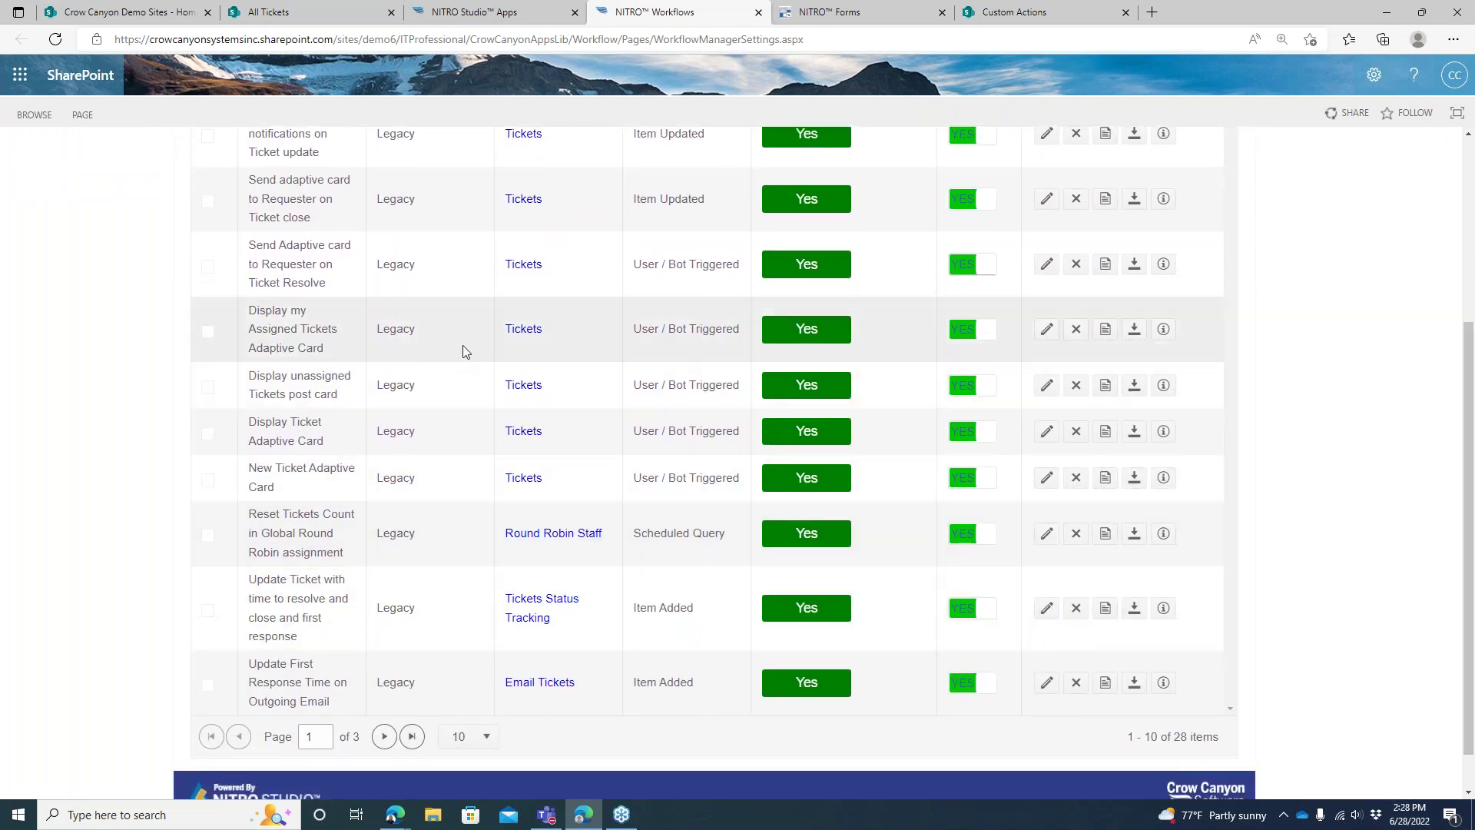
pyautogui.click(1048, 483)
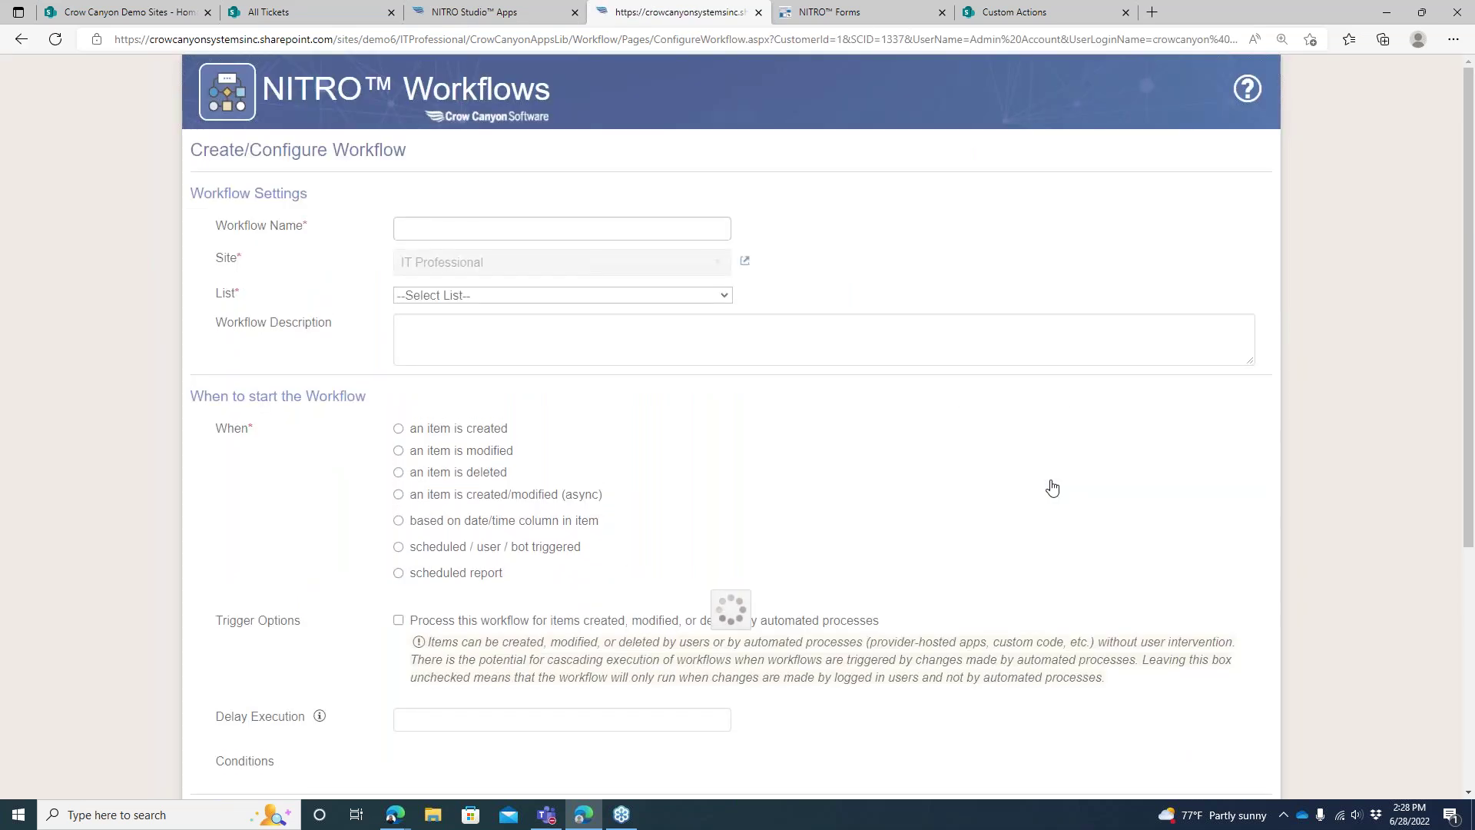
pyautogui.moveTo(1465, 216); pyautogui.dragTo(1467, 421)
pyautogui.scroll(-1, 1459, 489)
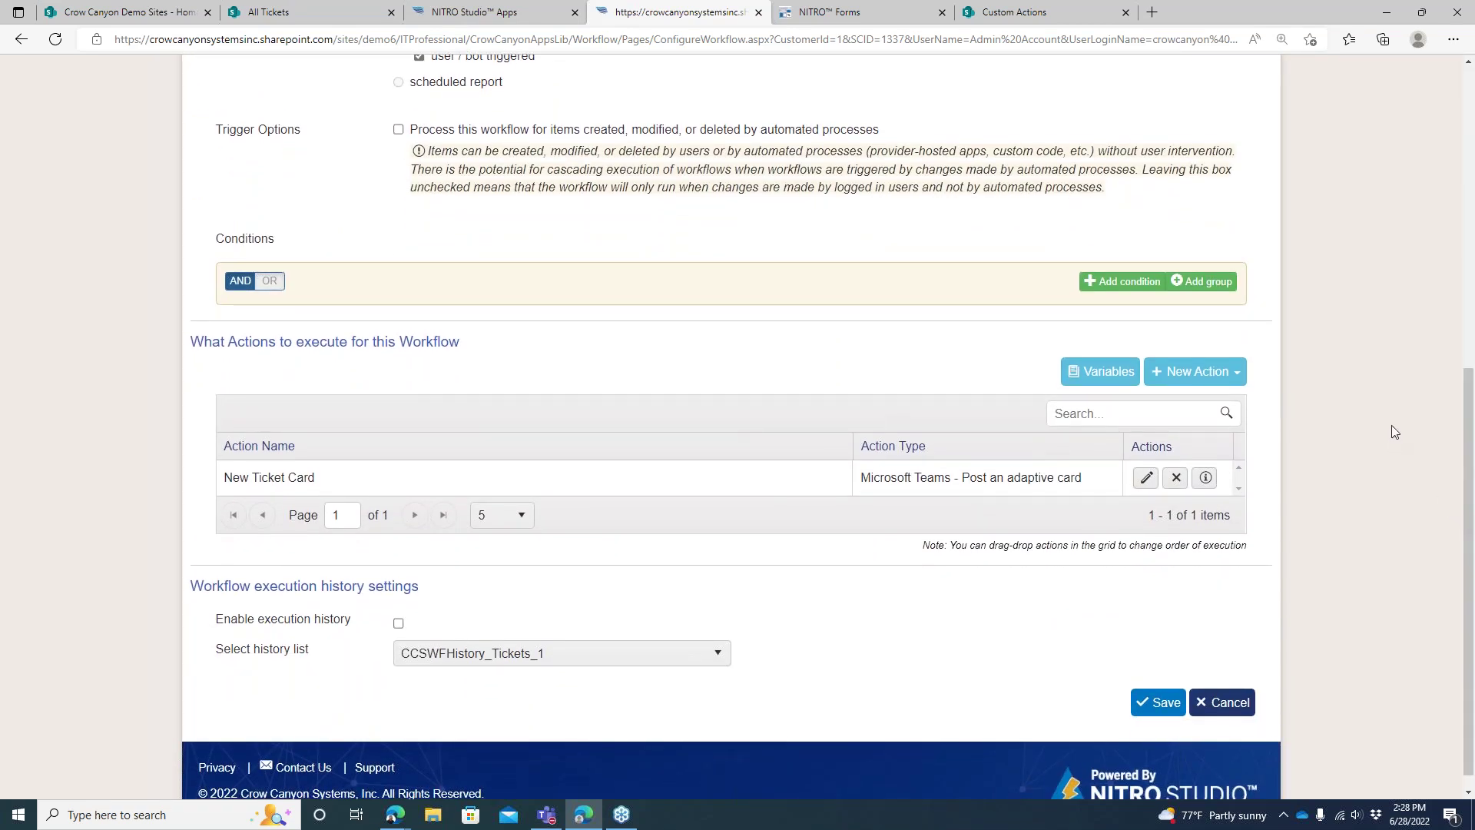
pyautogui.moveTo(1461, 375); pyautogui.dragTo(1446, 123)
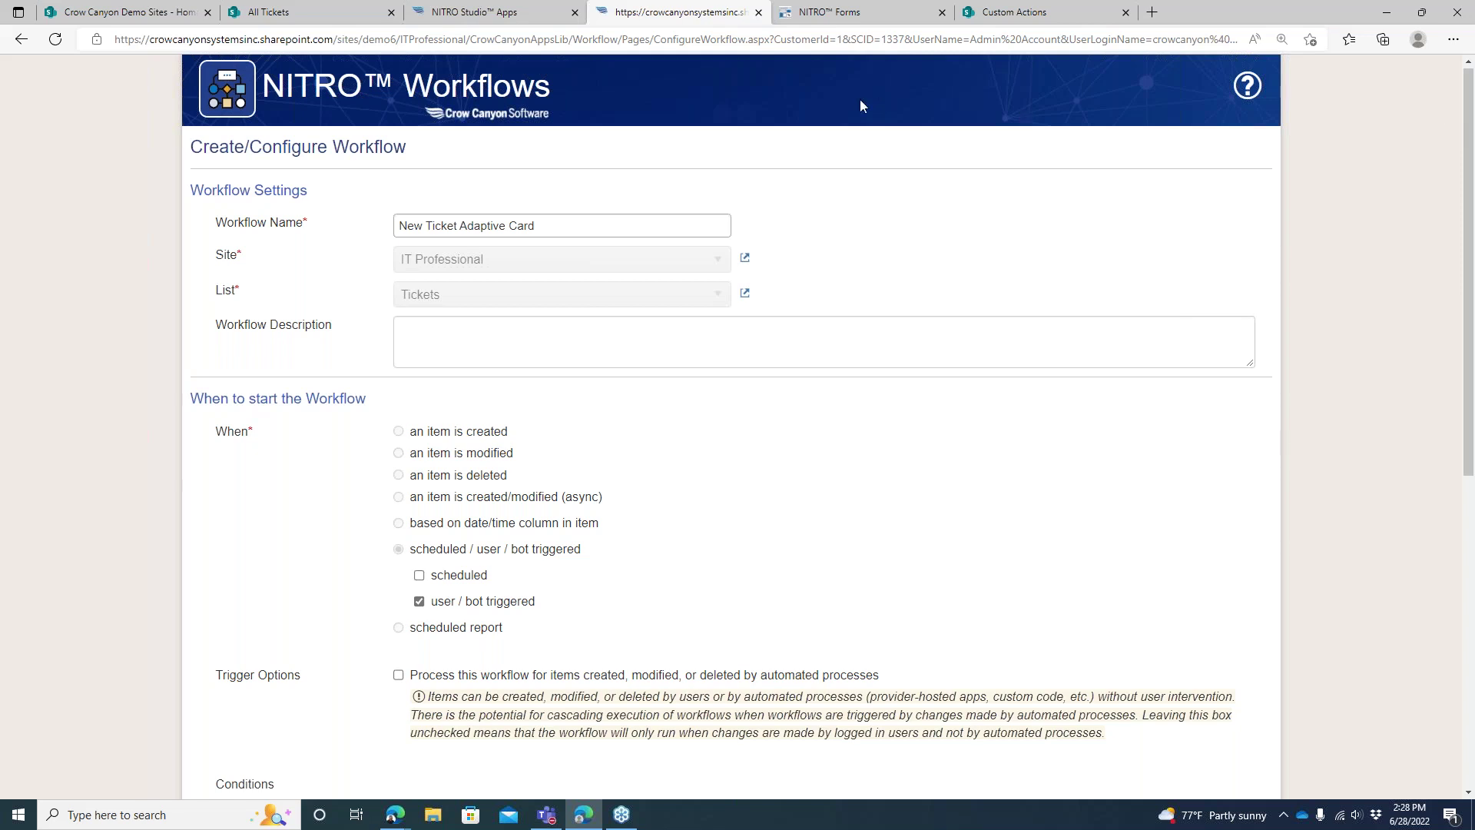
# Browse the NITRO Studio Apps tiles, then return to the All Tickets list
pyautogui.click(367, 19)
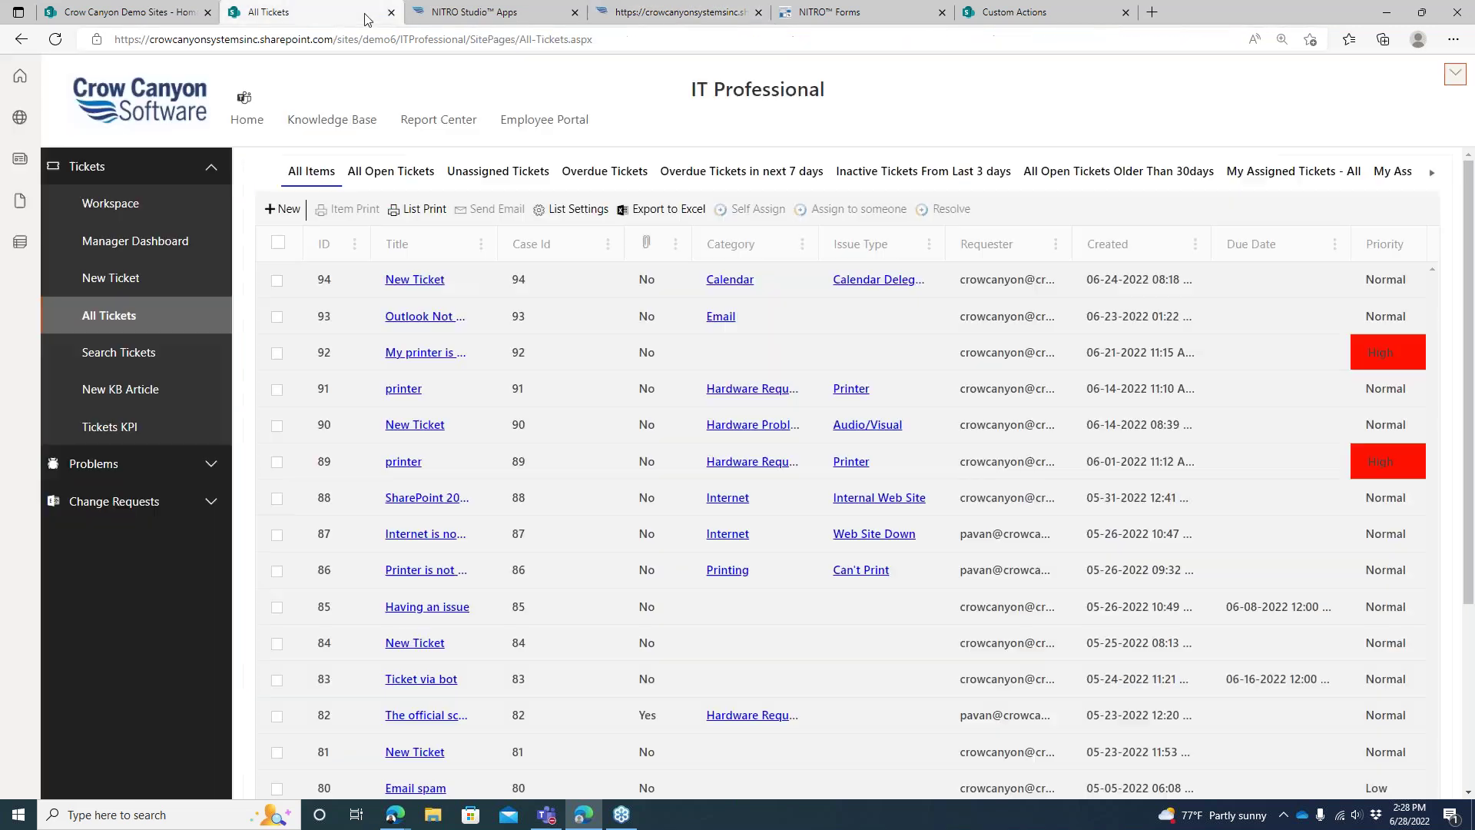
pyautogui.click(419, 14)
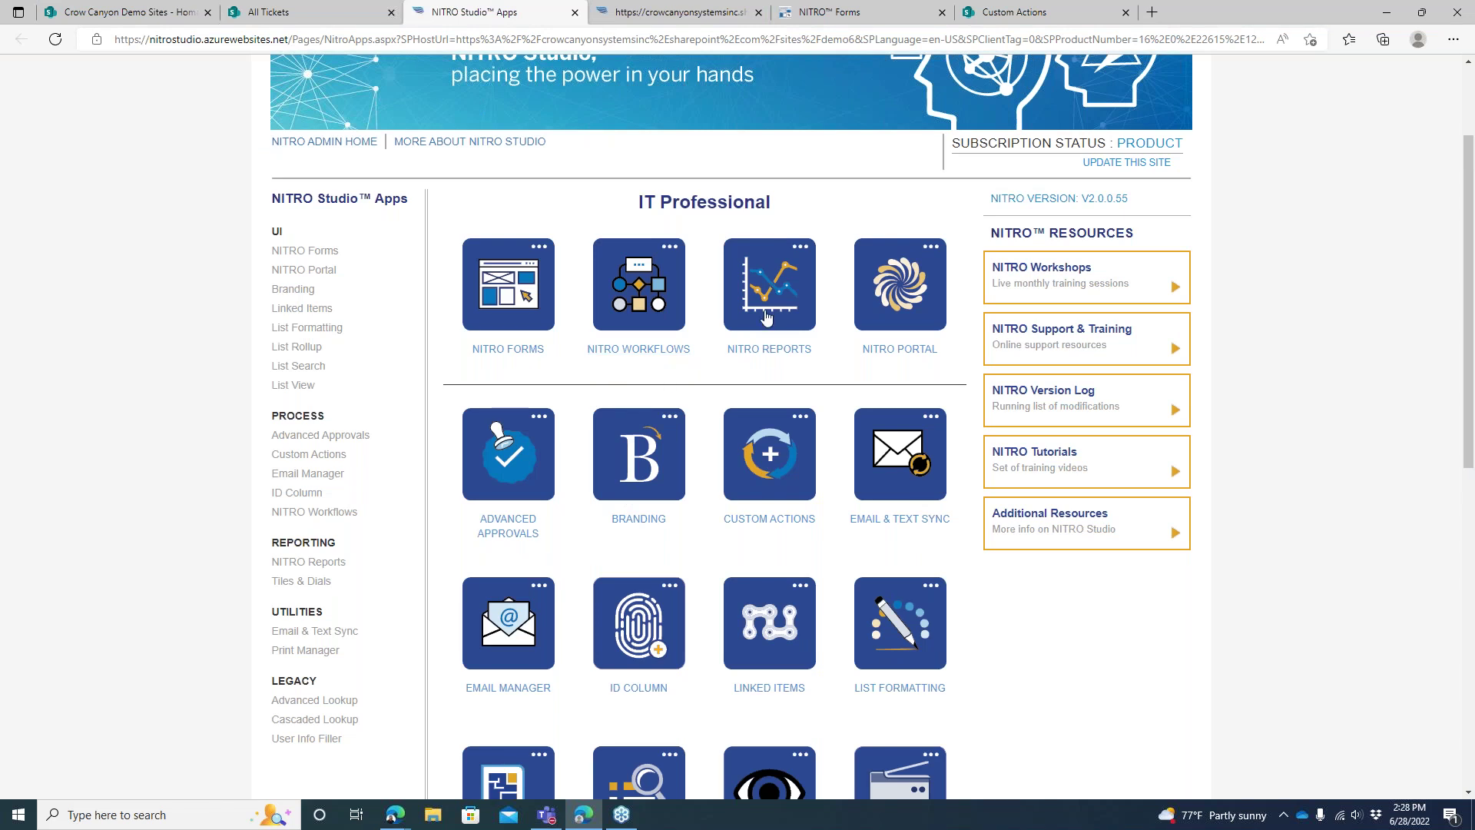
pyautogui.moveTo(1467, 250); pyautogui.dragTo(1470, 378)
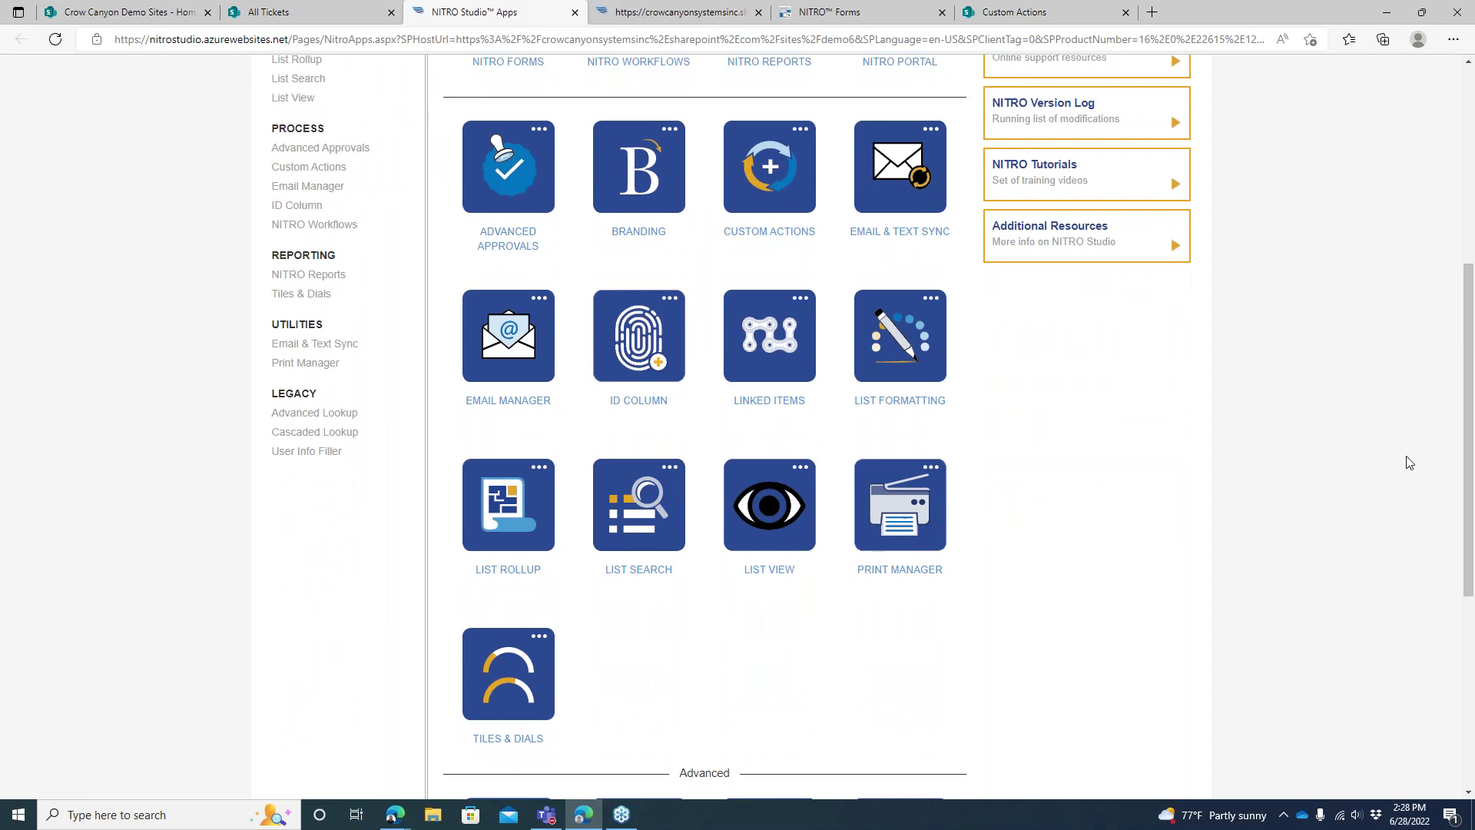
pyautogui.moveTo(1463, 421); pyautogui.dragTo(1463, 253)
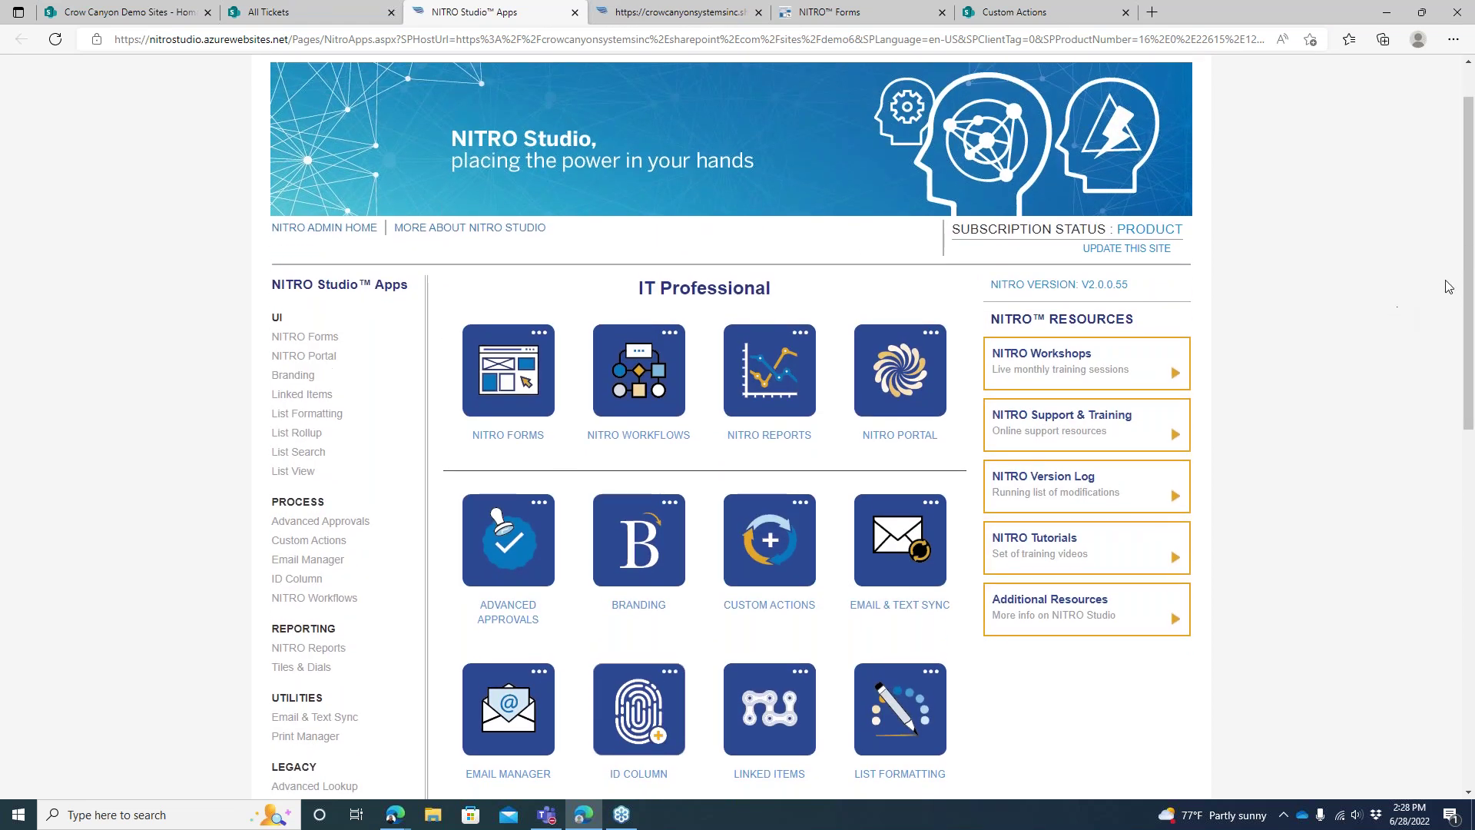
pyautogui.scroll(1, 1463, 264)
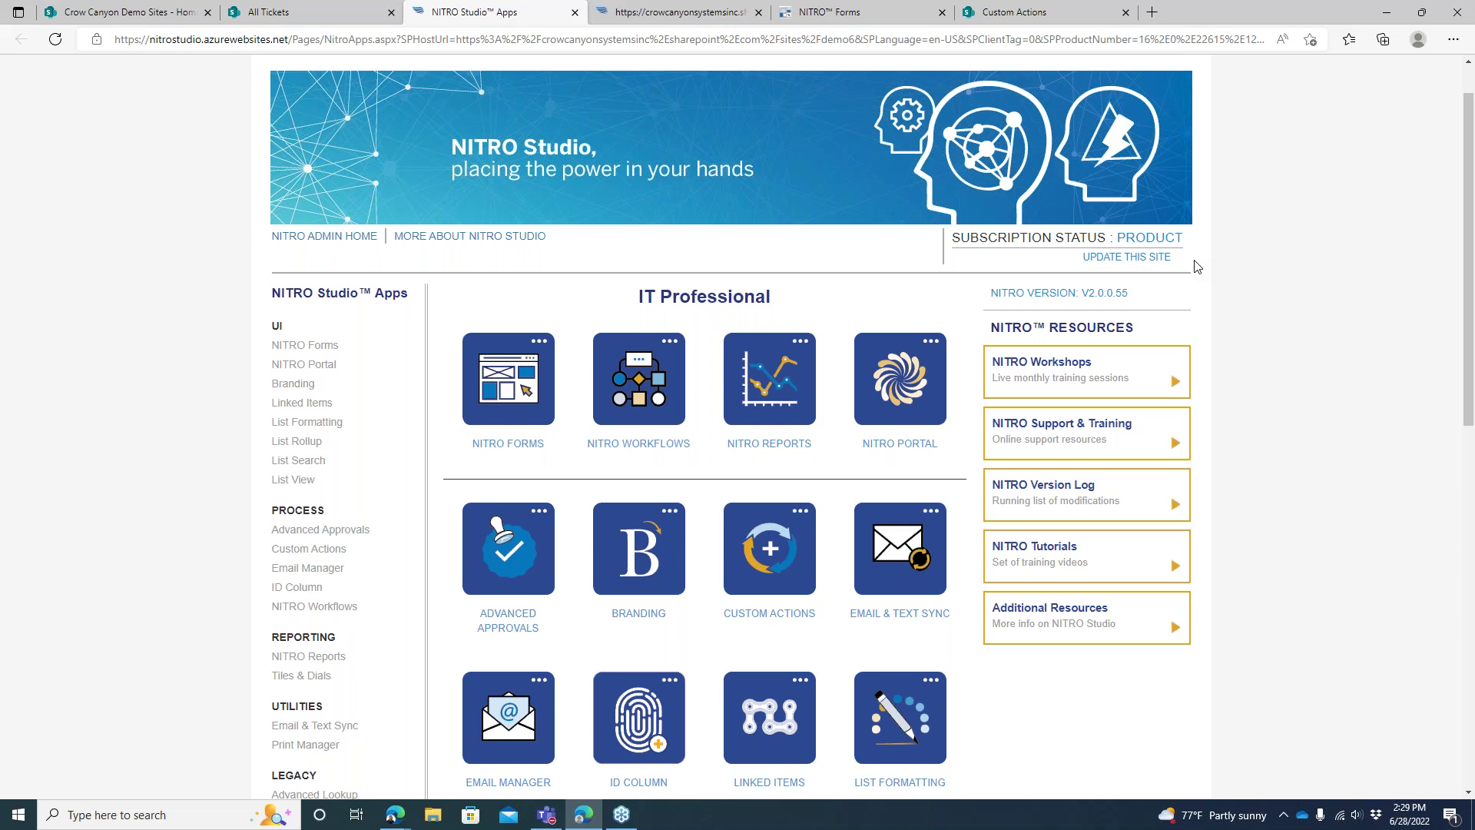
pyautogui.click(355, 22)
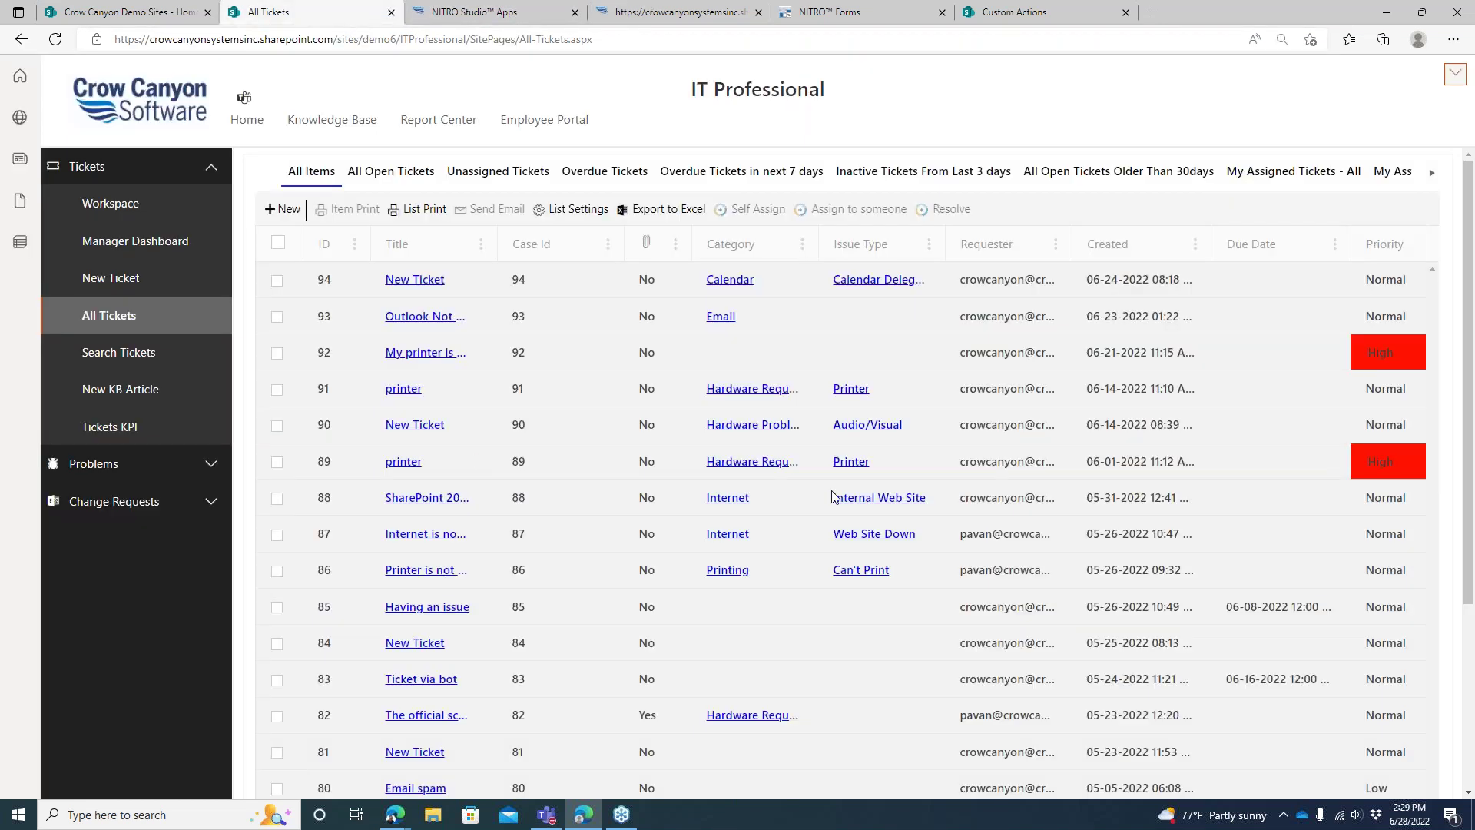